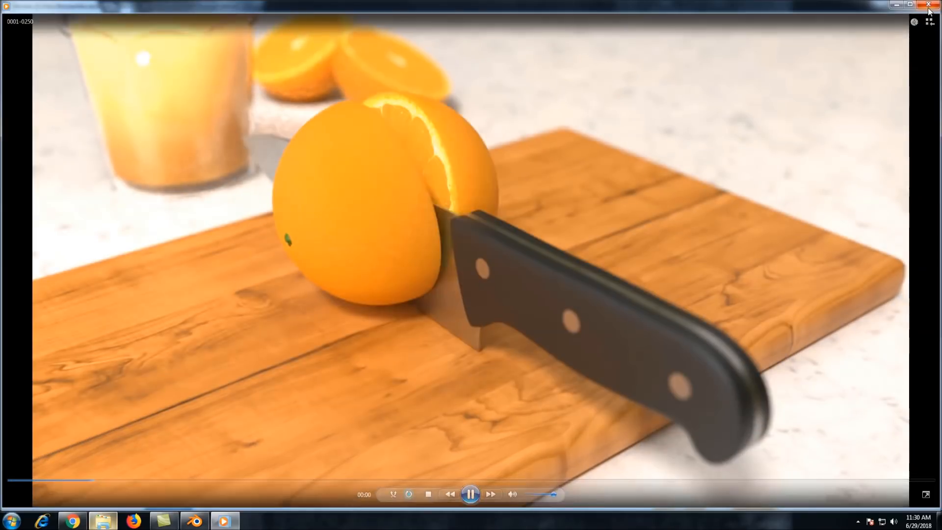
Close the rendered video and its folder view, and play the fruit-cutting animation in Blender from frame 1
click(929, 8)
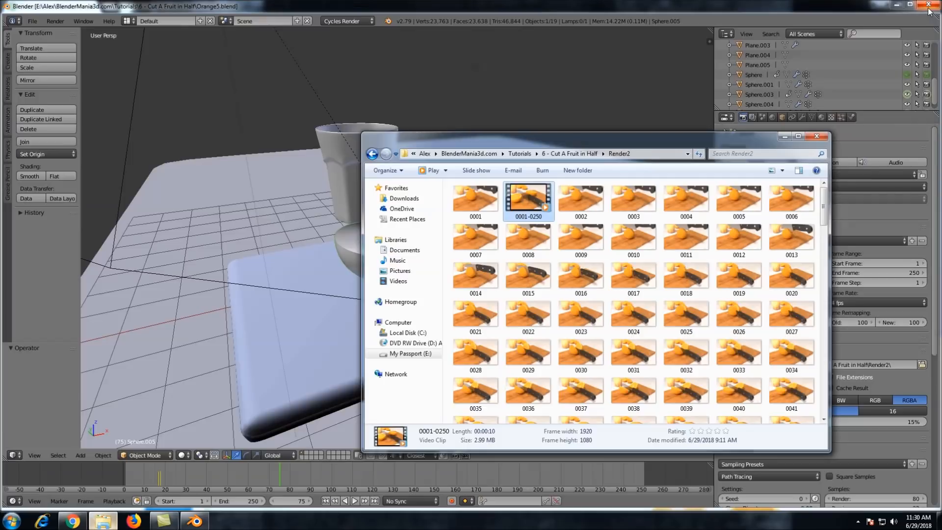
click(255, 177)
scroll(472, 305, down, 3)
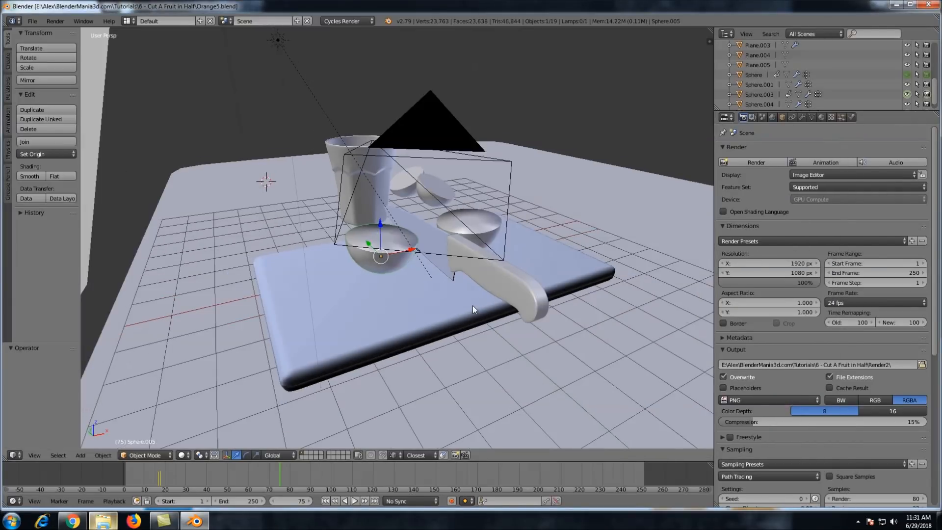
scroll(472, 305, up, 5)
scroll(514, 263, up, 1)
scroll(471, 246, up, 1)
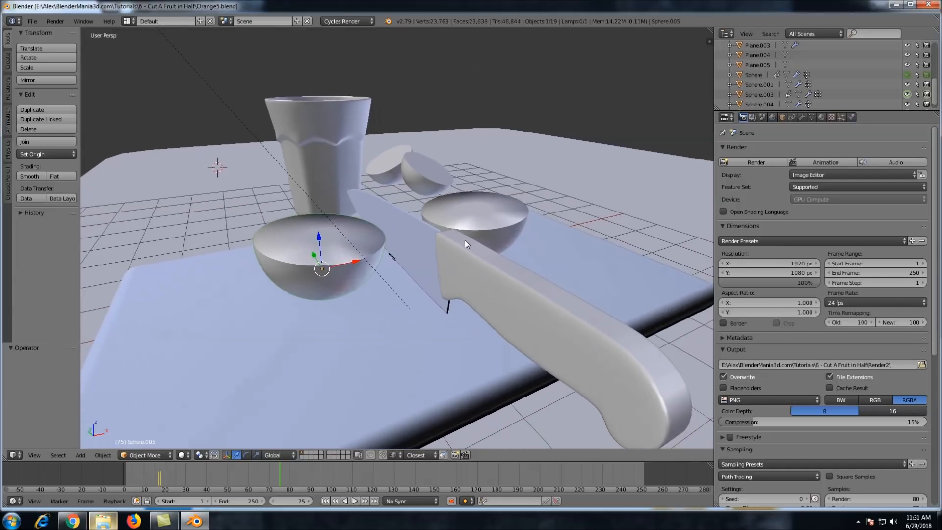
key(shift+Left)
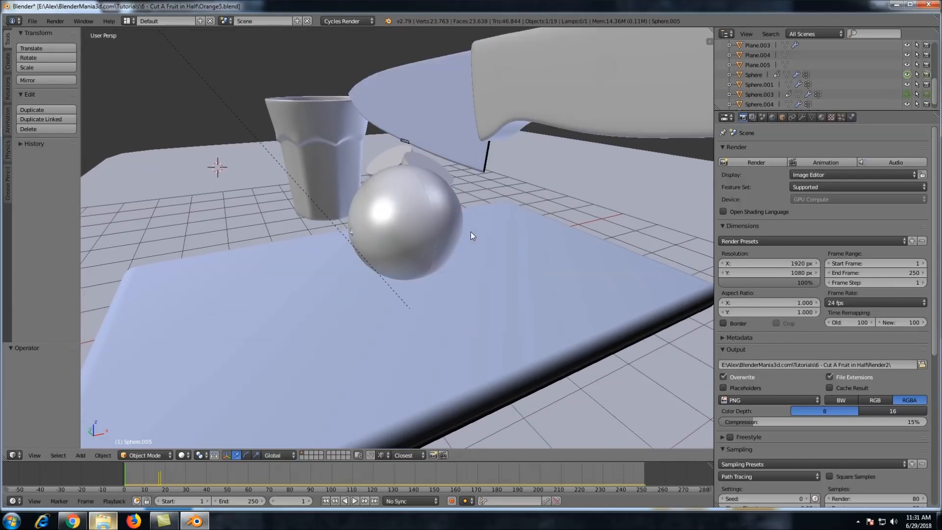
scroll(467, 231, up, 3)
key(alt+a)
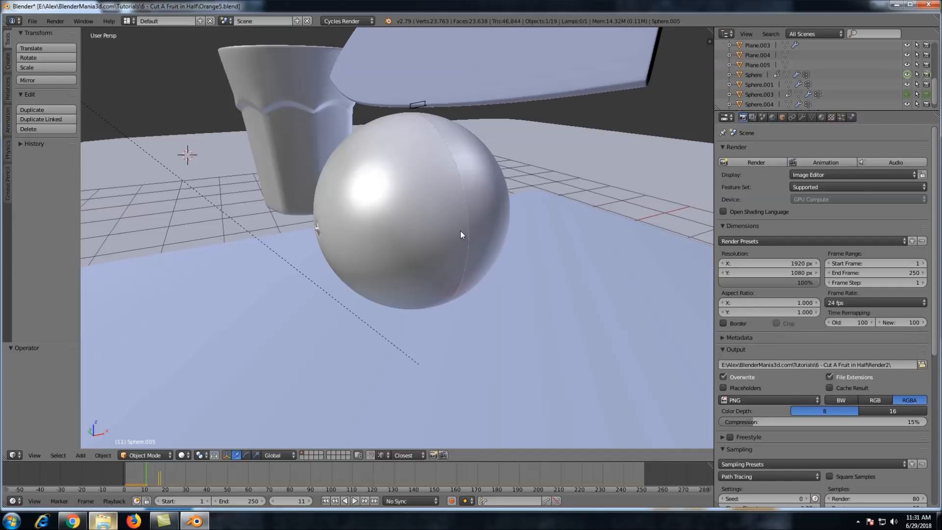
key(Escape)
Hide the knife blade above the orange and replay the animation without it
right_click(469, 67)
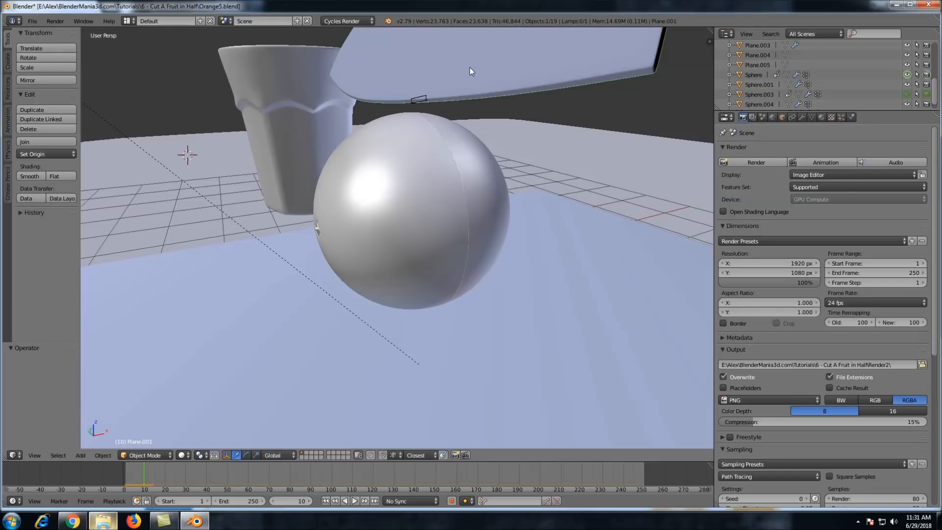
key(h)
middle_drag(528, 130, 503, 123)
key(alt+a)
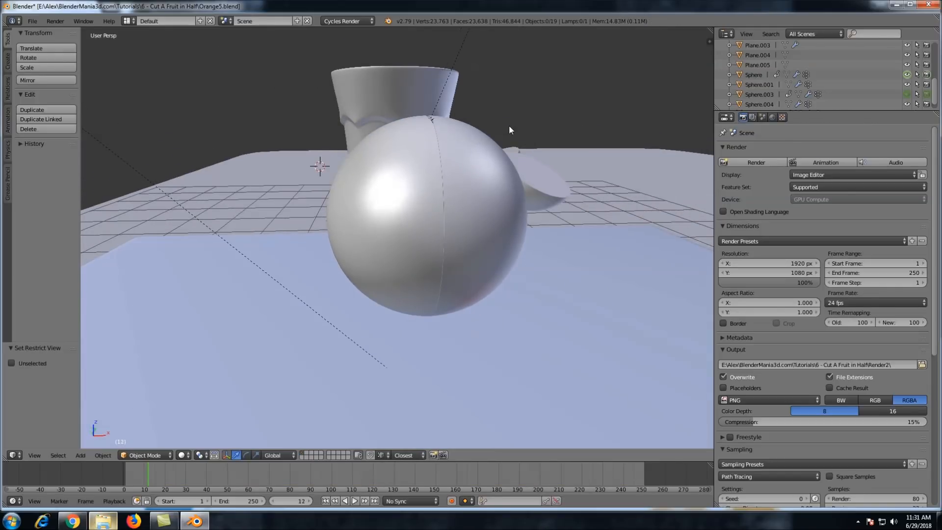
Step back and forth between frames 11 and 17 to examine how the gap between the orange halves opens
middle_drag(510, 148, 307, 151)
key(Left)
key(Left)
key(Left)
key(Left)
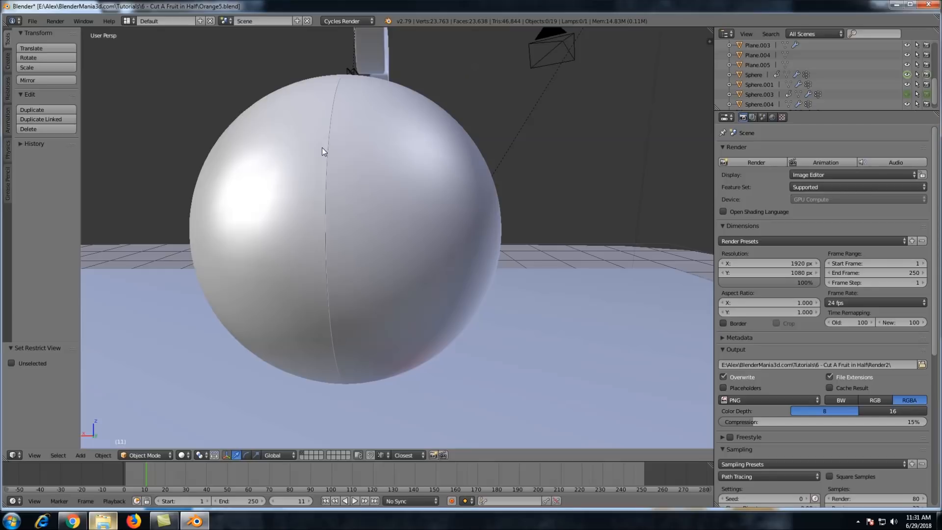
key(Right)
key(Right)
key(Right)
key(Right)
key(Left)
key(Left)
key(Left)
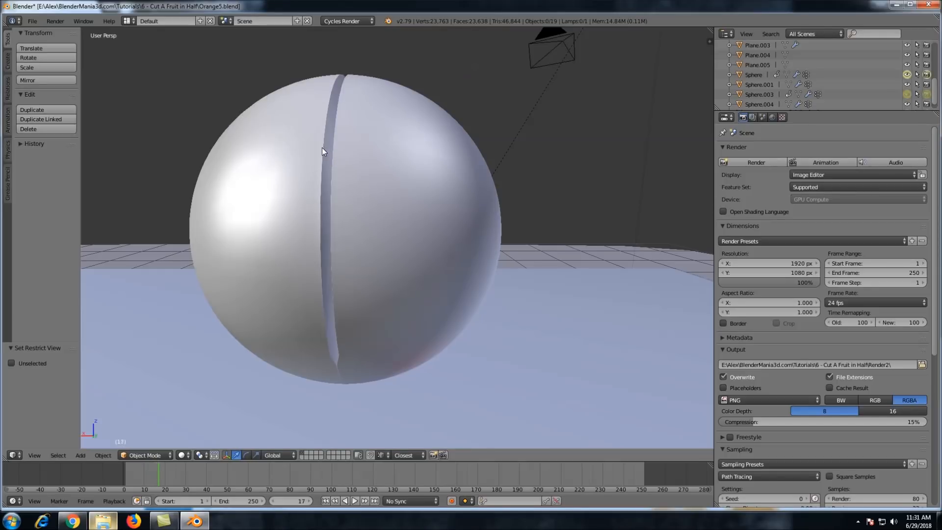
key(Left)
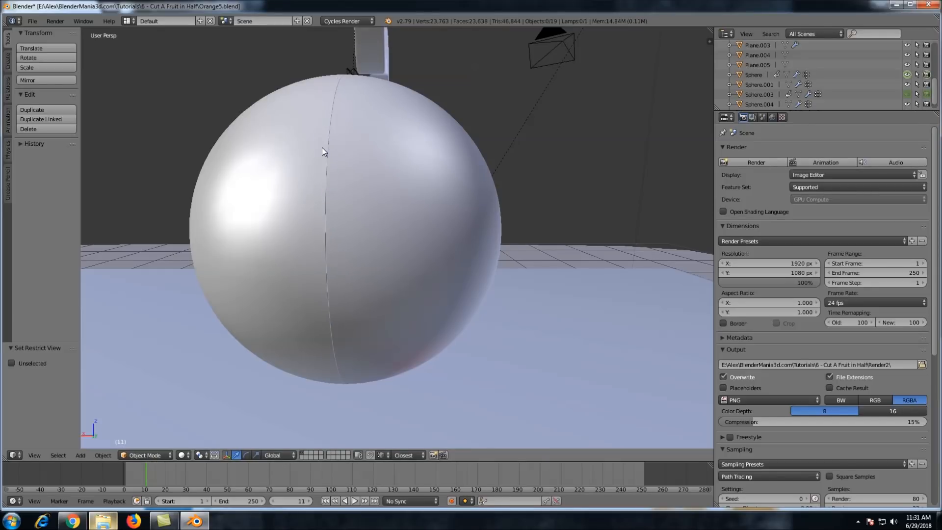
Examine the progress of the cut between frames 11 and 15 from the front and from both sides of the orange
scroll(368, 146, down, 2)
middle_drag(394, 160, 398, 169)
key(Right)
key(Right)
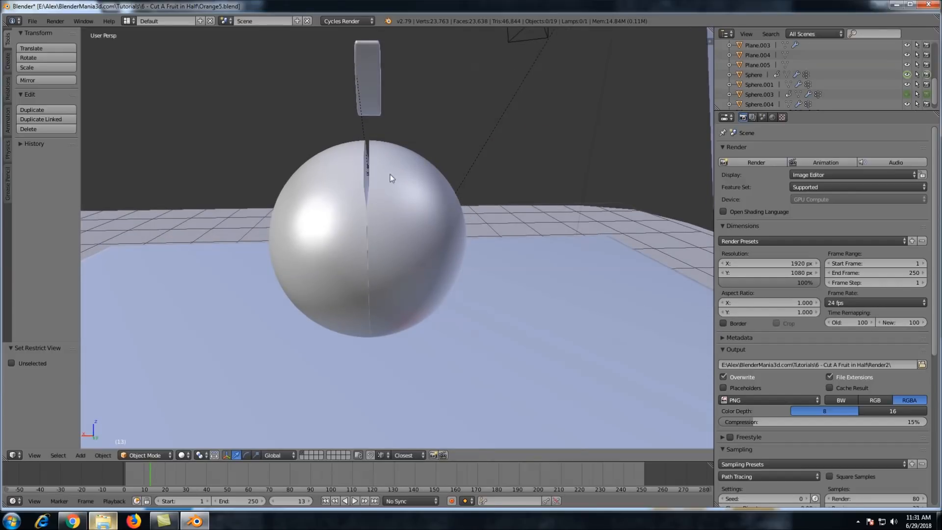
key(Right)
key(Right)
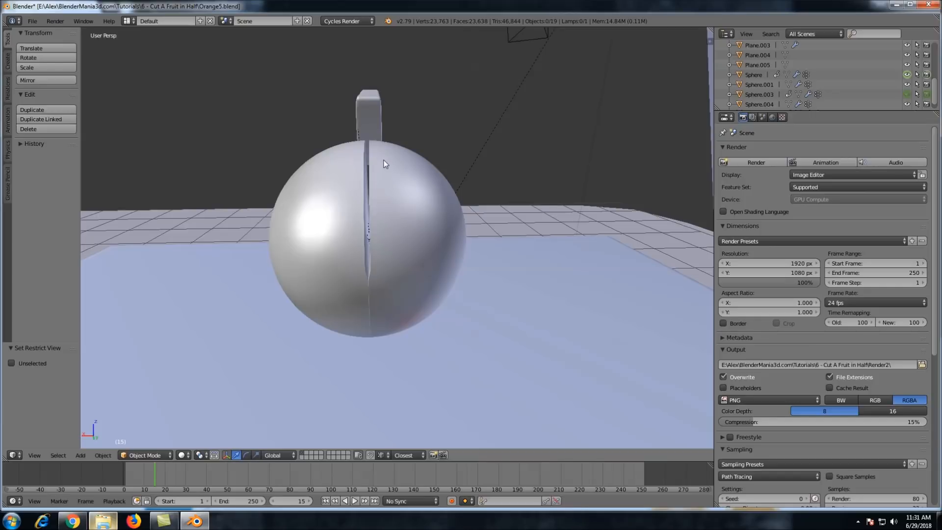
key(Left)
key(Left)
key(Left)
key(Left)
middle_drag(455, 170, 432, 183)
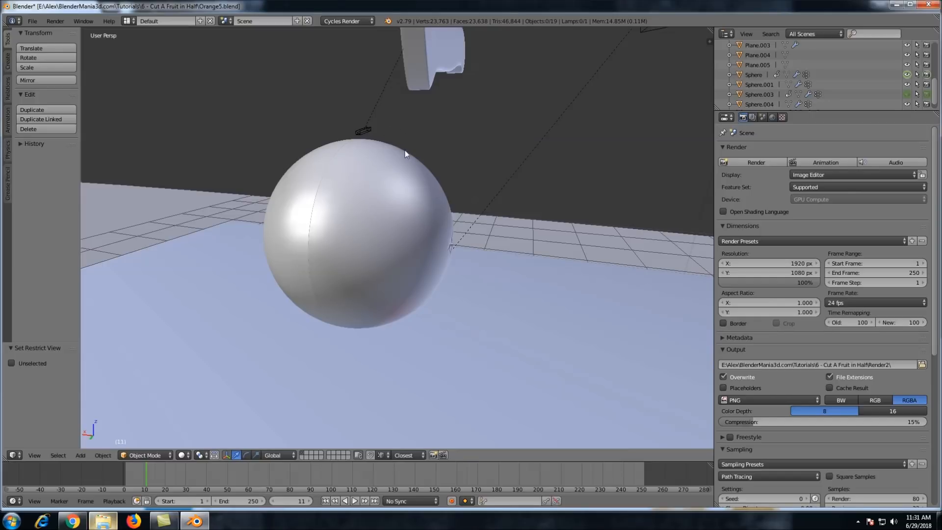
key(Right)
key(Right)
key(Right)
key(Right)
middle_drag(481, 172, 383, 152)
Open Orange1.blend from the TutorialOrange folder, inspect the knife, and display layer 1
click(33, 21)
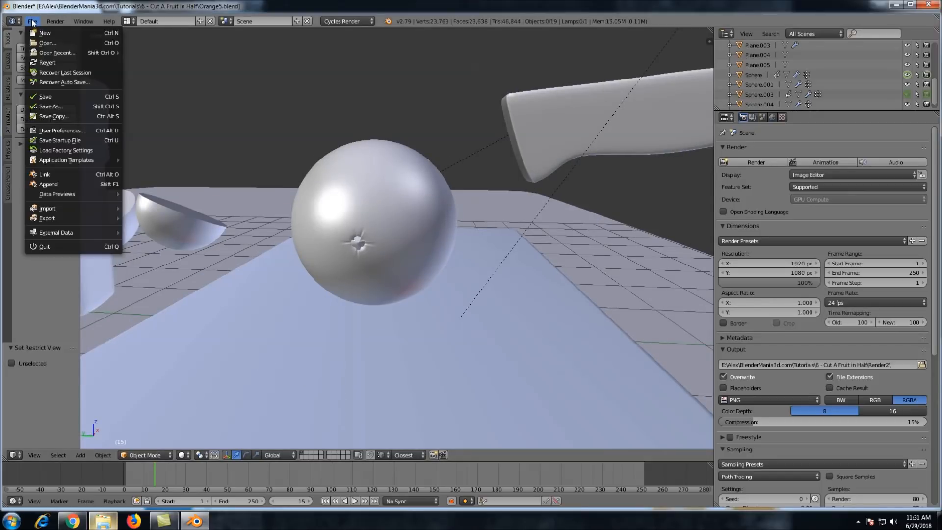
click(45, 42)
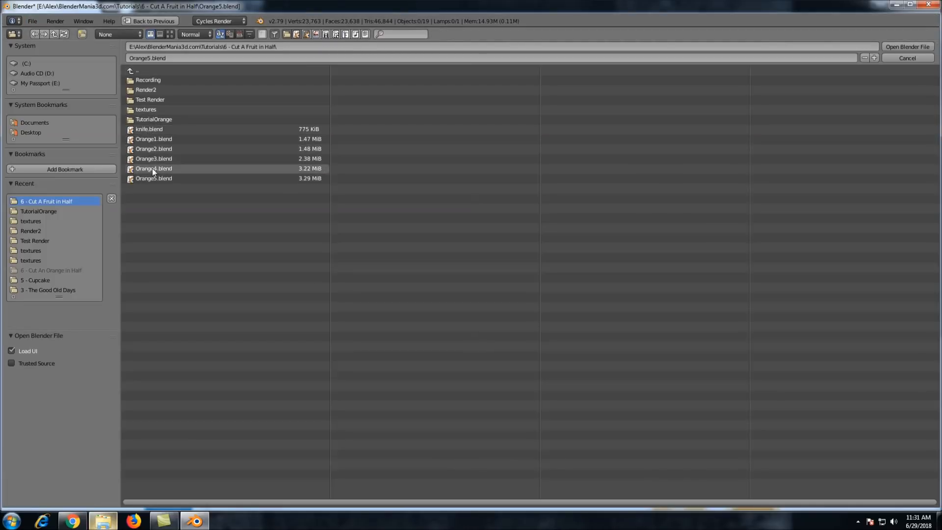
double_click(153, 119)
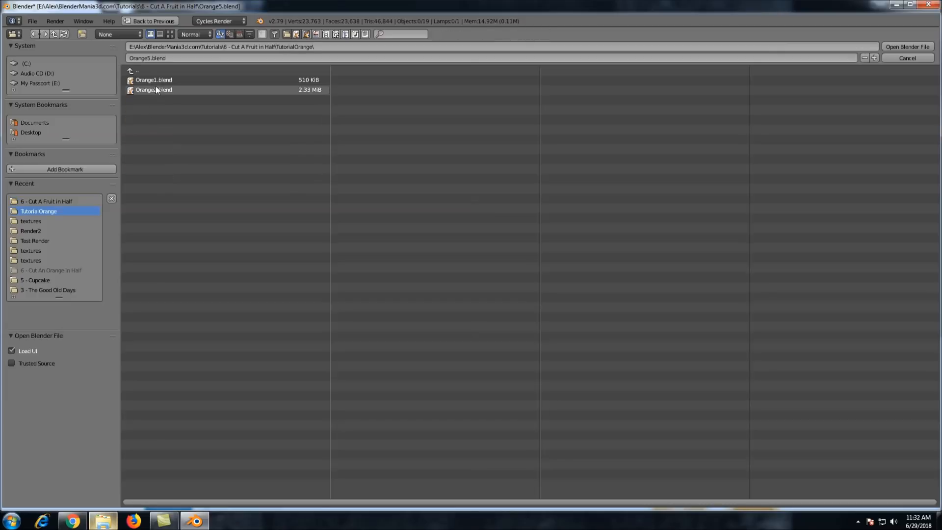
double_click(153, 80)
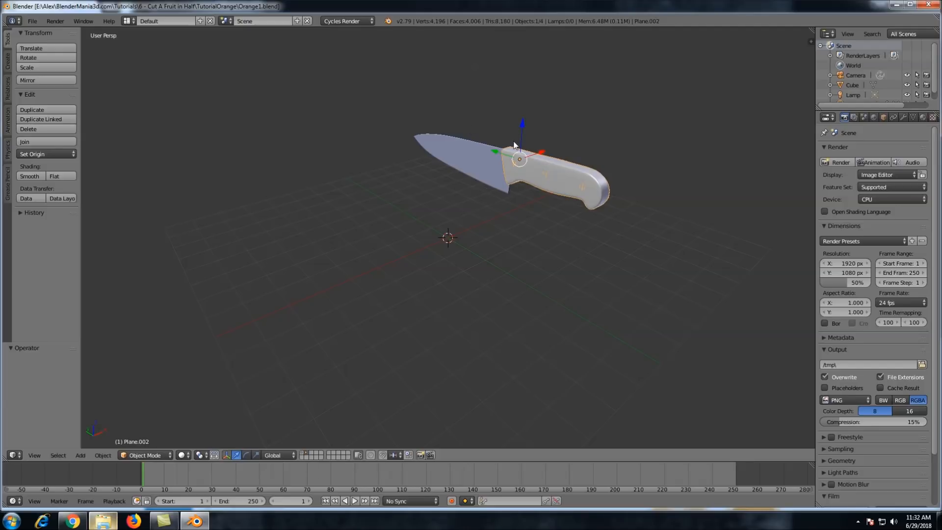
middle_drag(617, 170, 646, 167)
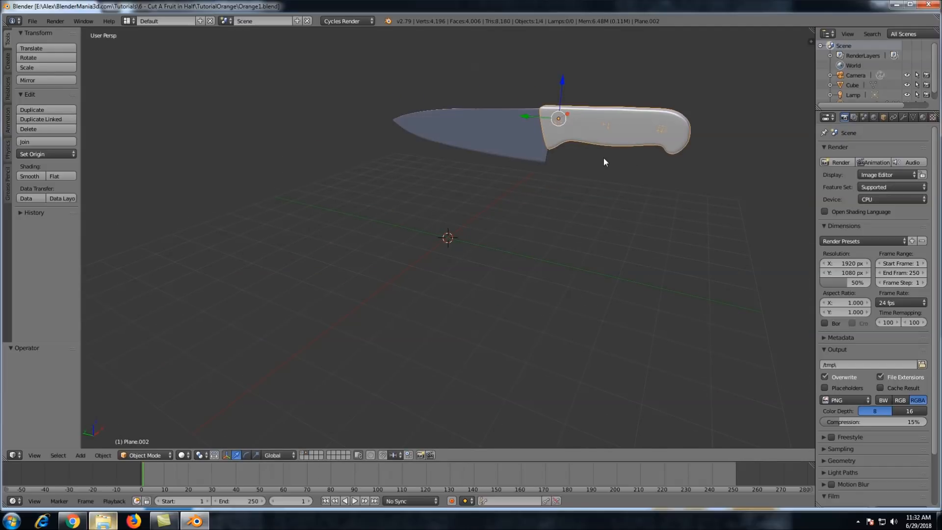
key(1)
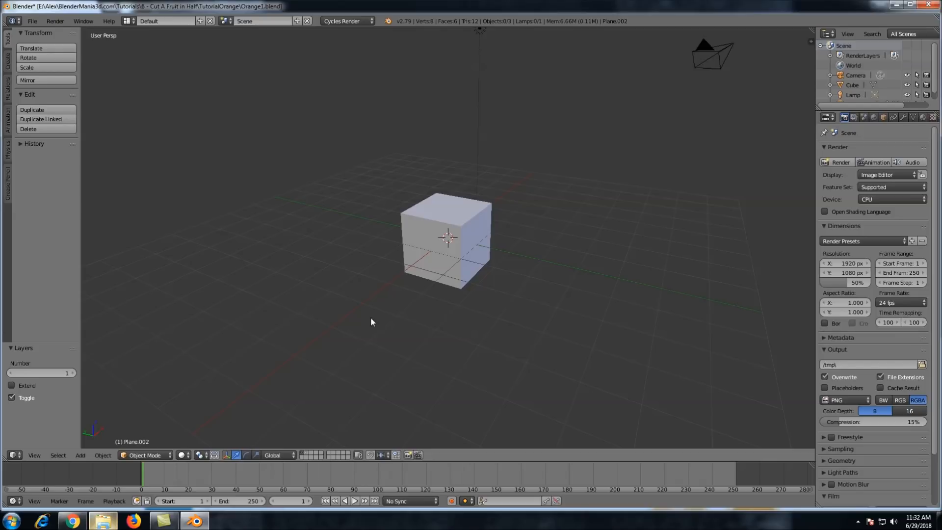
Switch to Chrome, find the sliced orange photo among Pixabay's "orange half" results, and show its download sizes
click(72, 521)
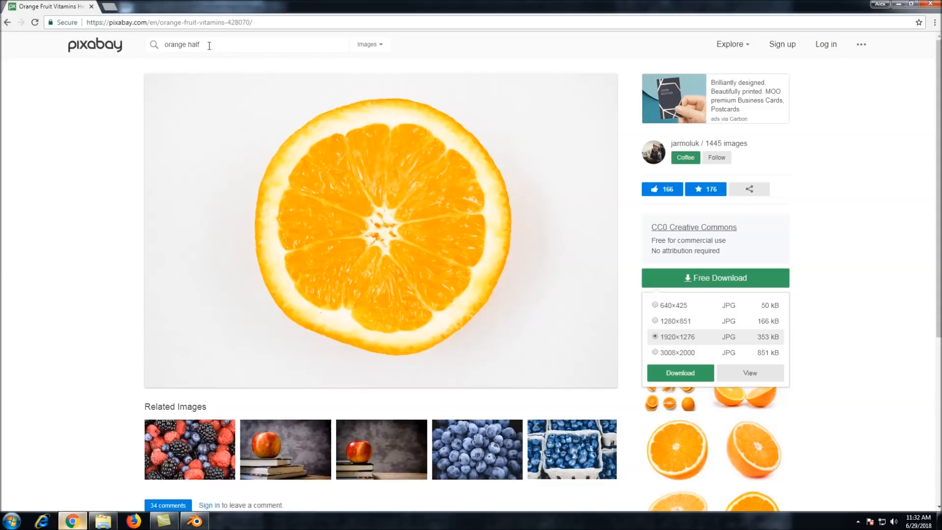
click(153, 47)
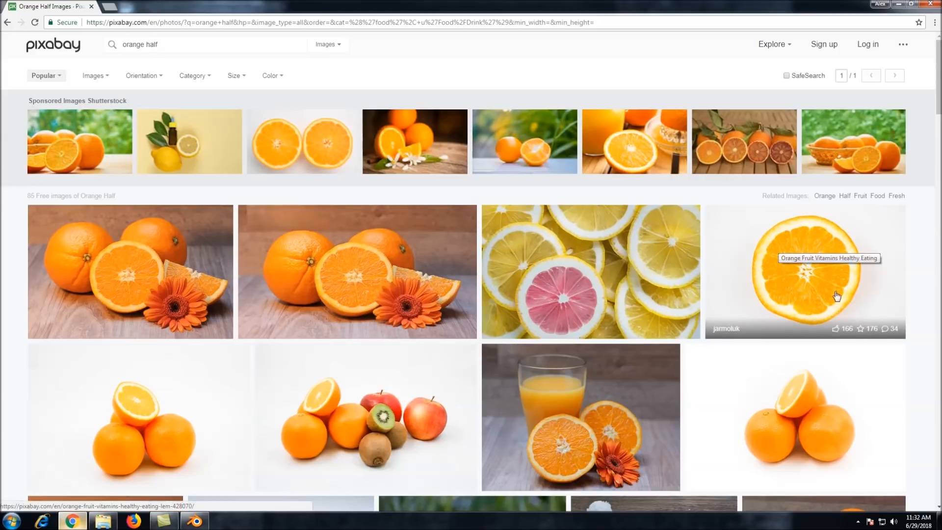
click(808, 254)
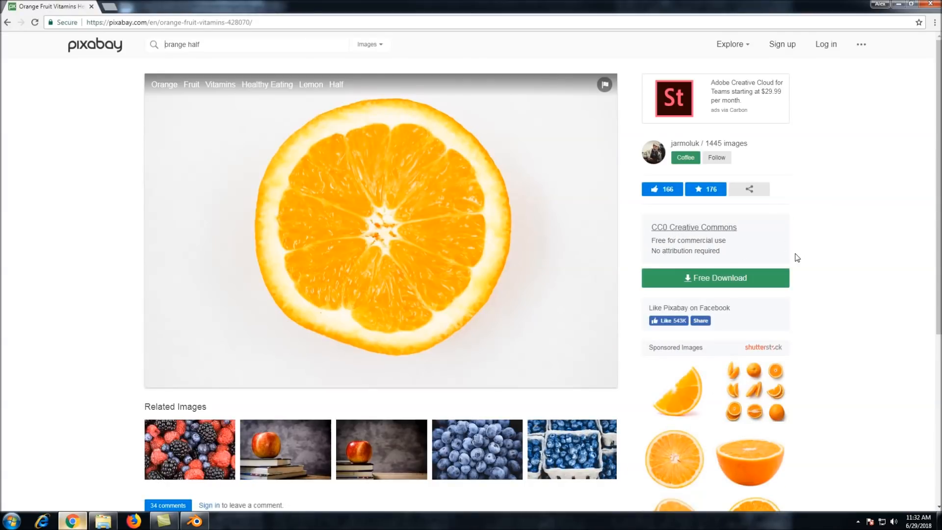
click(693, 276)
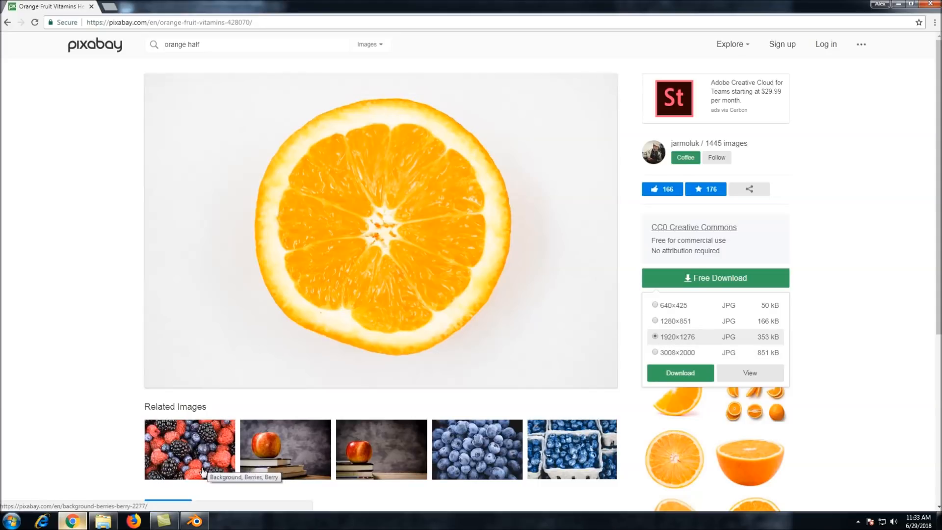
Return to Blender and switch its window to fullscreen
click(196, 522)
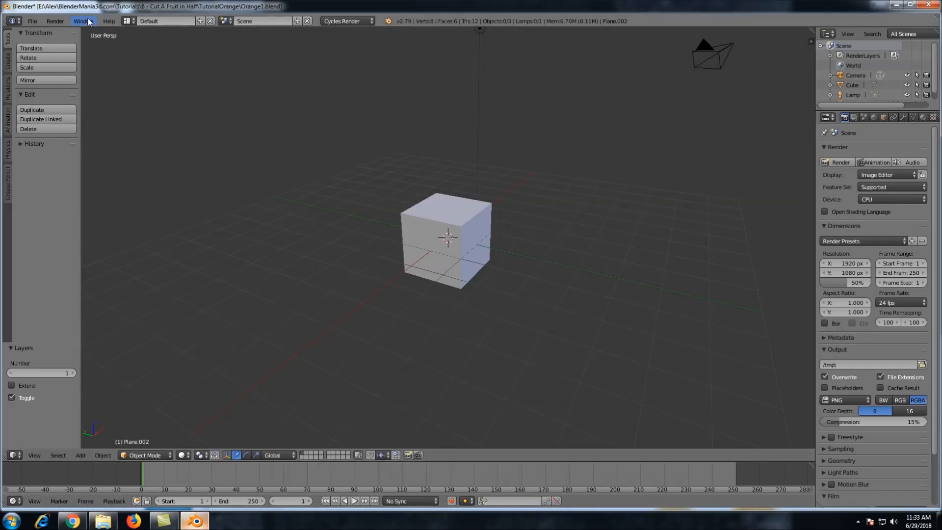
click(88, 21)
click(91, 45)
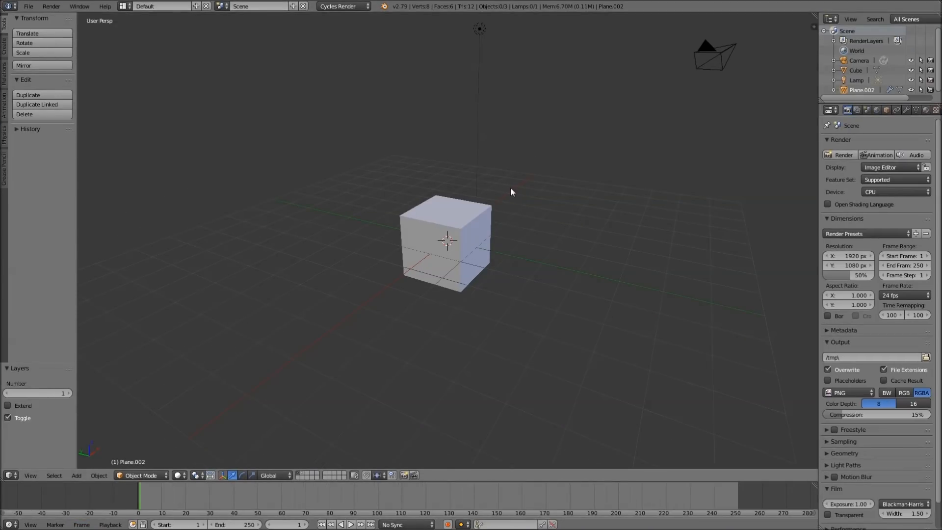
Turn on the on-screen display of pressed keys for the 3D view
key(n)
scroll(771, 405, down, 8)
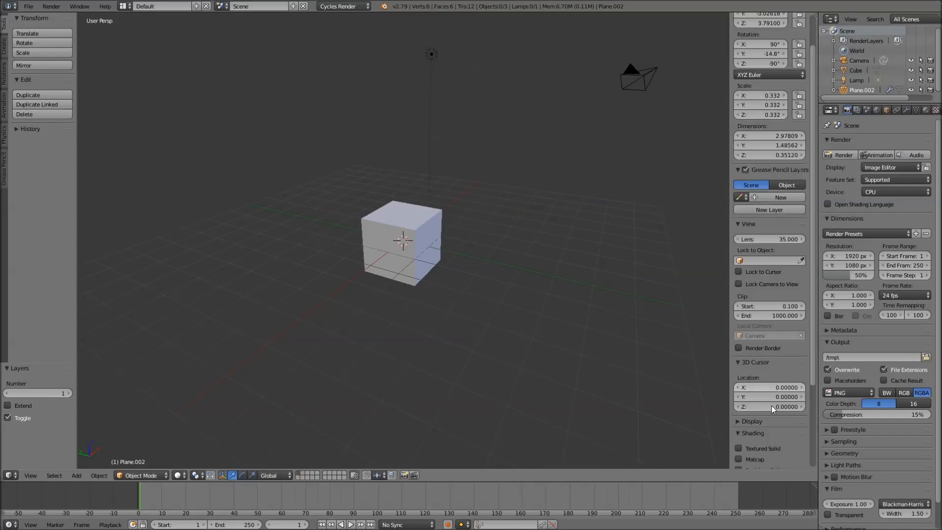
click(774, 461)
key(n)
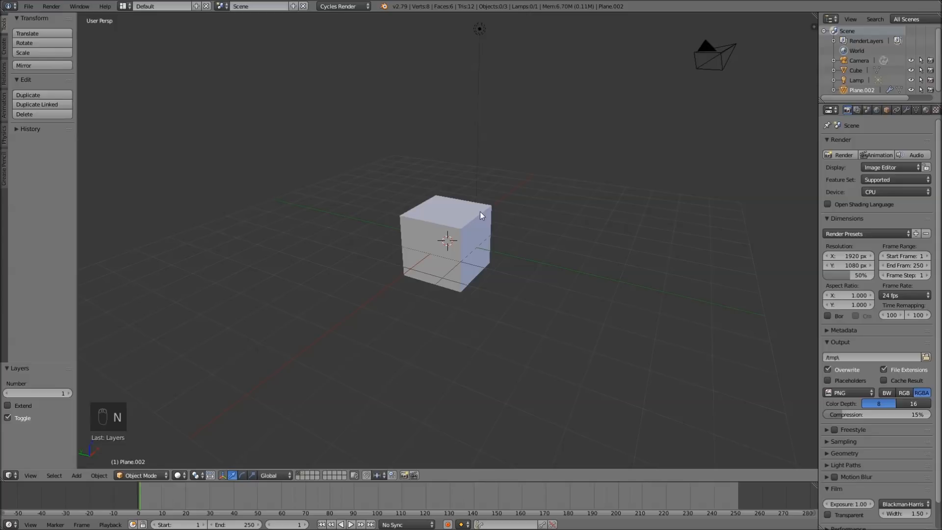
Delete the default cube at the centre of the scene
right_click(458, 219)
key(x)
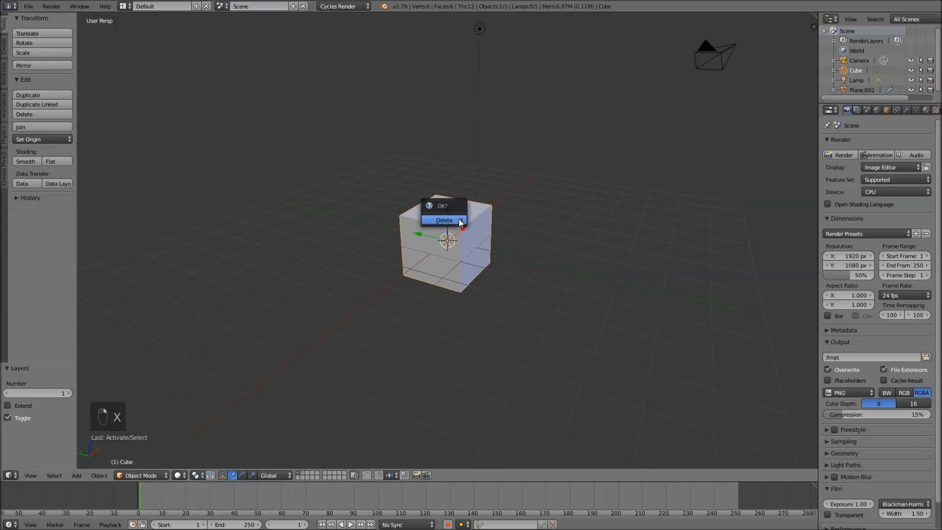
click(444, 220)
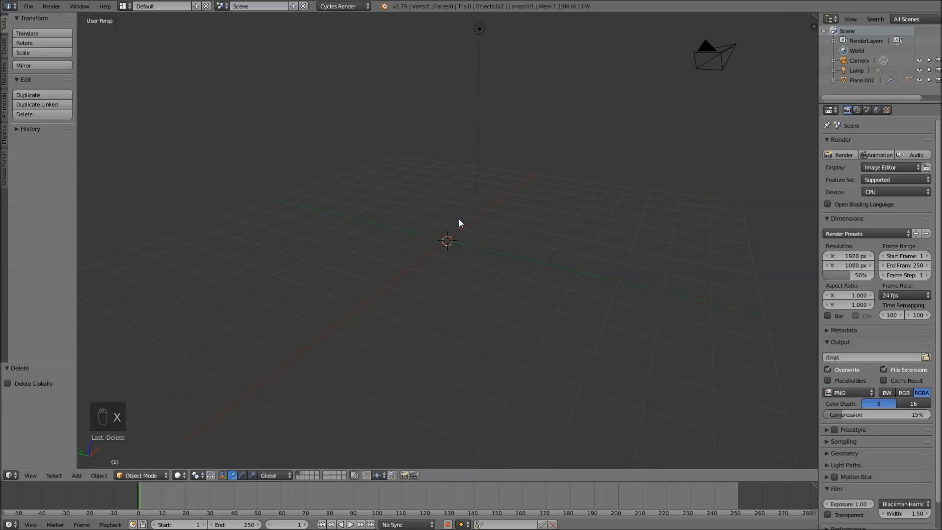
Add a UV sphere with 64 segments and 64 rings at the scene's centre, seen from the front
key(KP_1)
key(shift+a)
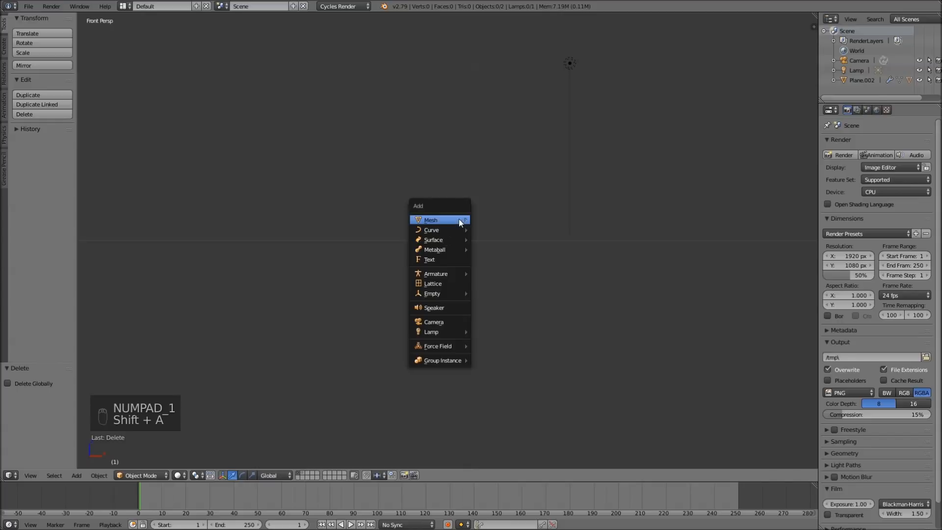
mouse_move(459, 219)
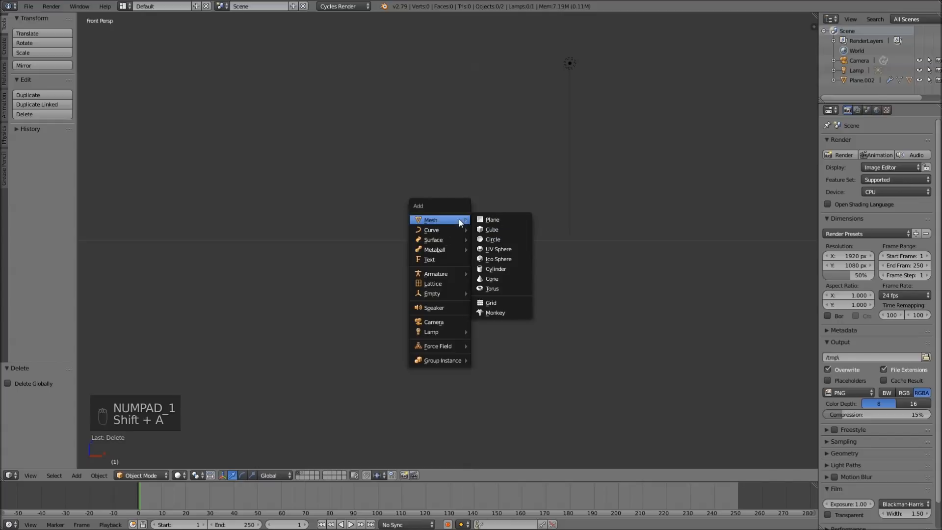
click(520, 248)
click(46, 393)
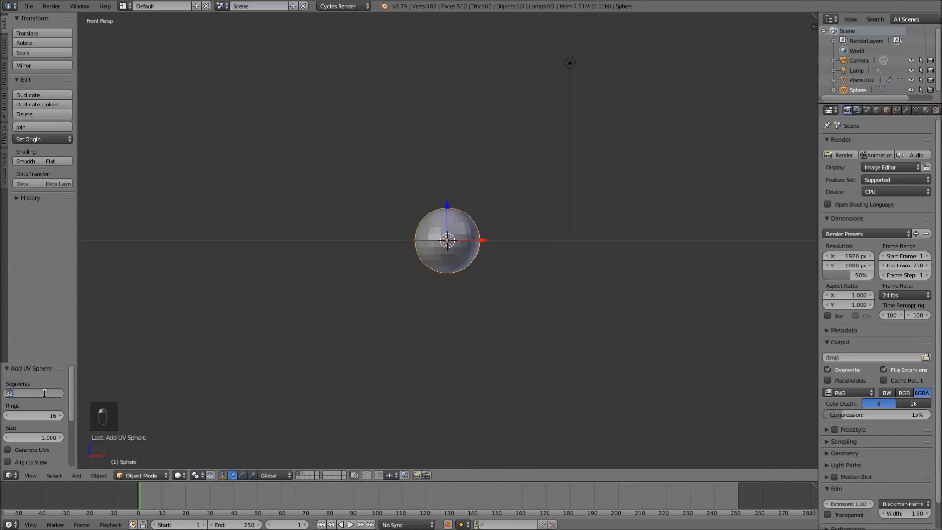
text(64)
key(Tab)
text(6)
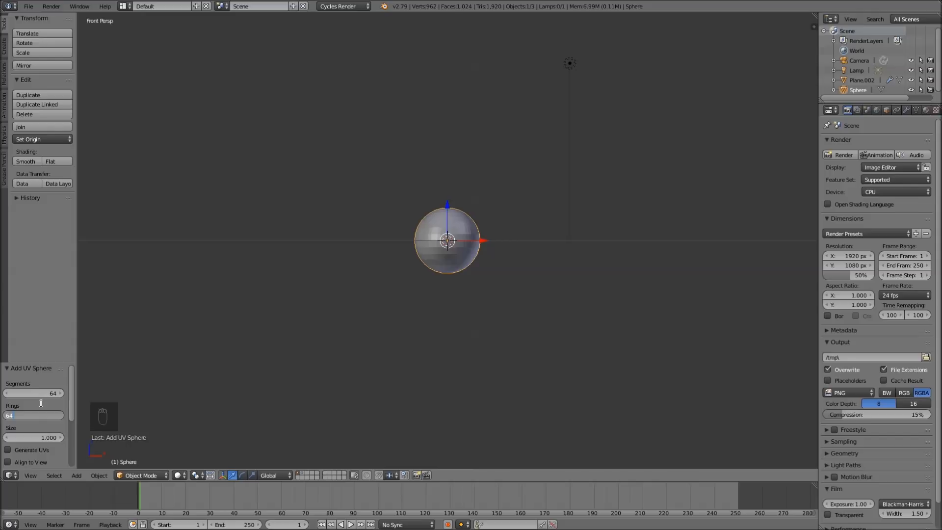
key(Return)
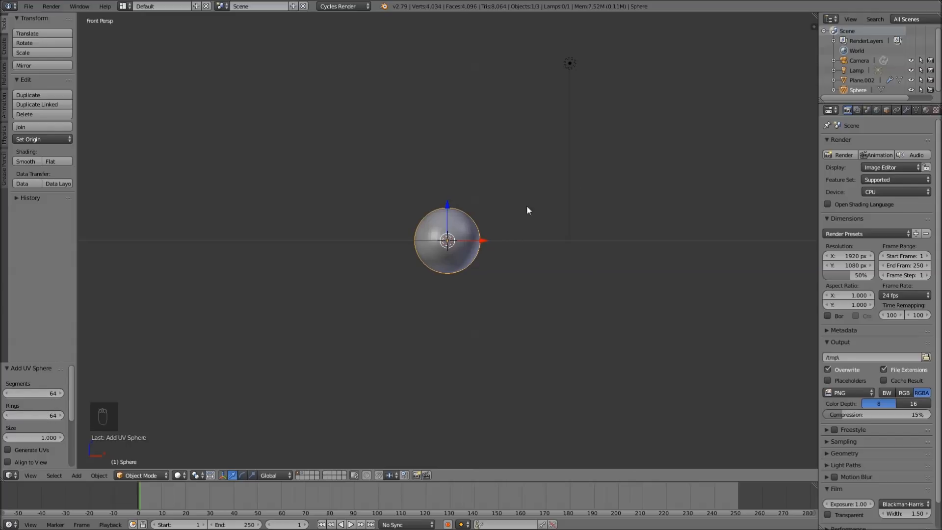
scroll(483, 220, up, 5)
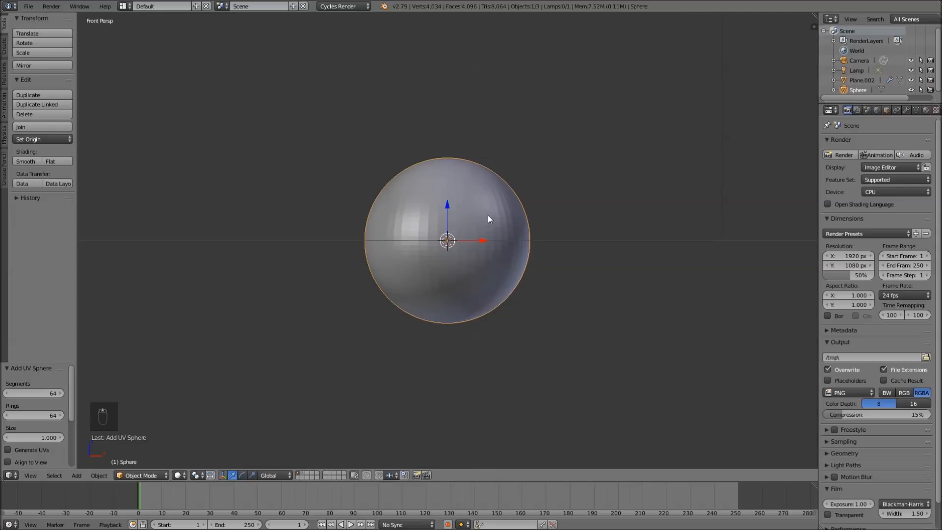
Rotate the sphere 90° about the front view's axis and check the turned mesh in Edit Mode
key(r)
text(90)
click(488, 215)
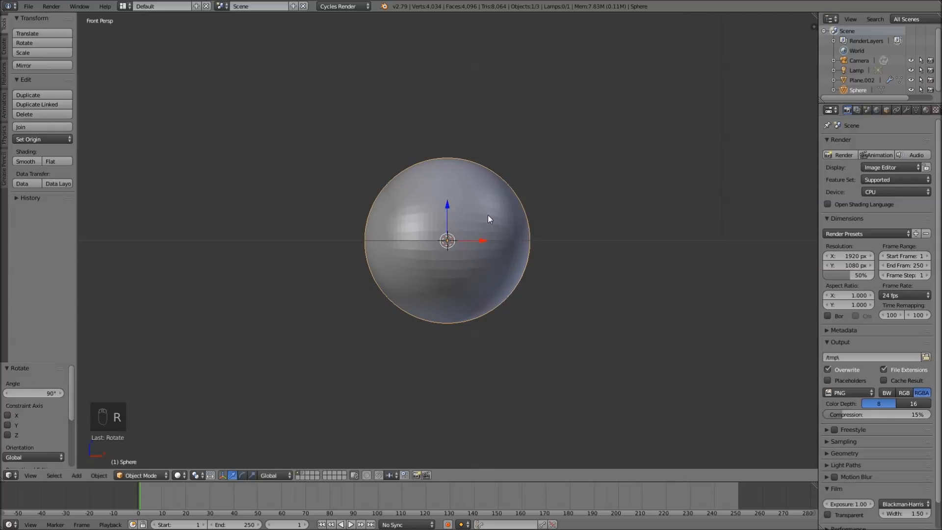
key(Tab)
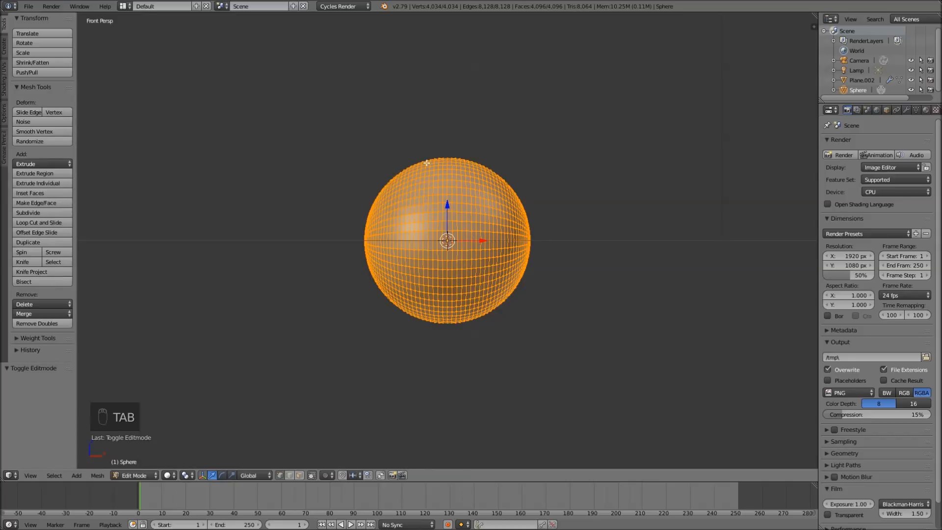
key(Tab)
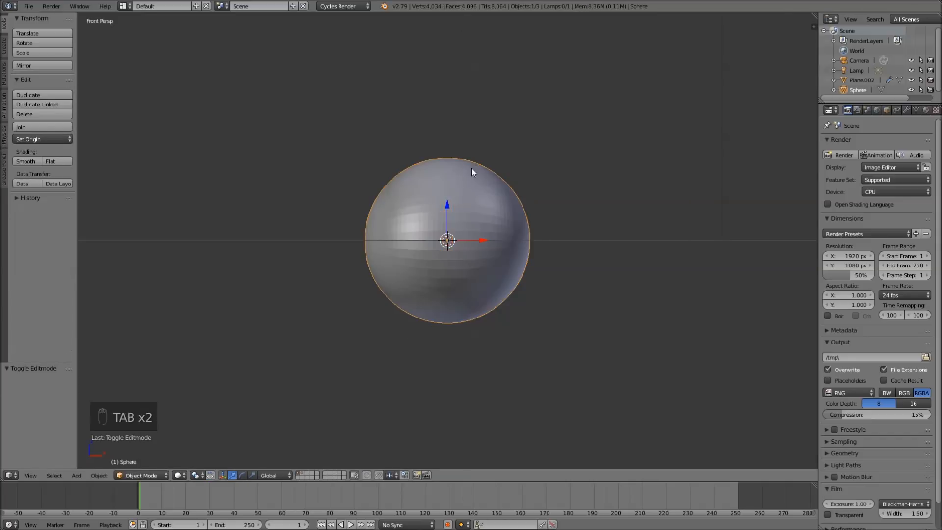
Shade the sphere smooth and raise it along Z by about 1.036 units
click(27, 161)
drag(448, 207, 463, 123)
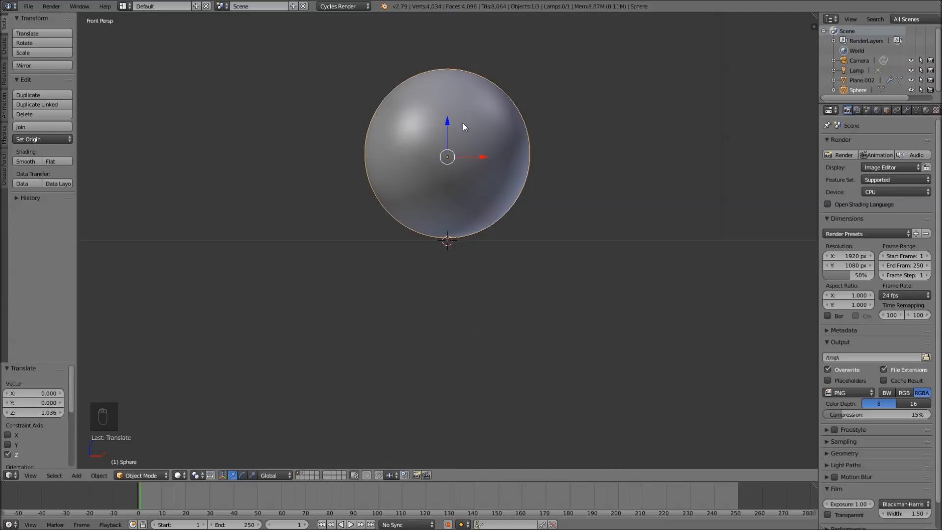
Add a plane at the scene's origin beneath the sphere and scale it up to roughly twice the sphere's width
key(shift+a)
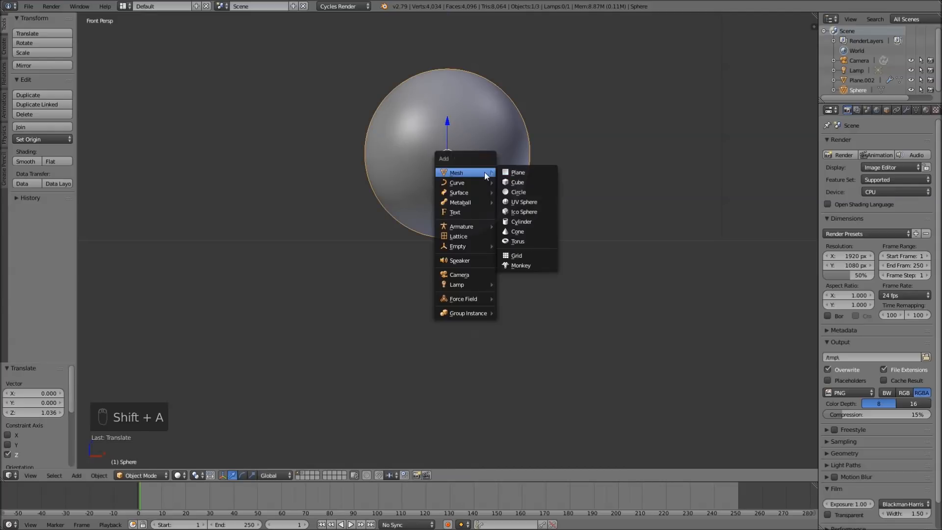
click(512, 171)
key(s)
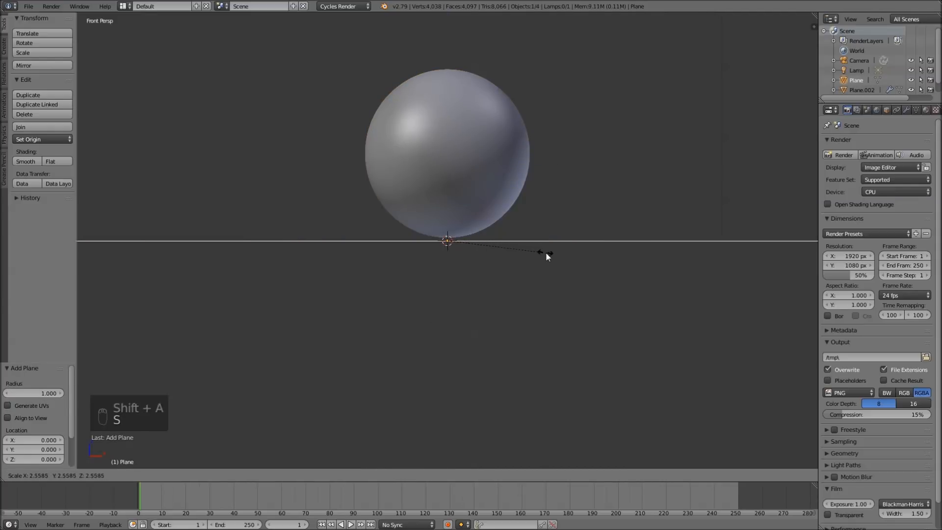
click(528, 248)
Lower the sphere by about 0.012 units along Z so that it rests on the plane
right_click(470, 178)
drag(454, 140, 450, 129)
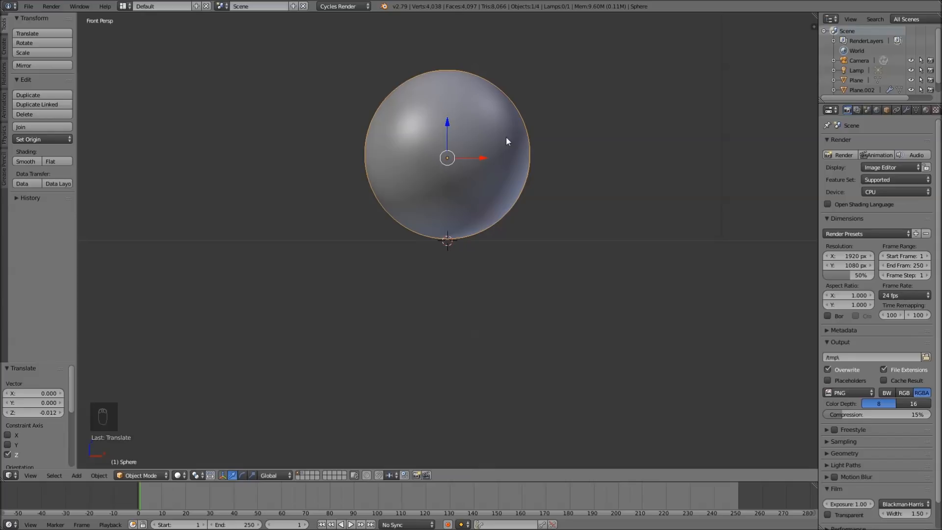
key(KP_5)
key(KP_5)
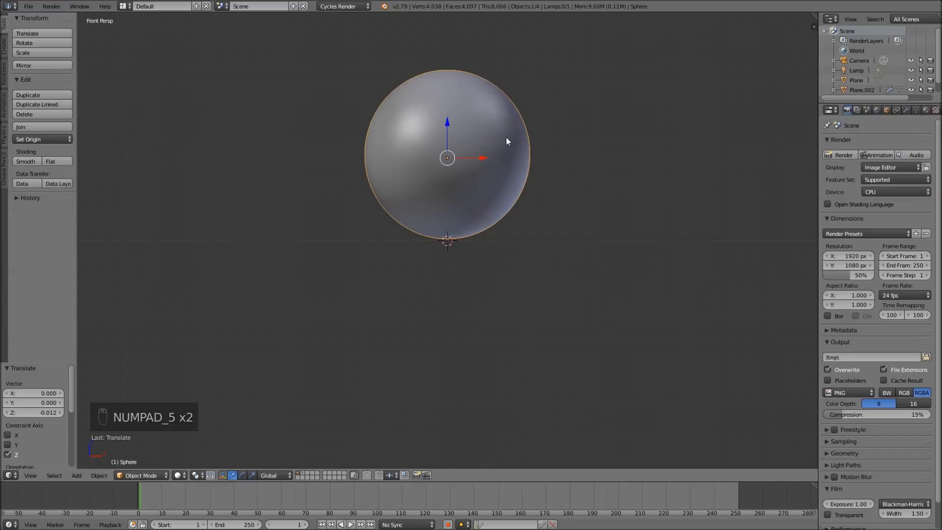
Rip the sphere's mesh apart along the vertical edge loop through its middle, leaving both halves in place
middle_drag(506, 138, 504, 184)
key(Tab)
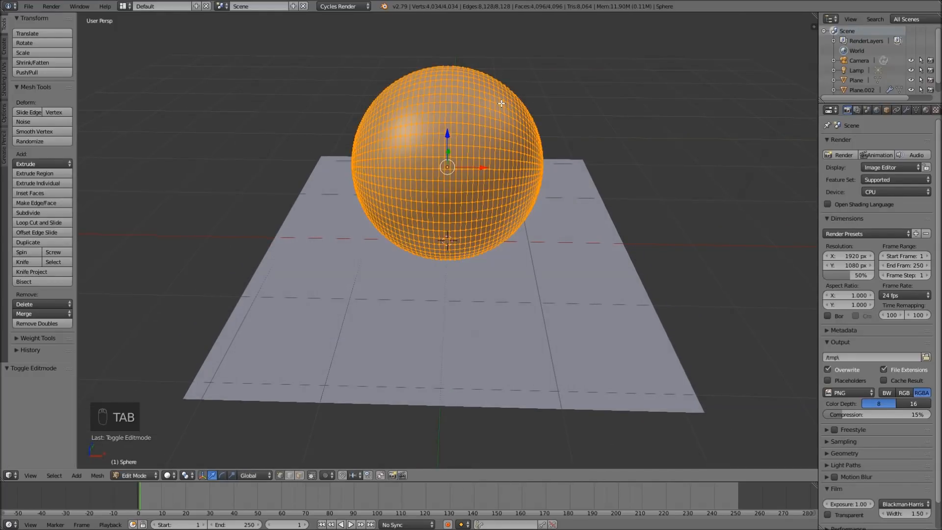
key(a)
key(a)
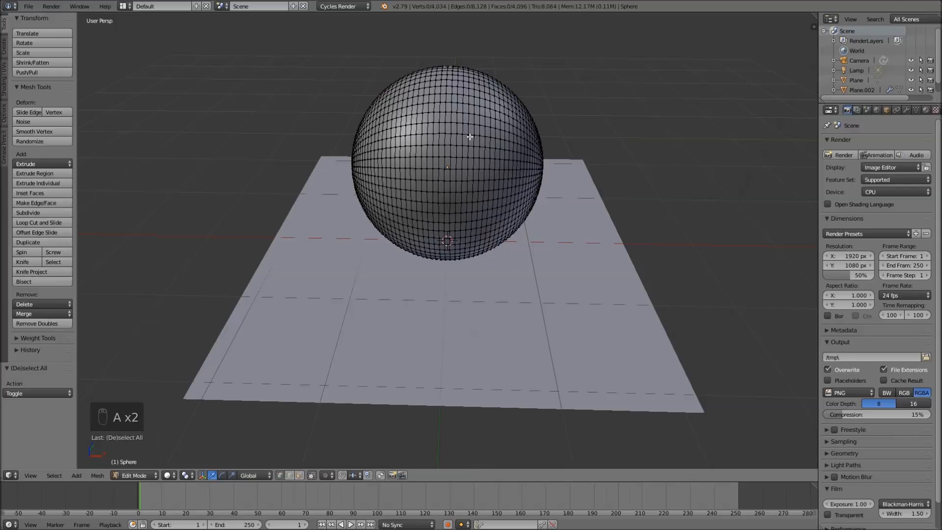
alt+right_click(448, 153)
middle_drag(441, 230, 439, 205)
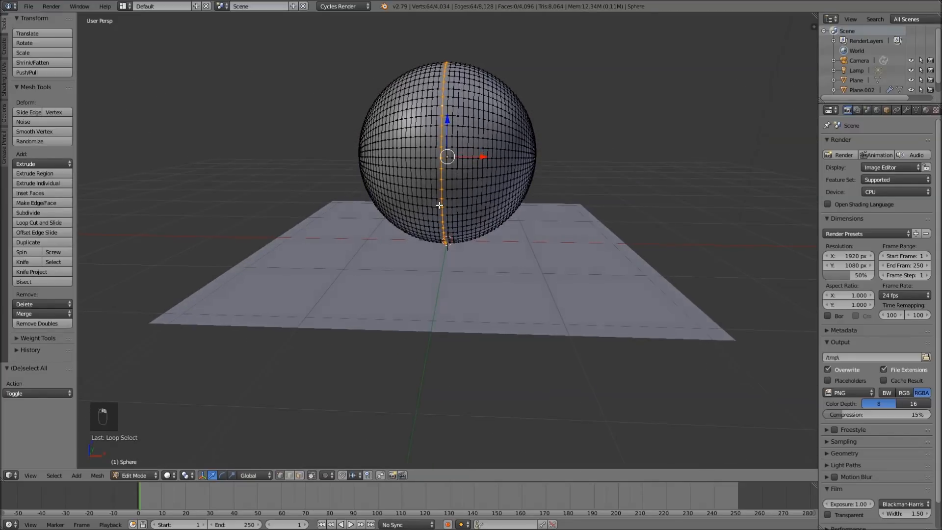
key(KP_1)
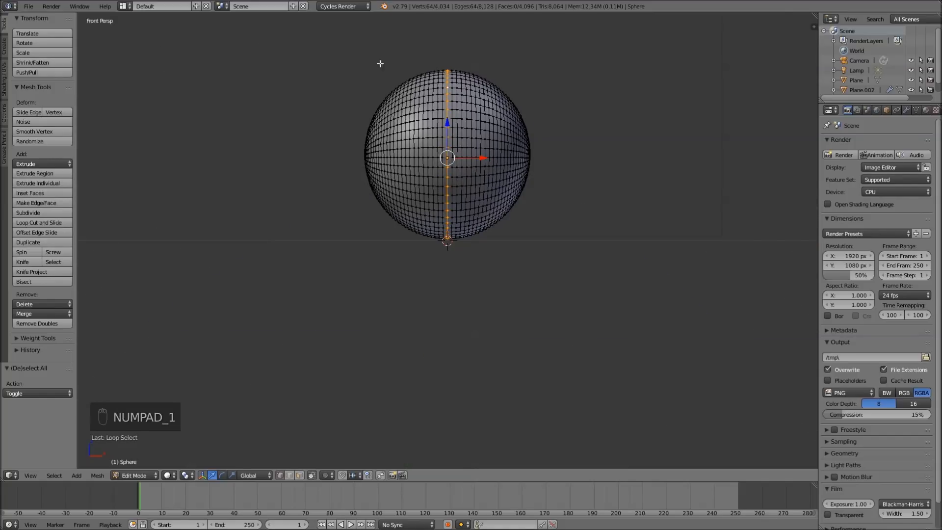
key(KP_5)
scroll(480, 117, up, 3)
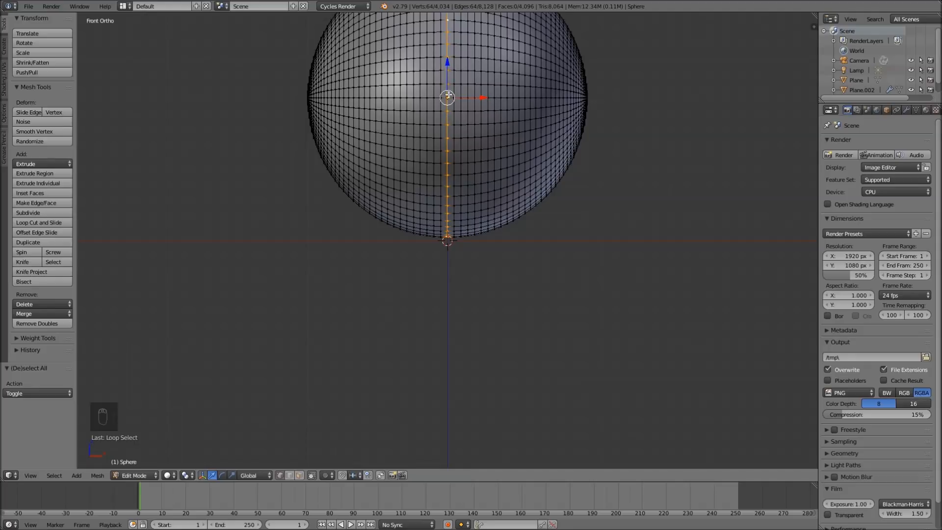
key(KP_5)
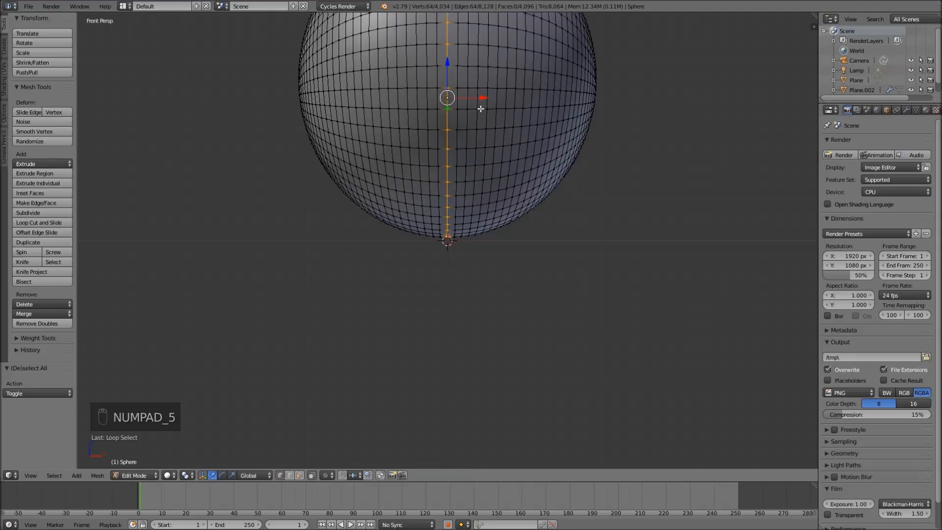
middle_drag(490, 100, 490, 110)
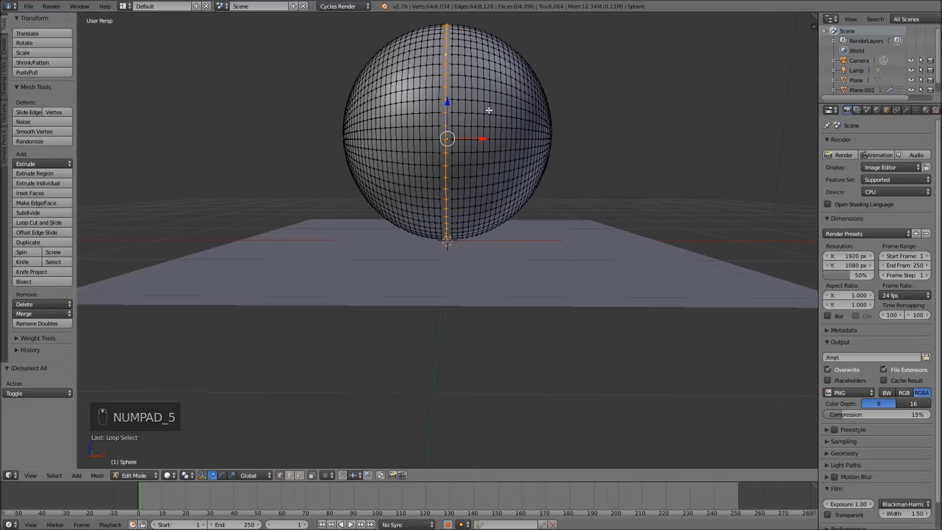
key(v)
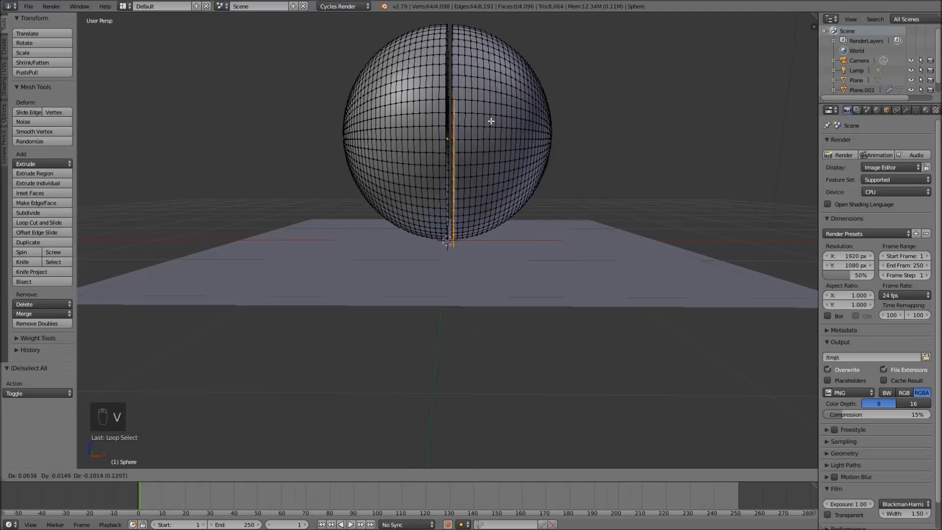
right_click(493, 80)
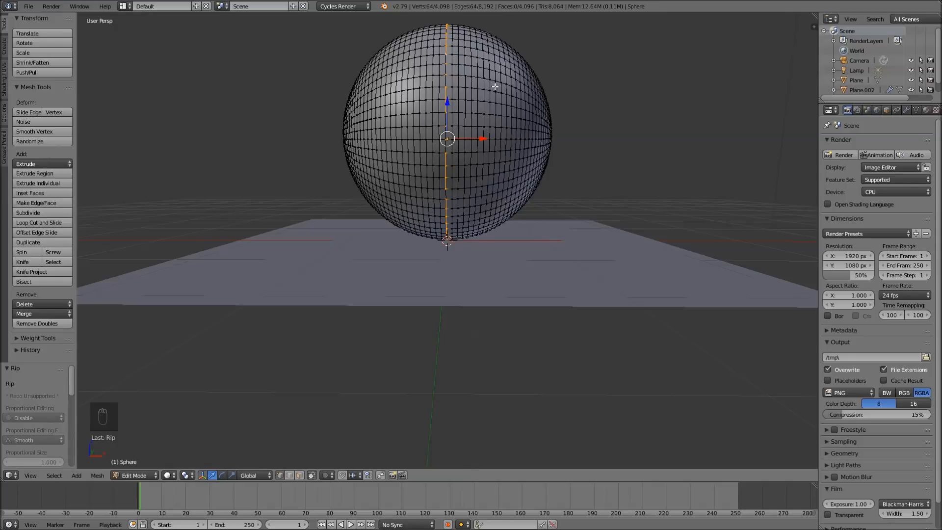
Select the whole right half of the sphere and assign it to a new vertex group named OrangeRight
key(ctrl+l)
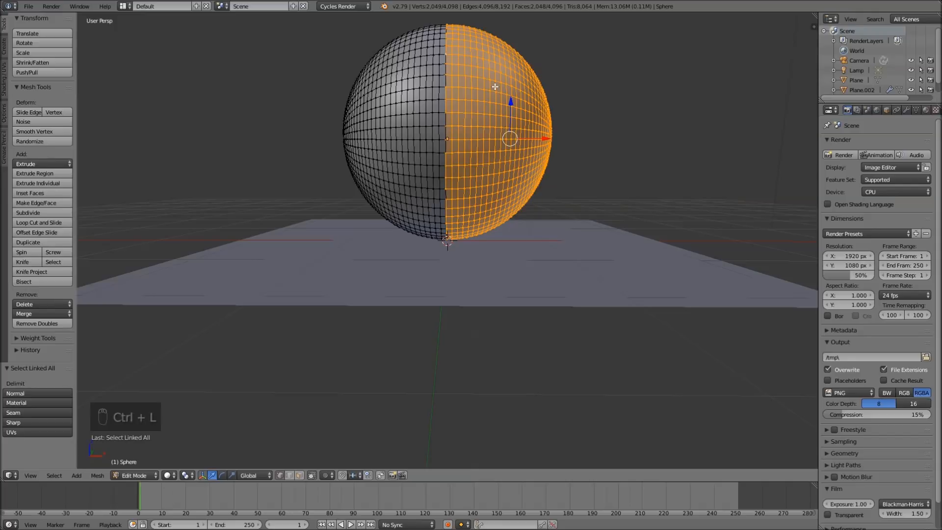
key(p)
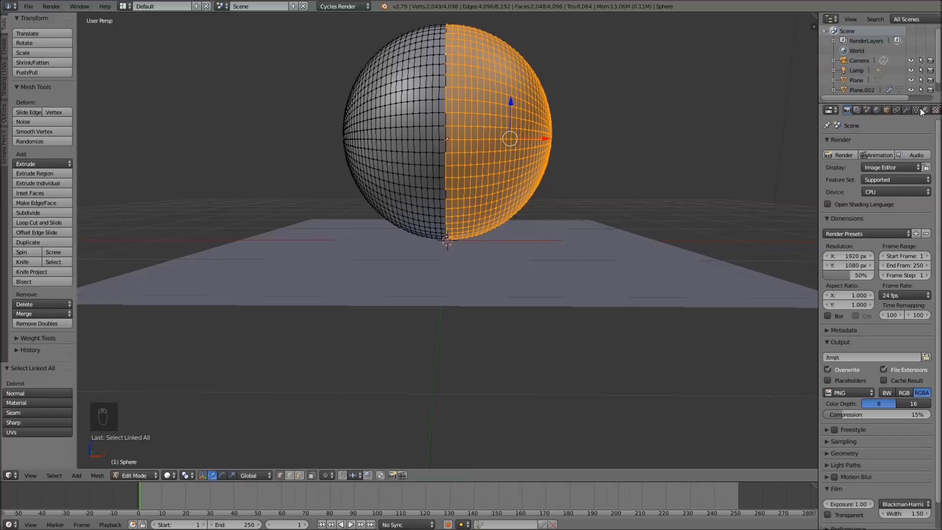
click(918, 110)
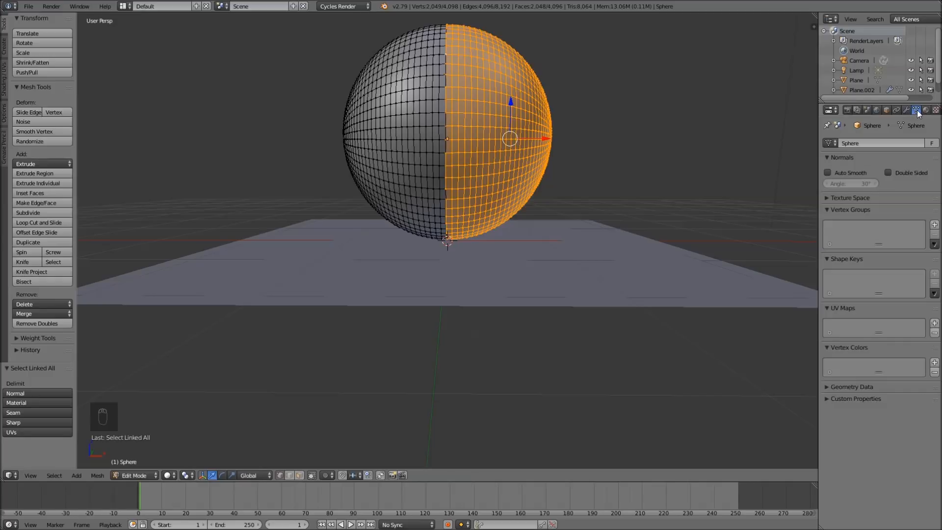
click(934, 226)
double_click(849, 227)
text(OrangeRight)
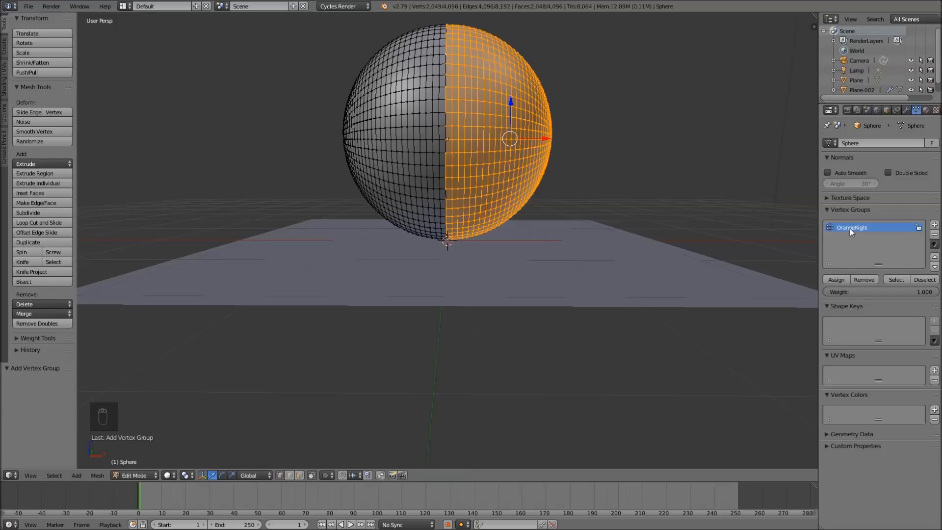
click(840, 279)
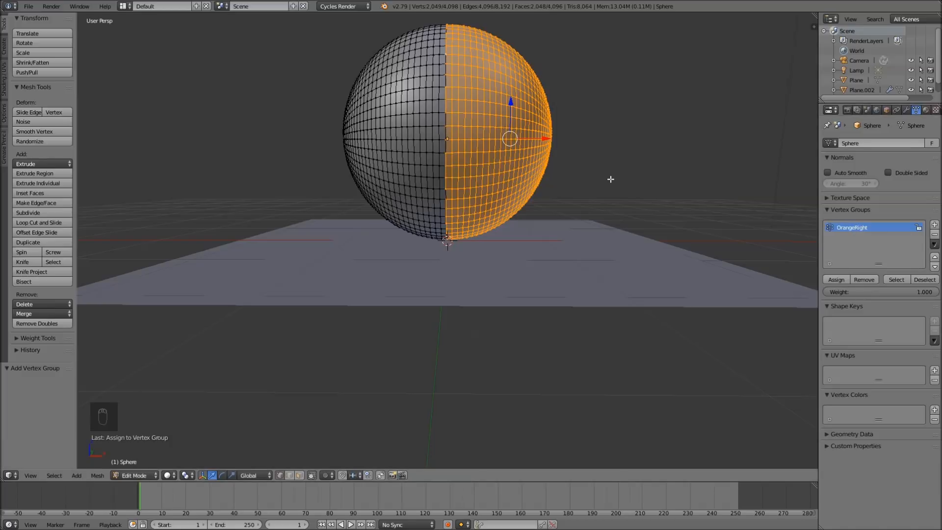
Invert the selection to the left half and assign it to a new vertex group named OrangeLeft
key(ctrl+i)
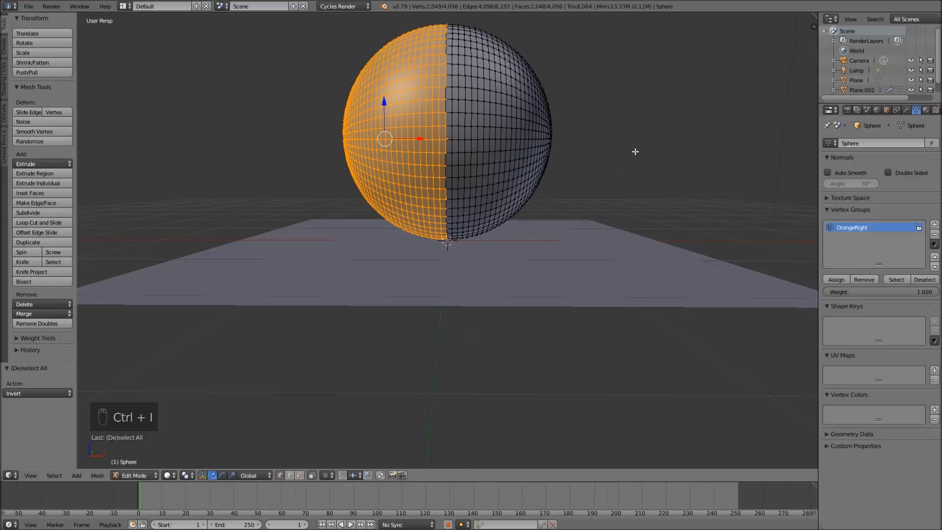
click(935, 225)
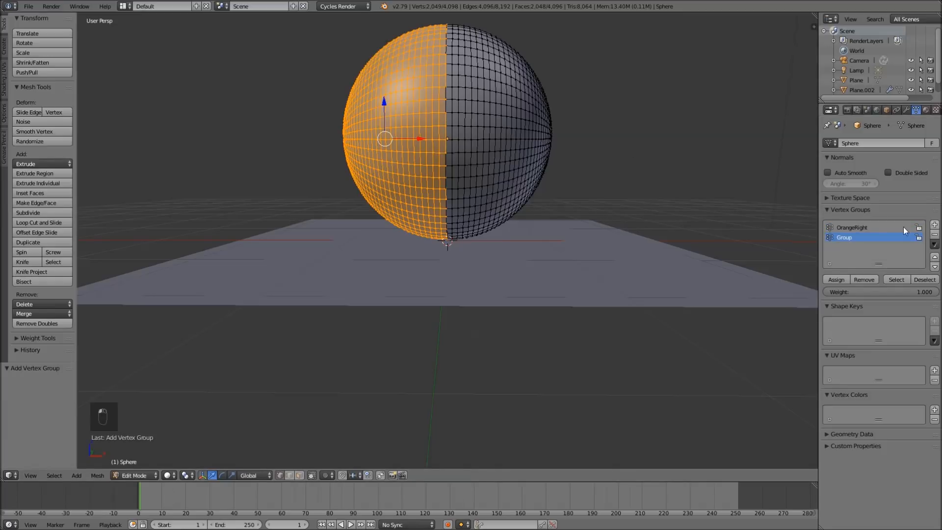
double_click(847, 238)
text(OrangeLeft)
click(842, 282)
key(g)
right_click(495, 169)
right_click(521, 130)
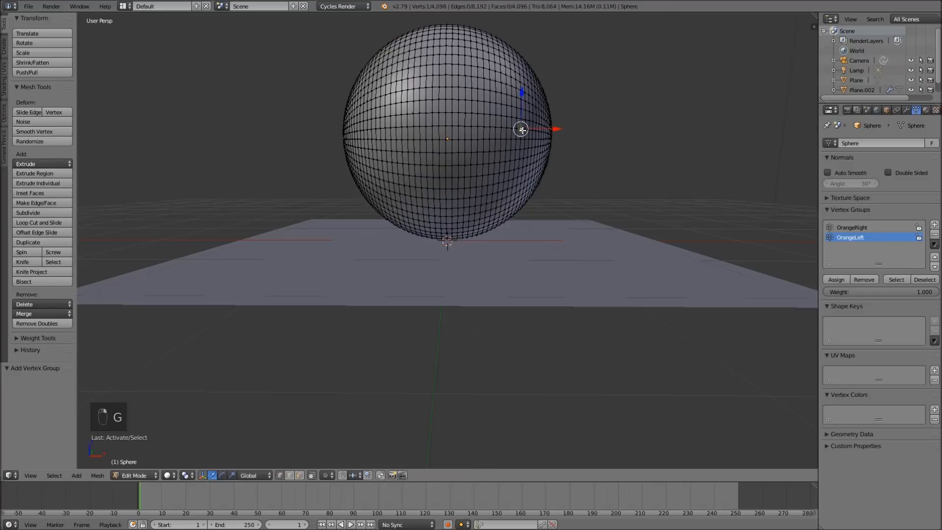
Return to Object Mode, snap the 3D cursor to the sphere's centre and add a lattice there
middle_drag(496, 113, 512, 144)
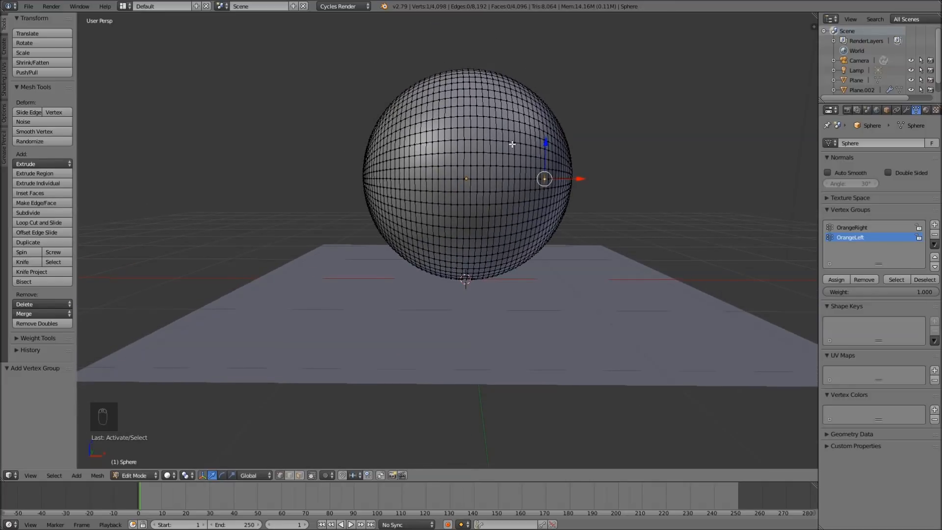
key(Tab)
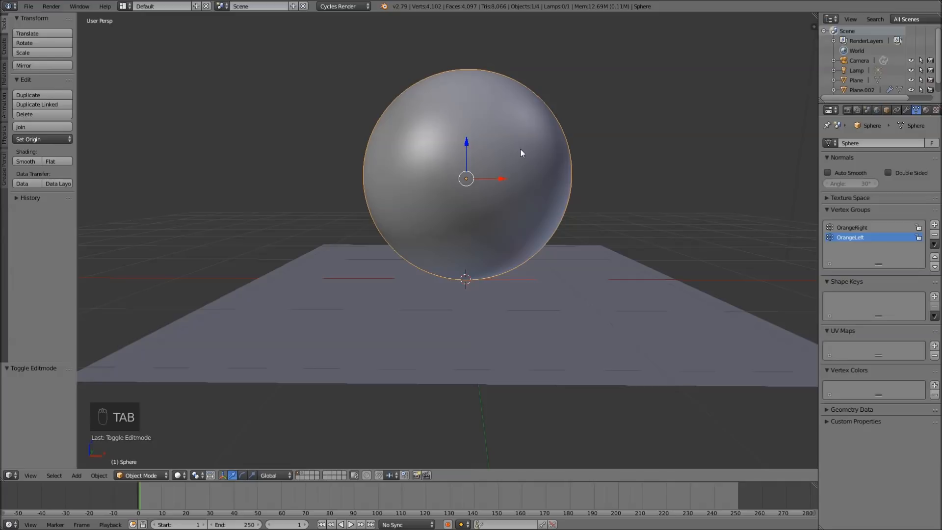
key(shift+s)
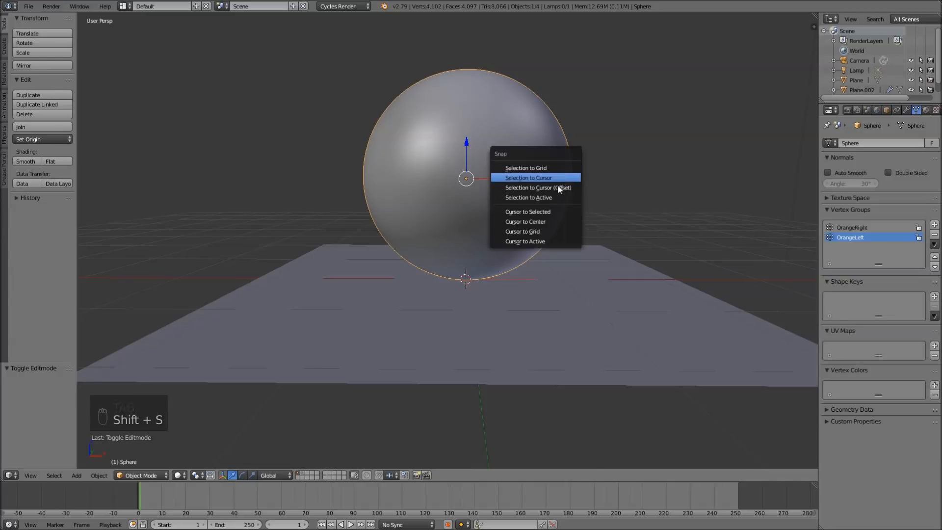
click(549, 211)
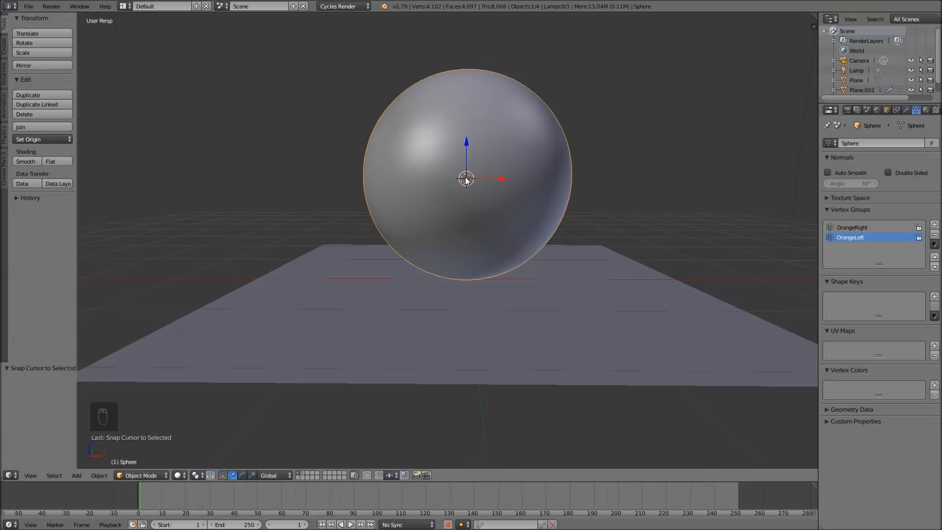
key(shift+a)
mouse_move(465, 177)
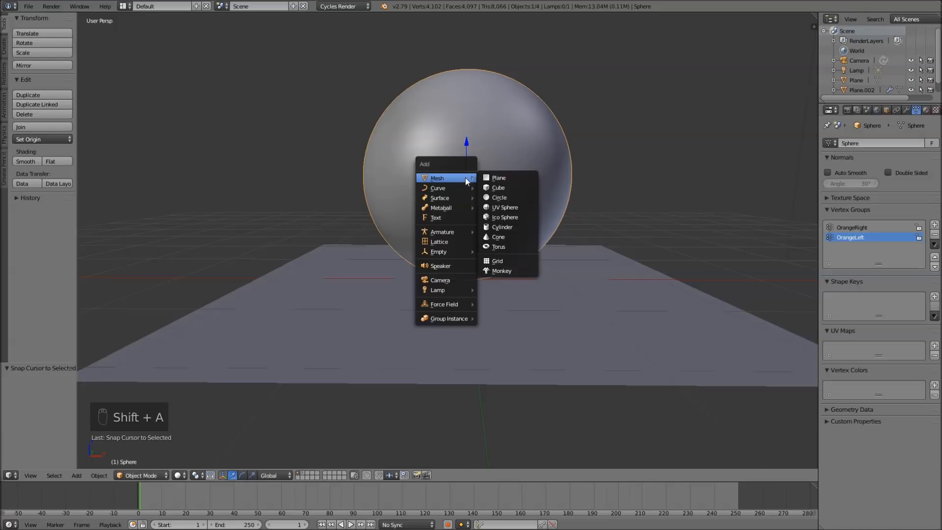
click(442, 242)
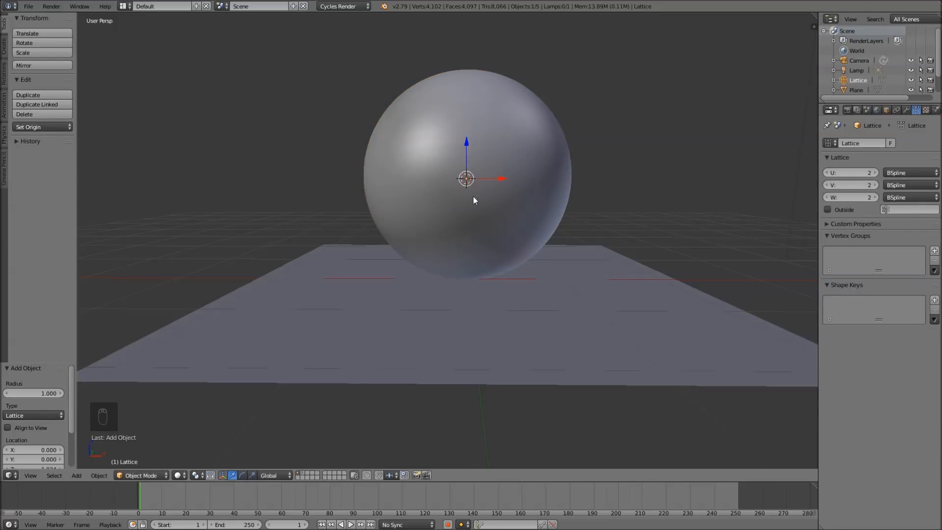
In the front orthographic wireframe view, narrow the lattice along X to about 0.212 of its width
key(KP_1)
key(KP_5)
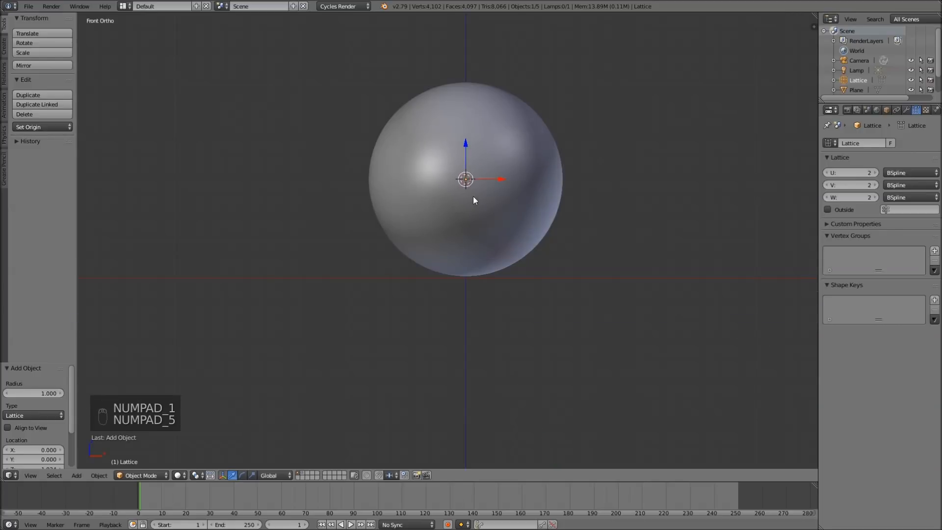
key(z)
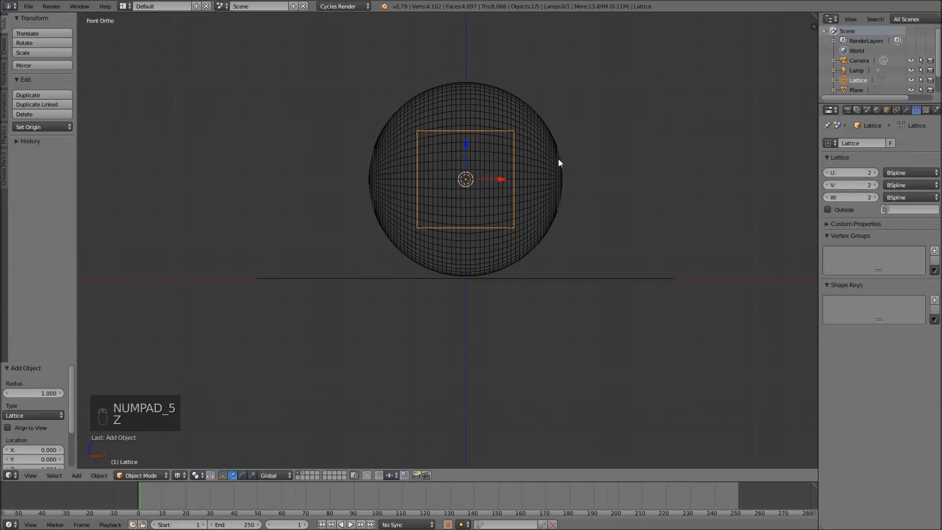
key(s)
key(x)
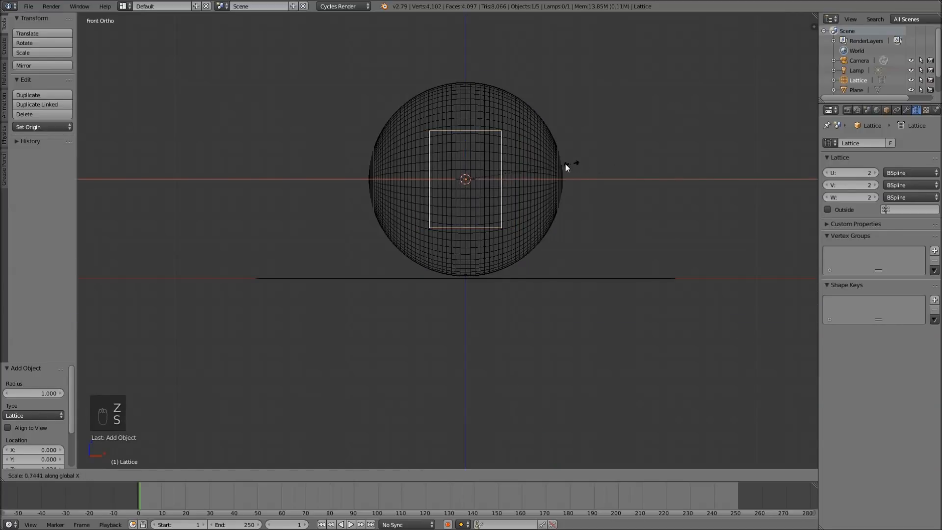
click(496, 168)
Move the lattice up along Z by about 1.711 so it sits clear above the sphere
scroll(483, 145, down, 2)
key(g)
key(z)
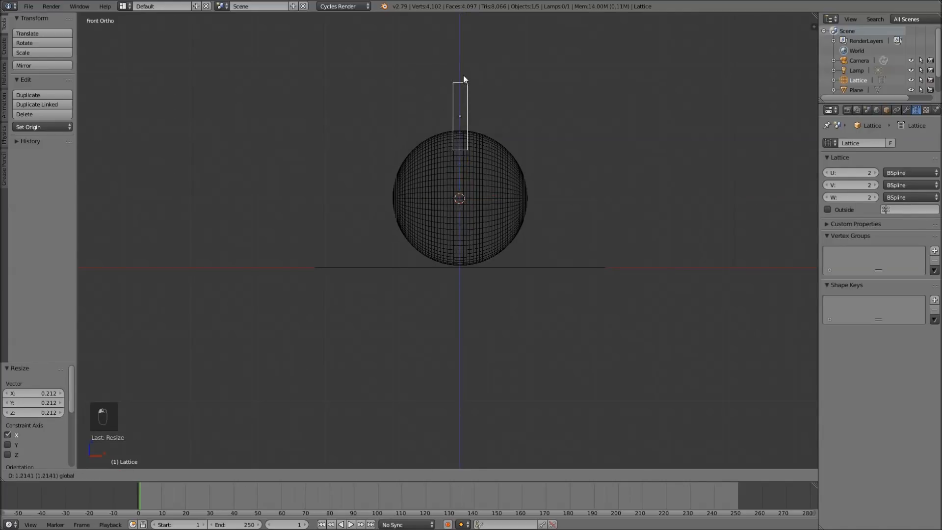
click(467, 54)
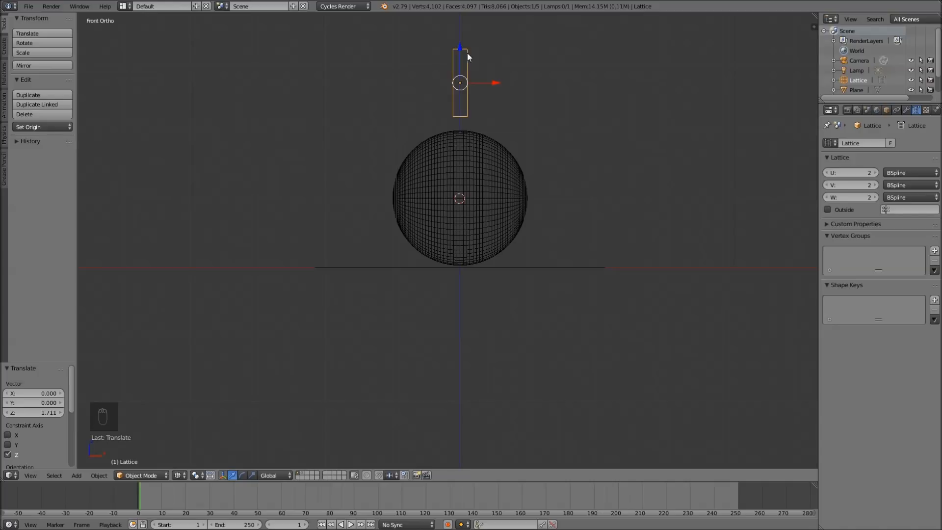
Select the sphere and add a Lattice modifier to it
scroll(513, 110, up, 2)
right_click(509, 141)
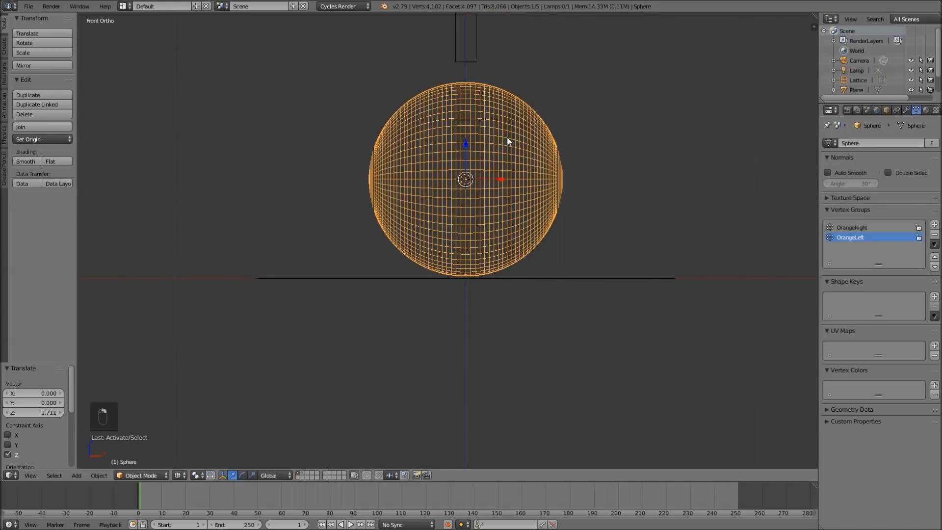
click(907, 110)
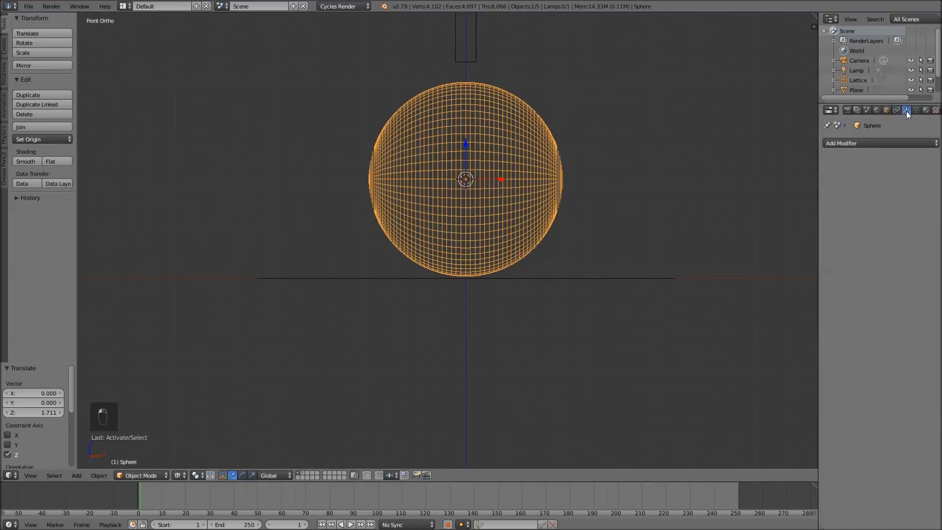
click(866, 143)
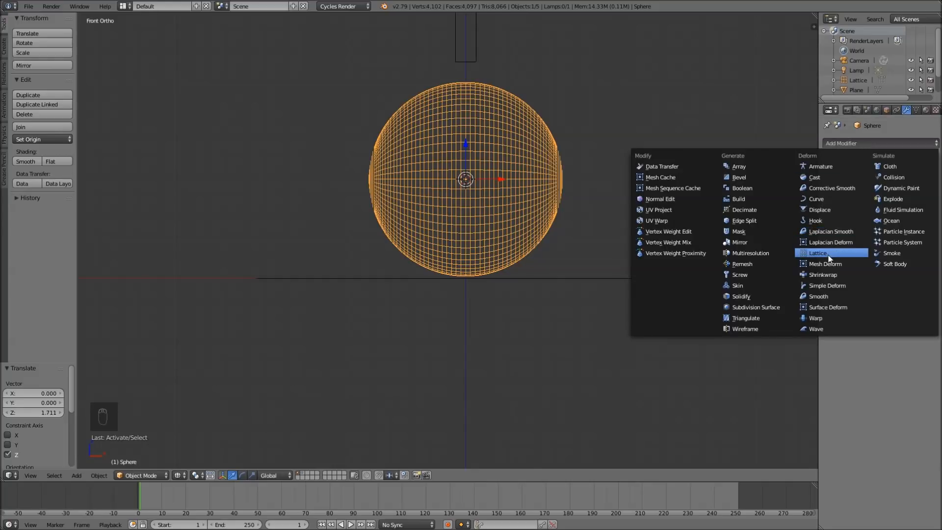
click(816, 254)
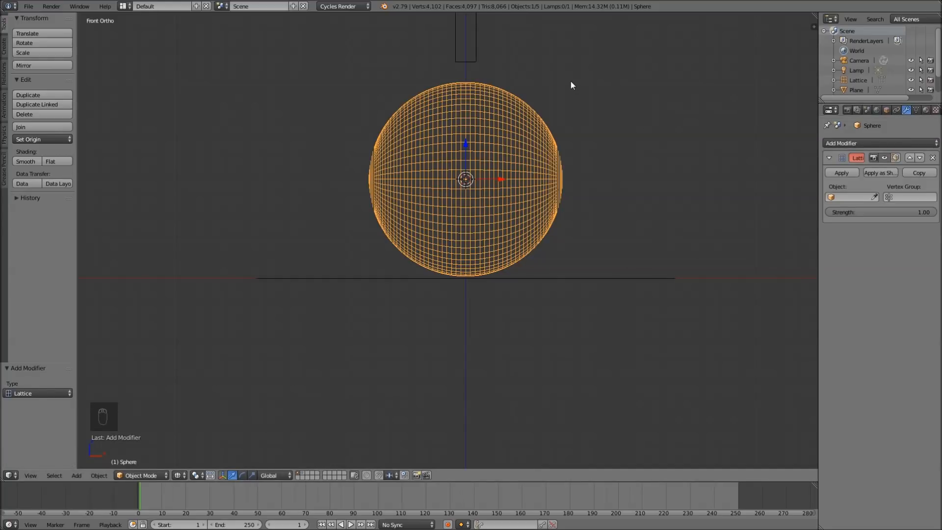
Set the sphere's Lattice modifier to use the Lattice object and limit it to the OrangeRight vertex group
shift+middle_drag(564, 70, 566, 104)
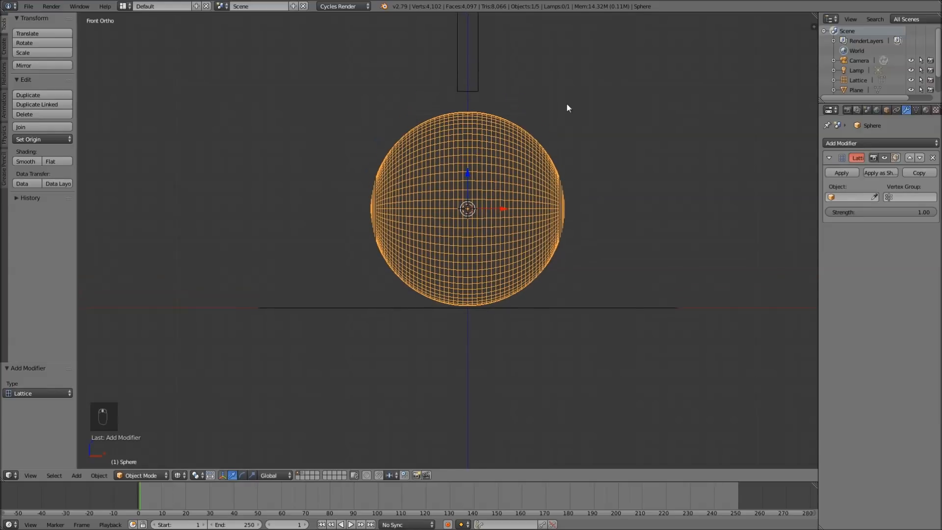
click(847, 197)
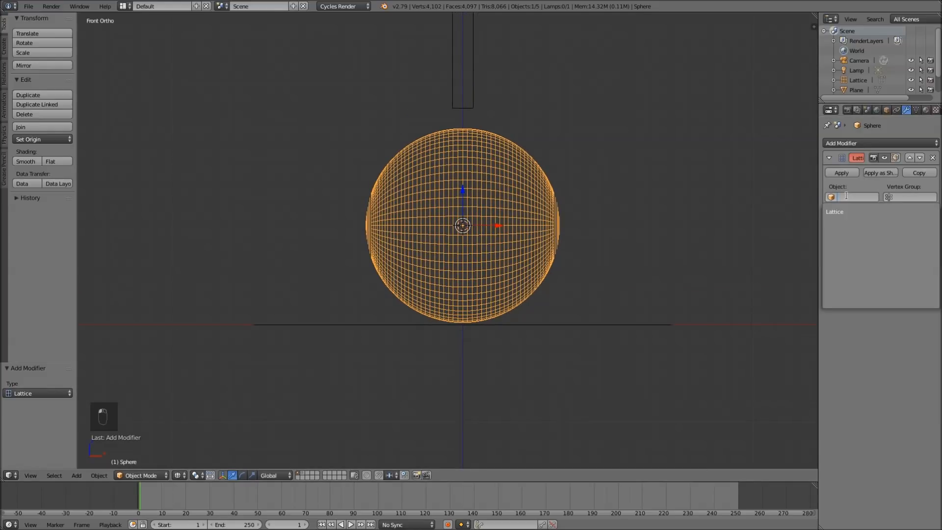
click(840, 210)
click(901, 196)
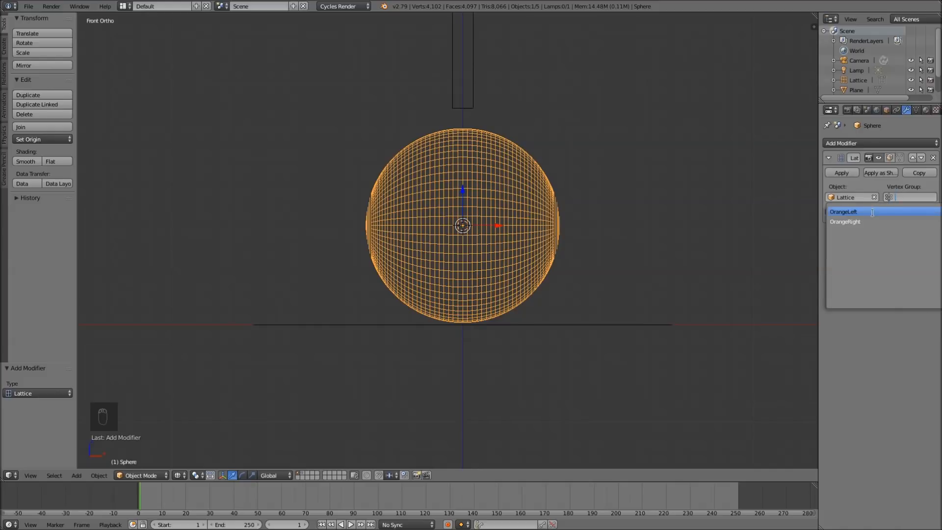
click(863, 221)
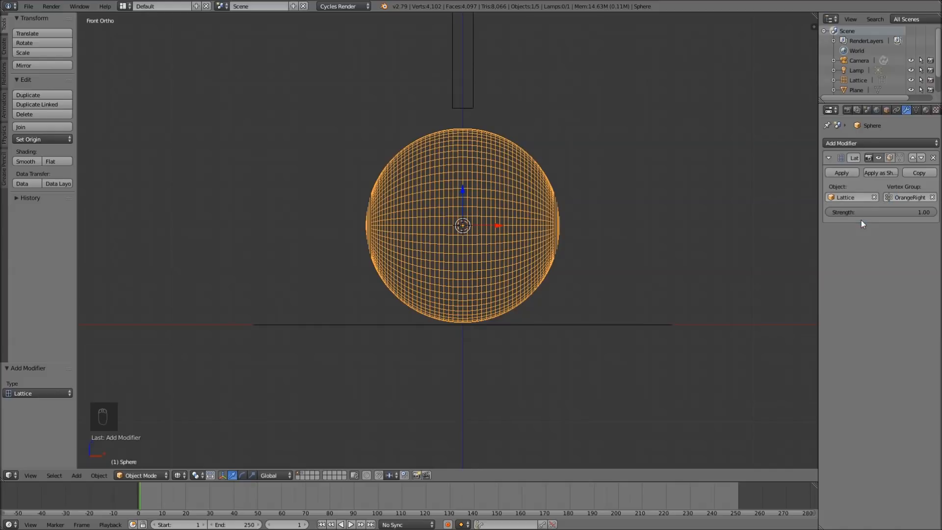
Edit the lattice into a wedge by moving its two upper-left control points about 0.2 along X to nearly meet the upper-right ones, and return to Object Mode
shift+middle_drag(474, 125, 467, 204)
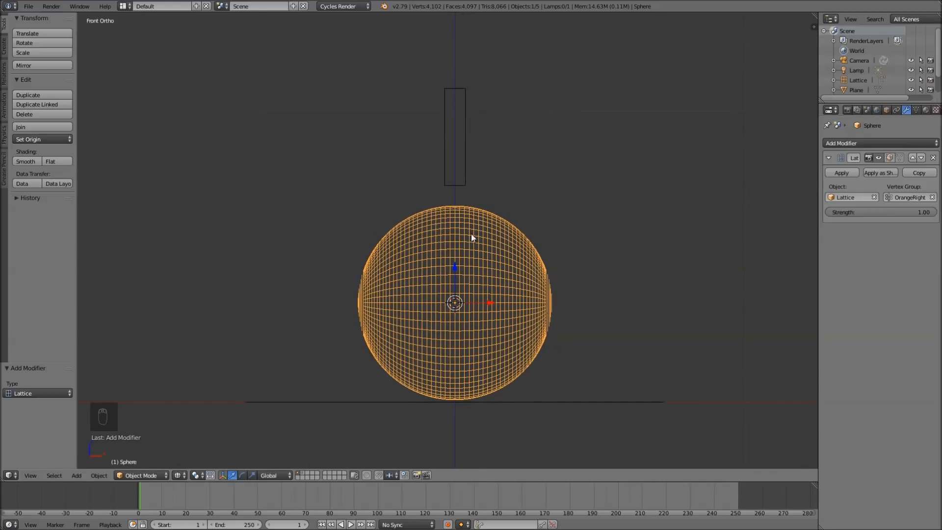
right_click(468, 165)
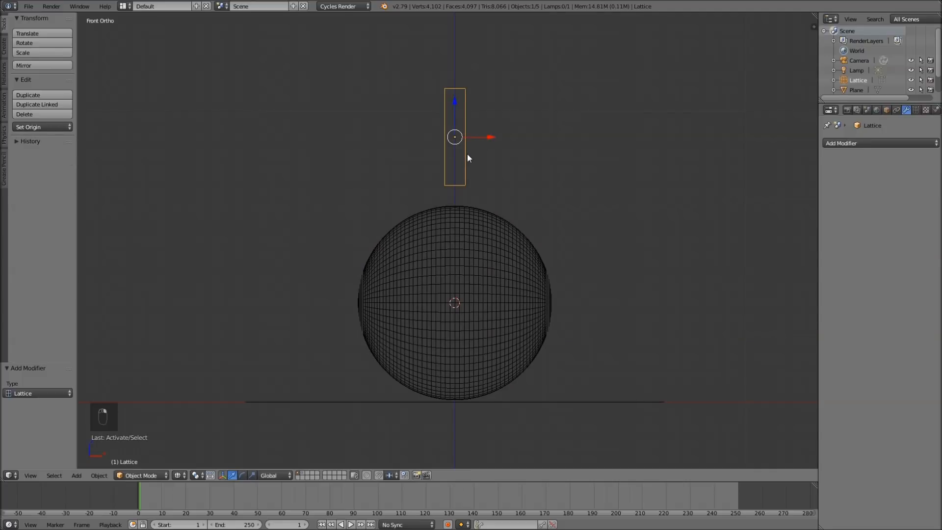
shift+middle_drag(479, 145, 481, 201)
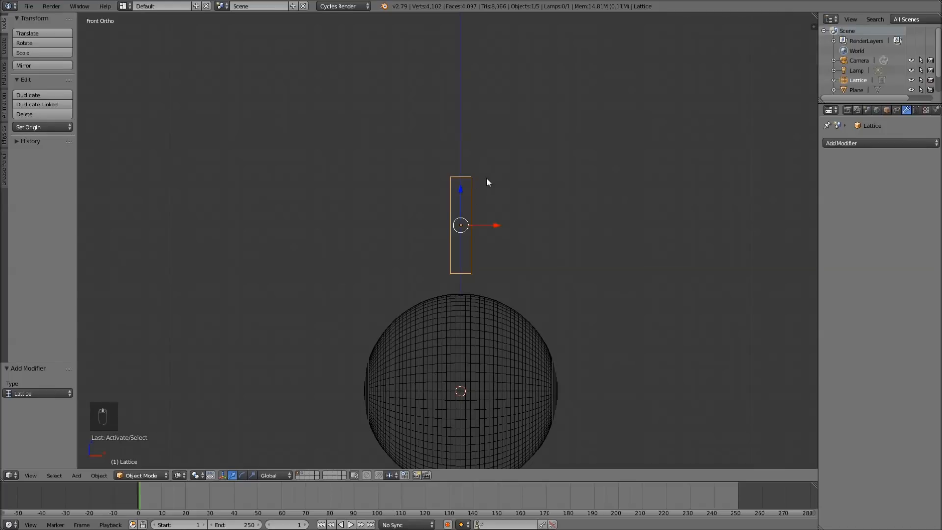
key(Tab)
scroll(486, 179, up, 2)
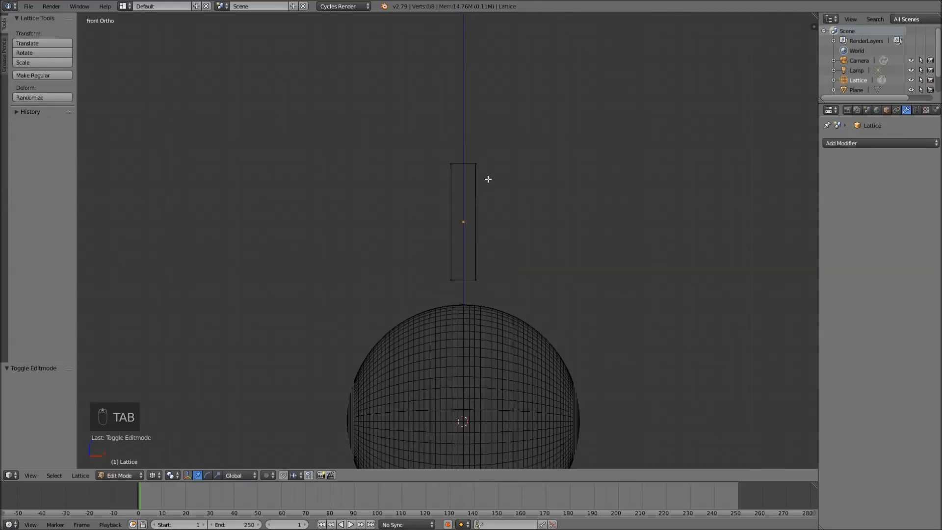
key(c)
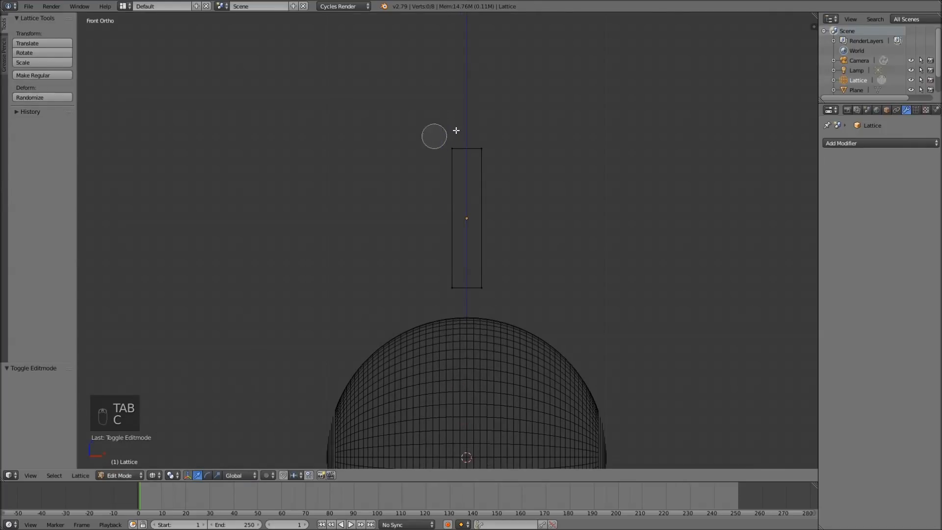
click(451, 149)
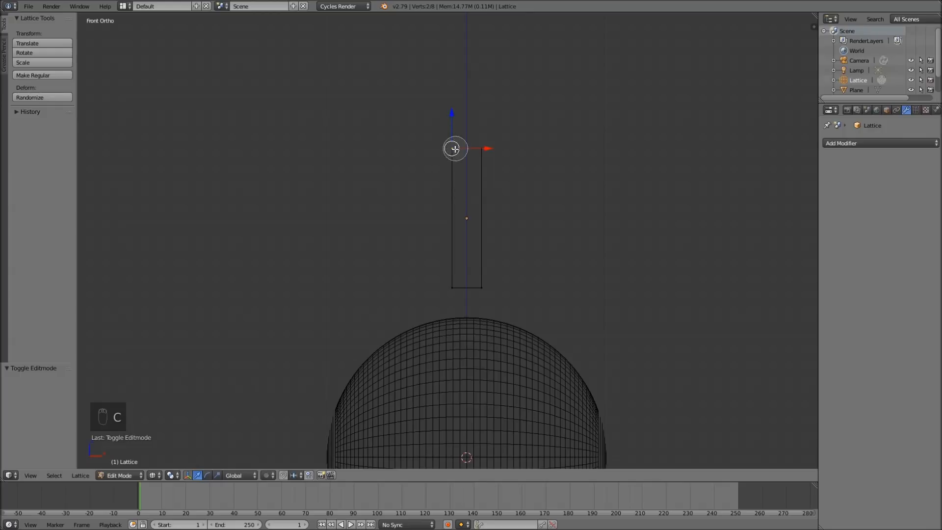
right_click(451, 149)
middle_drag(451, 150, 449, 207)
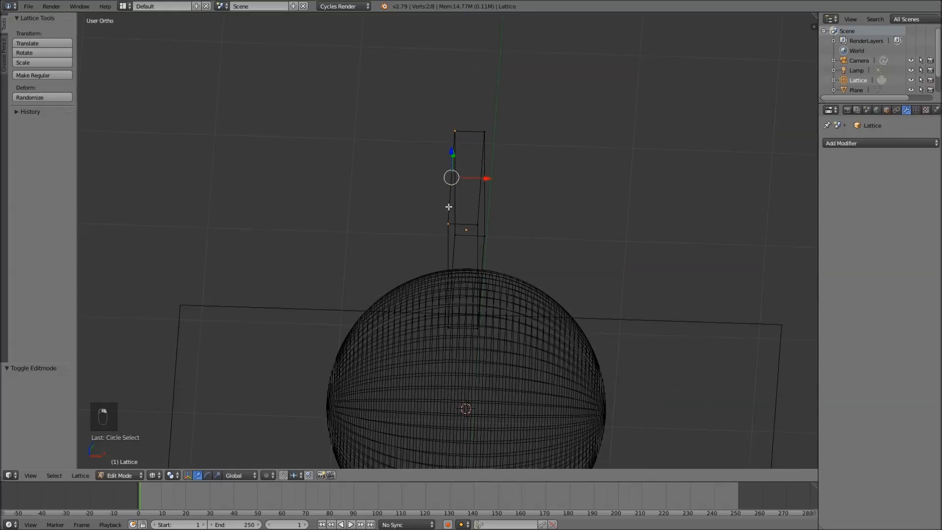
key(KP_1)
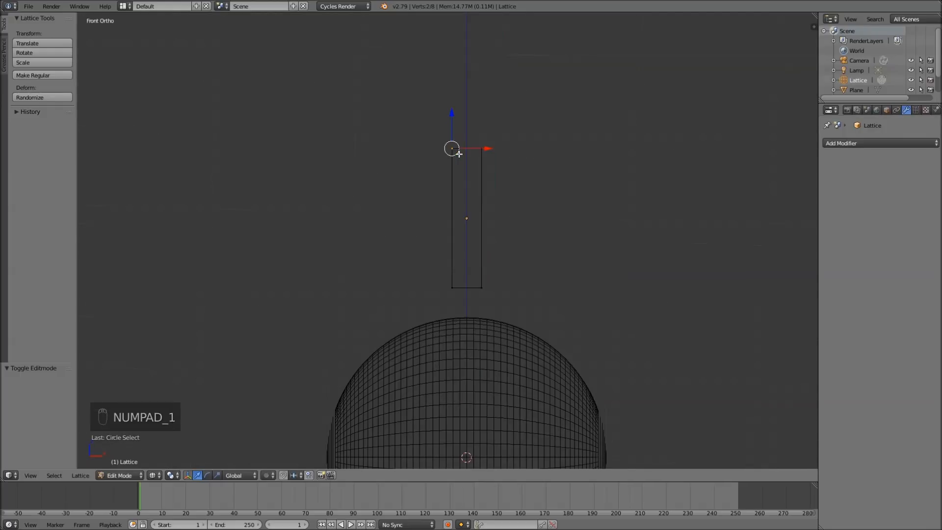
key(g)
key(x)
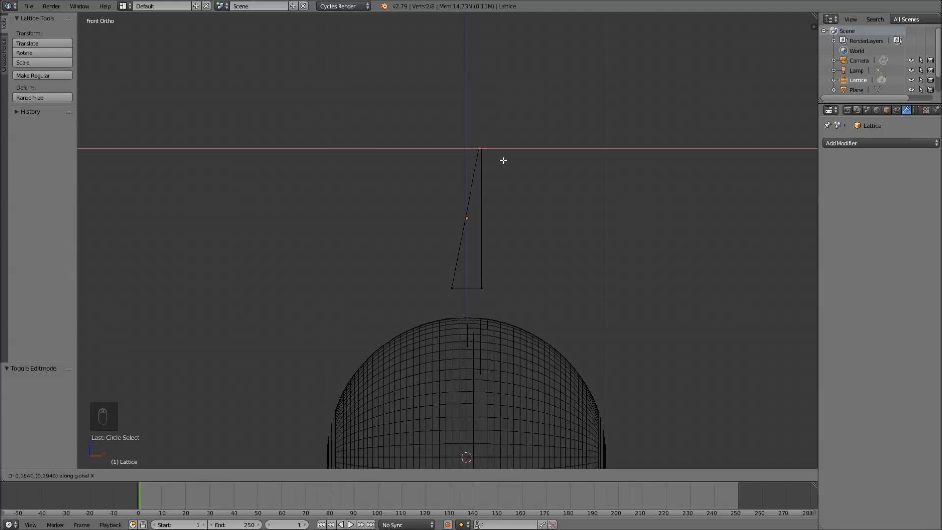
click(505, 160)
scroll(505, 160, up, 4)
shift+middle_drag(528, 143, 516, 180)
key(Tab)
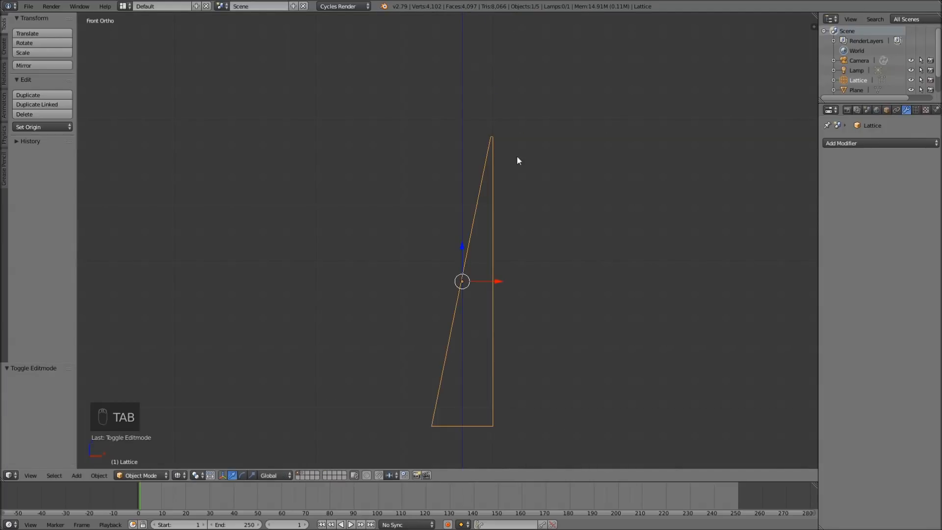
Cancel the started lattice move and switch the viewport from wireframe to solid shading with the whole sphere in view
shift+middle_drag(531, 320, 506, 275)
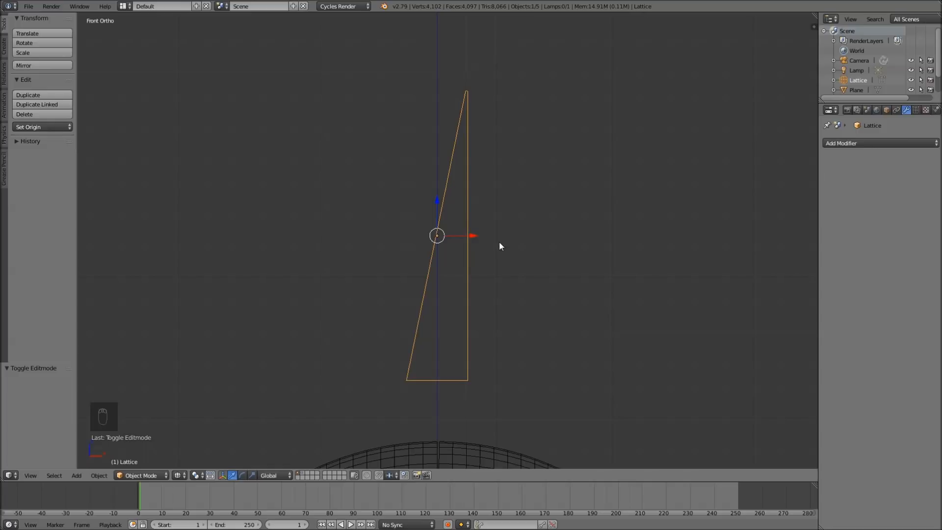
scroll(500, 243, down, 4)
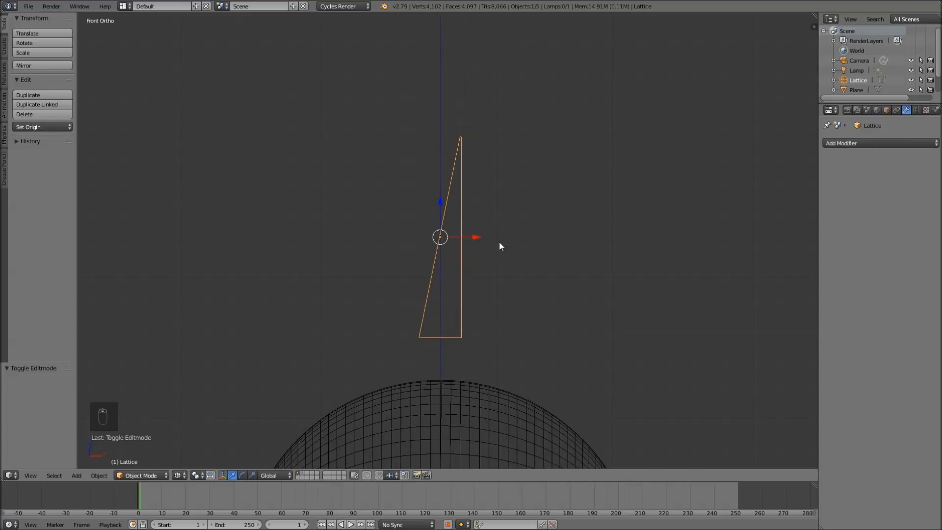
shift+middle_drag(480, 302, 462, 171)
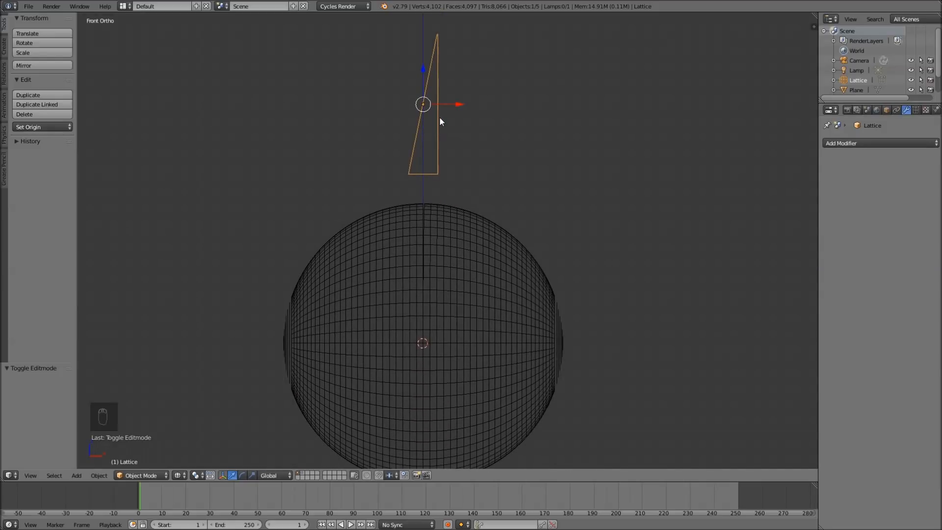
scroll(440, 119, down, 2)
key(g)
key(z)
right_click(447, 257)
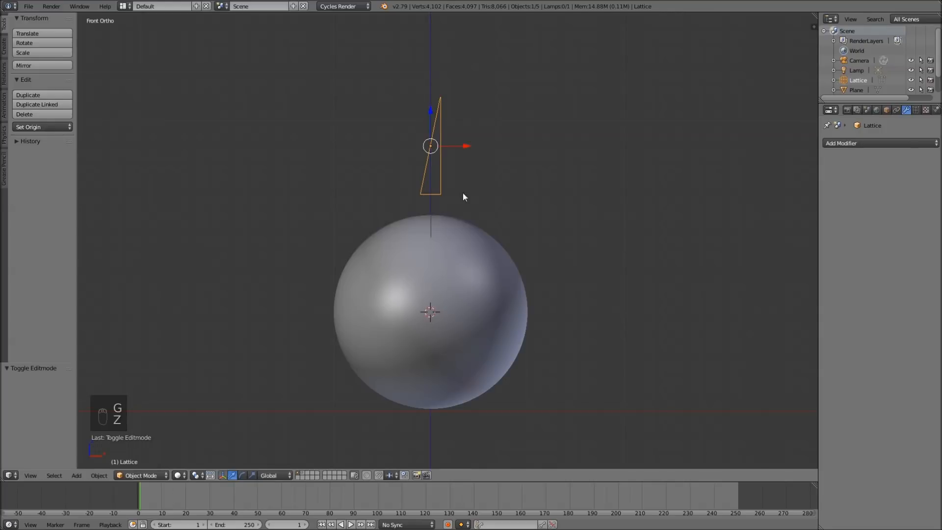
Try sliding the lattice down through the sphere along Z and back to preview how it cuts the right half
key(g)
key(z)
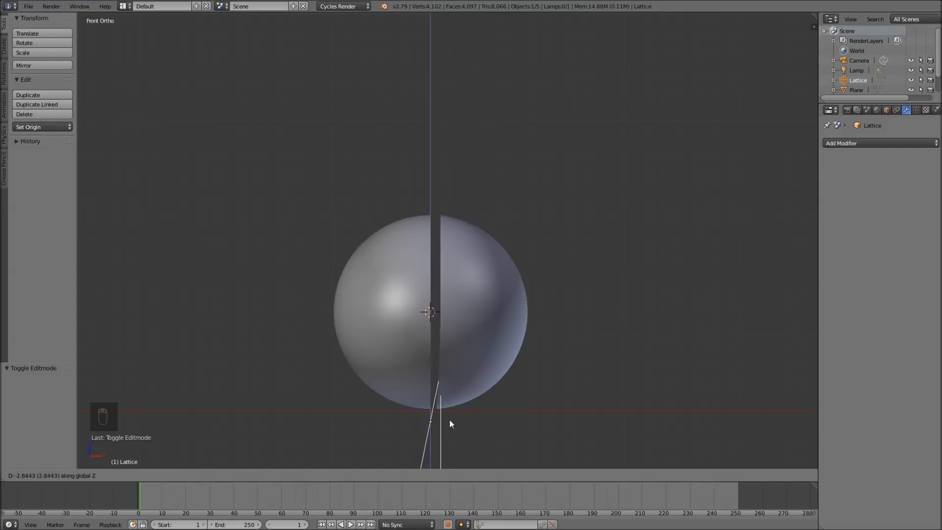
click(438, 145)
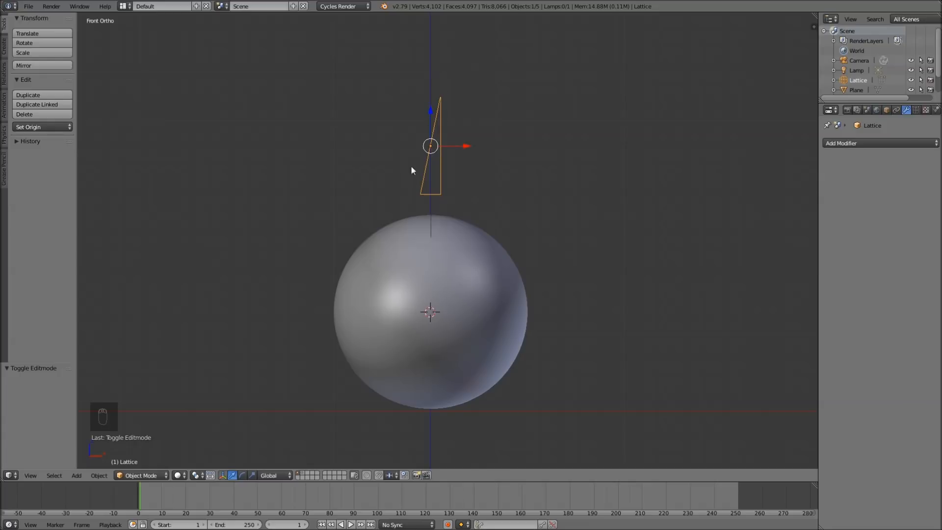
key(g)
key(z)
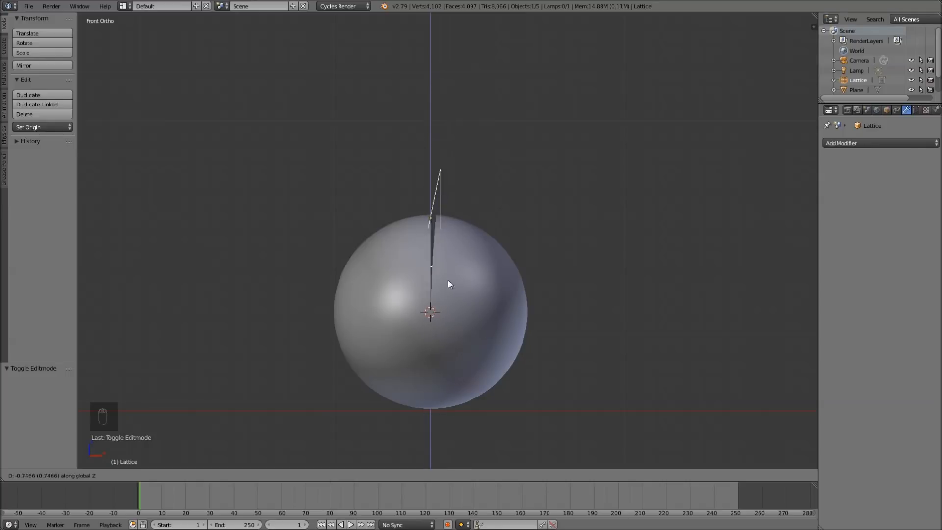
click(437, 146)
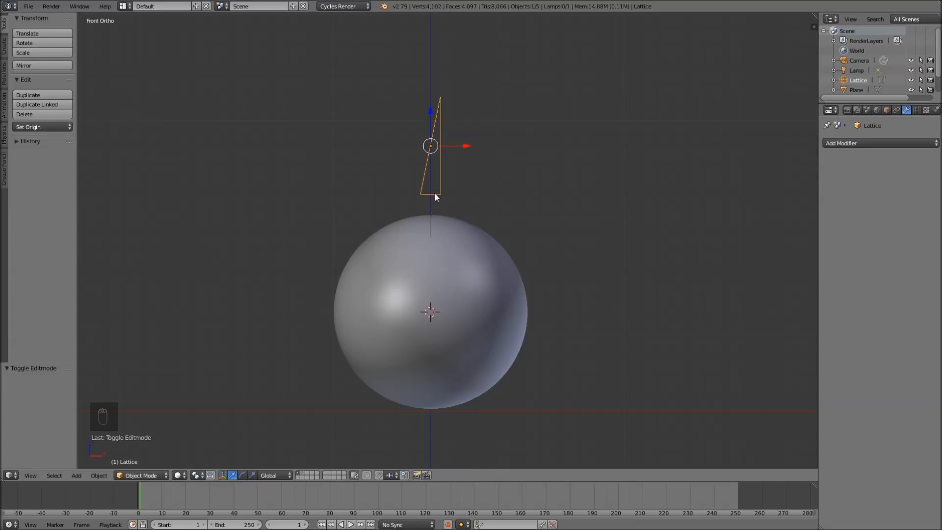
Raise the lattice along Z by about 0.389 until it no longer deforms the sphere
scroll(450, 205, up, 1)
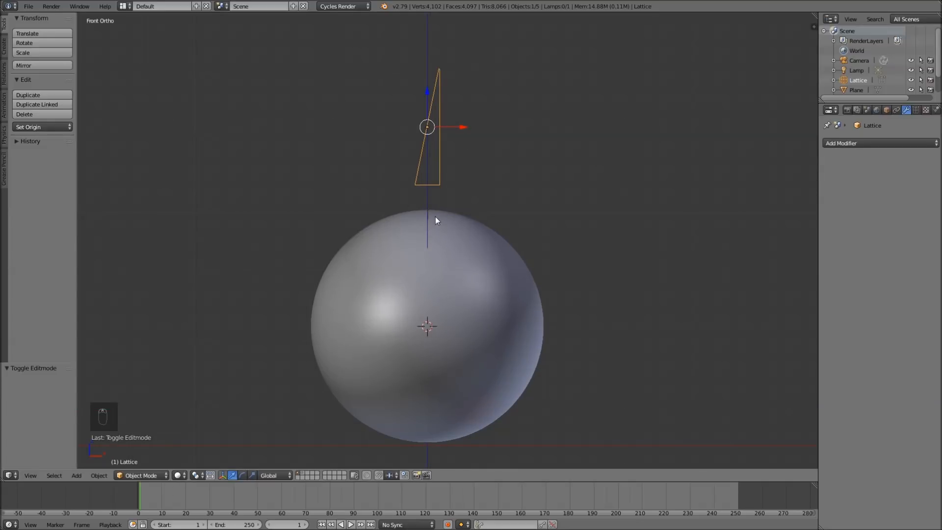
key(g)
key(z)
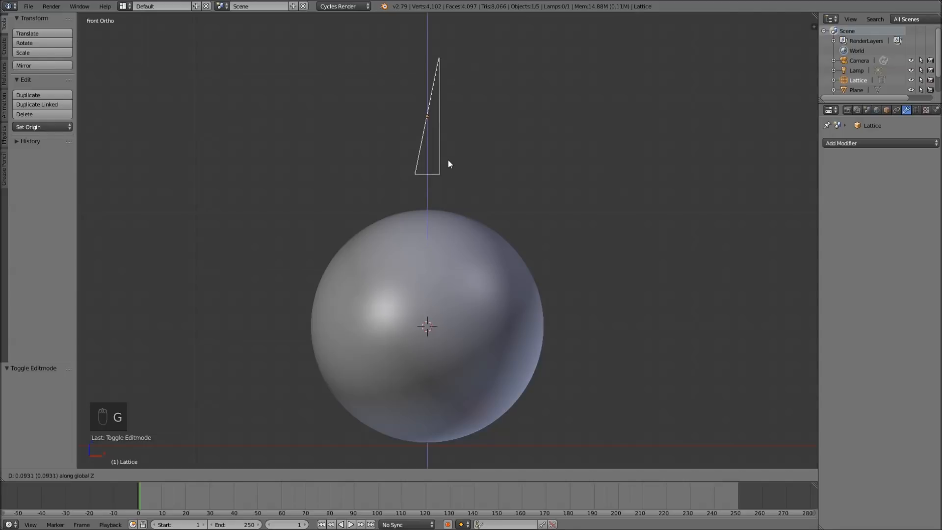
click(446, 127)
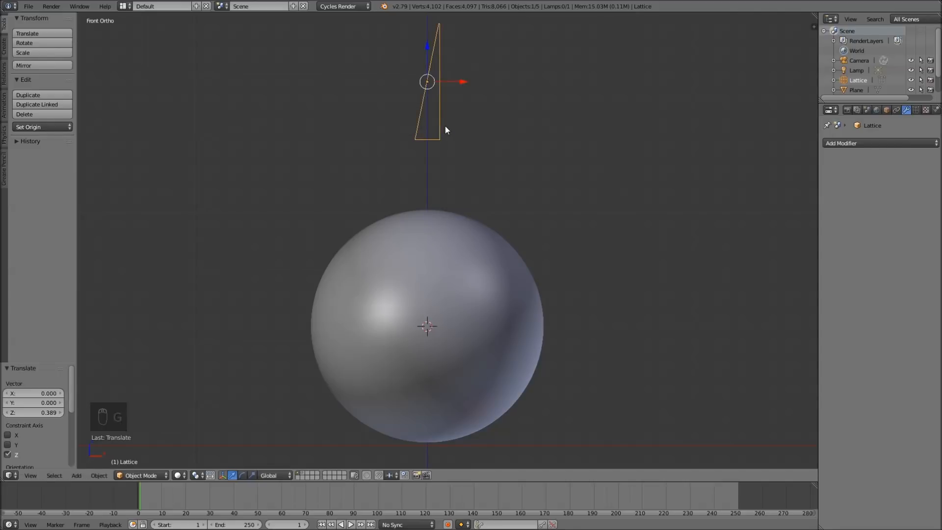
Duplicate the wedge-shaped lattice in place and rotate the copy 180° about the Z axis to mirror it
scroll(458, 111, down, 1)
shift+middle_drag(463, 93, 456, 141)
key(shift+d)
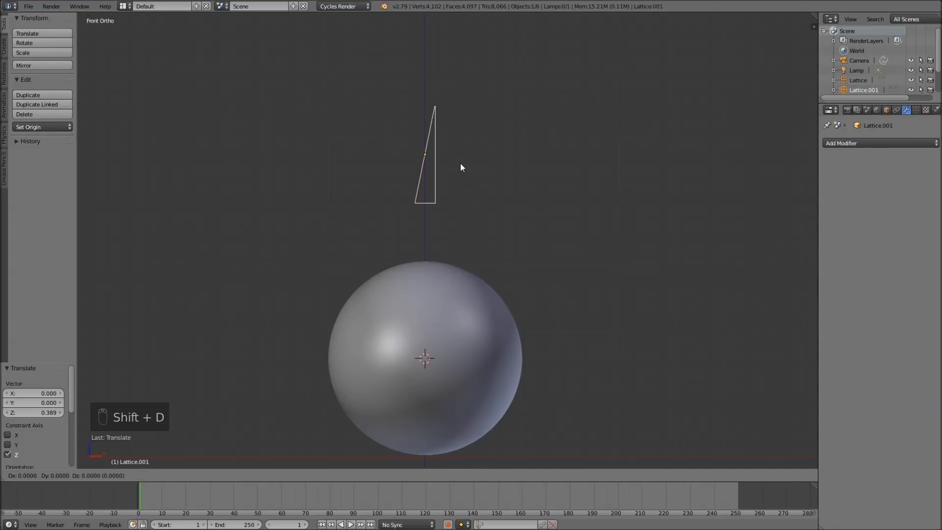
right_click(461, 161)
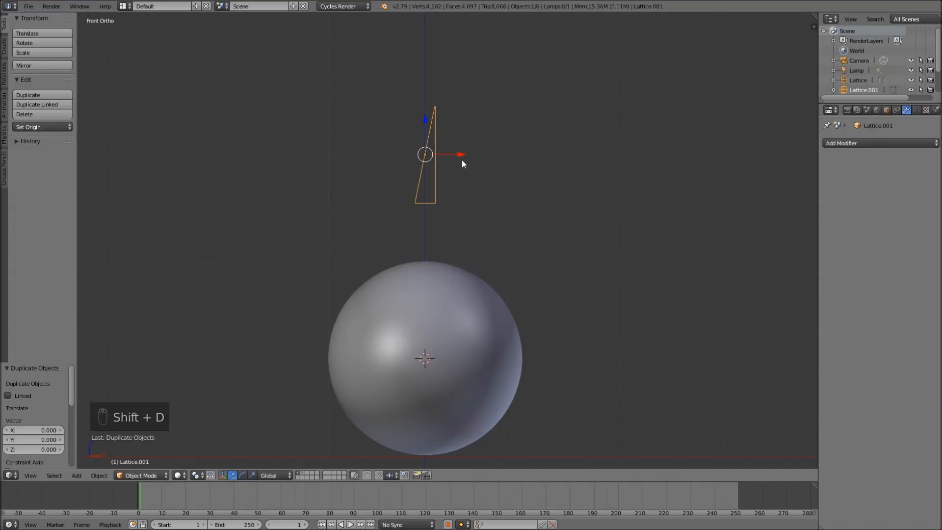
key(r)
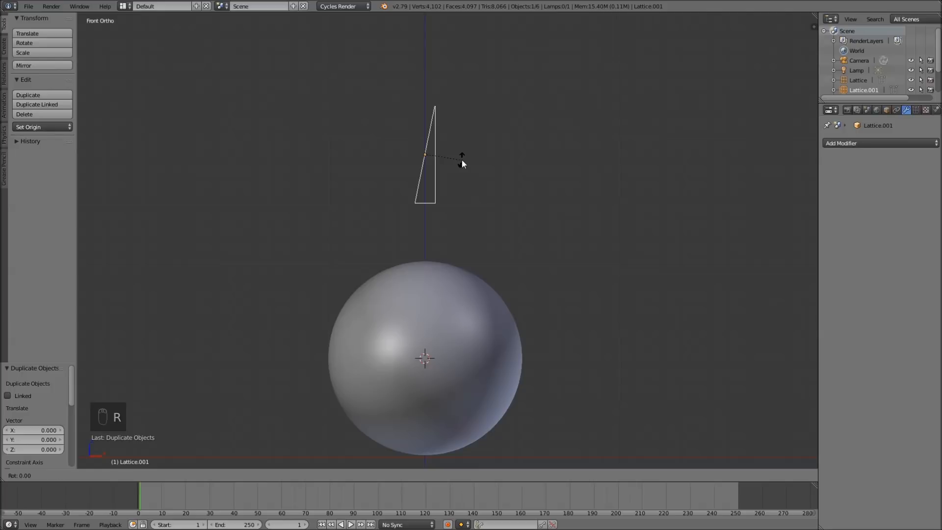
text(180)
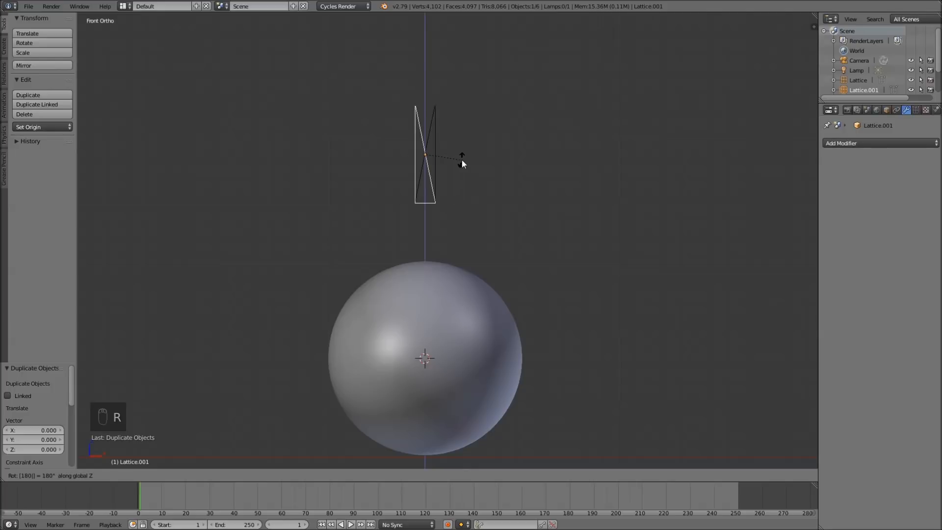
click(462, 160)
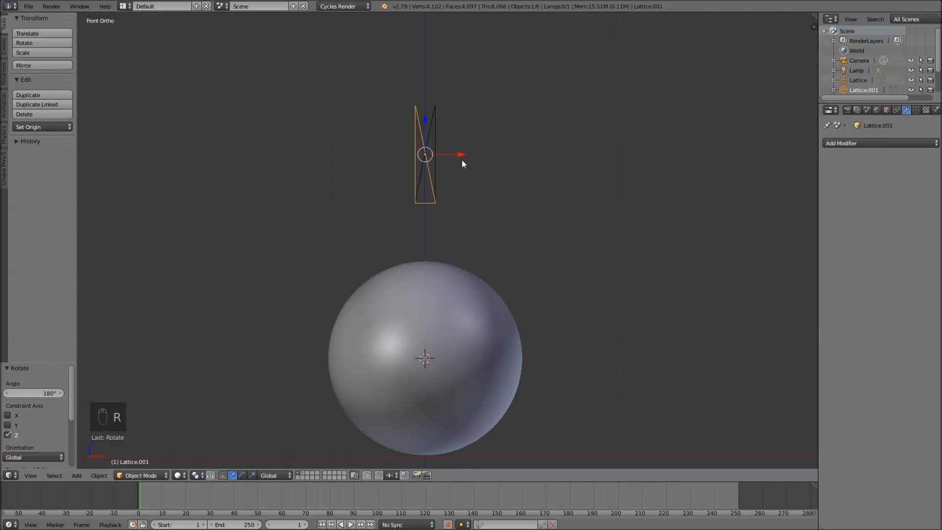
Add a second Lattice modifier to the sphere, using Lattice.001 as its object and OrangeLeft as its vertex group
right_click(449, 333)
click(853, 143)
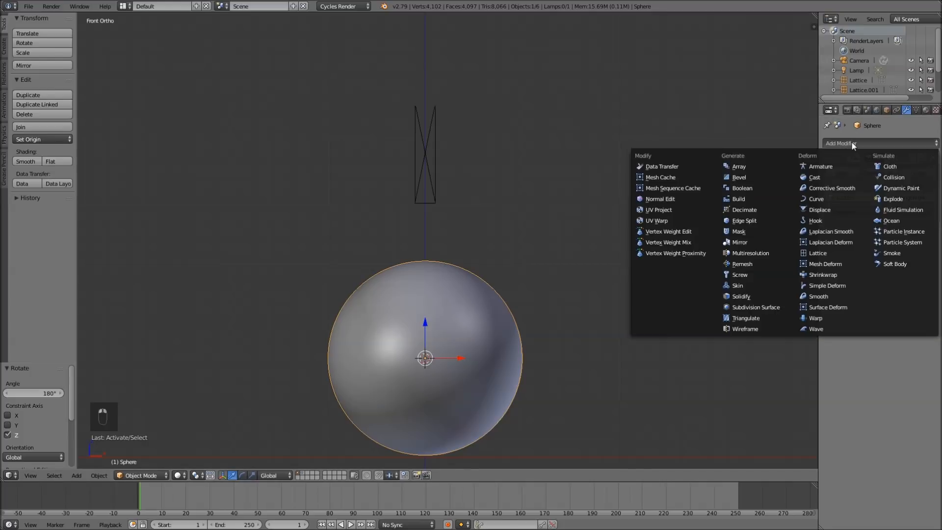
click(822, 253)
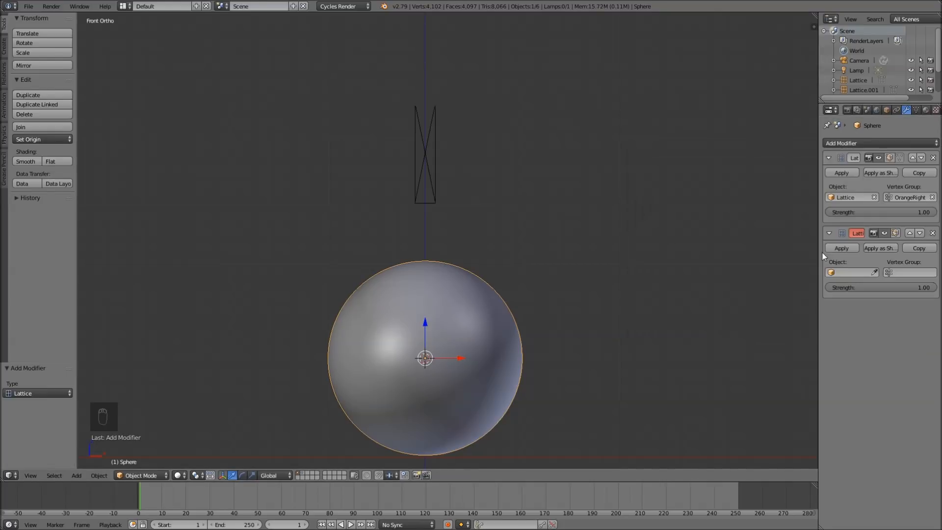
click(845, 272)
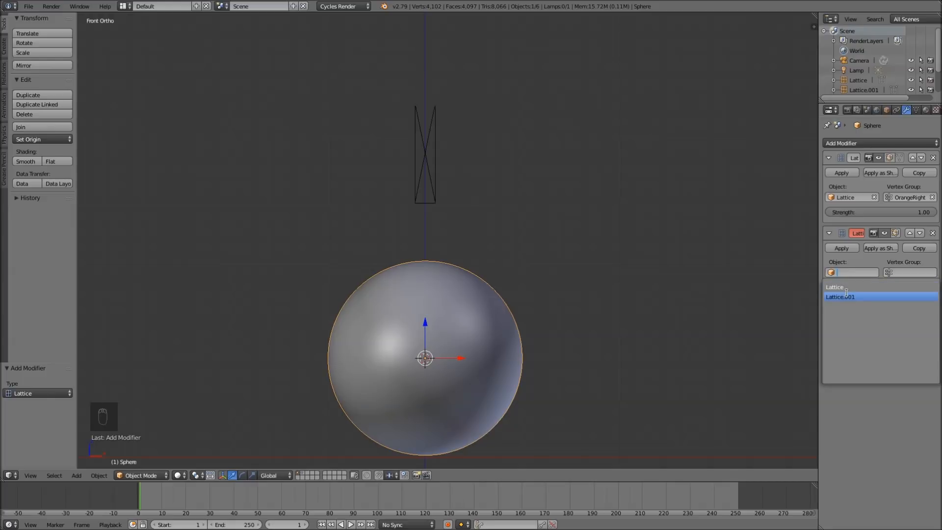
click(845, 295)
click(901, 272)
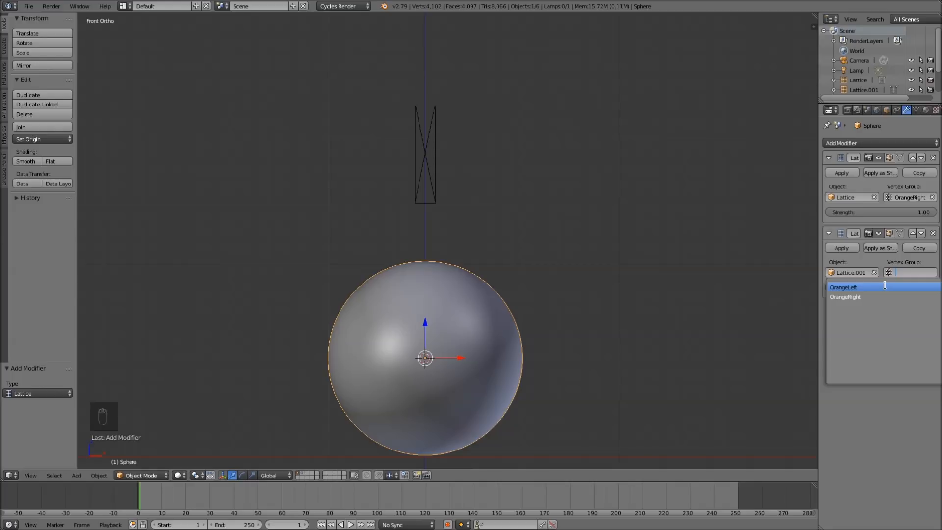
click(886, 286)
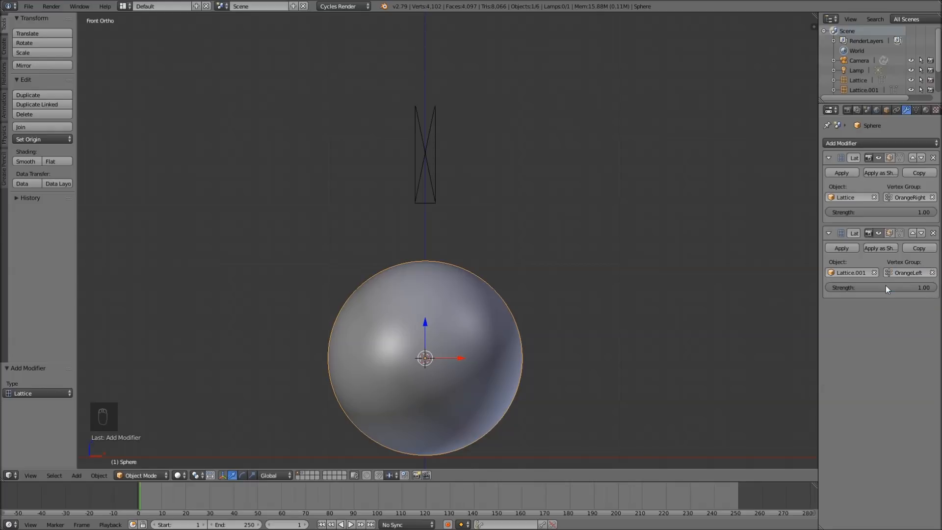
Select both lattices and try lowering them through the sphere along Z to preview the cut between the halves
right_click(437, 152)
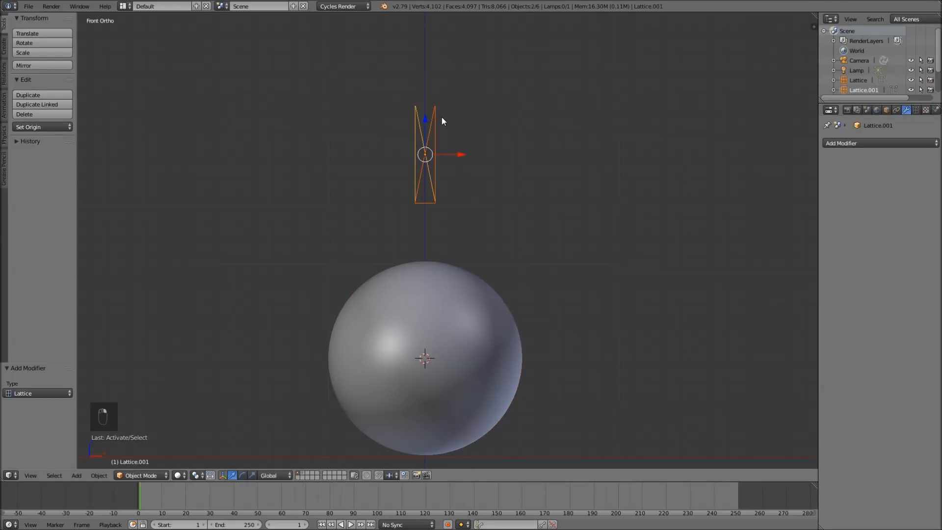
key(g)
key(z)
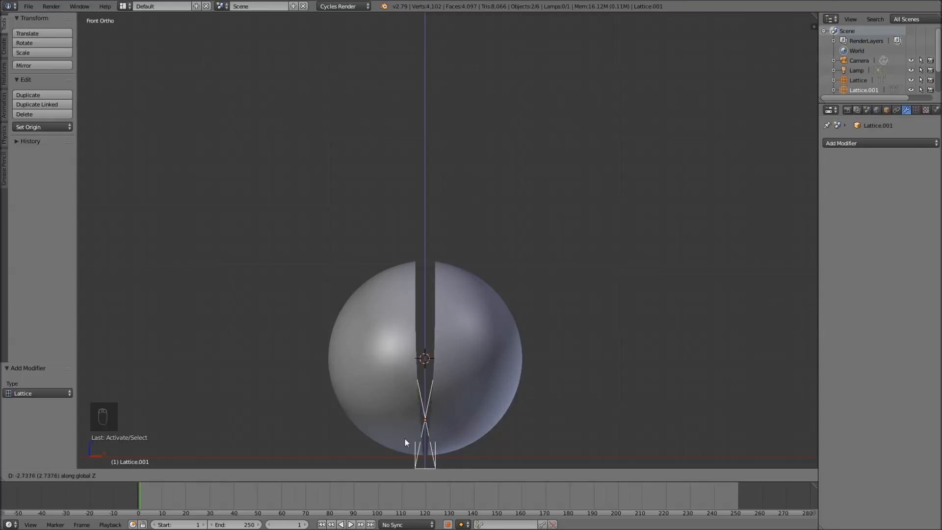
click(429, 141)
key(g)
key(z)
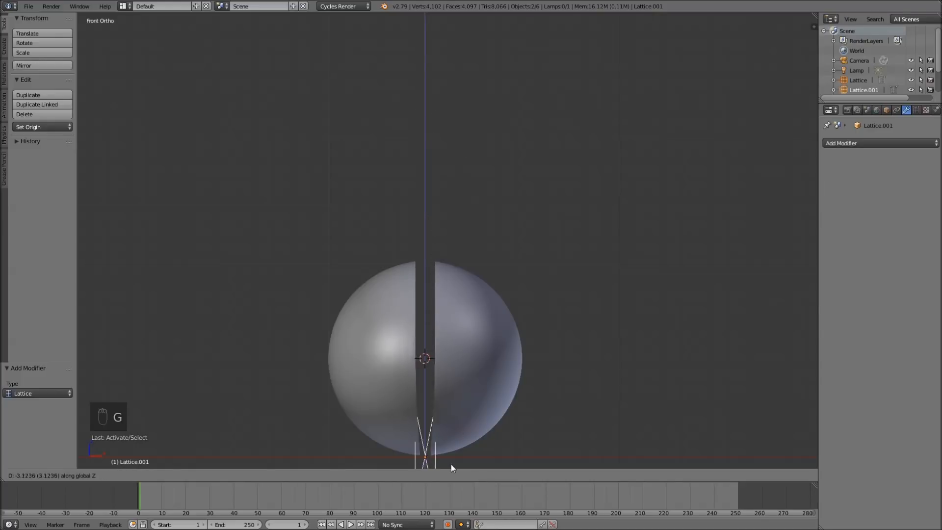
right_click(456, 318)
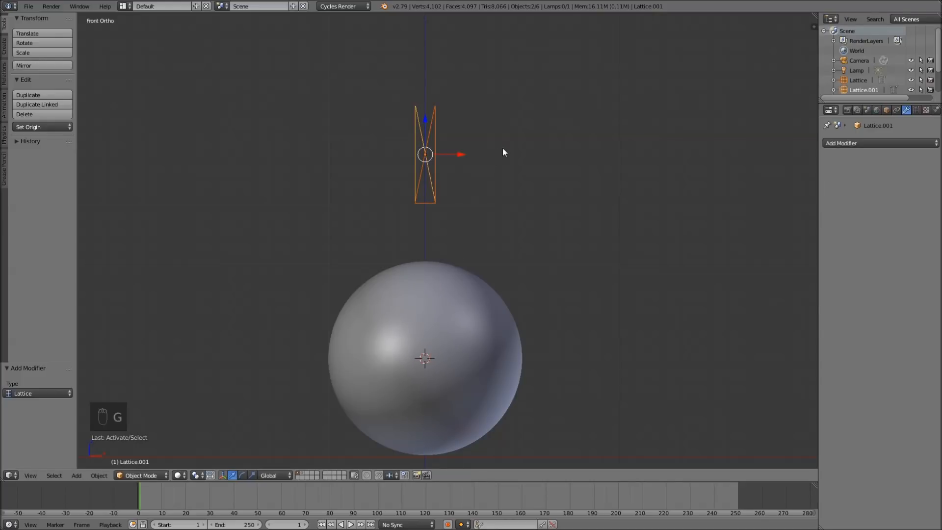
Lock the X and Y location of both lattices, one after the other
key(n)
scroll(782, 66, up, 3)
scroll(781, 65, up, 3)
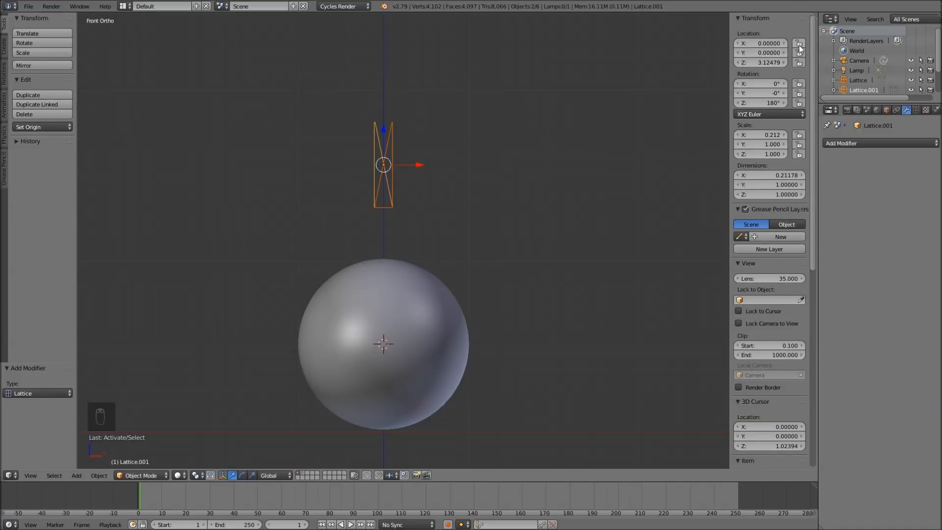
click(799, 43)
click(800, 52)
right_click(393, 151)
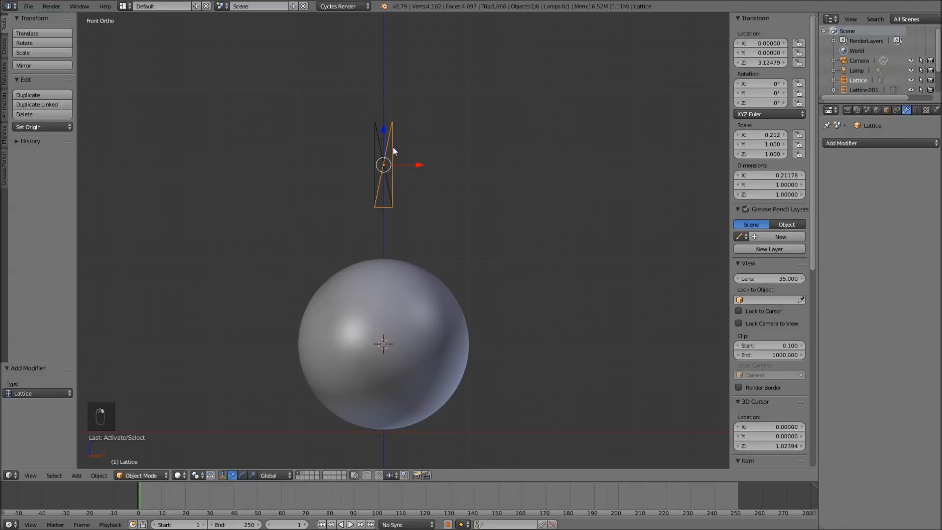
click(799, 43)
click(799, 52)
Select both lattices, test an unconstrained move to check the location locks, and hide the transform properties
right_click(381, 146)
shift+right_click(398, 142)
key(g)
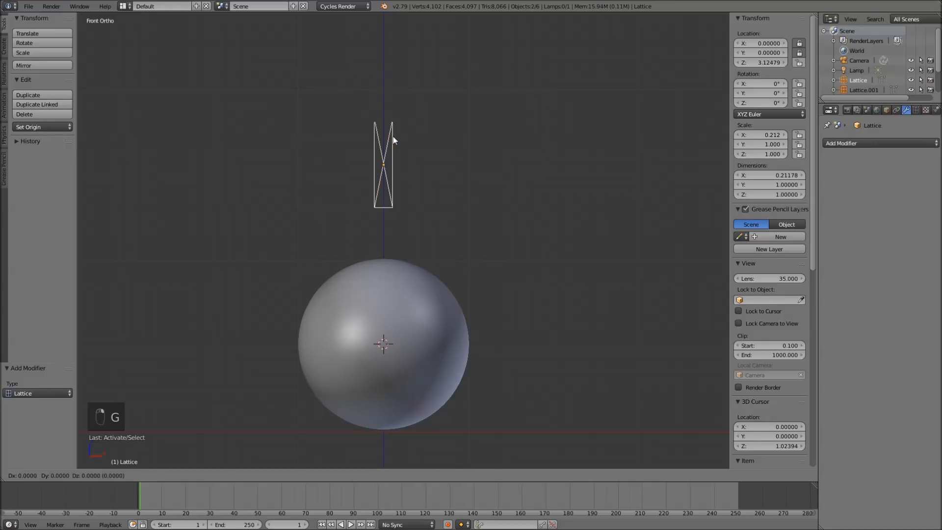
right_click(434, 161)
key(g)
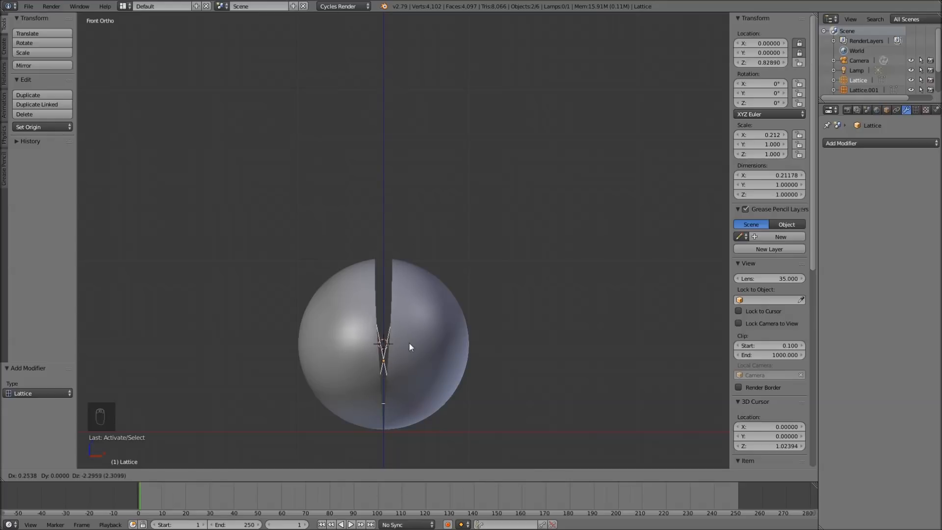
click(390, 205)
key(n)
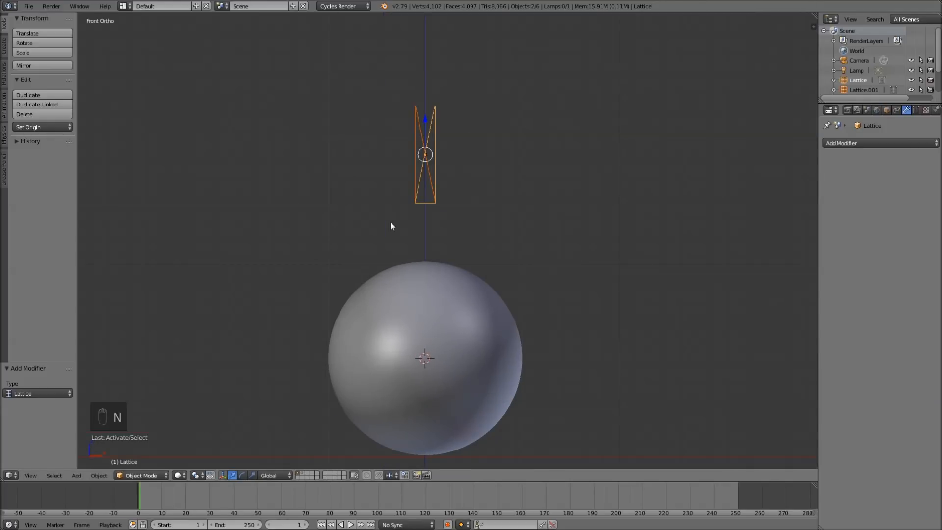
Try moving both lattices down along Z past the sphere's underside to preview the complete separation
shift+middle_drag(486, 268, 479, 239)
key(g)
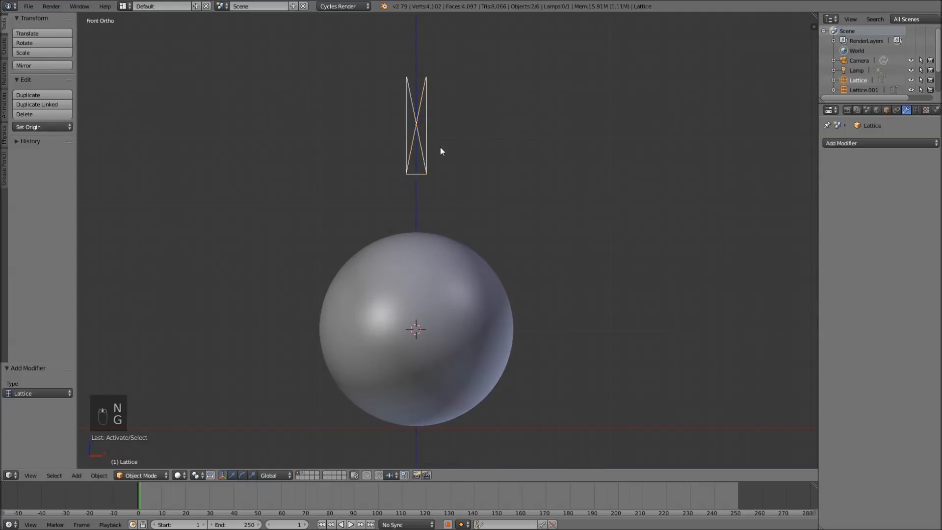
key(z)
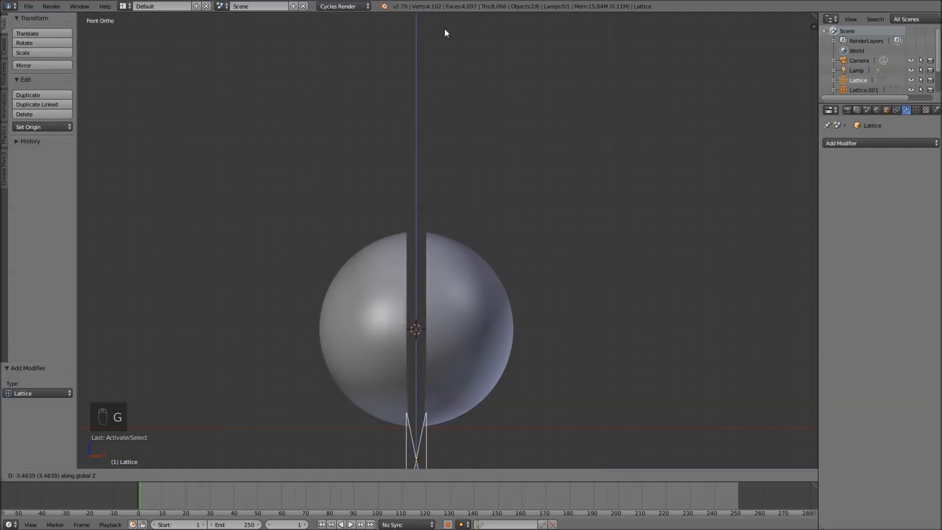
click(341, 145)
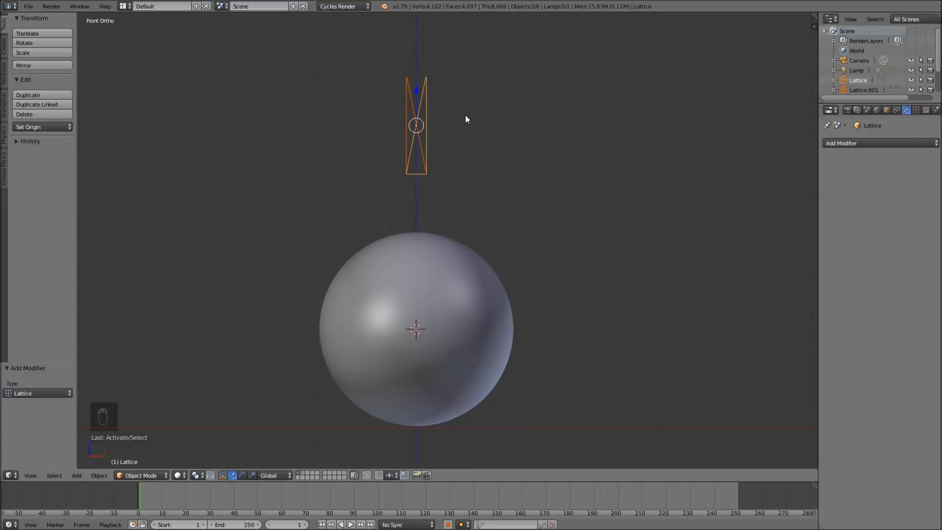
Scale both lattices along X to about 0.132 and try lowering them along Z to preview the narrower cut
key(s)
key(x)
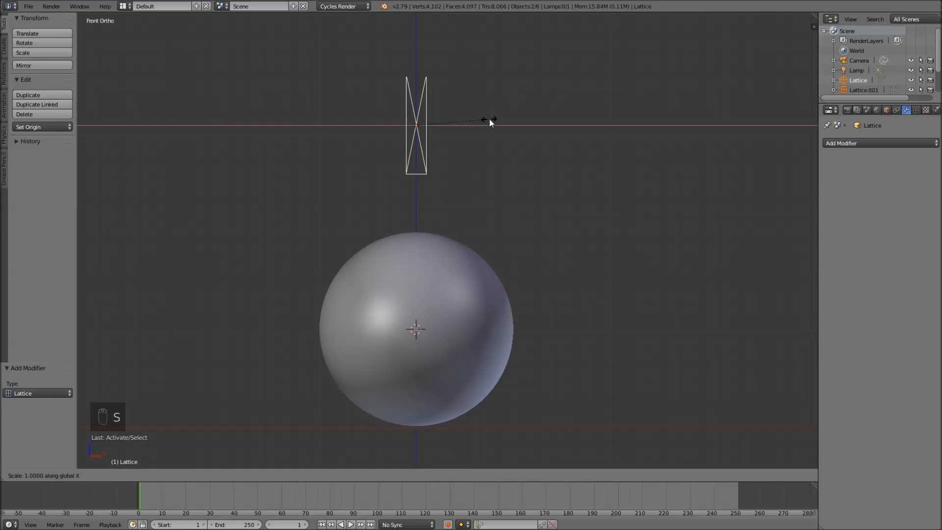
click(423, 119)
key(g)
key(z)
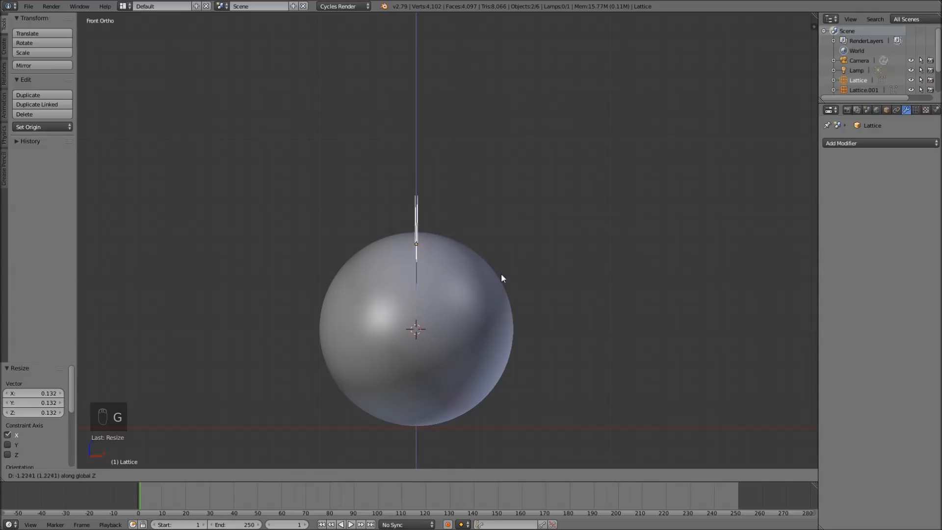
key(Escape)
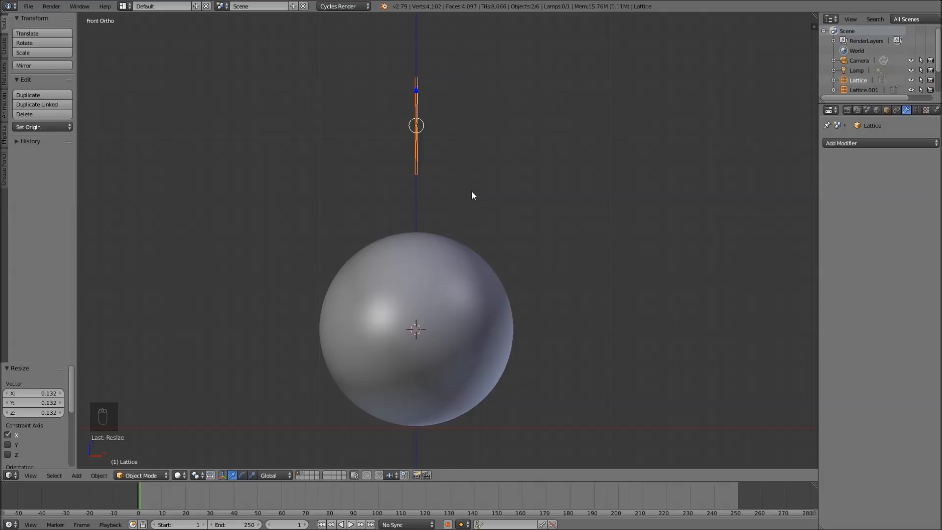
Switch to perspective view and give the sphere a new material with a Principled BSDF surface
key(KP_5)
middle_drag(472, 192, 475, 236)
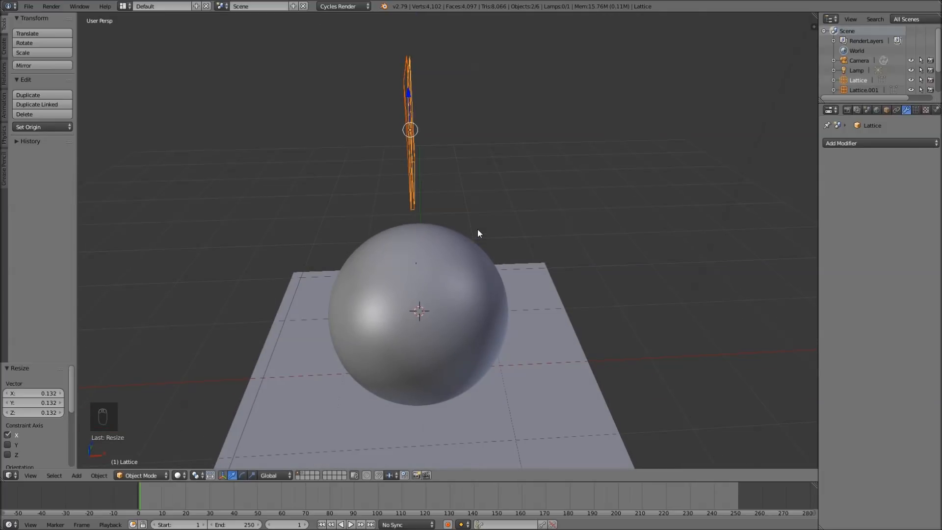
middle_drag(474, 229, 412, 234)
right_click(436, 277)
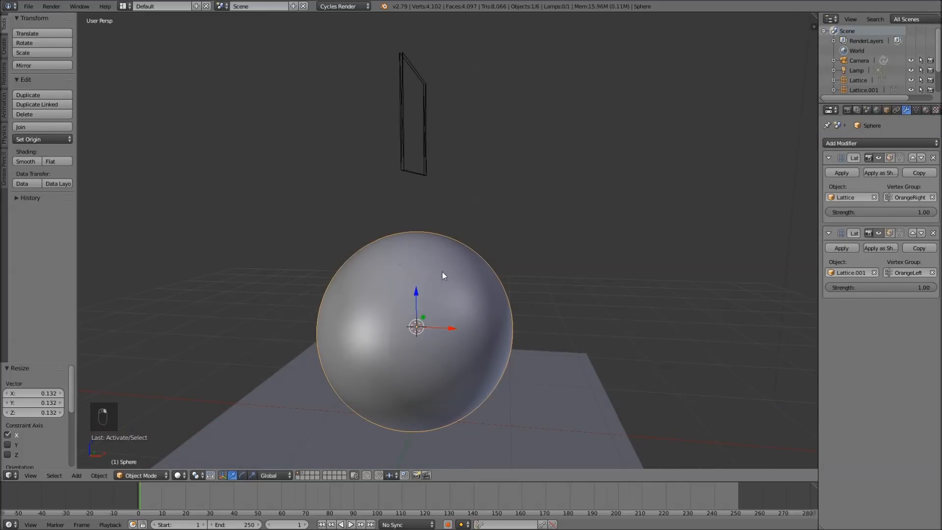
click(925, 111)
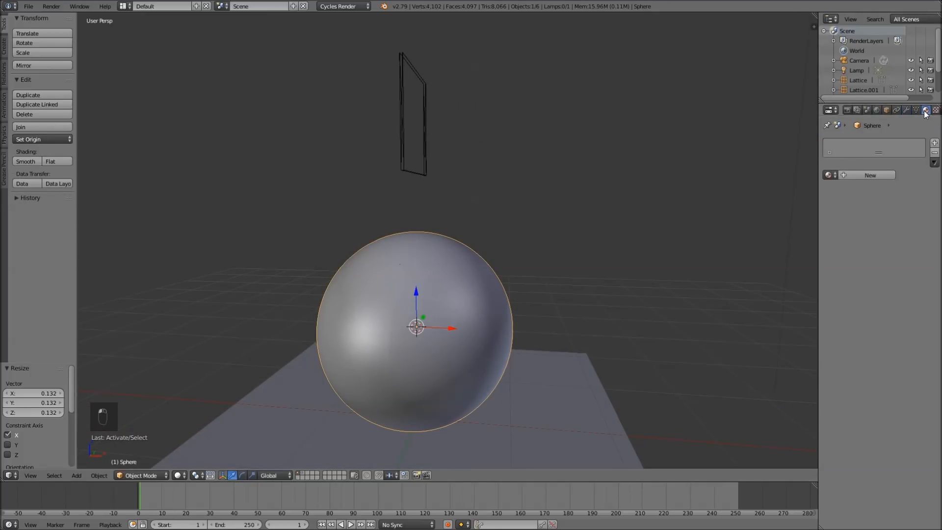
click(859, 176)
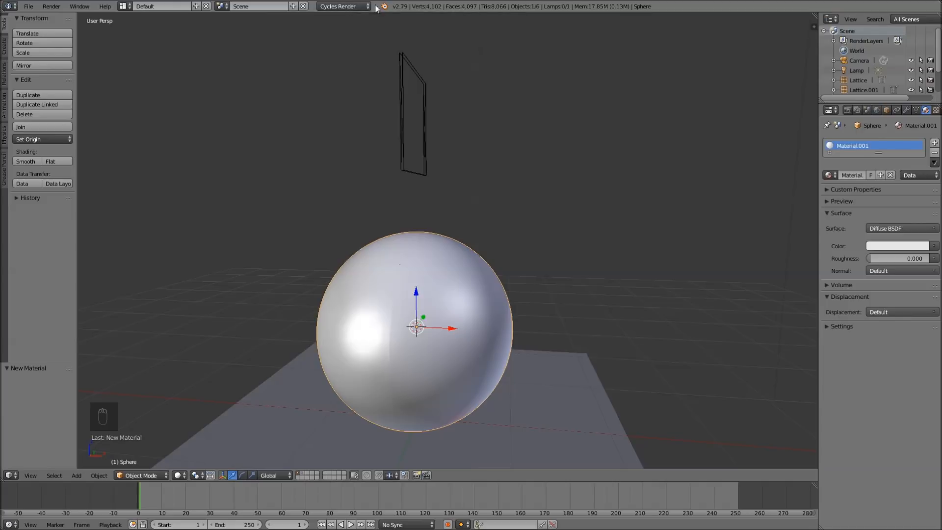
click(876, 229)
click(832, 372)
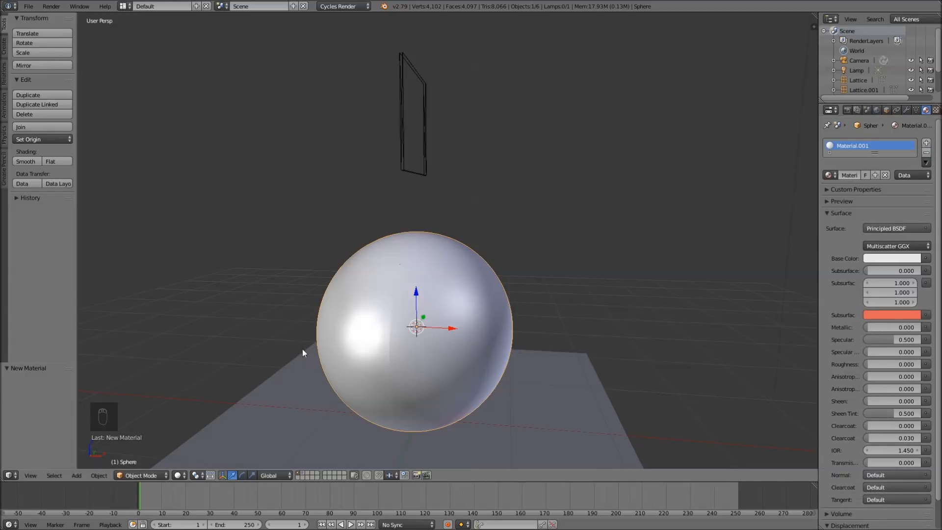
Hide the tool shelf, split the 3D viewport in two and turn the left part into a Node Editor
key(t)
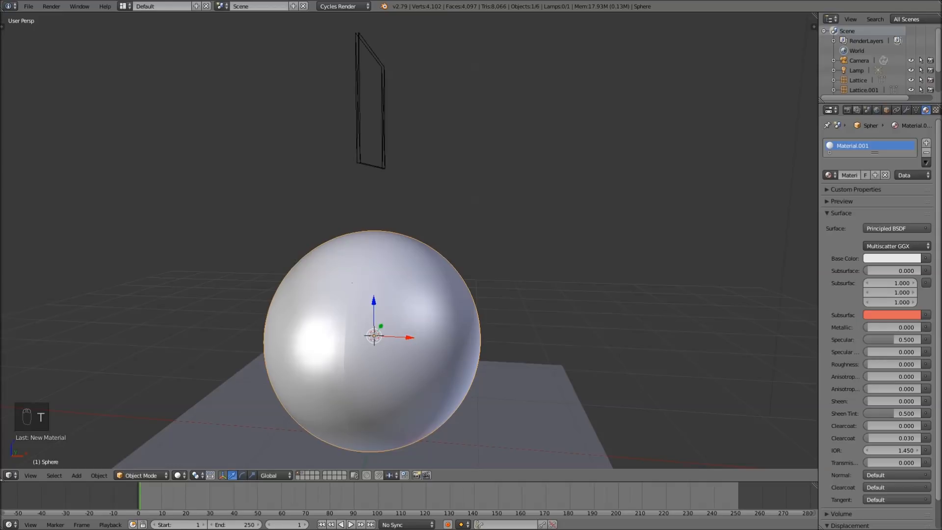
drag(3, 477, 499, 462)
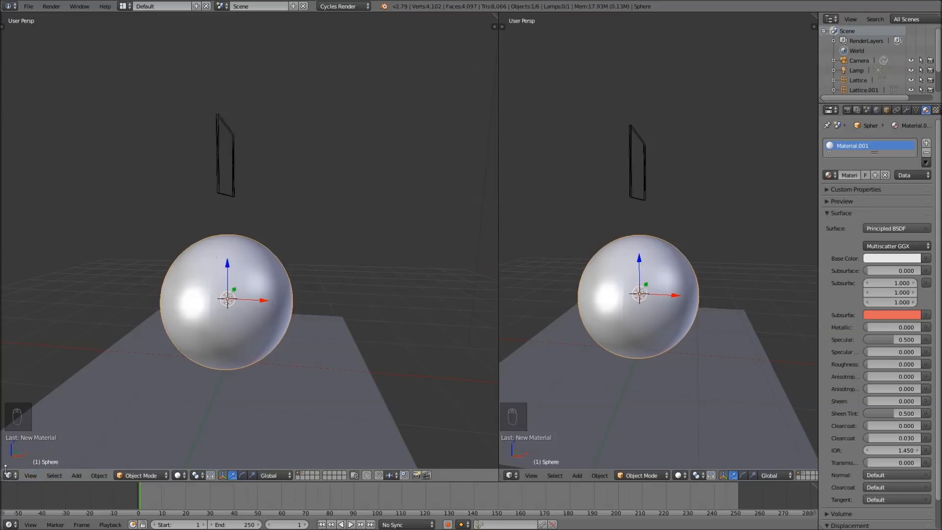
click(10, 475)
click(43, 367)
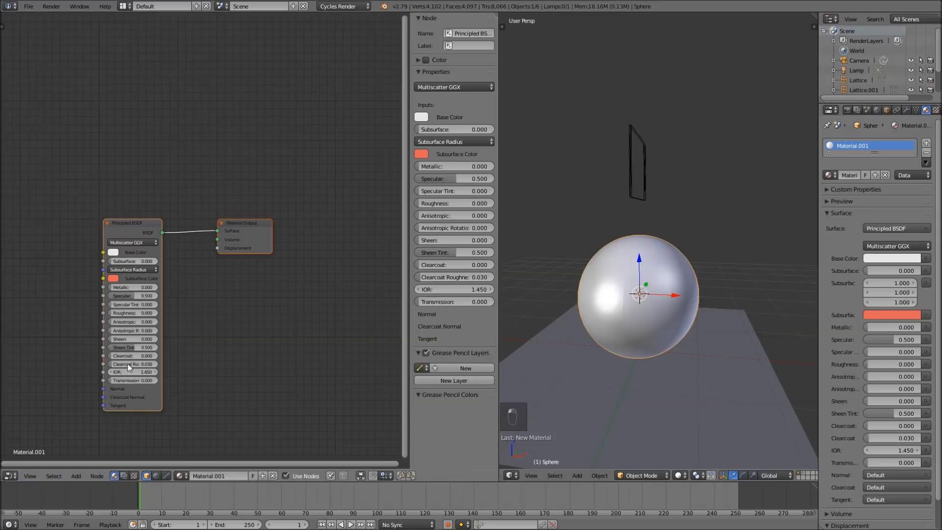
Enable nodes on the lamp, change it to a Sun lamp and set its emission strength to 4
scroll(696, 220, down, 5)
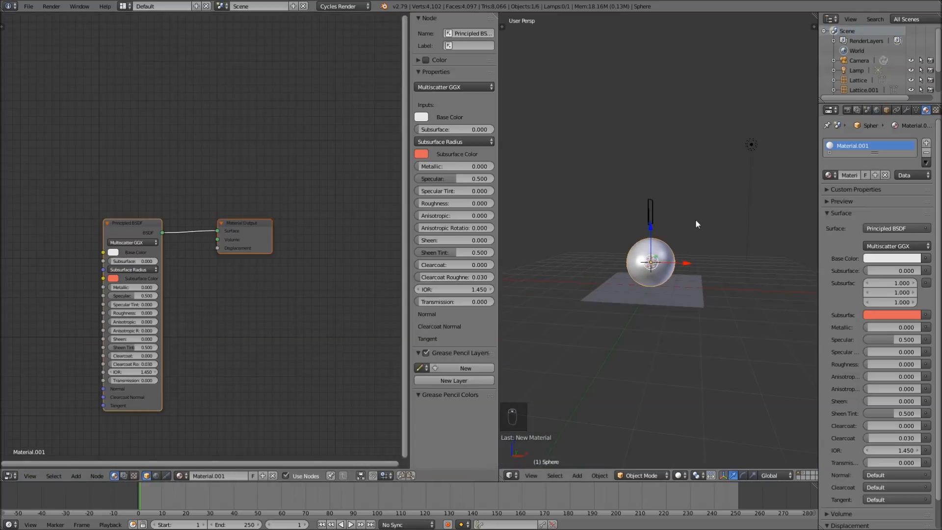
right_click(749, 150)
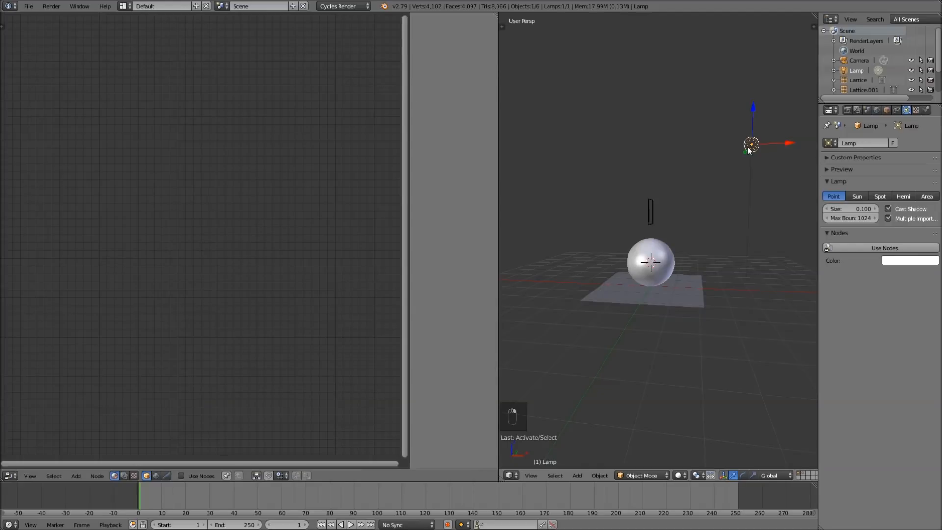
click(896, 249)
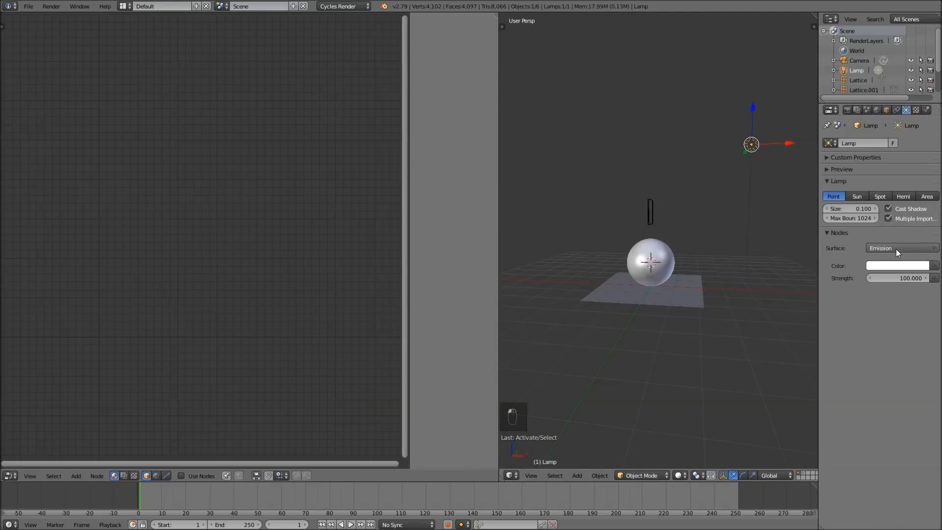
click(867, 196)
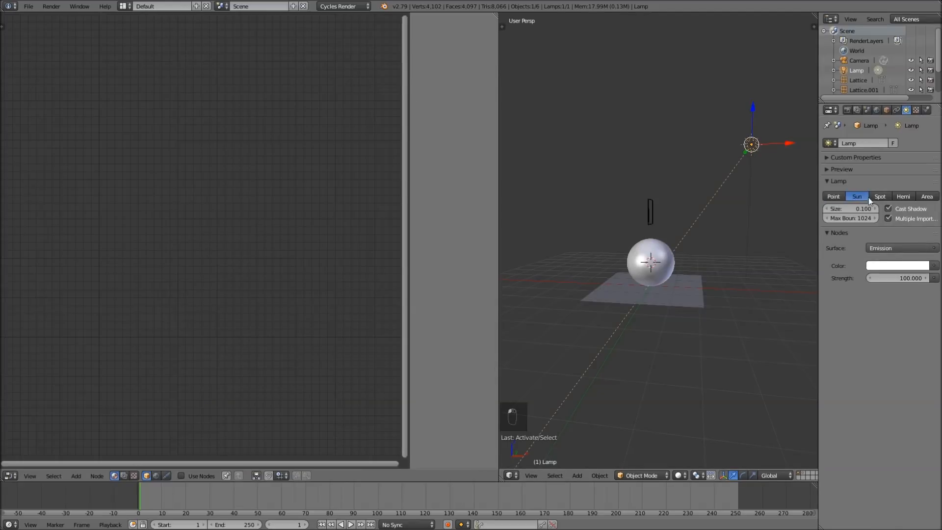
click(911, 276)
text(3)
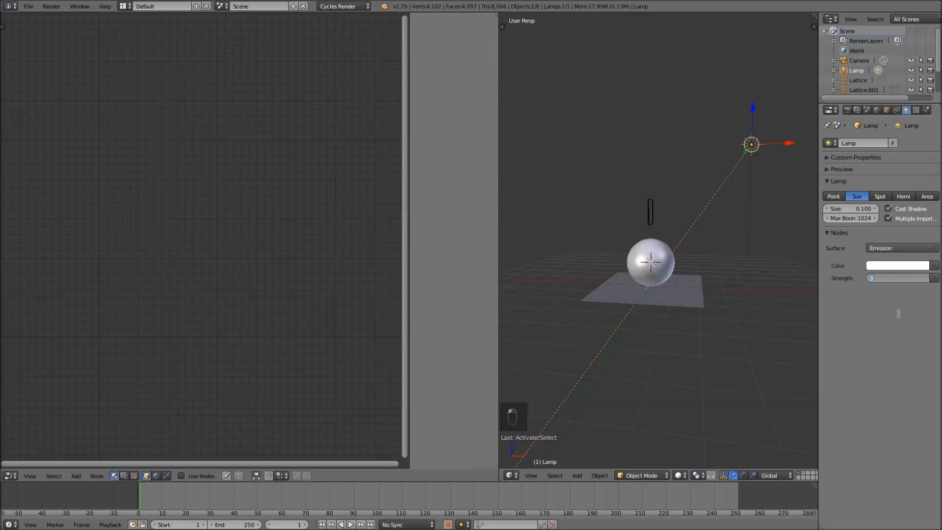
key(Return)
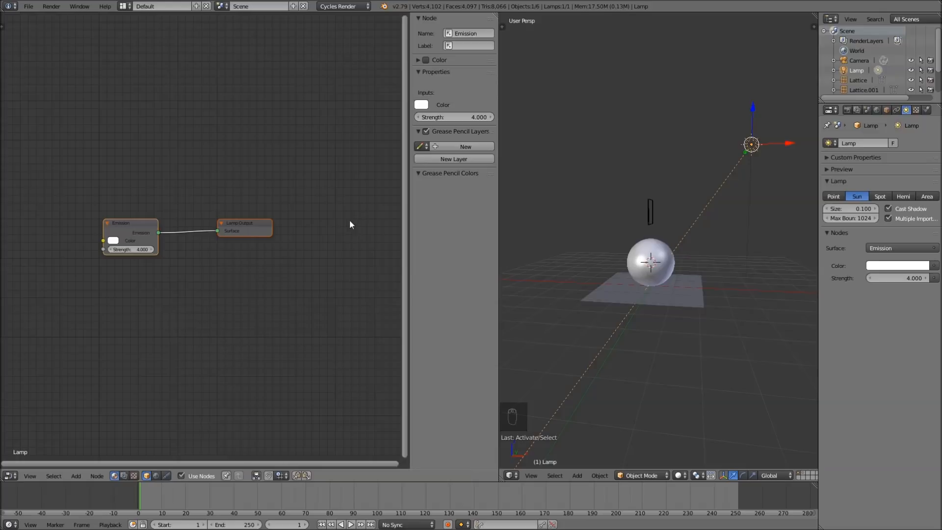
Hide the Node Editor's properties sidebar and select the sphere to bring up its material nodes
key(n)
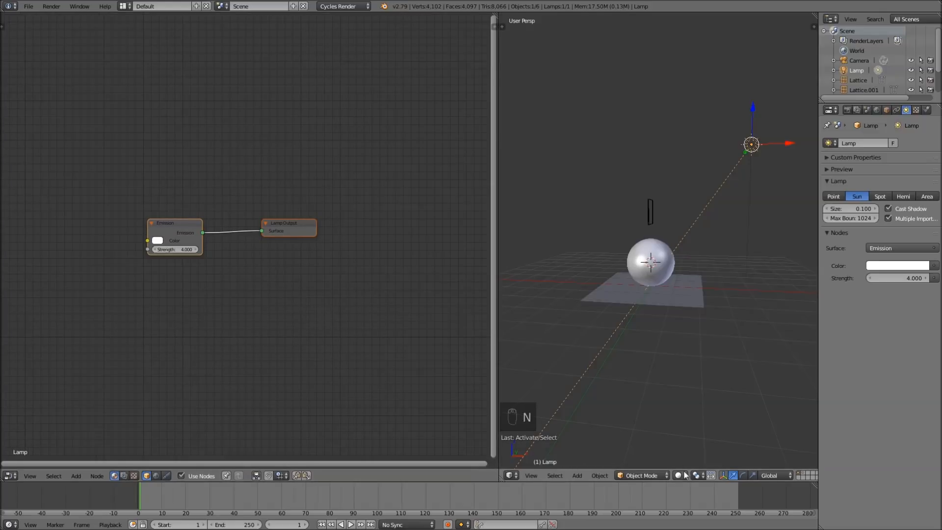
right_click(655, 264)
scroll(676, 376, up, 4)
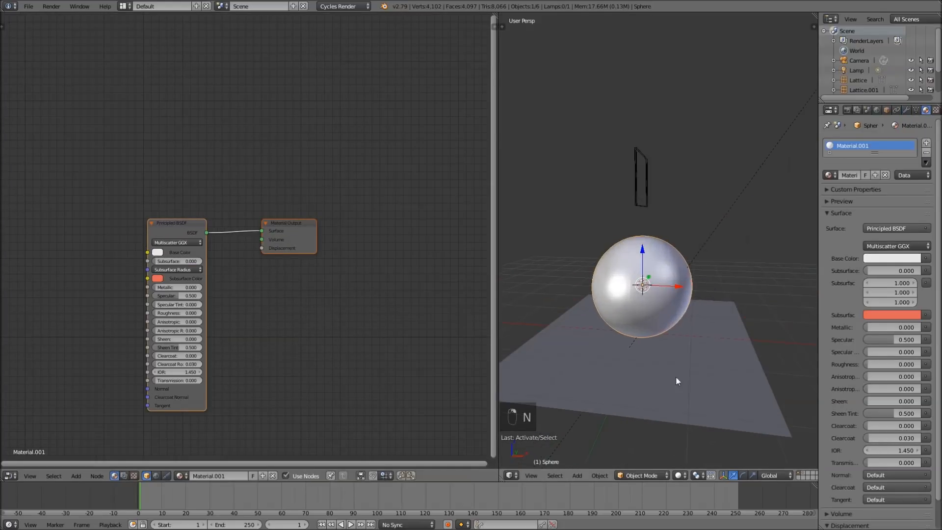
click(682, 475)
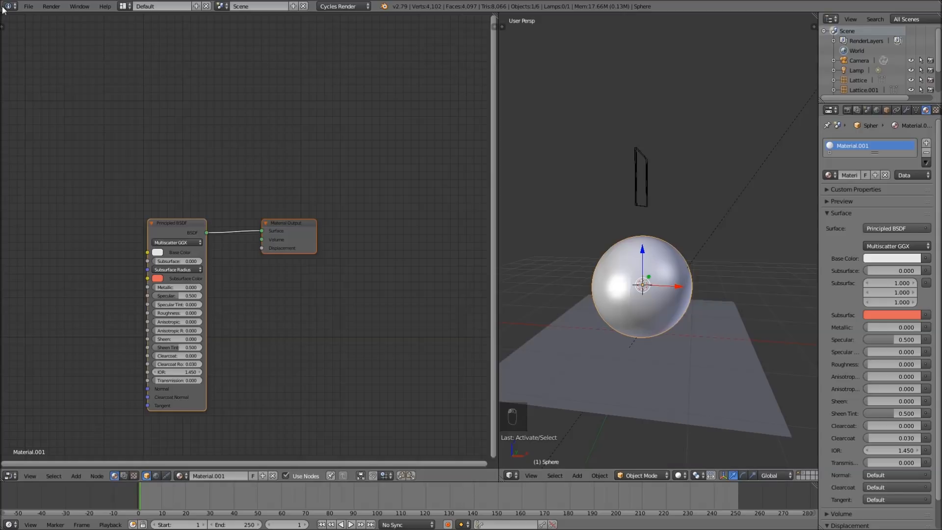
Choose CUDA as the Cycles compute device in the user preferences and set the scene's render device to GPU Compute
click(28, 6)
click(48, 115)
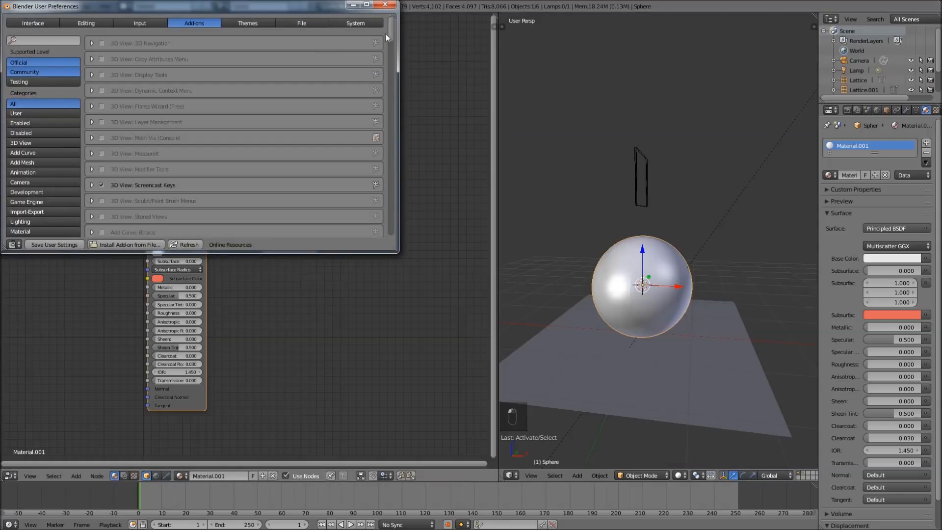
click(372, 23)
click(86, 195)
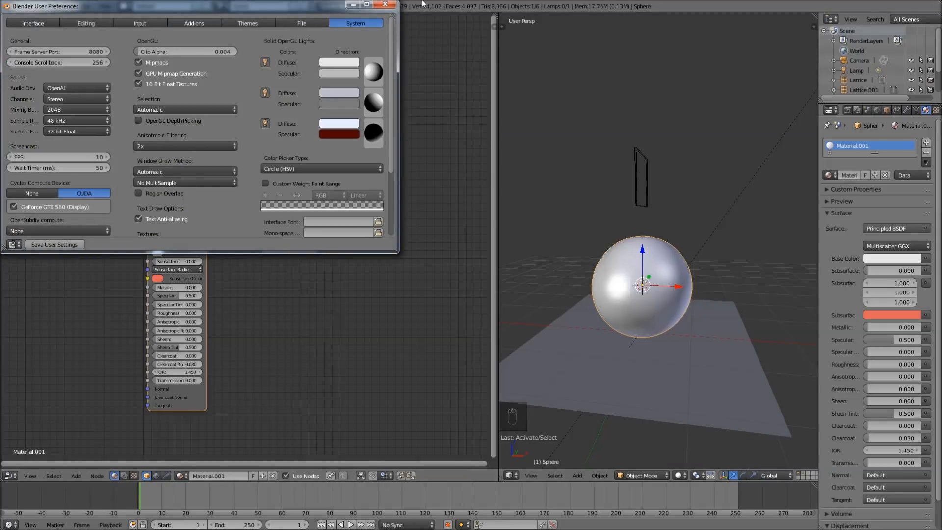
click(388, 4)
click(848, 110)
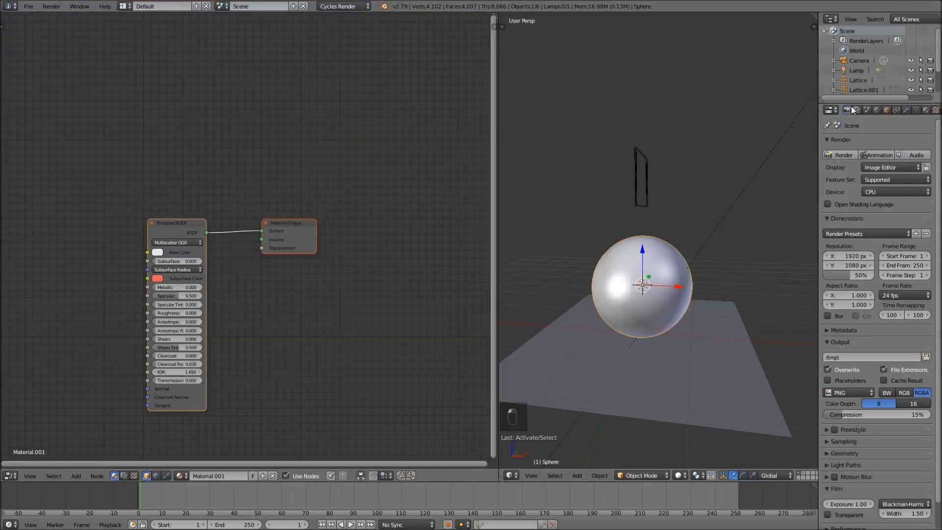
click(885, 193)
click(883, 169)
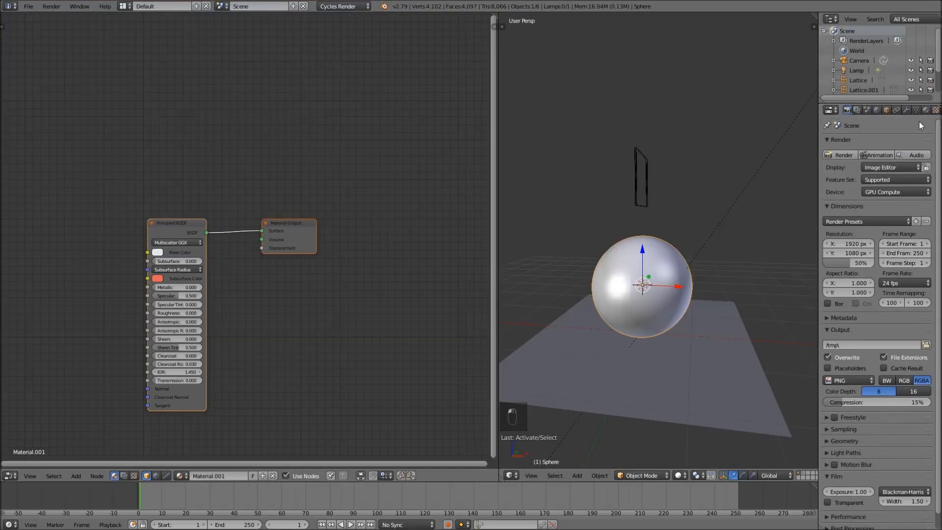
Return to the sphere's material settings and switch the 3D viewport to Rendered shading
click(926, 110)
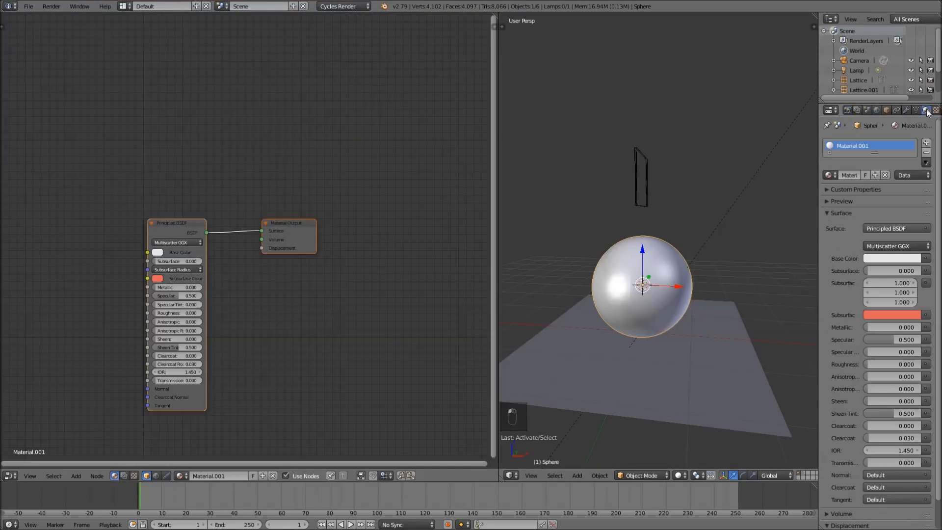
click(680, 475)
click(699, 410)
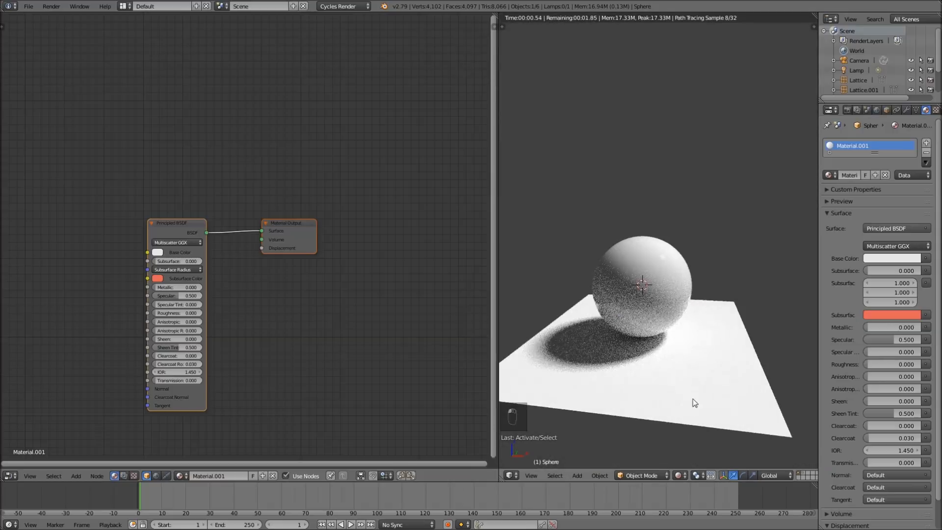
middle_drag(261, 322, 334, 257)
scroll(684, 320, up, 1)
scroll(683, 319, up, 1)
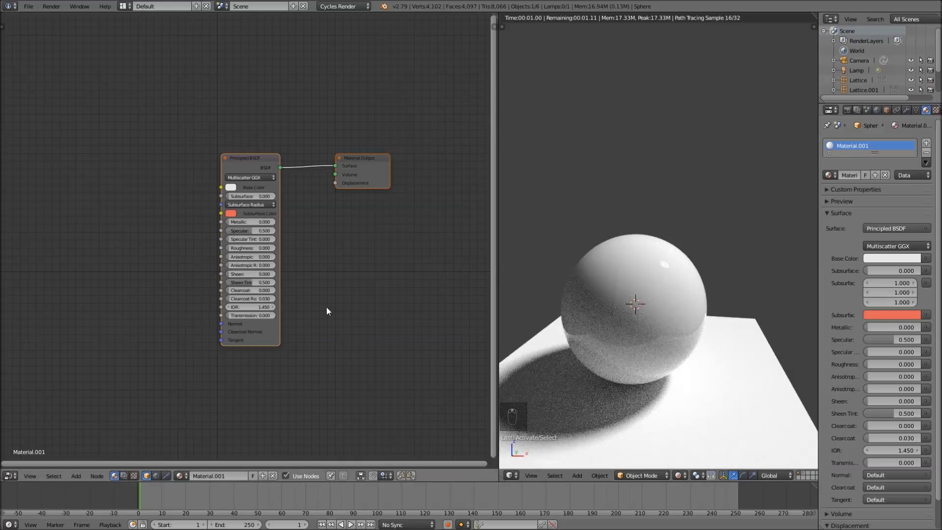
Add a Voronoi Texture node below and to the left of the Principled BSDF node
middle_drag(325, 310, 380, 278)
key(shift+a)
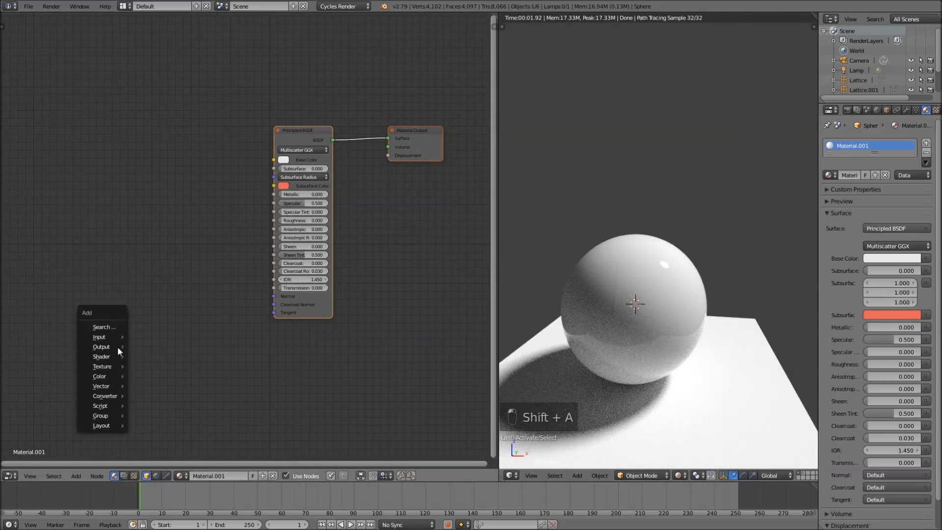
mouse_move(115, 369)
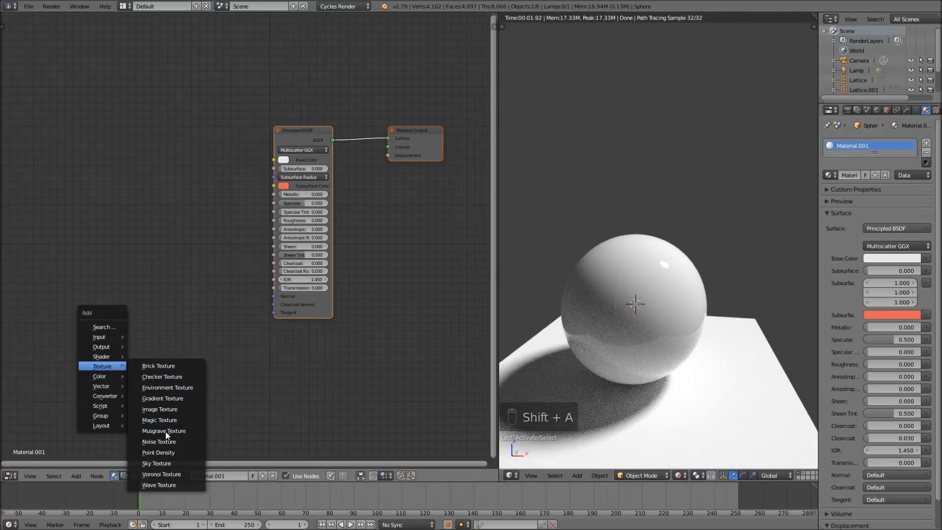
click(172, 472)
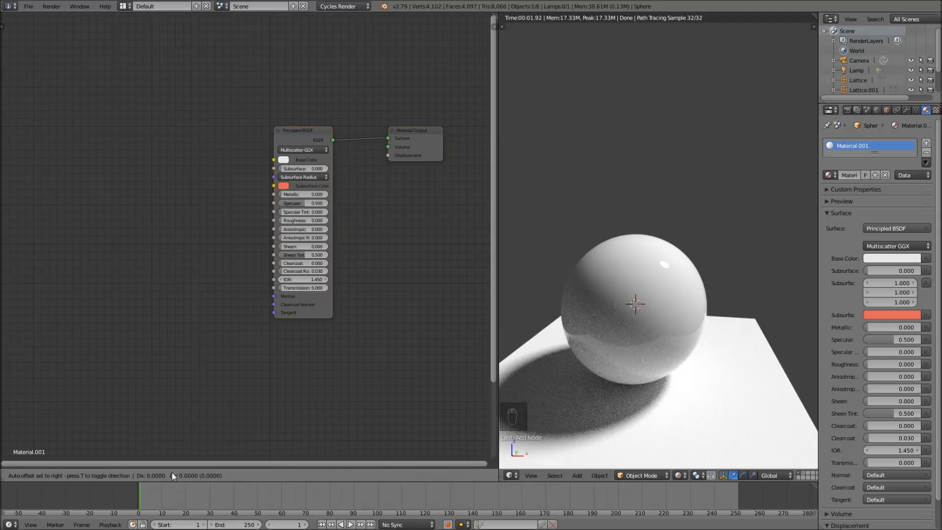
click(86, 298)
drag(111, 304, 86, 301)
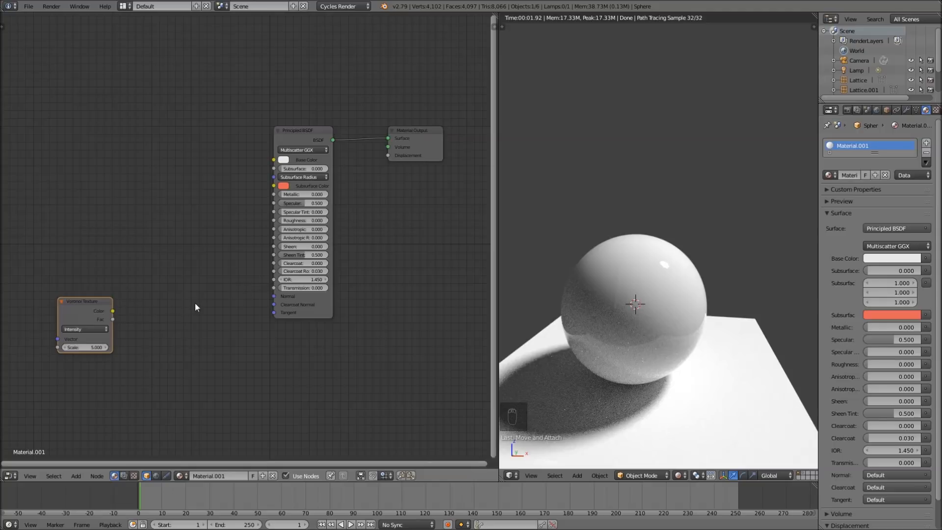
Add a Bump node between the Voronoi Texture and Principled BSDF nodes
key(shift+a)
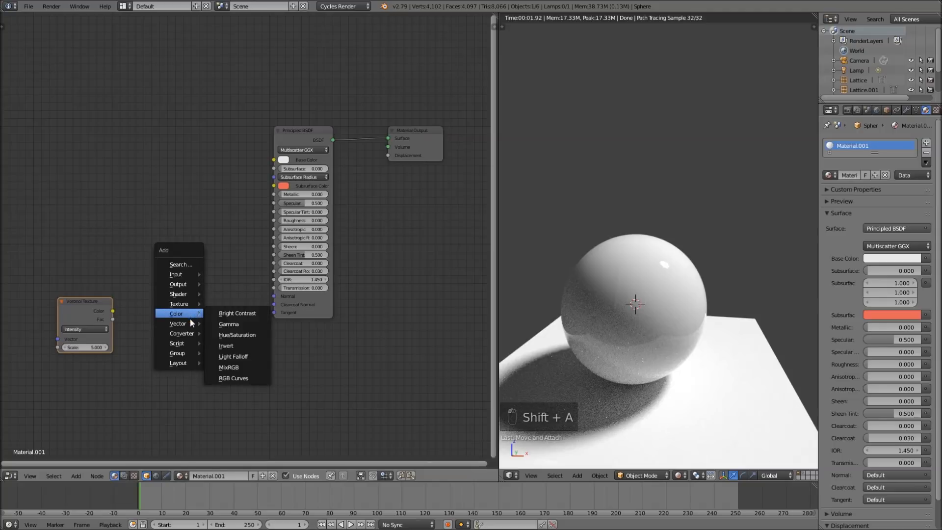
mouse_move(191, 325)
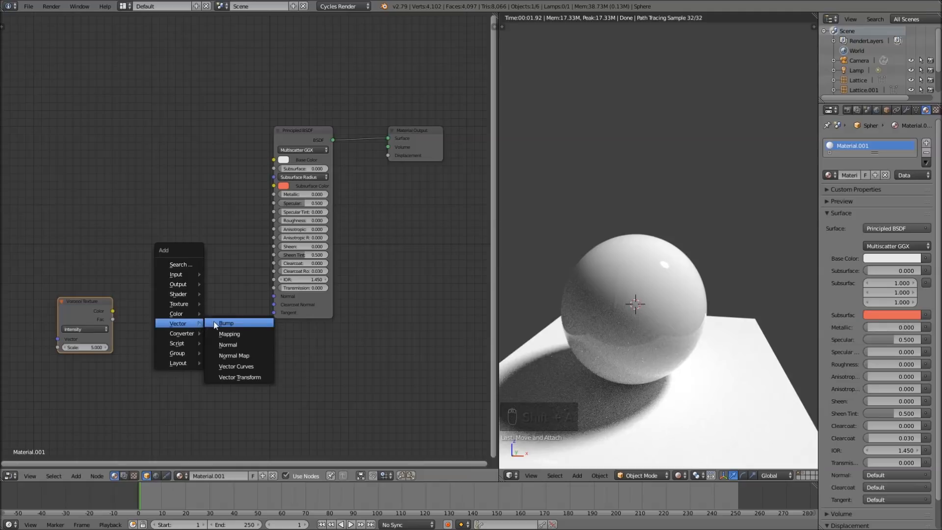
click(239, 323)
click(149, 294)
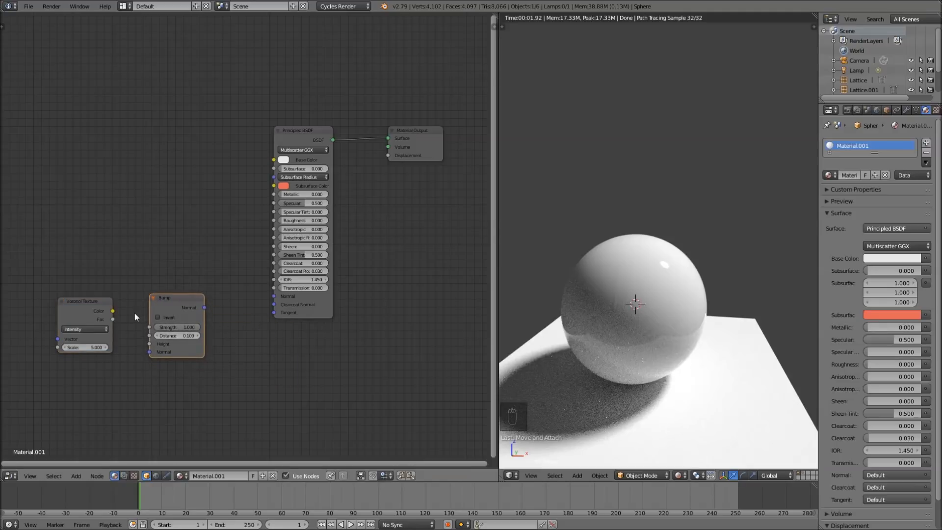
Connect the Voronoi Texture's Color to the Bump node's Height, and the Bump's Normal output to the Principled BSDF's Normal input
drag(113, 311, 120, 317)
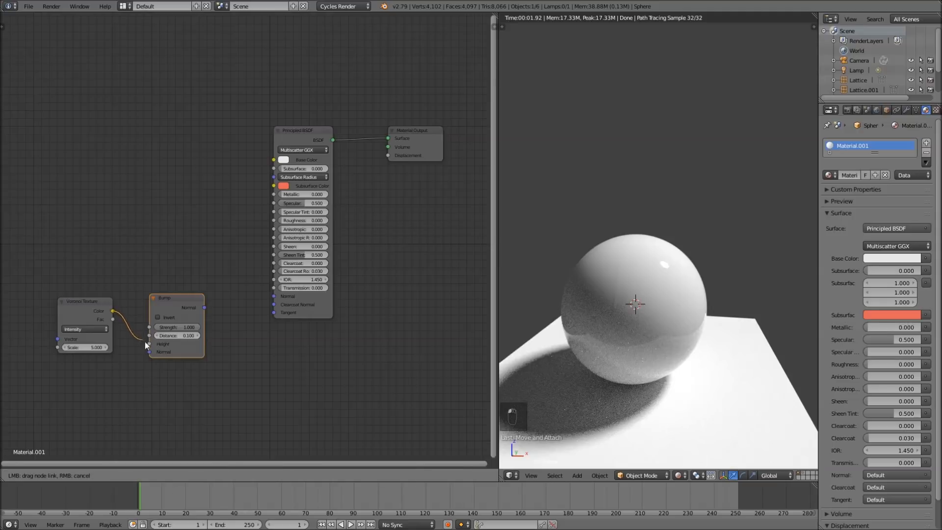
drag(149, 344, 149, 344)
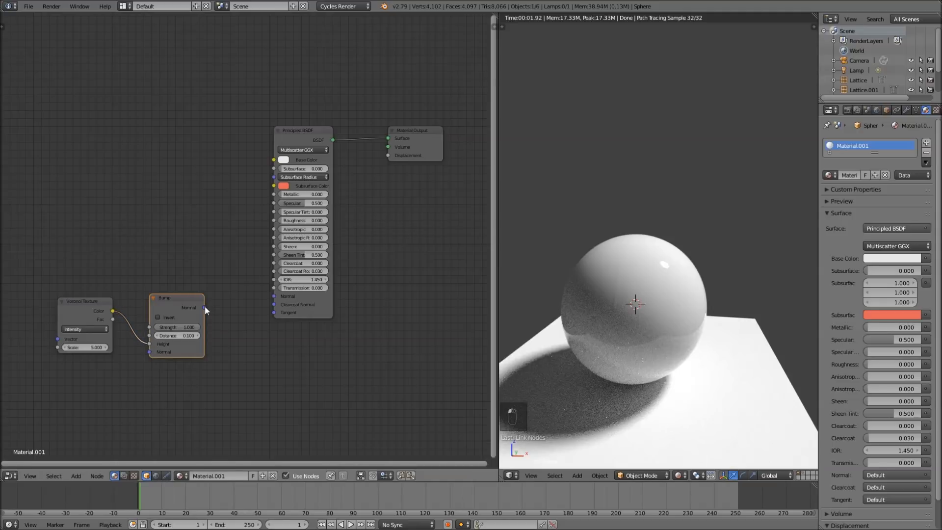
drag(205, 306, 278, 299)
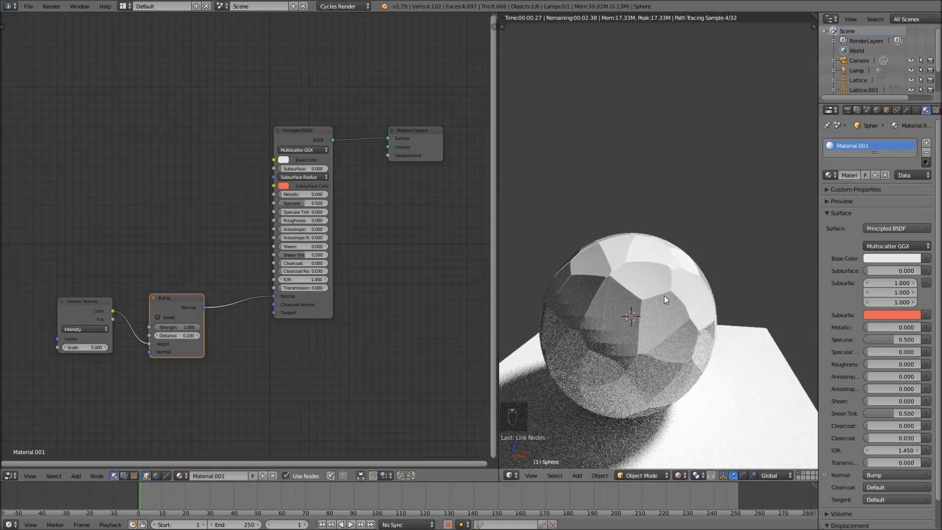
Set the Voronoi Texture's scale to 100
middle_drag(672, 284, 671, 256)
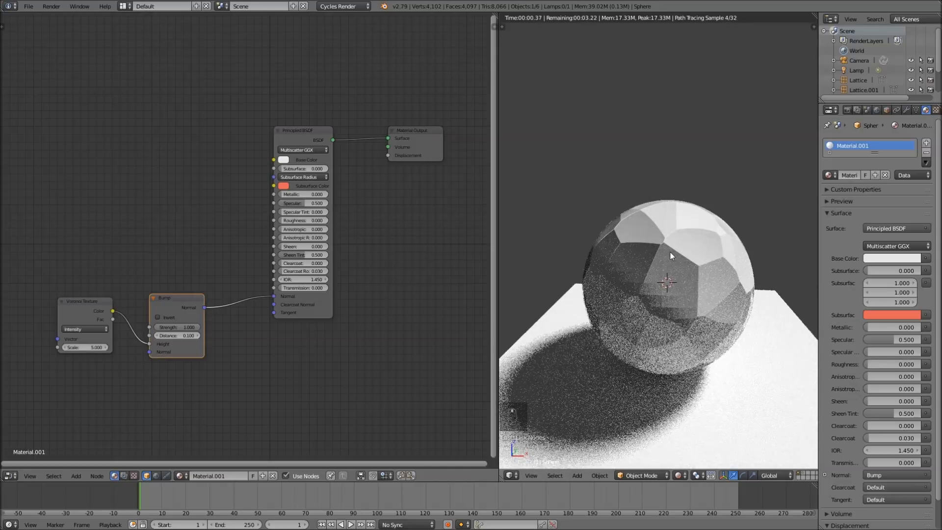
click(90, 348)
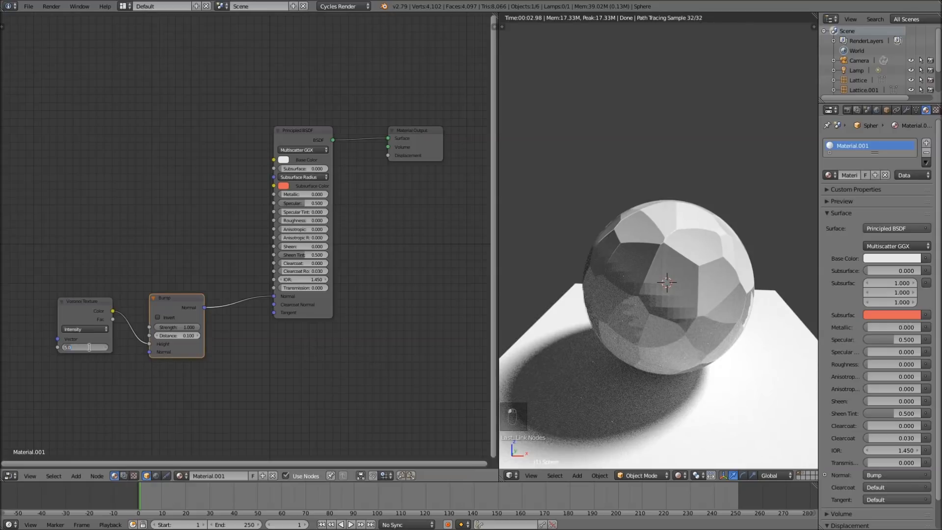
text(100)
key(Return)
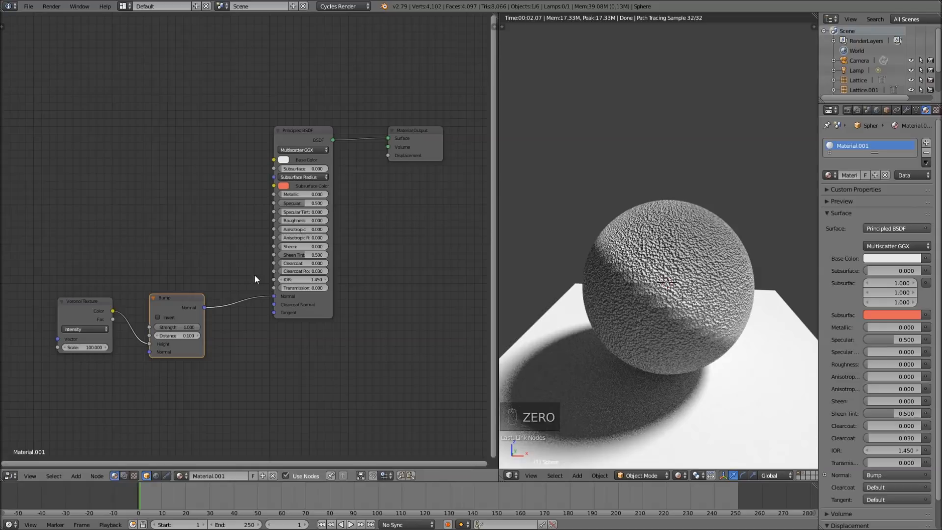
Set the Bump node's strength to 0.5
drag(188, 325, 157, 326)
click(175, 327)
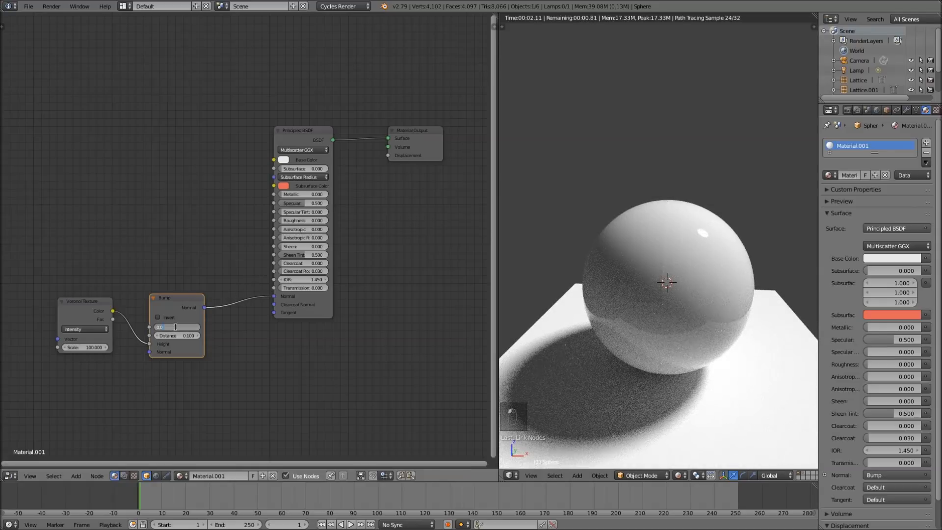
text(0.5)
key(Return)
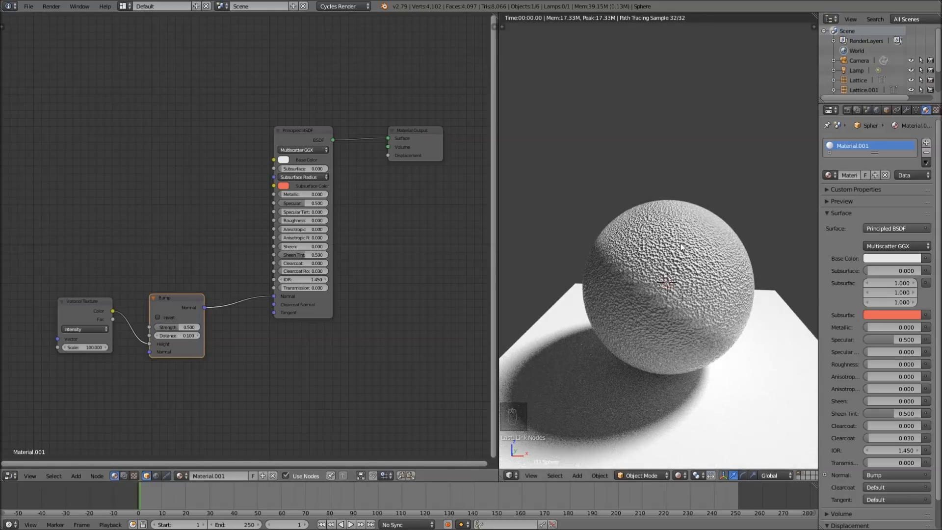
Invert the Bump node's direction and set its strength to 0.4
scroll(680, 255, up, 3)
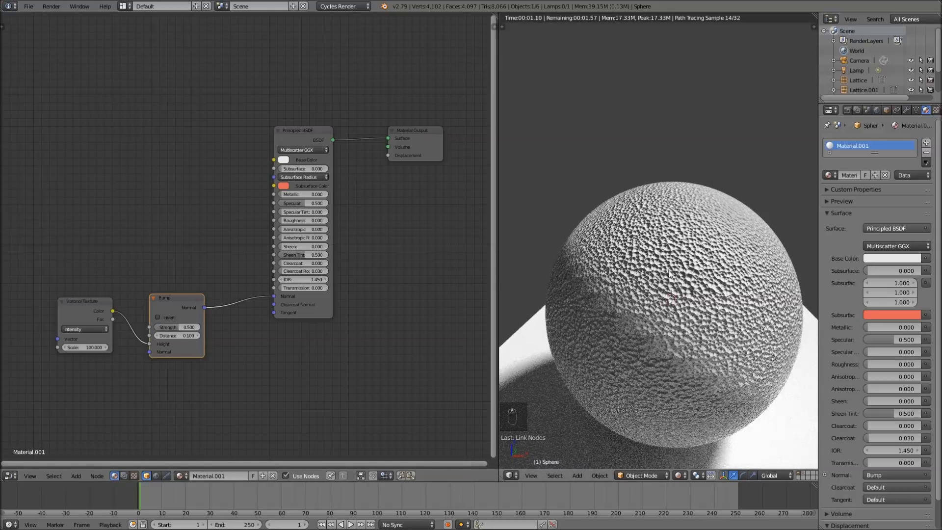
click(159, 322)
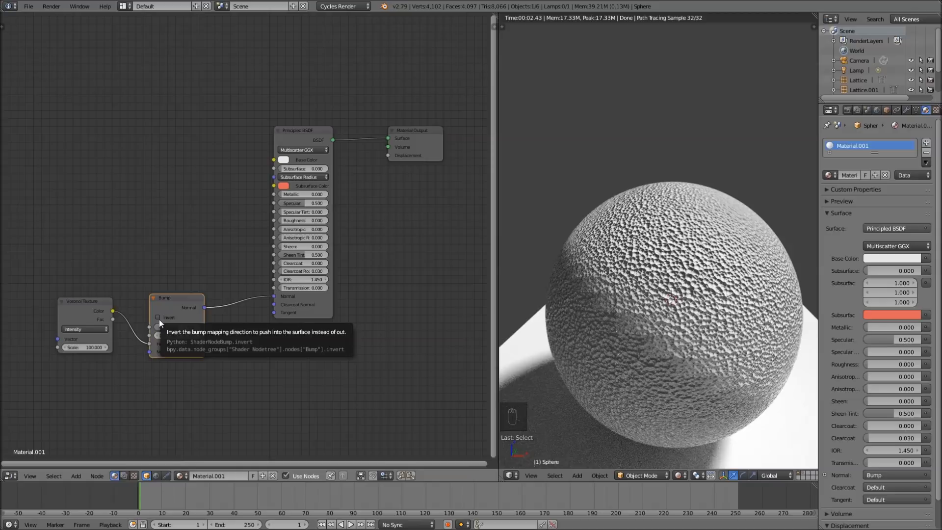
click(159, 320)
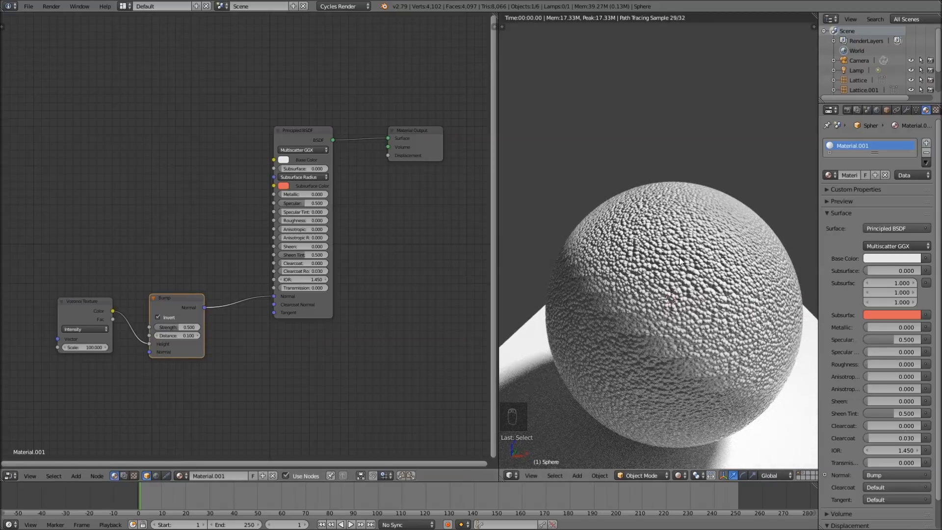
click(177, 328)
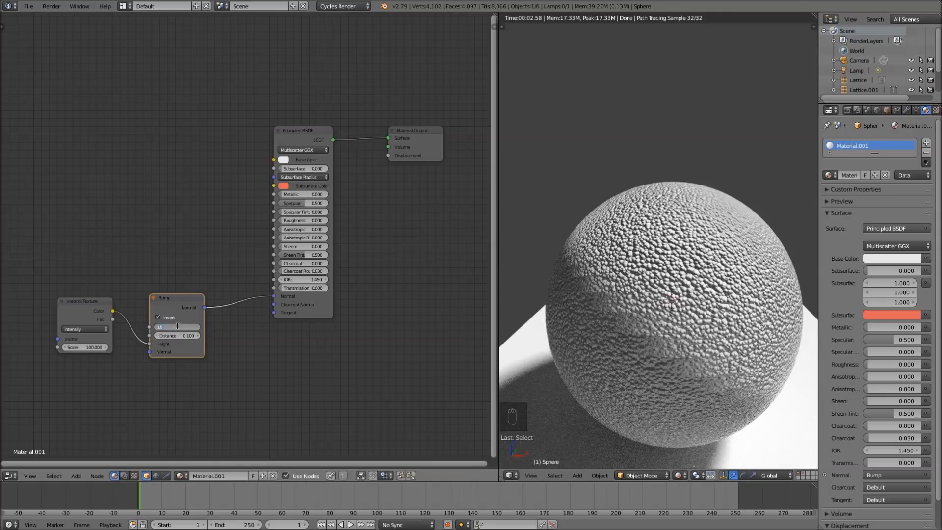
text(0.4)
key(Return)
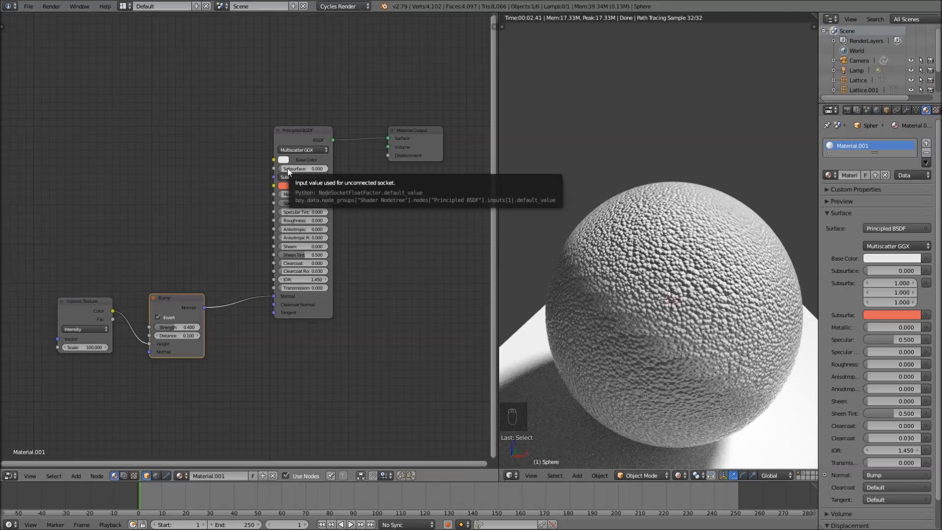
Set the Principled BSDF's Subsurface to 1 and change its Subsurface Color to orange
drag(289, 171, 343, 167)
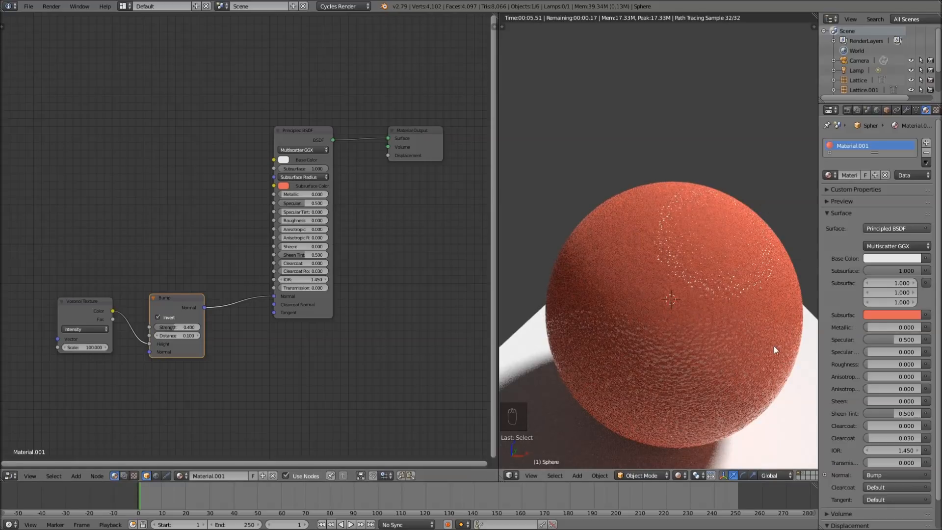
click(283, 186)
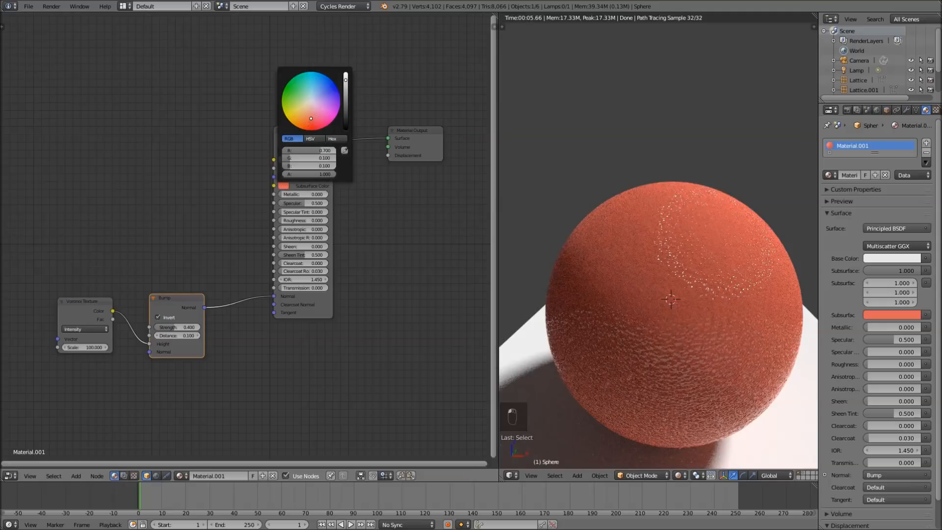
drag(311, 119, 294, 126)
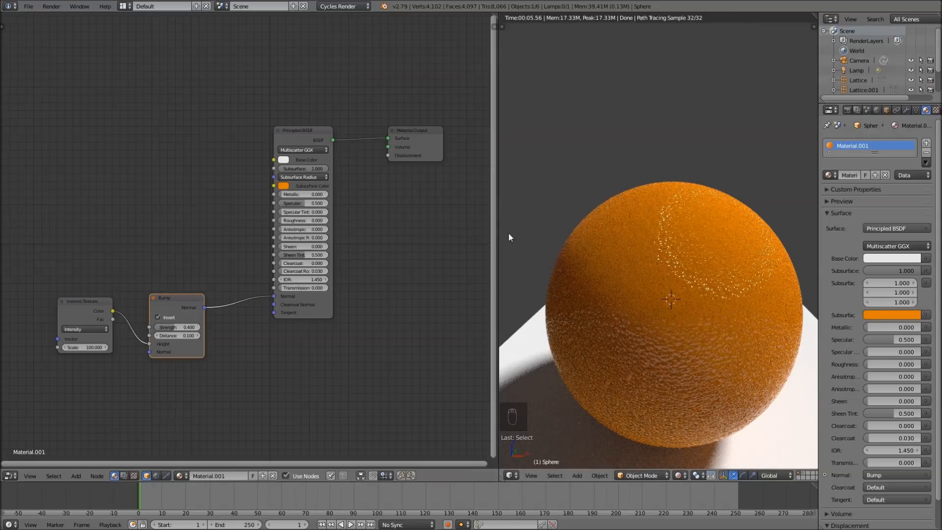
Set the Principled BSDF's roughness to 0.5
click(313, 219)
text(.5)
key(Return)
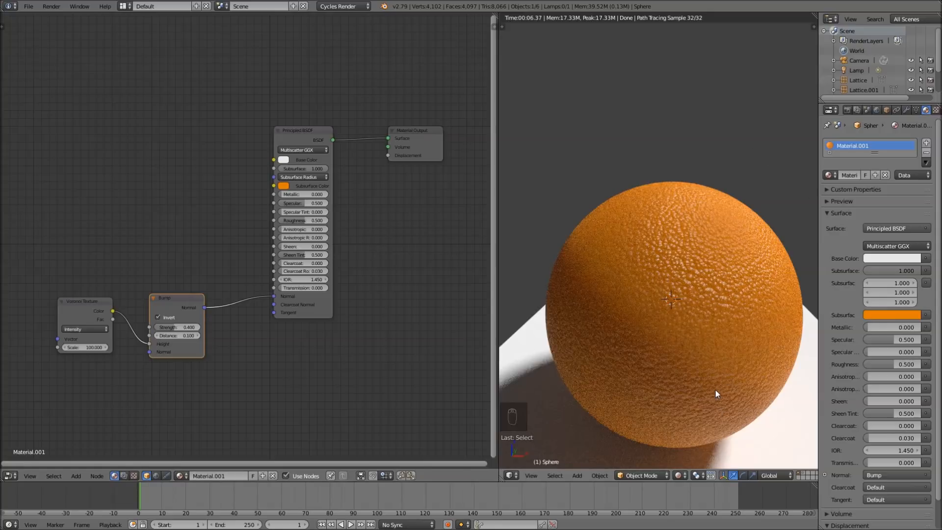
Switch the viewport from rendered to solid shading and rename the sphere's material as OrangePeel
scroll(661, 318, down, 2)
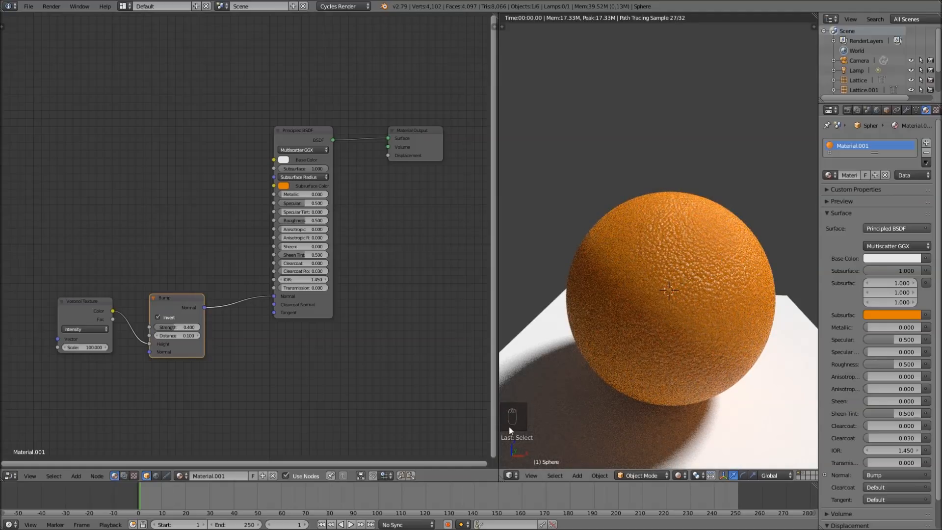
key(z)
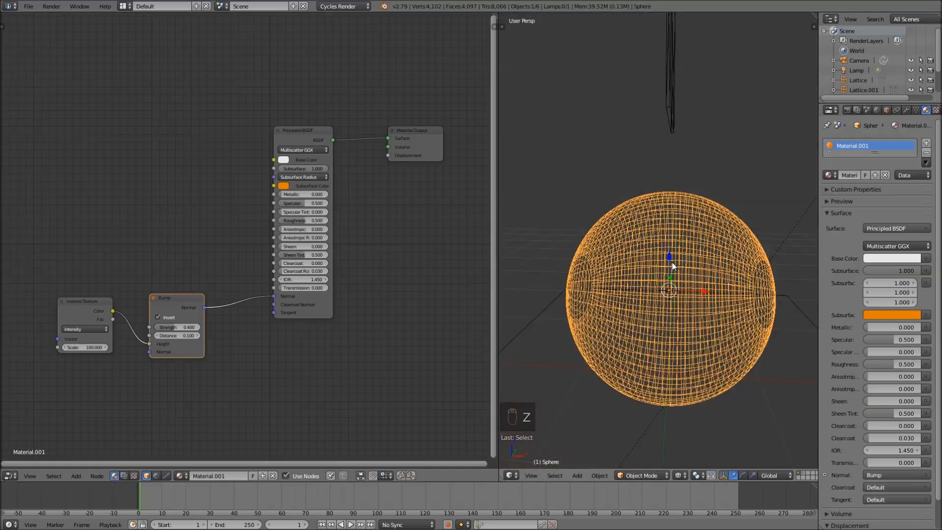
key(z)
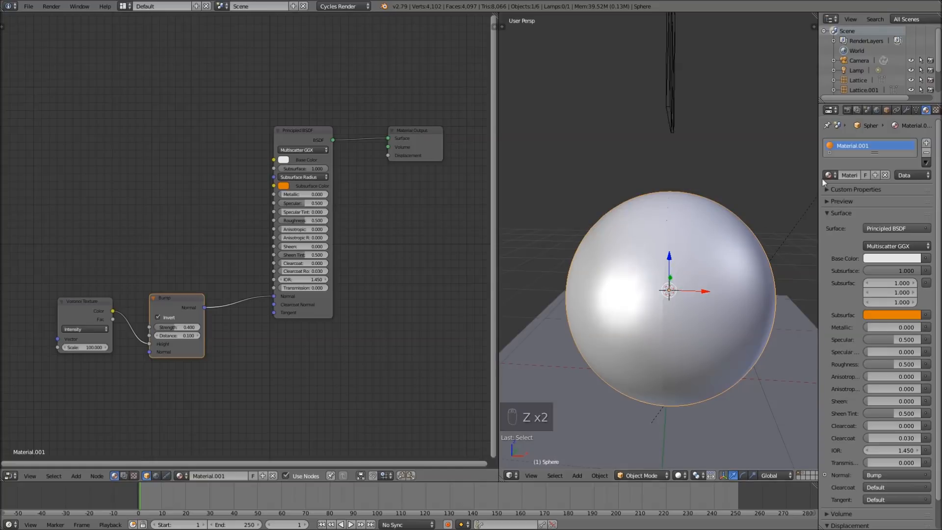
click(842, 174)
key(BackSpace)
text(OrangePeel)
key(Return)
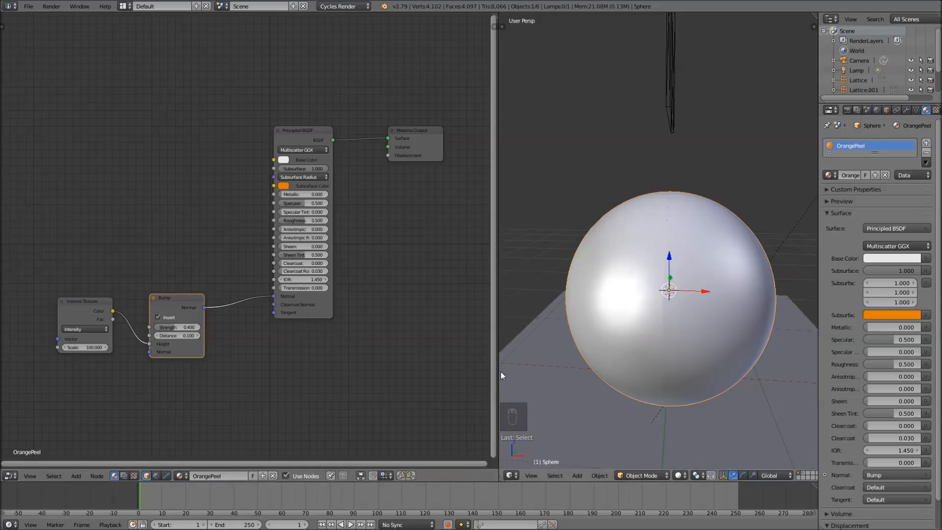
Widen the 3D view and add a second material to the sphere, named Orangehalf
drag(496, 372, 353, 367)
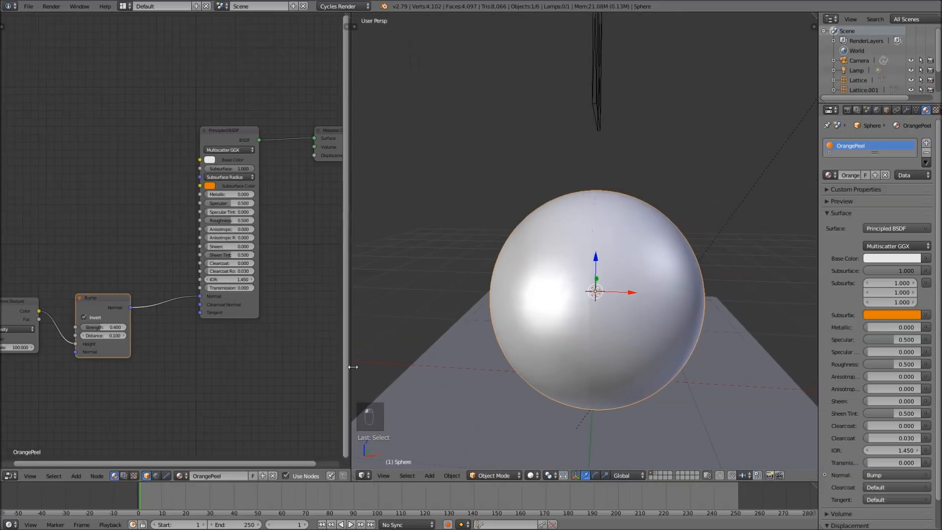
click(930, 145)
click(856, 198)
double_click(857, 198)
text(Ora)
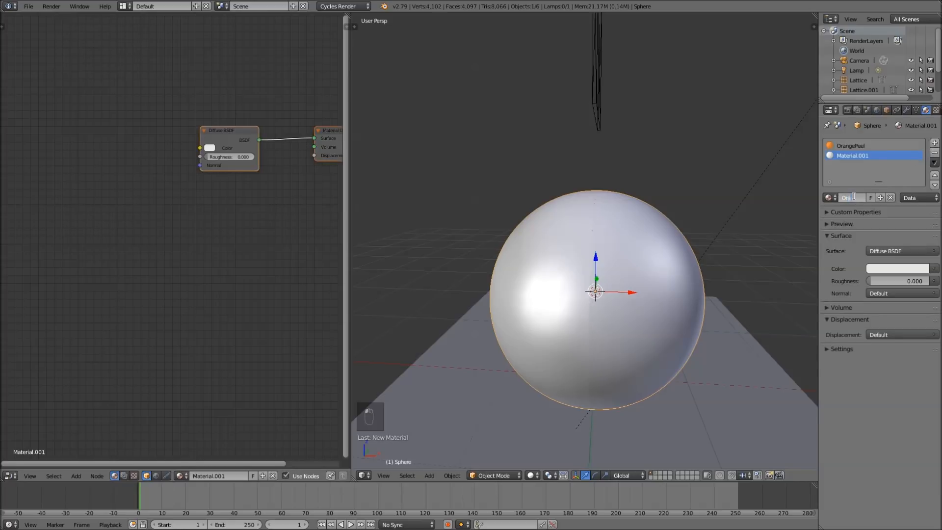
text(ngePeel)
key(Return)
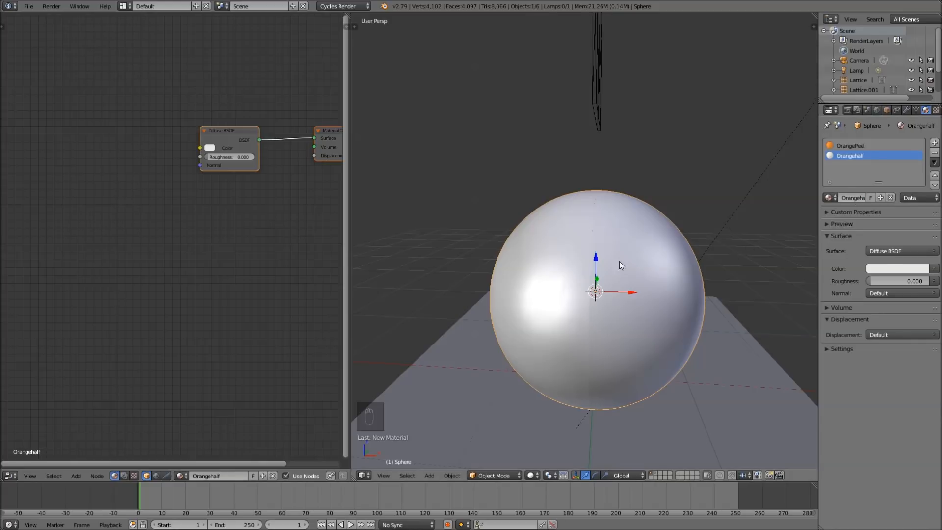
In Edit Mode, select all linked geometry of the sphere's positive-X half and hide it
key(Tab)
right_click(664, 262)
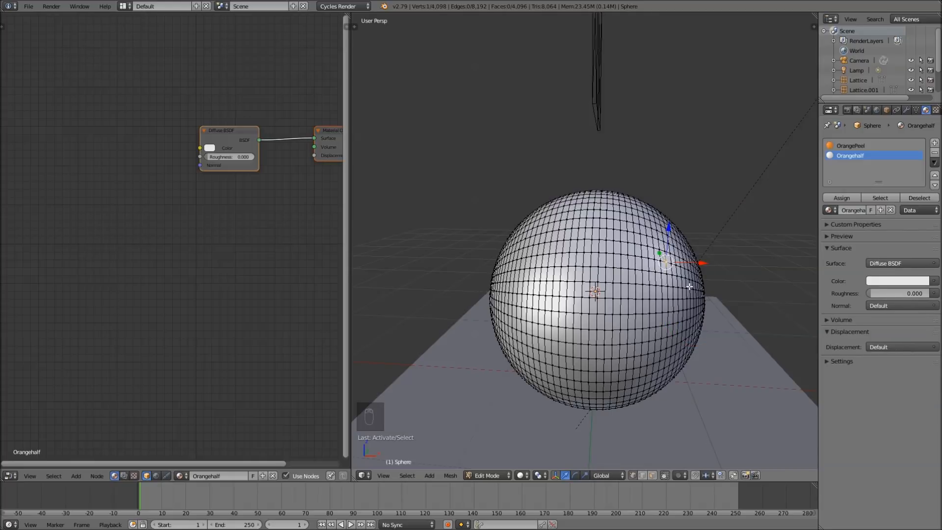
key(ctrl+l)
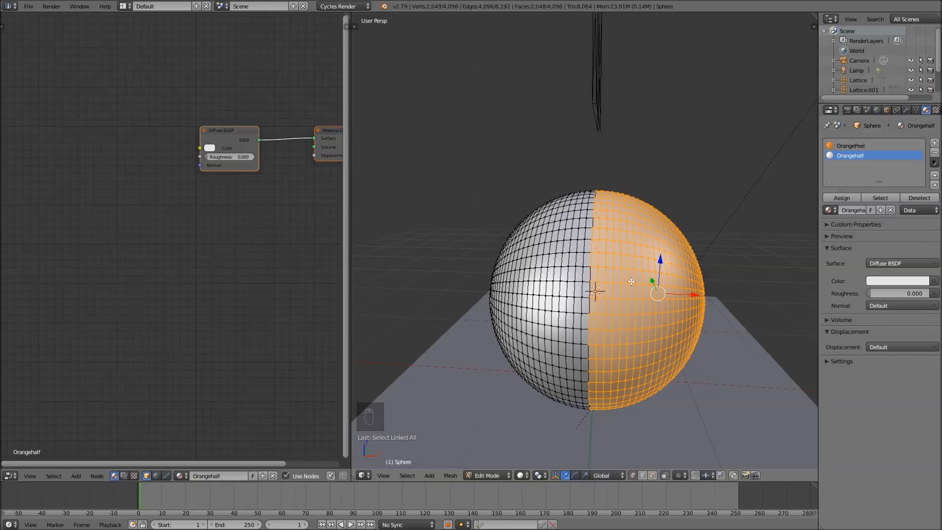
key(h)
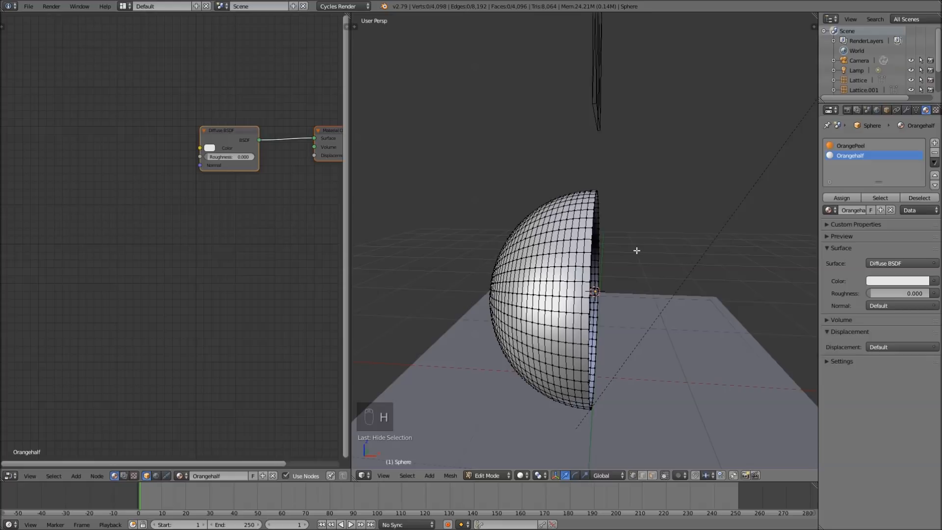
Extrude the open rim loop of the visible half in place and scale it inward to about 0.27, excluding the X axis
middle_drag(636, 250, 604, 246)
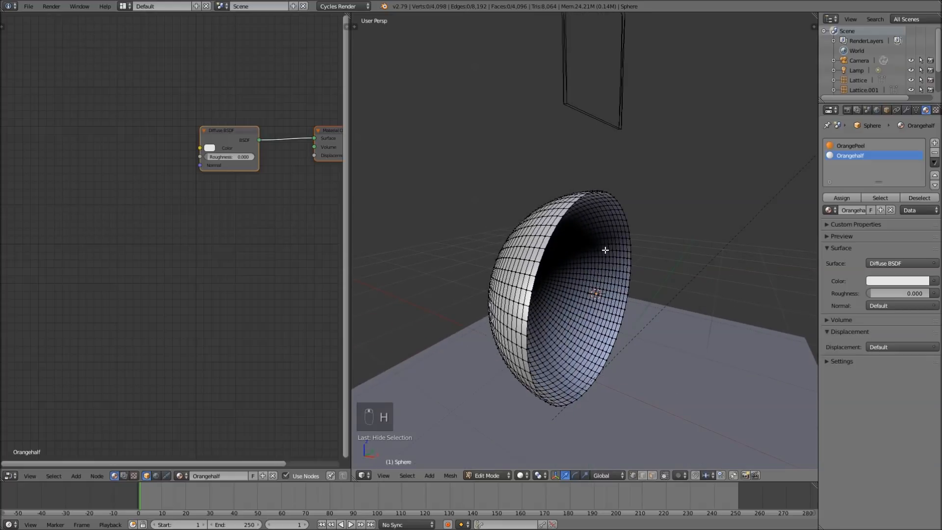
alt+right_click(548, 244)
alt+right_click(549, 243)
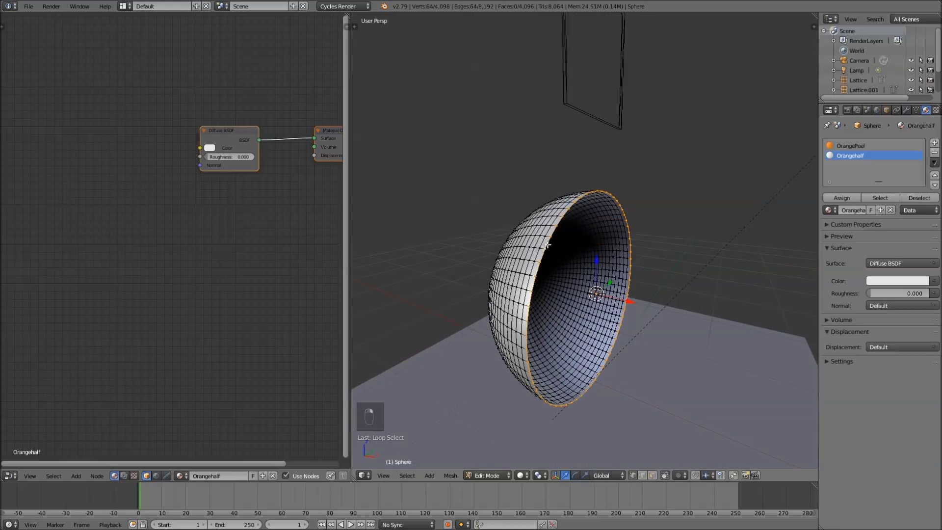
middle_drag(679, 251, 668, 241)
key(e)
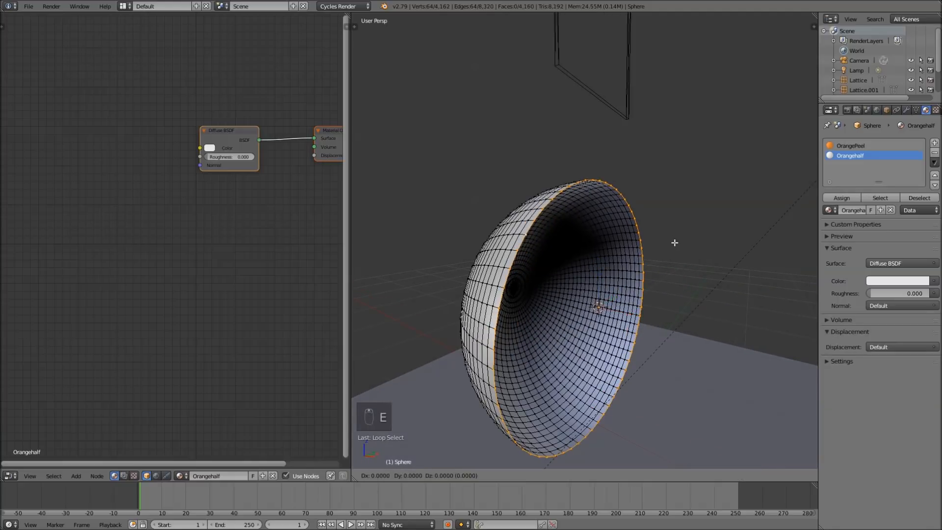
right_click(685, 237)
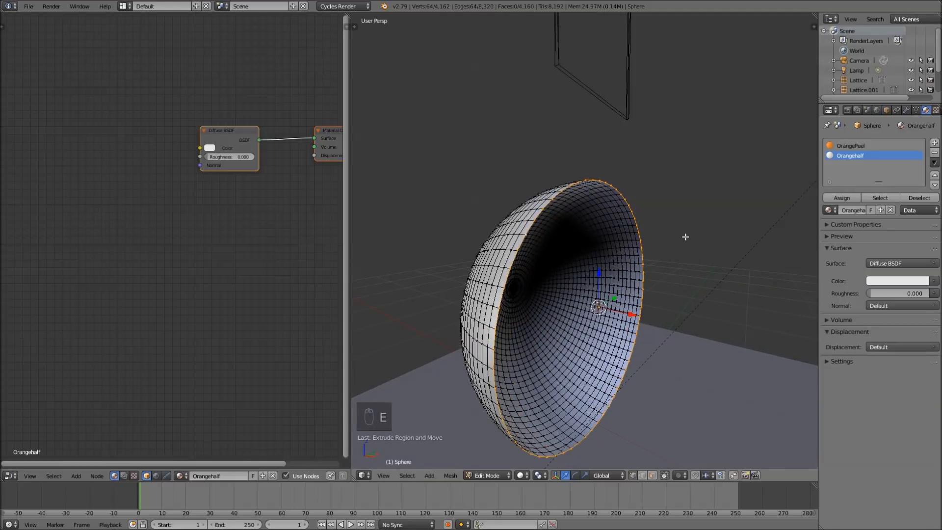
key(s)
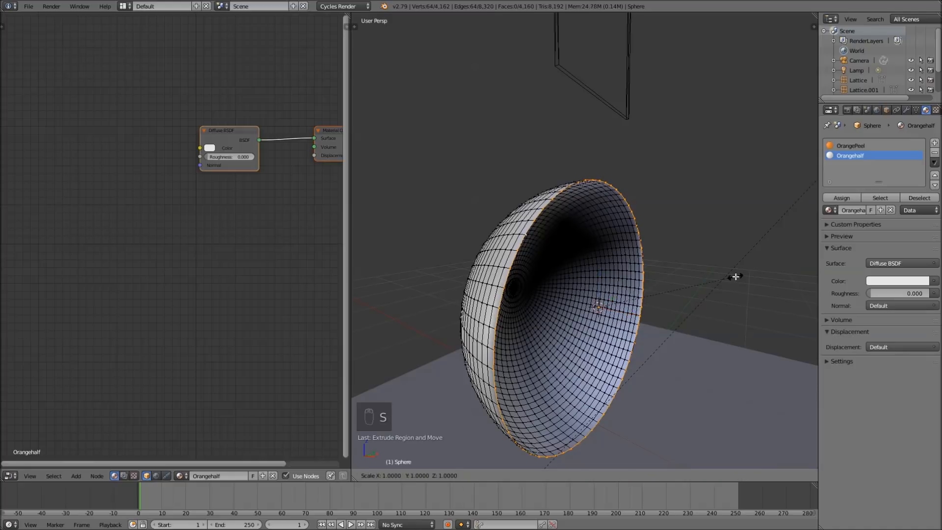
key(shift+x)
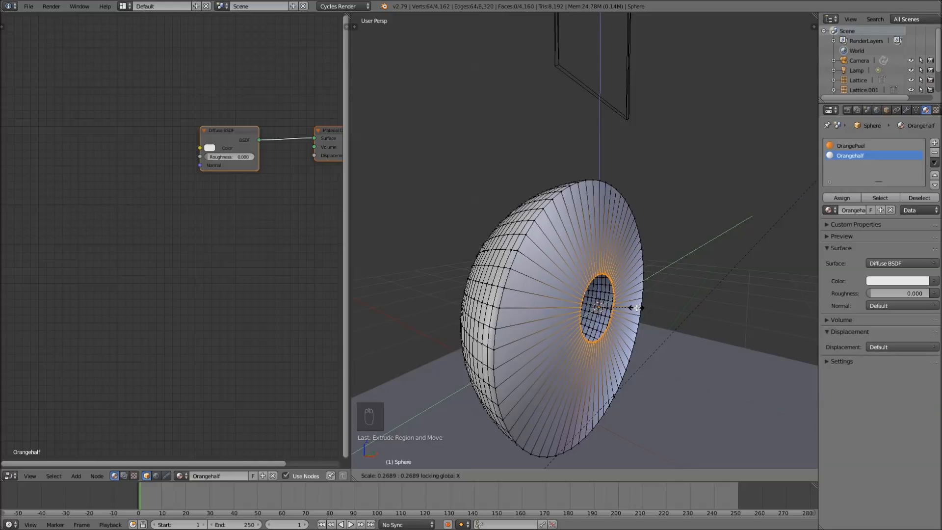
click(643, 300)
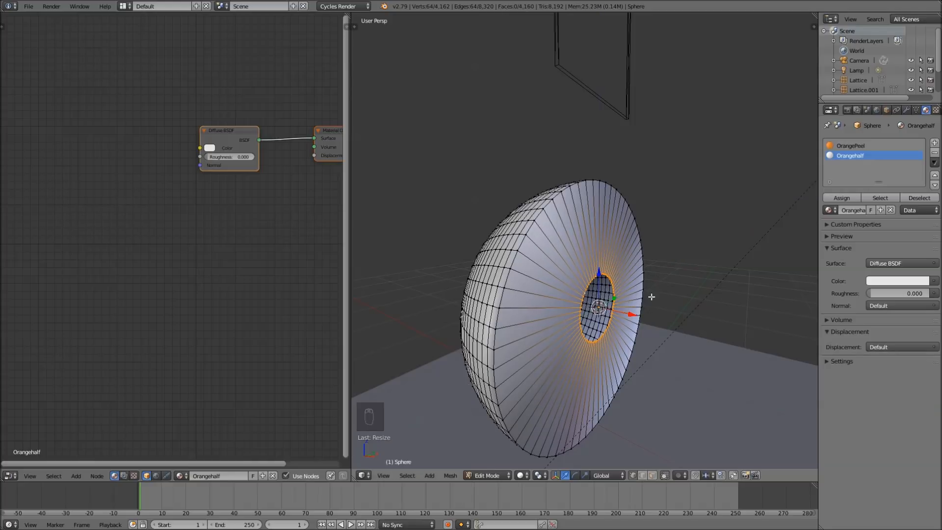
Extrude the small inner loop in place and merge its vertices at the center to close the cut face
key(e)
right_click(663, 299)
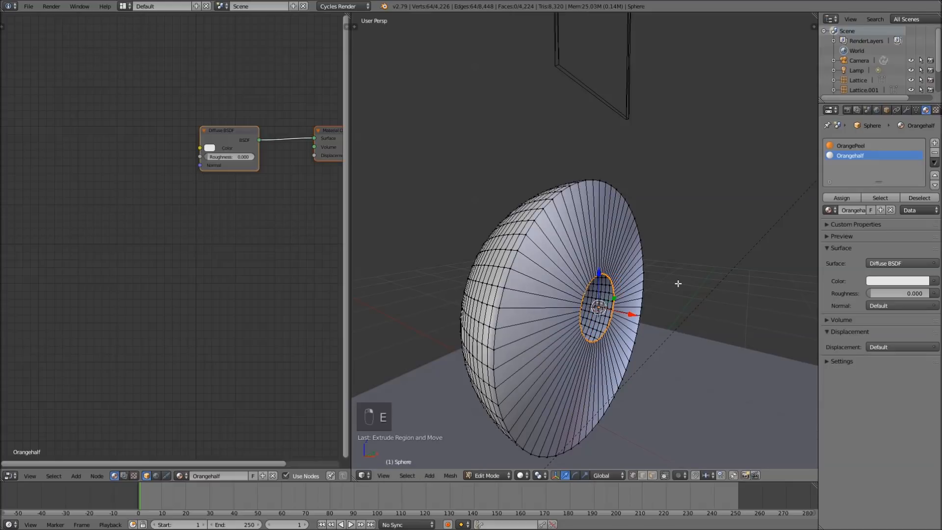
key(w)
click(671, 309)
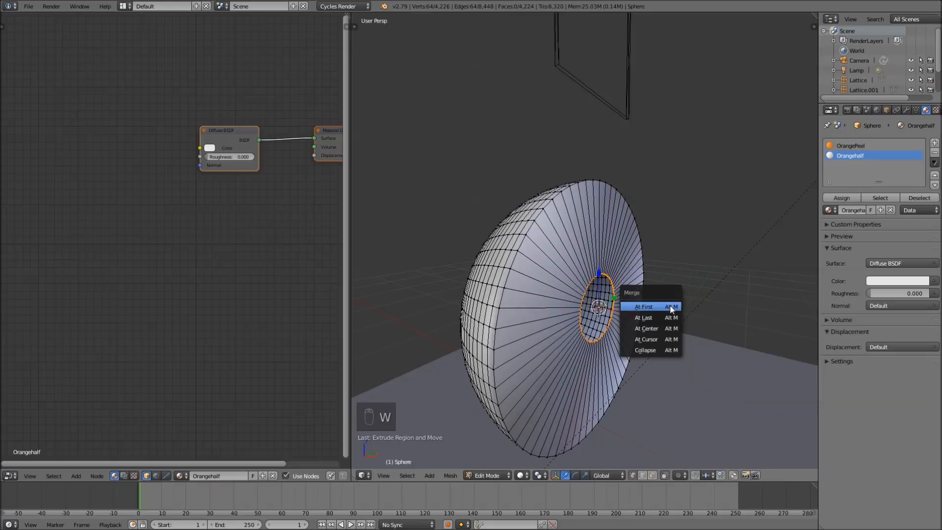
click(660, 326)
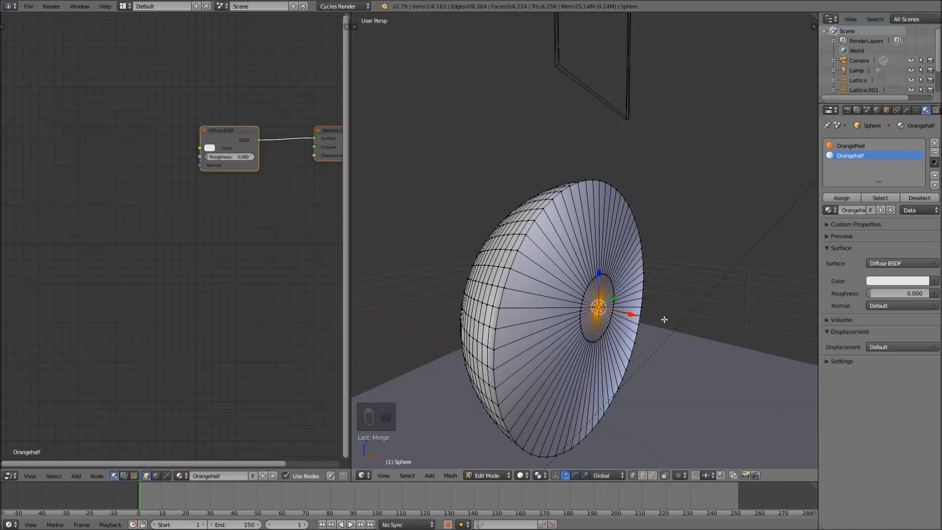
Change the Orangehalf material's surface shader to Principled BSDF
middle_drag(681, 257, 658, 255)
click(888, 264)
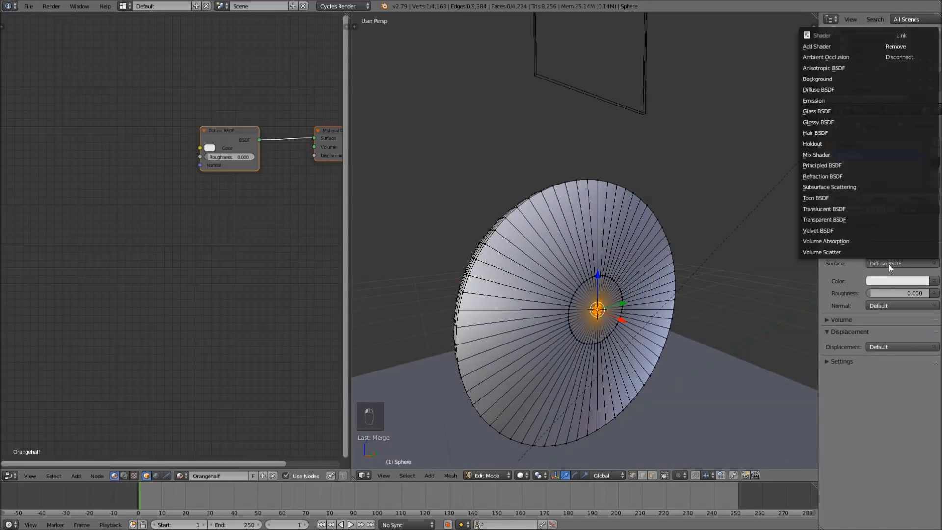
click(823, 166)
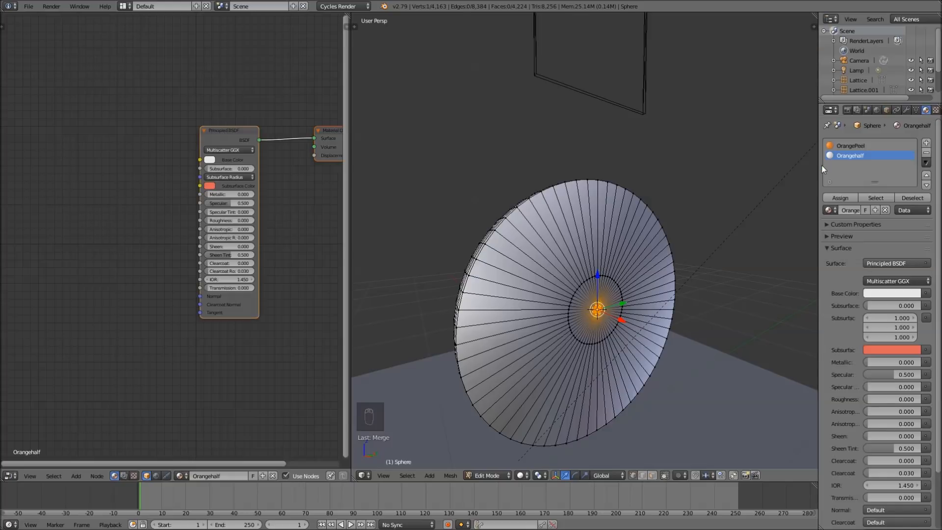
Give the Orangehalf Base Color an Image Texture and load Orange Pixabay.png from the textures folder
click(926, 294)
click(926, 294)
click(926, 295)
click(744, 206)
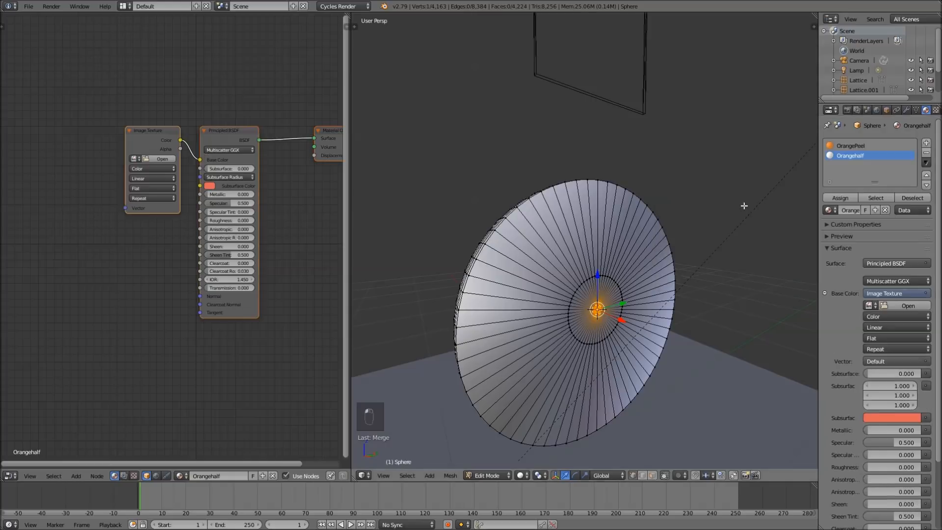
click(911, 307)
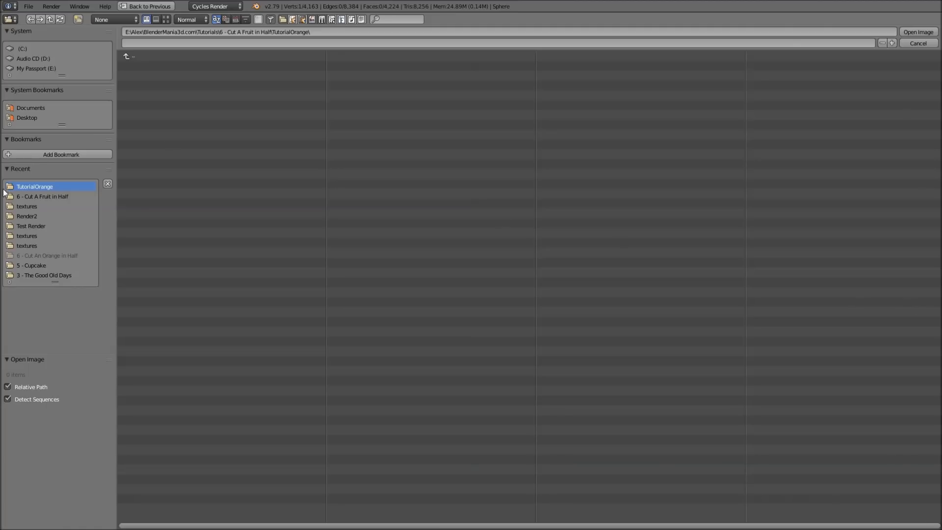
click(26, 207)
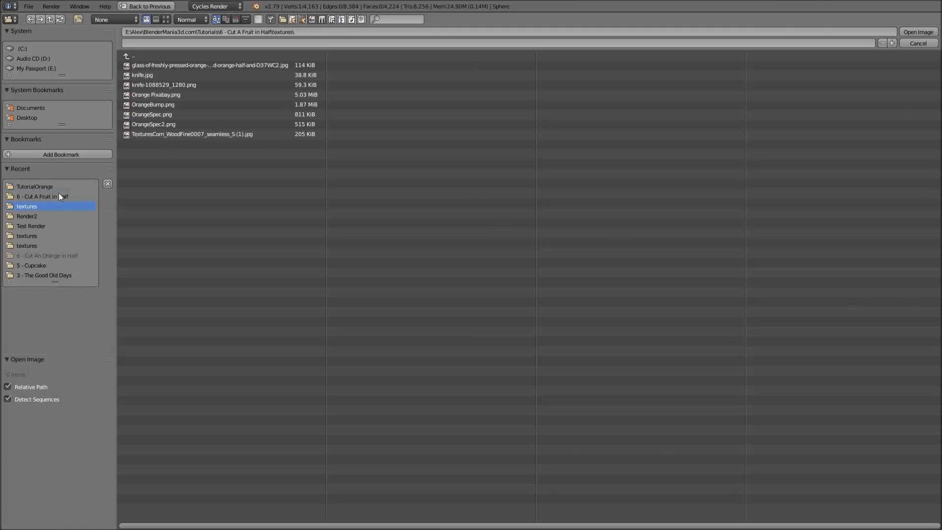
double_click(163, 95)
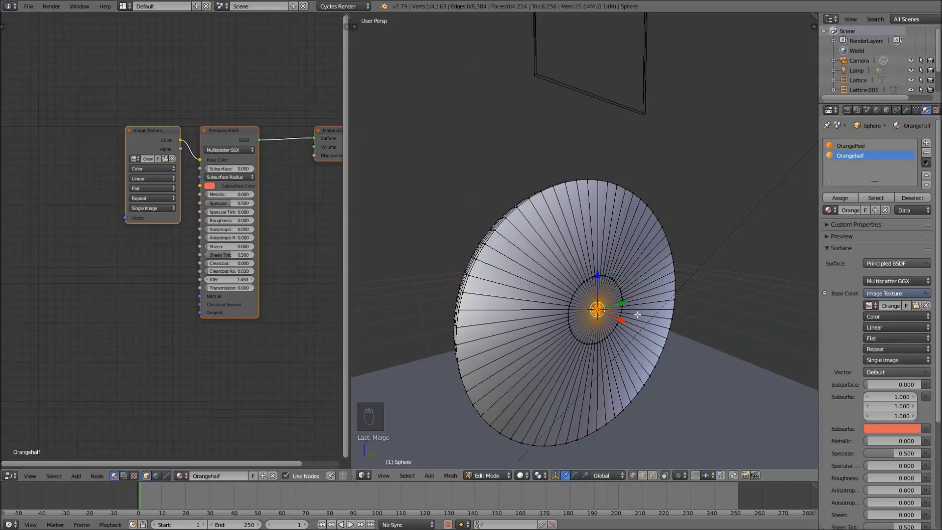
Grow the selection from the center vertex to the whole cut face and align the view to the right side
key(ctrl+KP_Add)
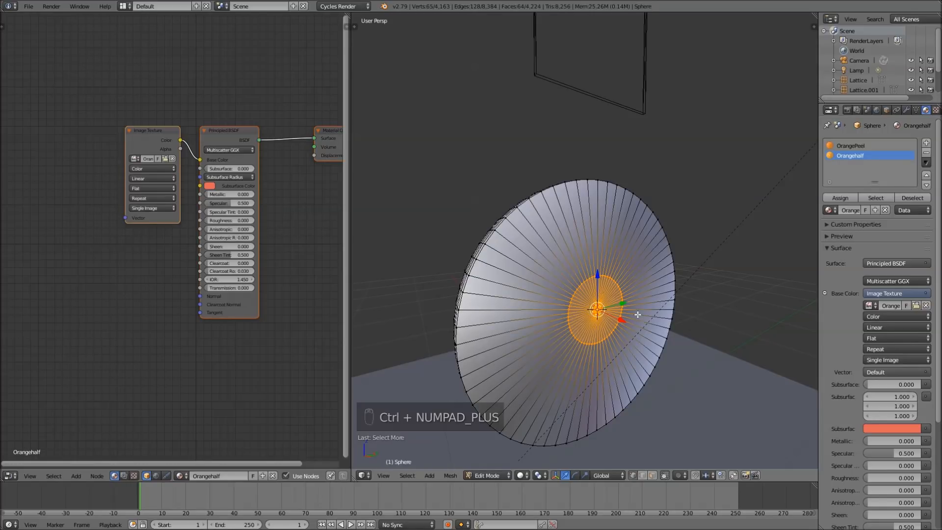
key(ctrl+KP_Add)
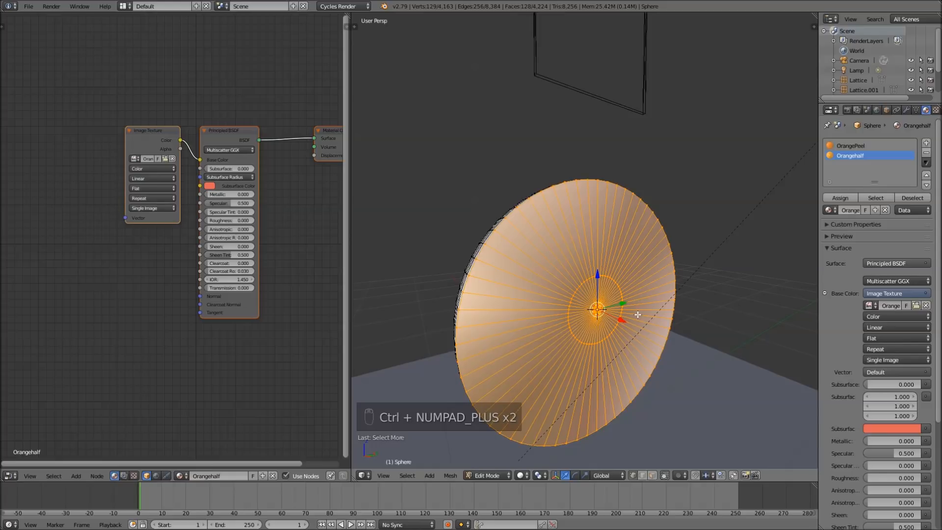
key(KP_3)
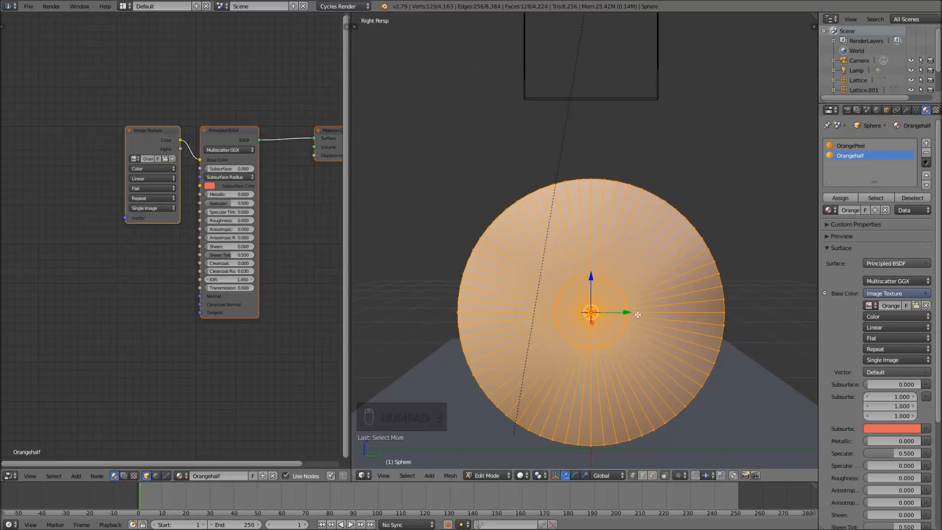
Set the viewport shading to Texture and change the node editor area to the UV/Image Editor
click(526, 475)
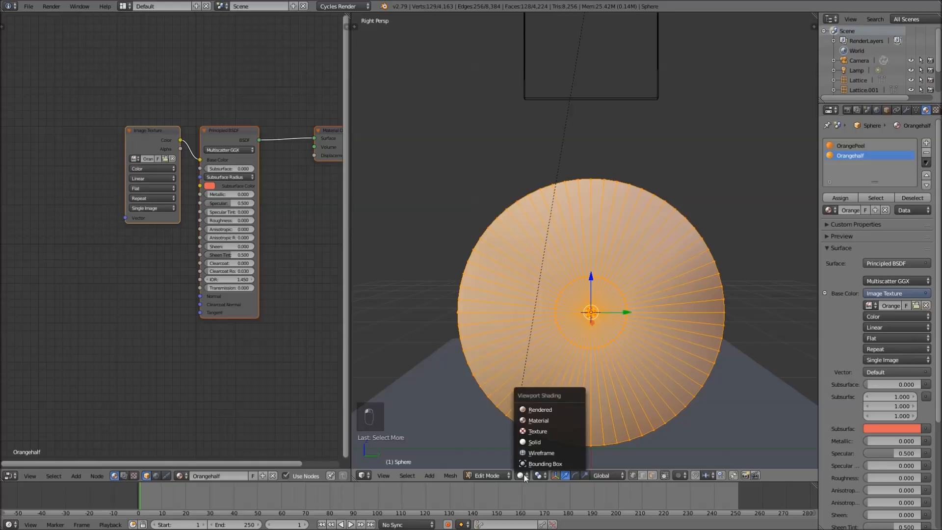
click(535, 430)
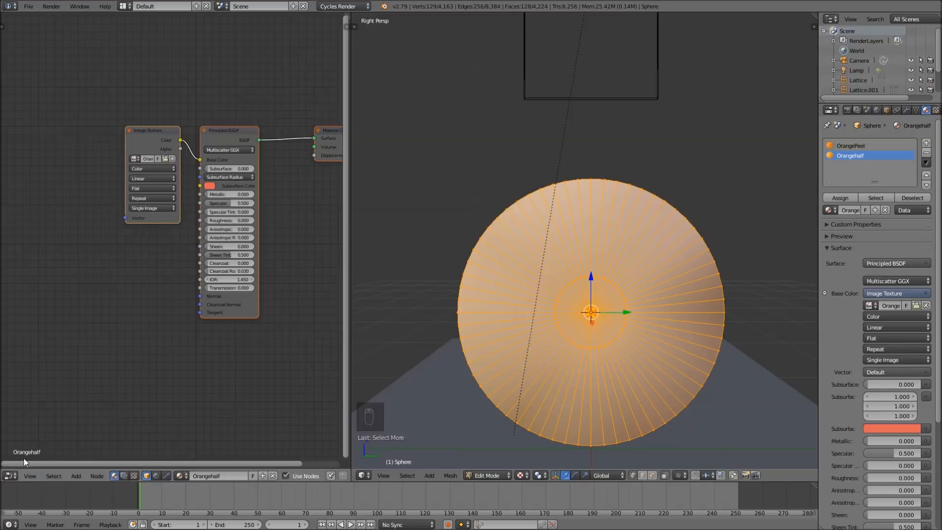
click(7, 479)
click(36, 401)
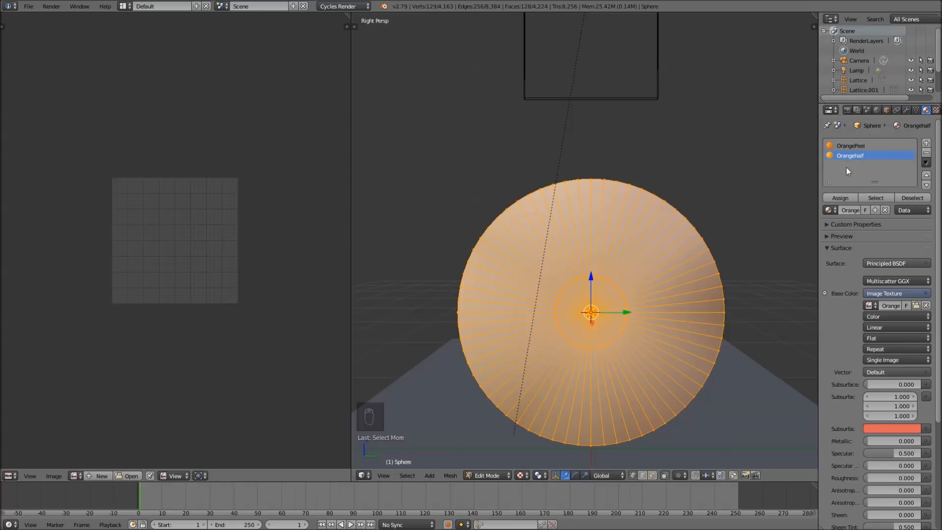
Assign the Orangehalf material to the selected cut face and unwrap it
click(838, 197)
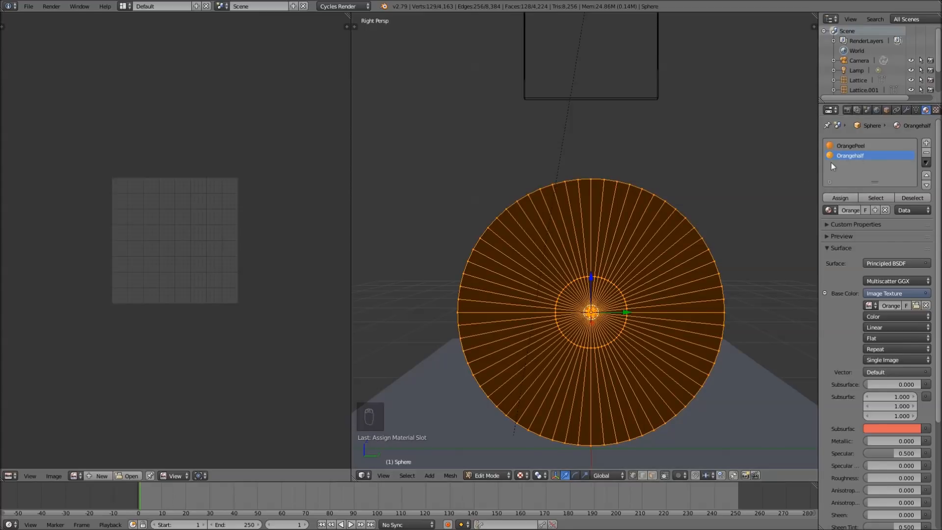
key(u)
click(664, 275)
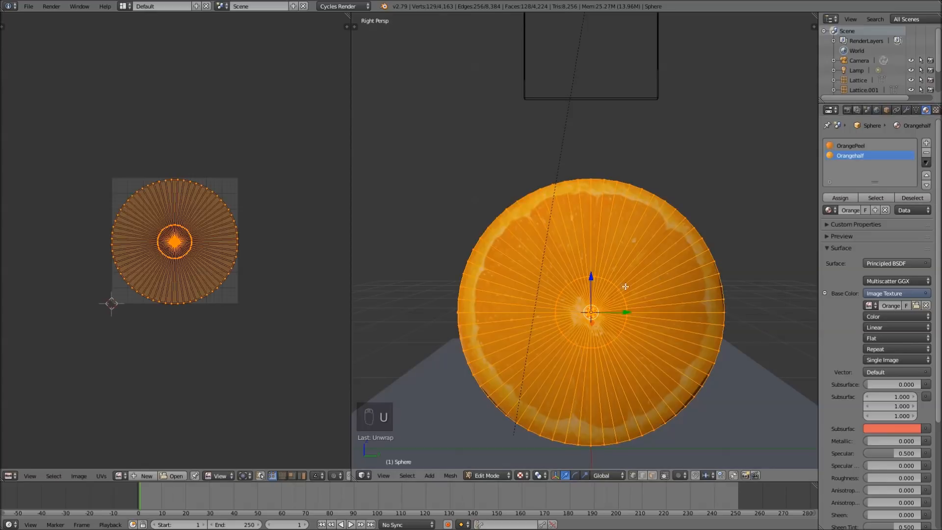
Display Orange Pixabay.png behind the UVs and scale the UV disc down slightly to sit inside the peel edge
click(120, 475)
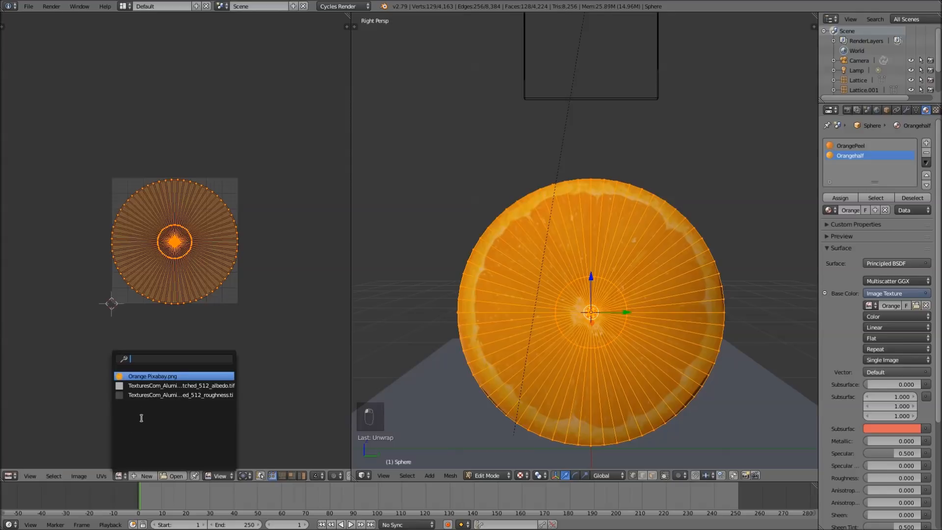
click(139, 376)
scroll(197, 348, down, 4)
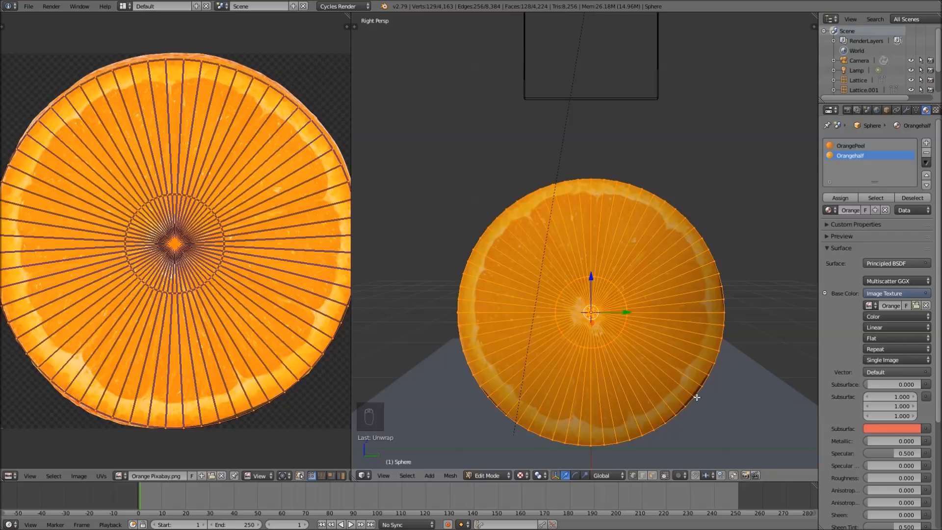
key(s)
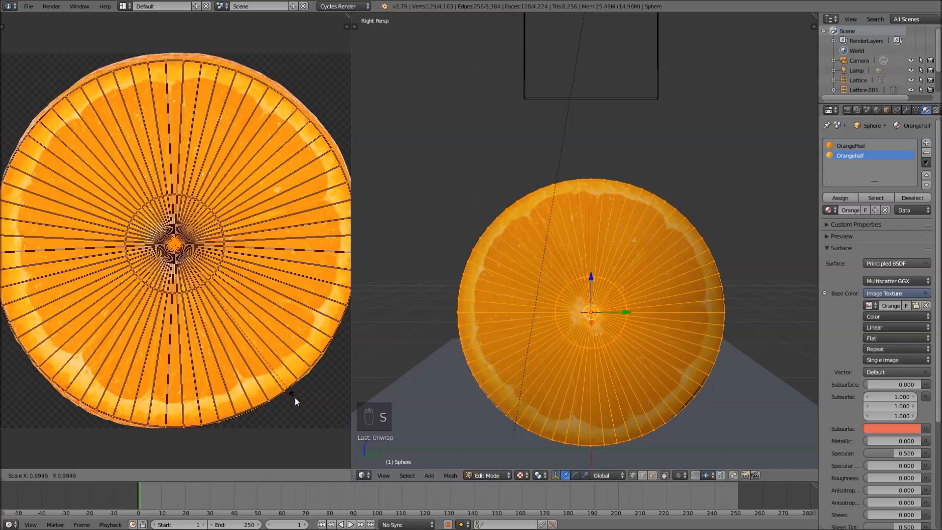
click(290, 393)
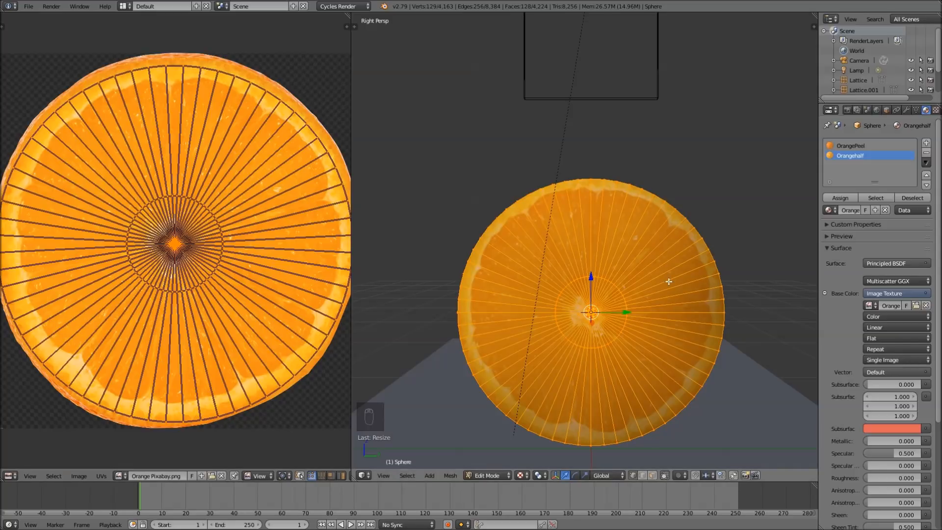
Reveal the hidden half of the orange and hide the linked half with the textured cut face
middle_drag(632, 283, 701, 289)
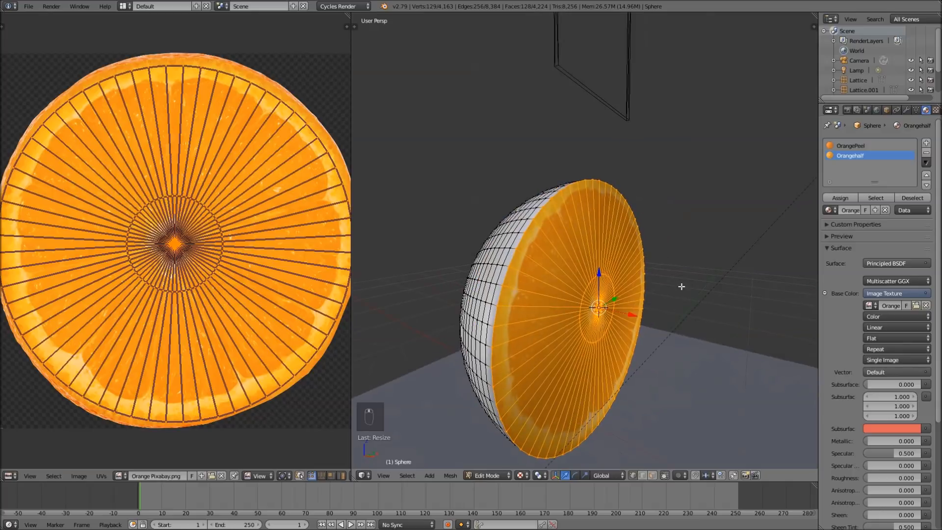
key(alt+h)
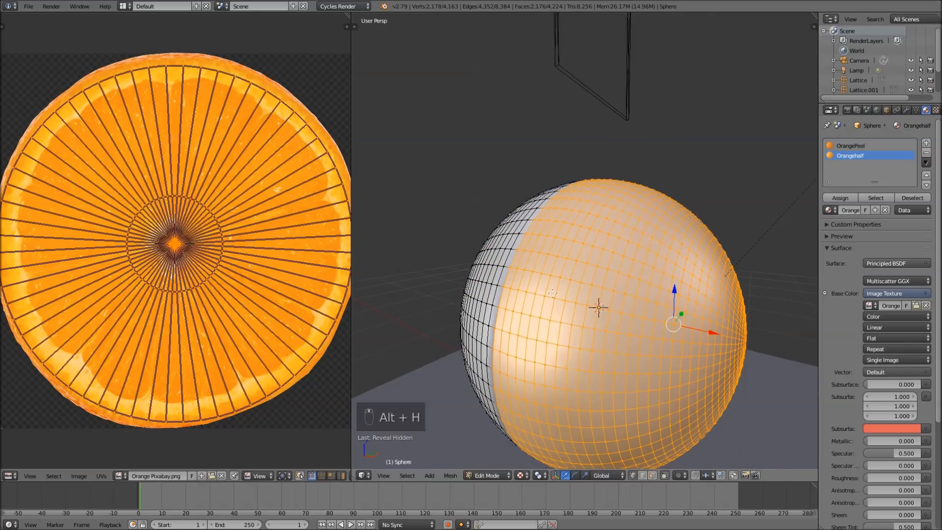
middle_drag(540, 291, 579, 295)
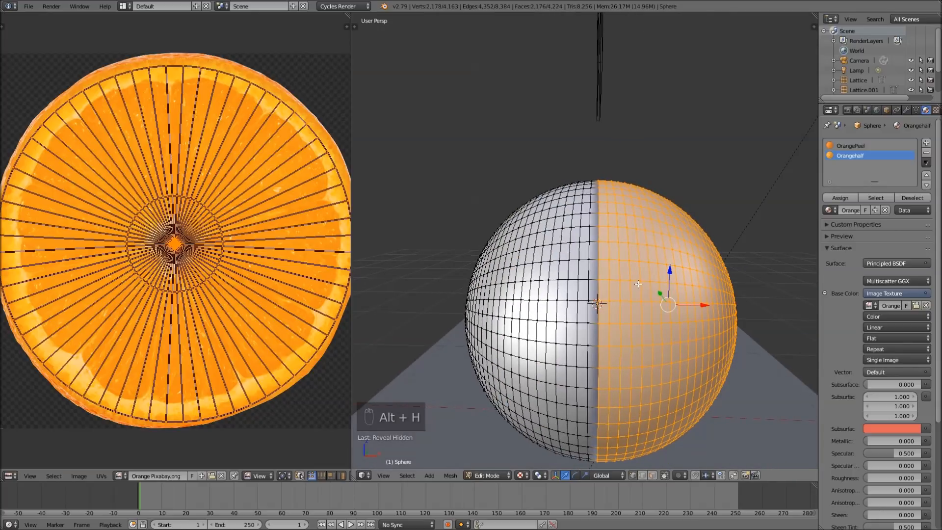
click(574, 288)
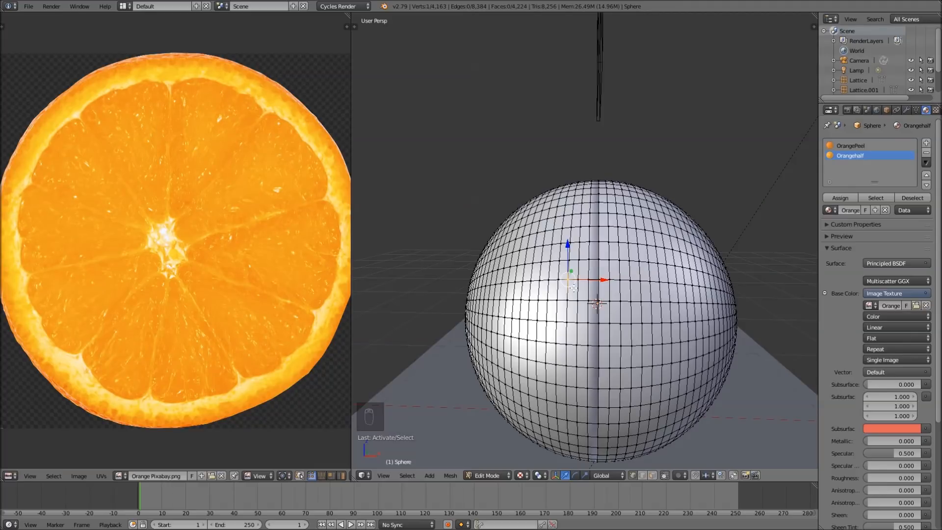
key(ctrl+l)
key(h)
Extrude the open rim loop of the remaining half in place and scale it inward to less than half size, excluding the X axis
middle_drag(574, 288, 652, 262)
alt+right_click(661, 262)
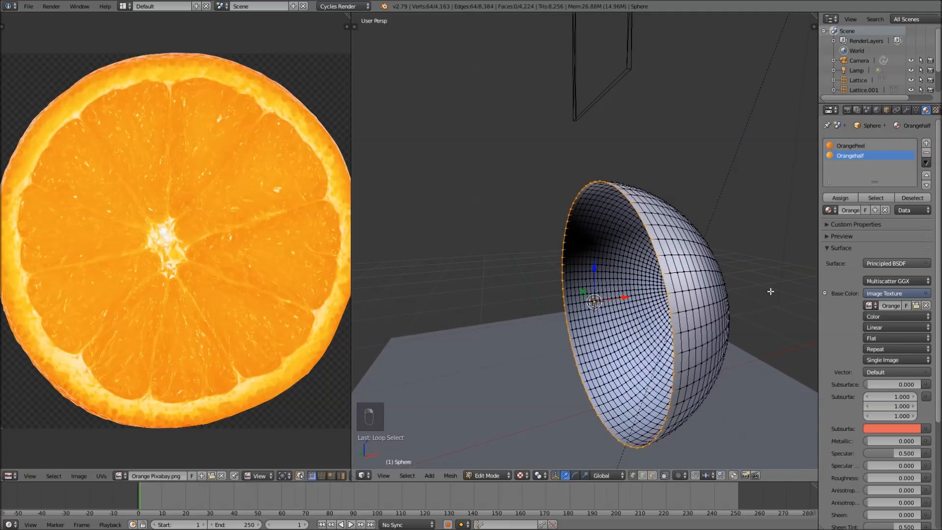
key(e)
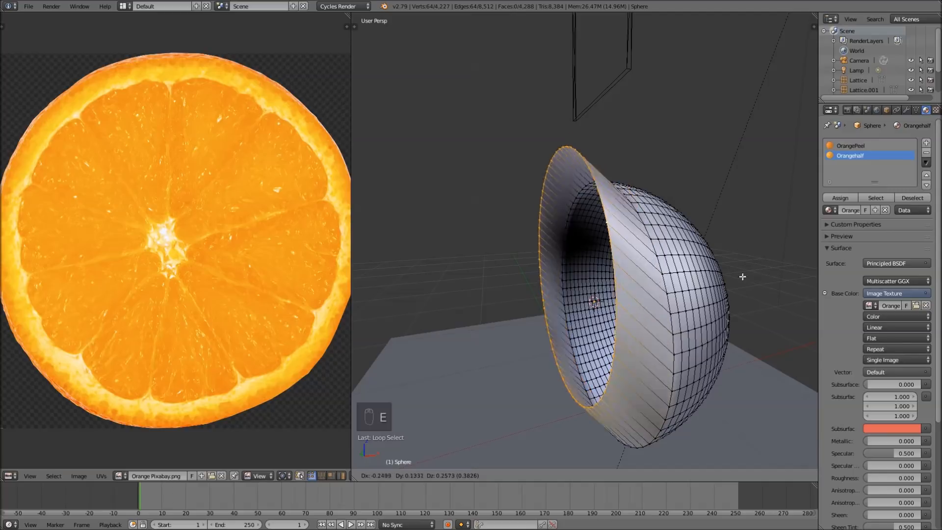
right_click(761, 298)
key(s)
key(shift+x)
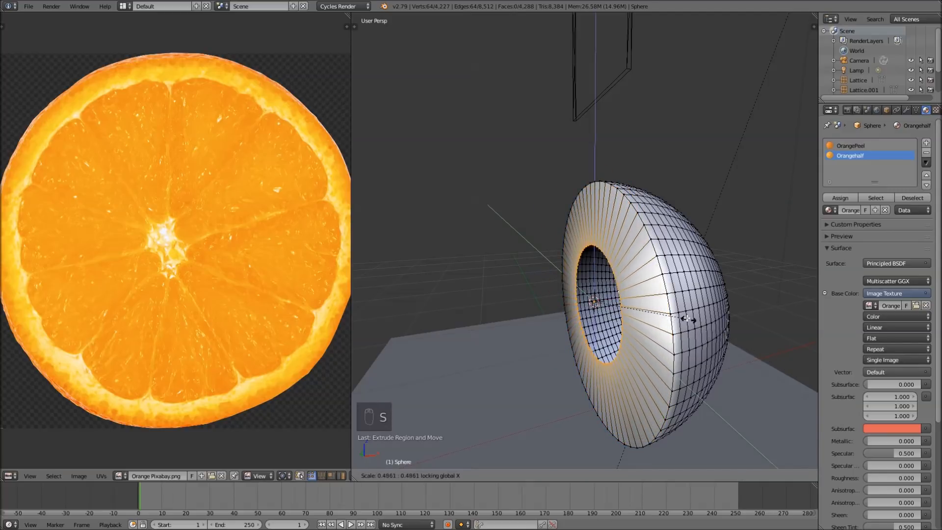
click(681, 313)
Extrude the inner loop of the second half in place and merge its vertices at the center
key(e)
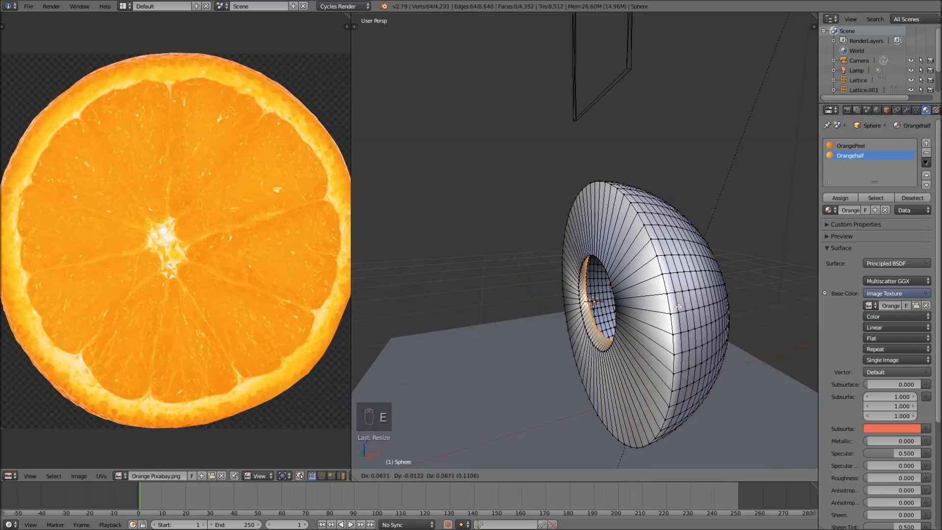
right_click(678, 306)
key(w)
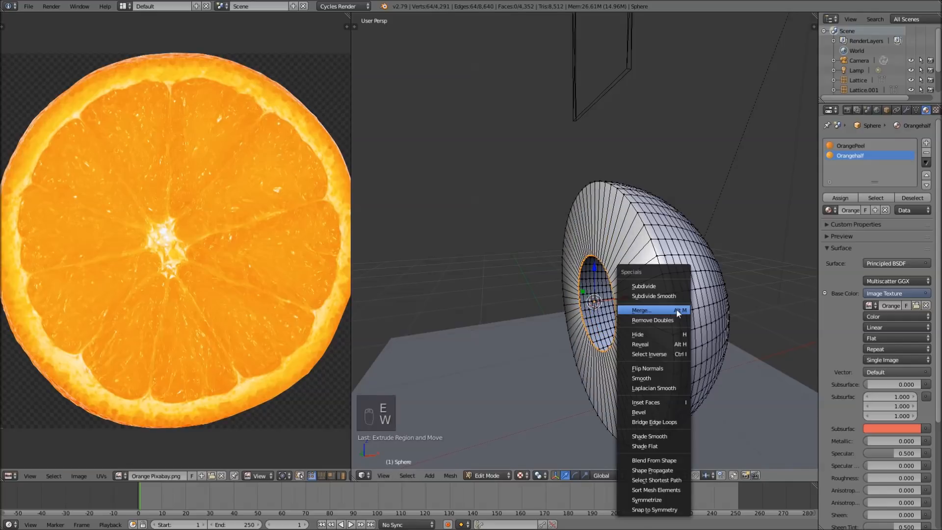
click(677, 311)
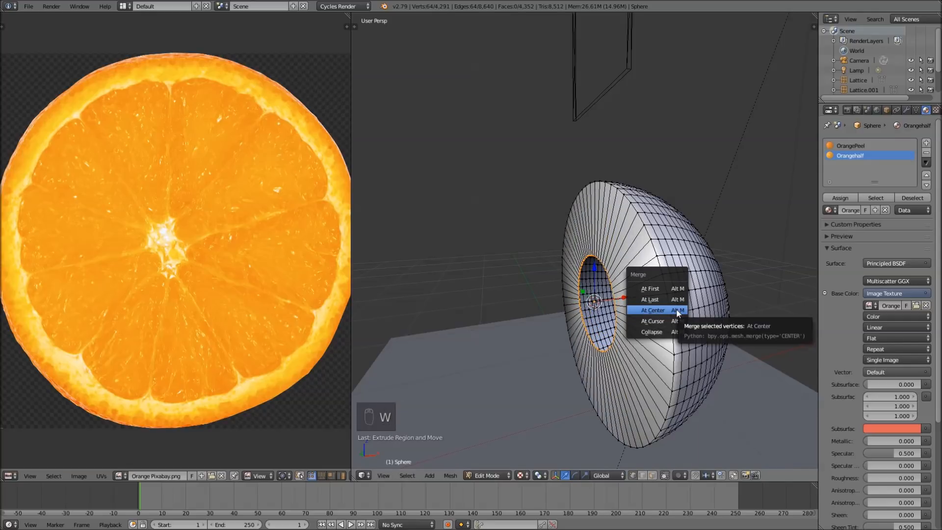
click(677, 311)
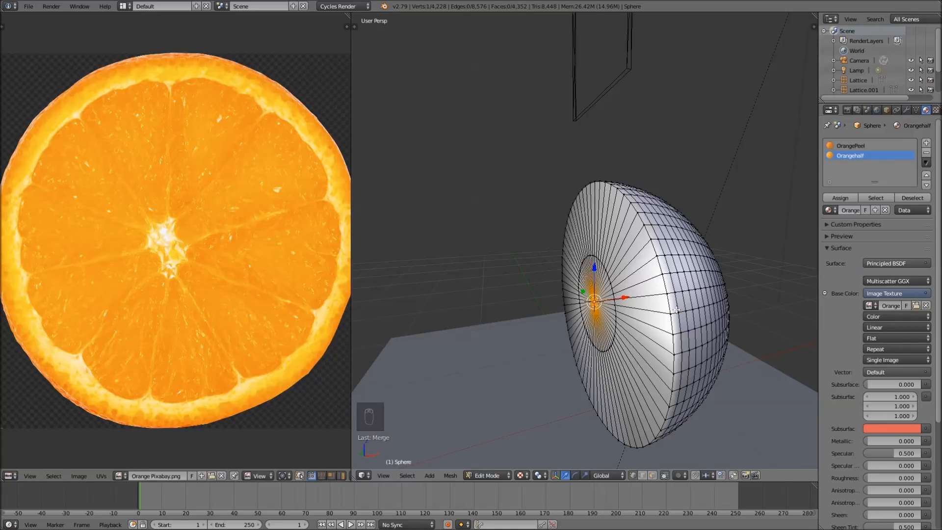
Select the second half's entire cut face, align the view to the left side, and assign Orangehalf to it
key(ctrl+KP_Add)
key(ctrl+KP_Add)
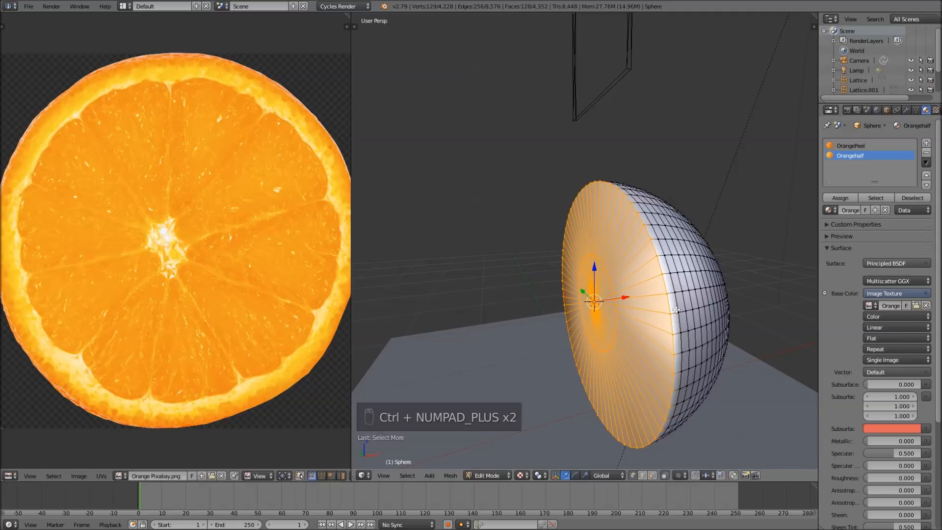
key(ctrl+KP_3)
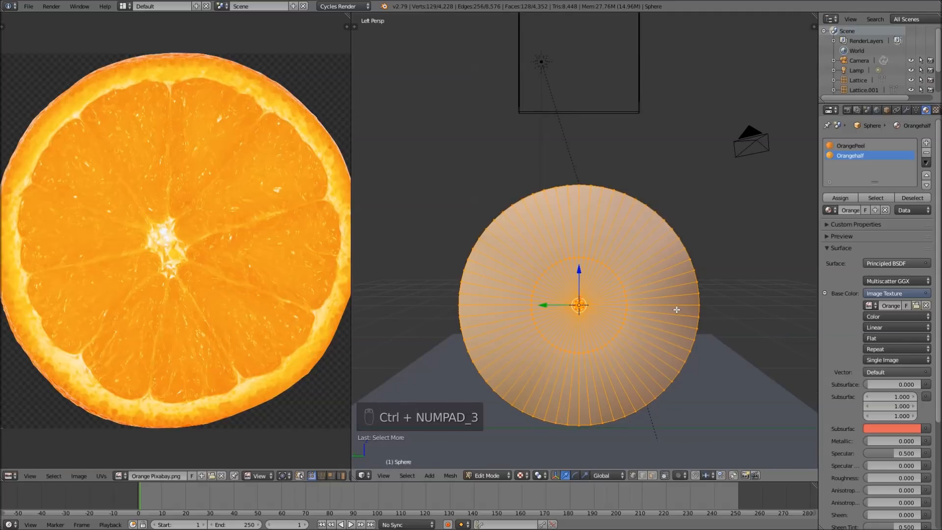
click(841, 198)
Unwrap the second cut face and scale its UVs down slightly to fit inside the orange image's peel
key(u)
click(576, 310)
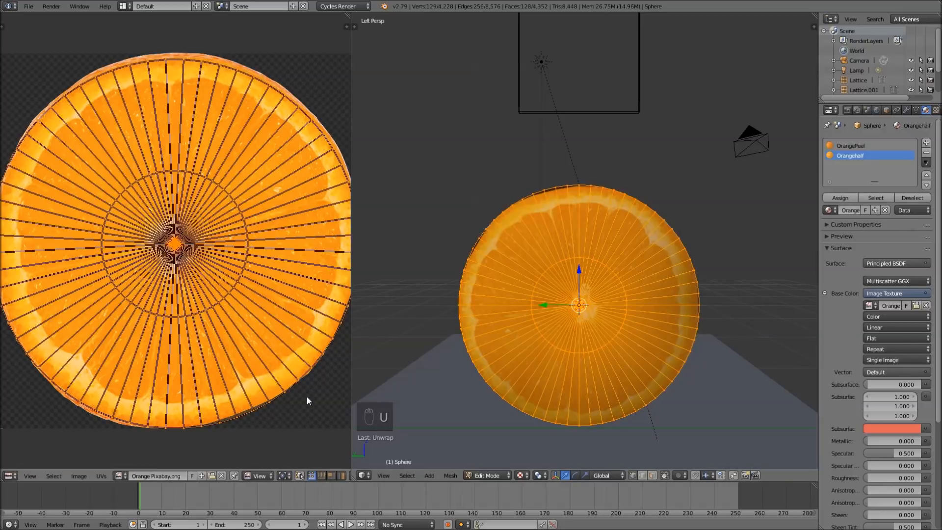
key(s)
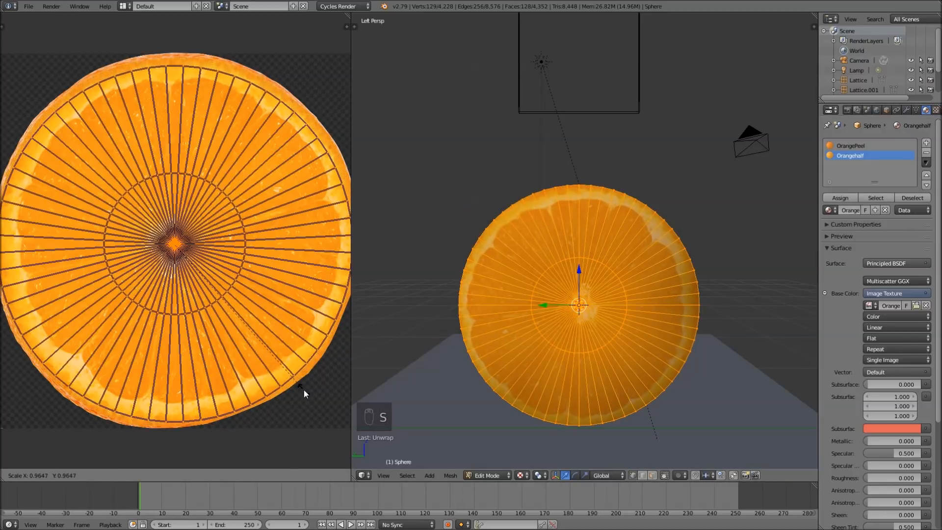
click(304, 390)
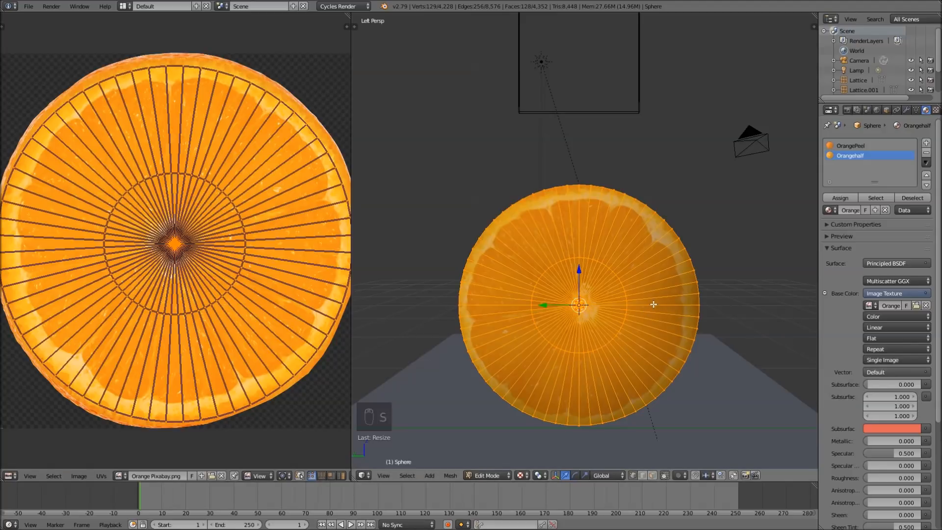
Leave Edit Mode and preview the whole orange with Rendered viewport shading
middle_drag(691, 219, 587, 229)
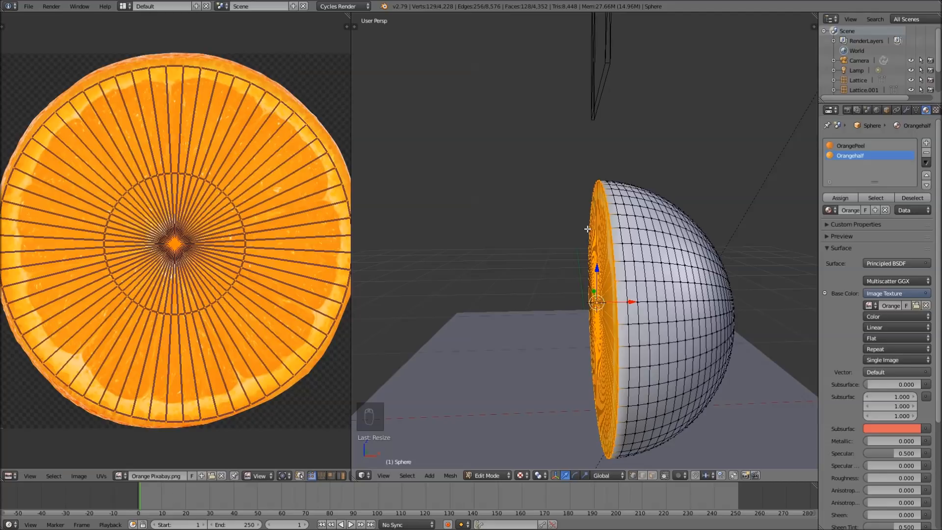
scroll(588, 228, down, 4)
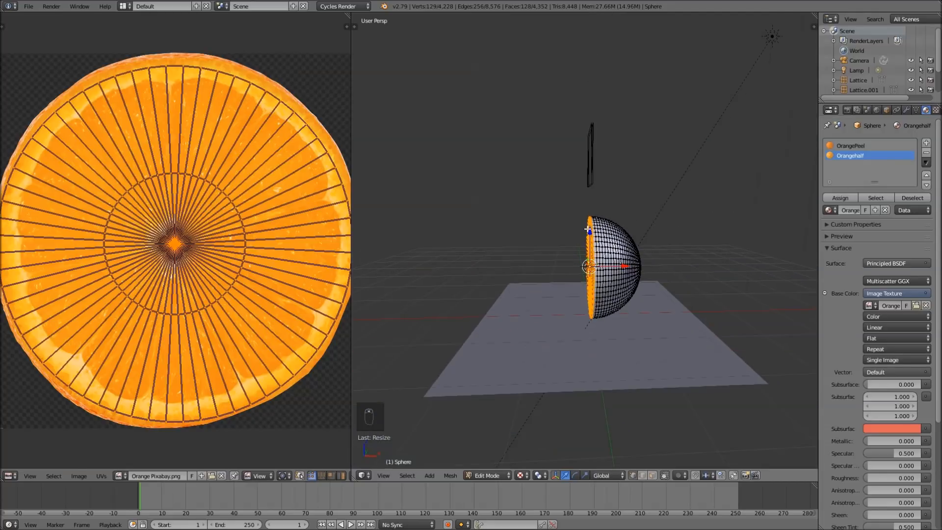
key(Tab)
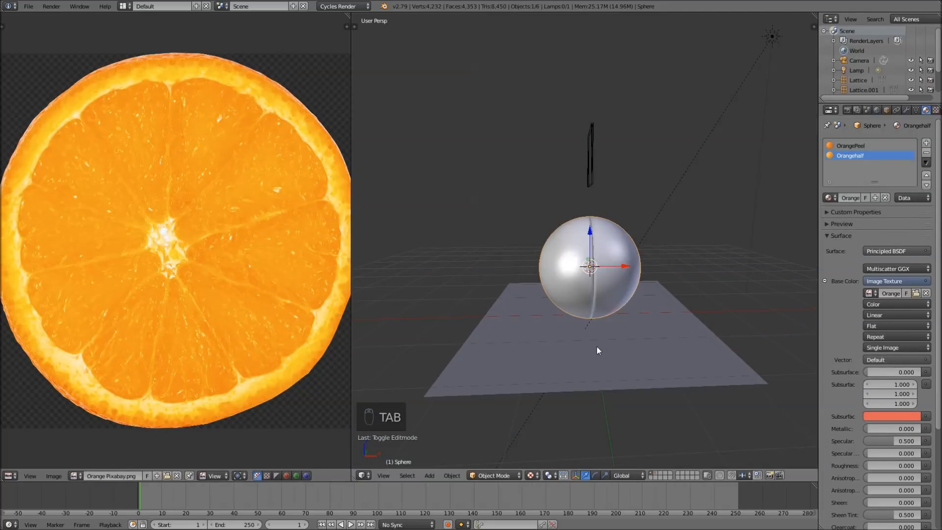
click(531, 476)
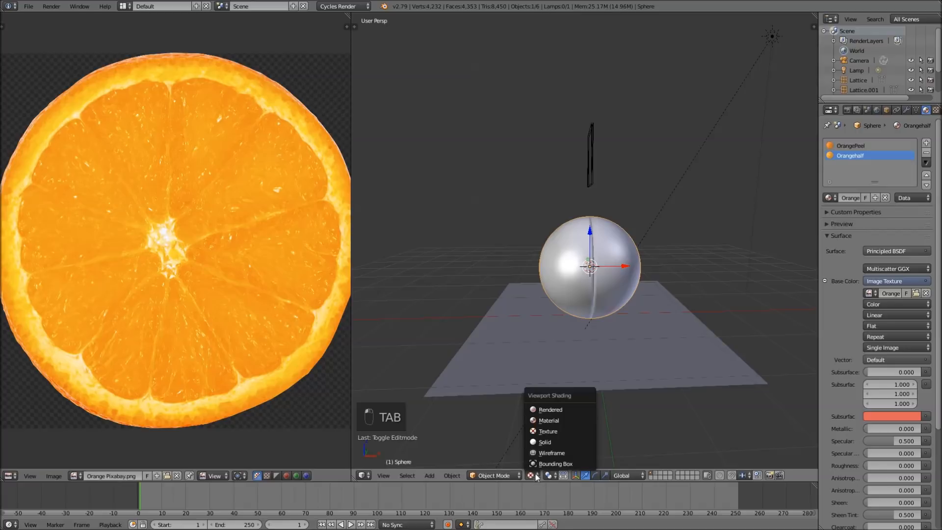
click(553, 408)
scroll(654, 261, up, 5)
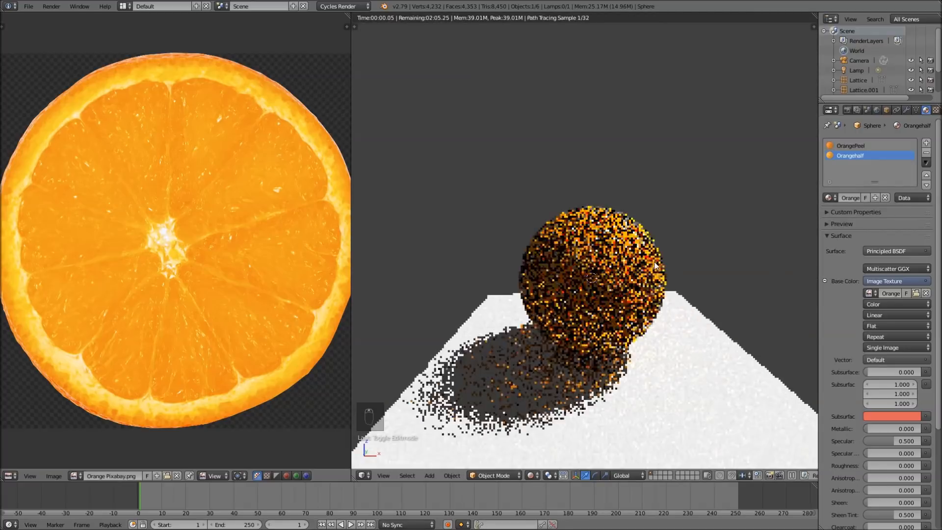
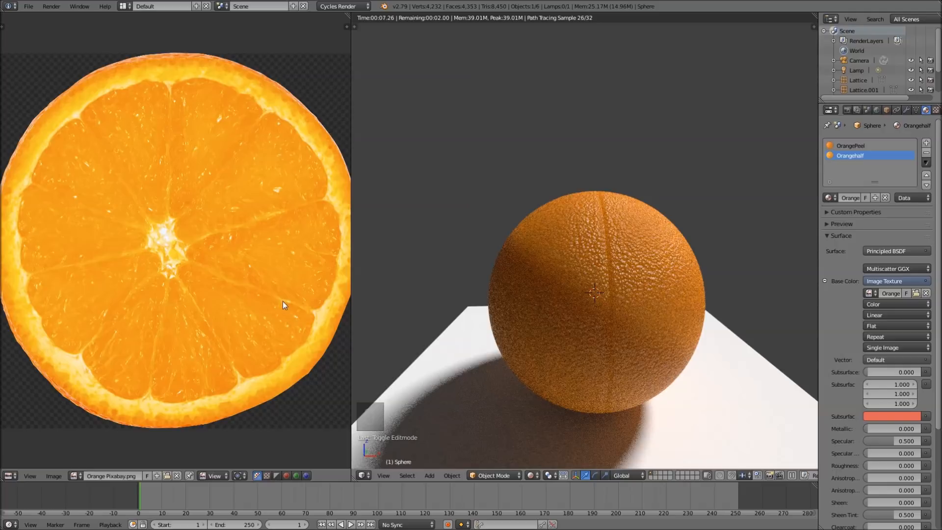
Switch the image editor to a 3D View, enter Edit Mode on the orange, reveal its hidden half and deselect everything
click(10, 475)
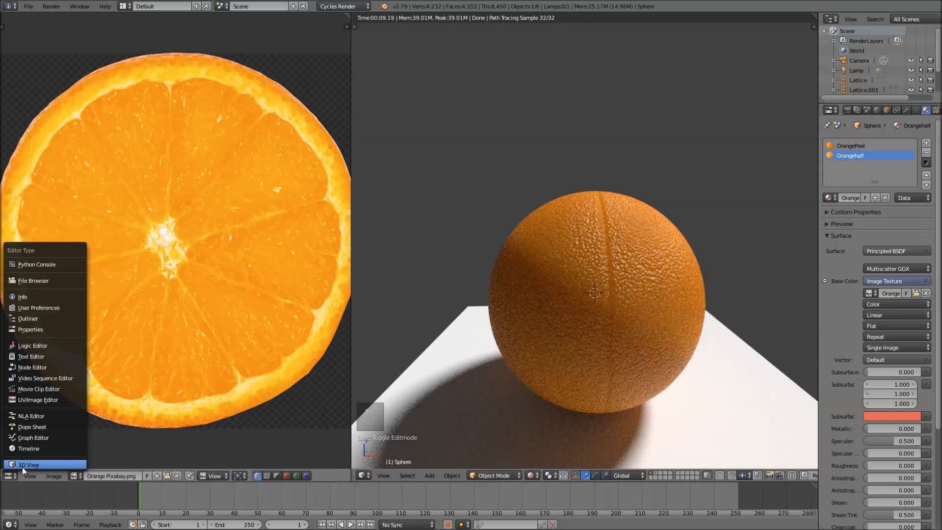
click(22, 464)
scroll(113, 353, up, 5)
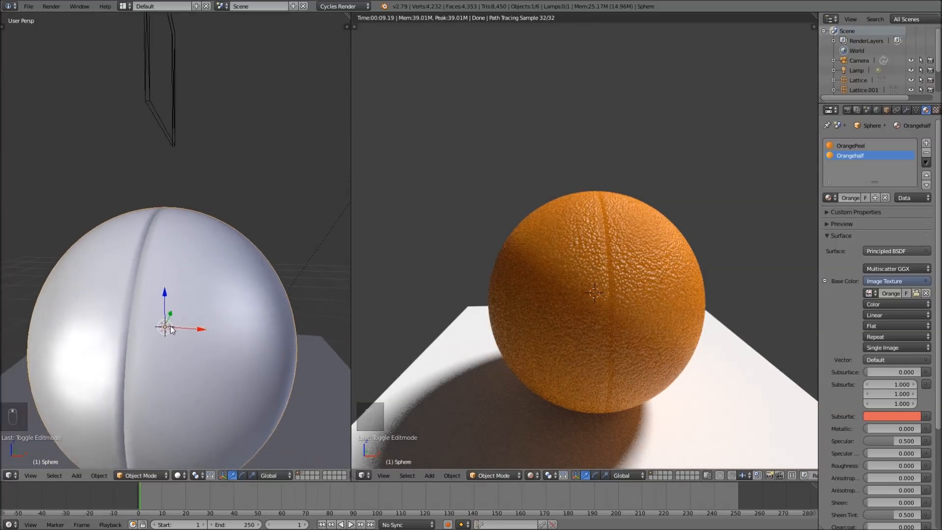
middle_drag(170, 326, 195, 298)
key(Tab)
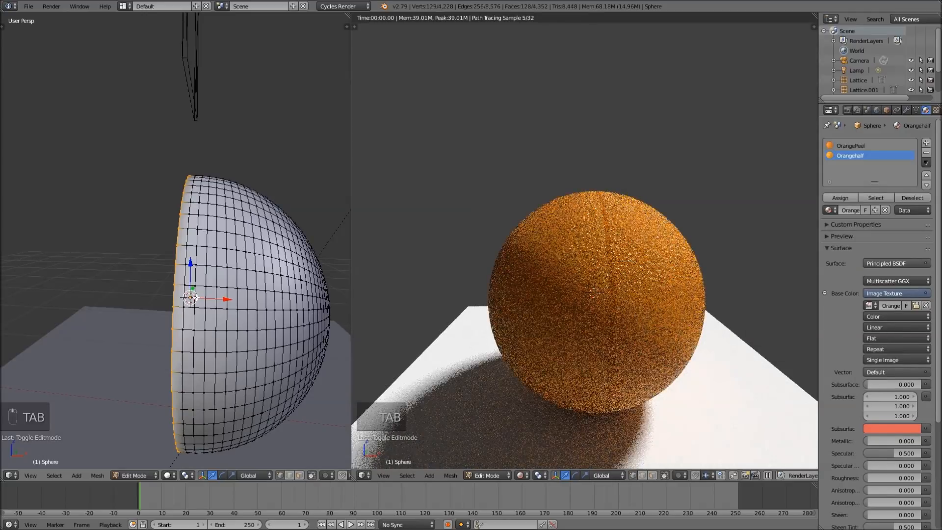
key(alt+h)
key(a)
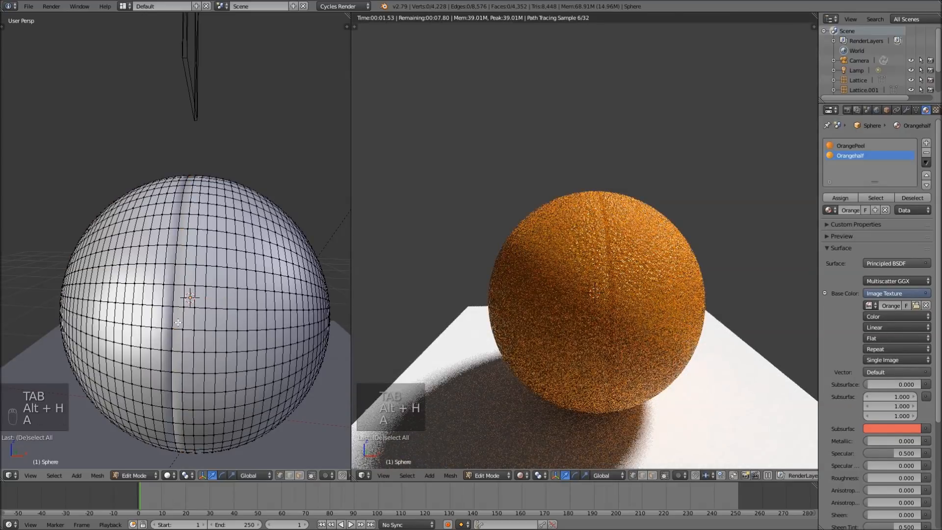
Add a loop cut on one side of the orange's seam and slide it close to the cut edge
scroll(178, 322, up, 1)
key(ctrl+r)
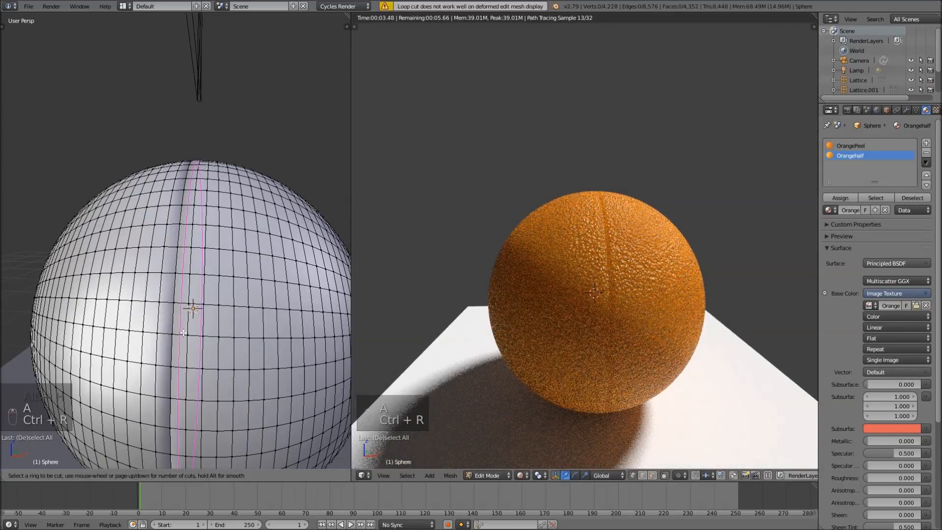
click(184, 333)
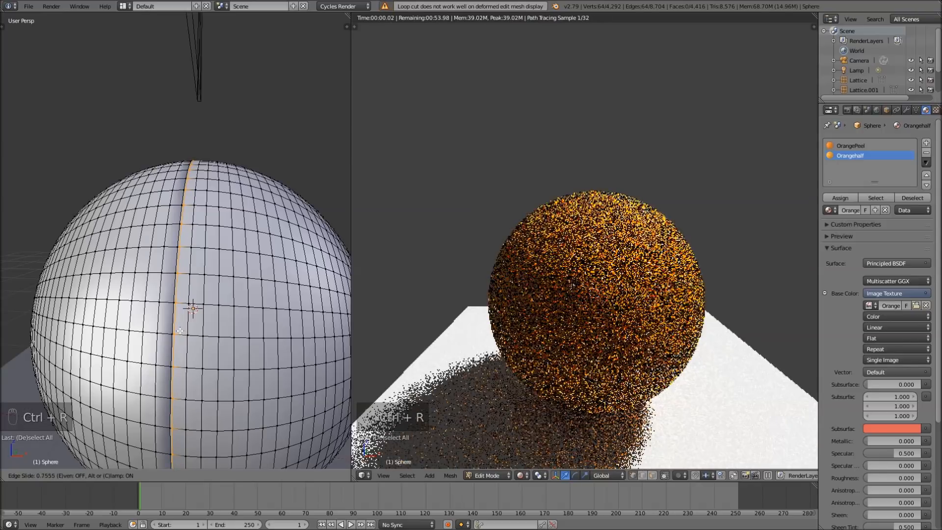
click(171, 334)
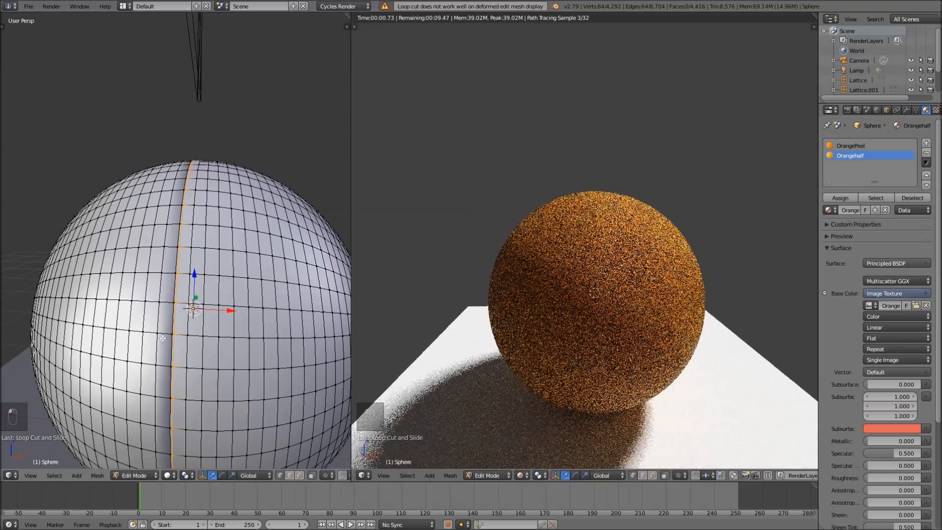
Add a matching loop cut on the other side of the seam and slide it tight against the cut edge
key(a)
scroll(162, 339, up, 2)
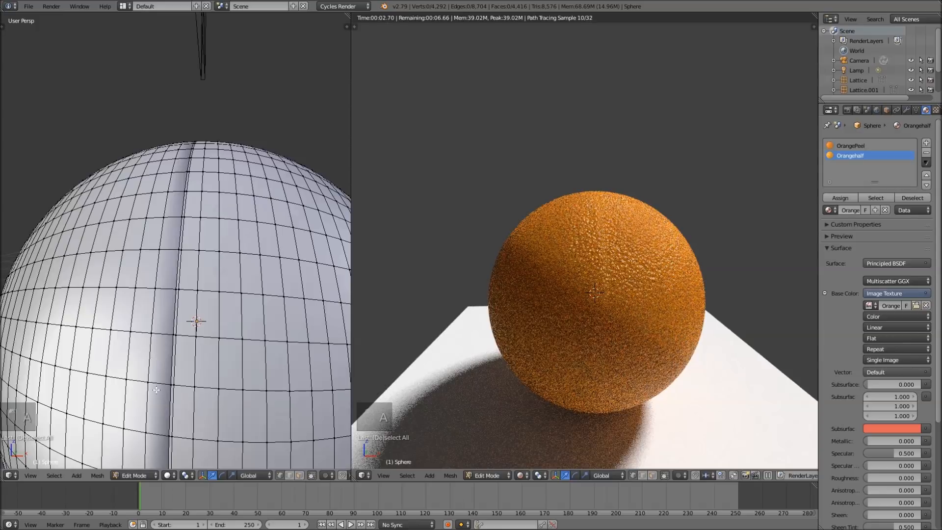
key(ctrl+r)
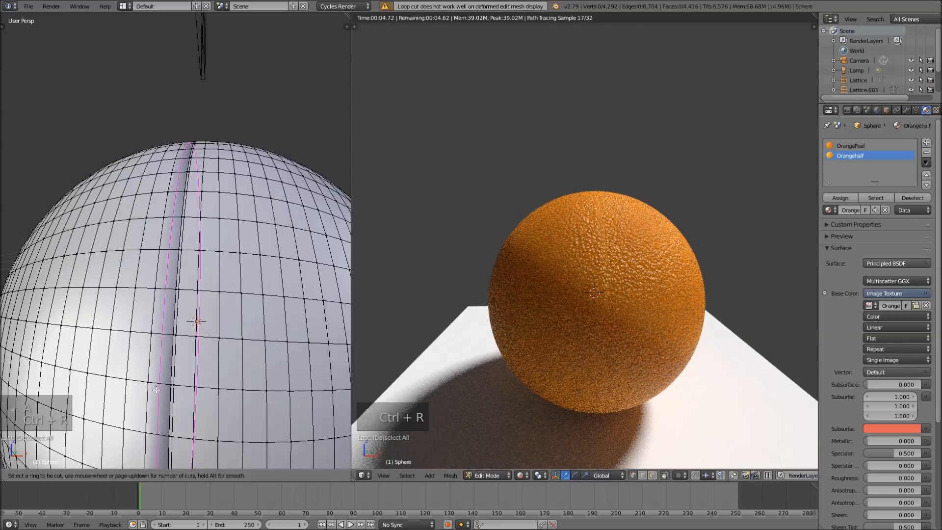
click(157, 390)
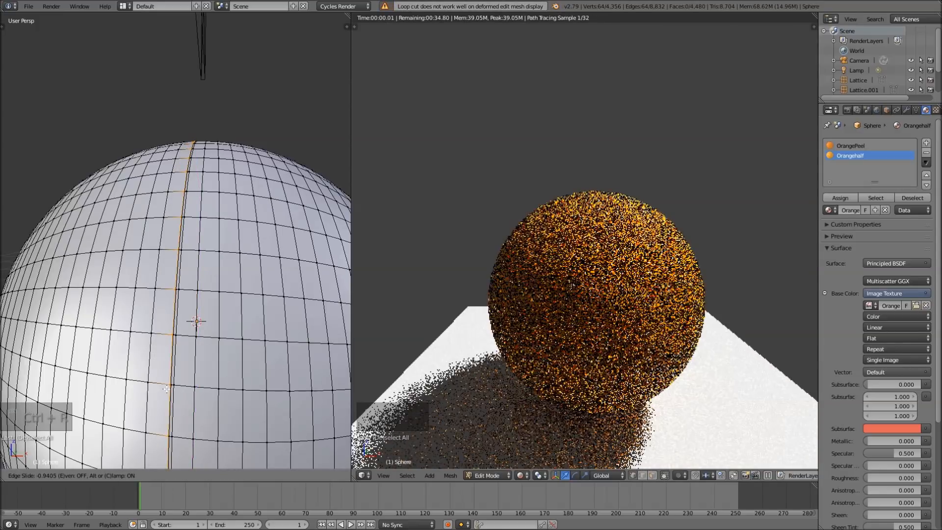
click(167, 389)
Leave Edit Mode, check the seam in the rendered preview, and return the viewport to Solid shading
key(Tab)
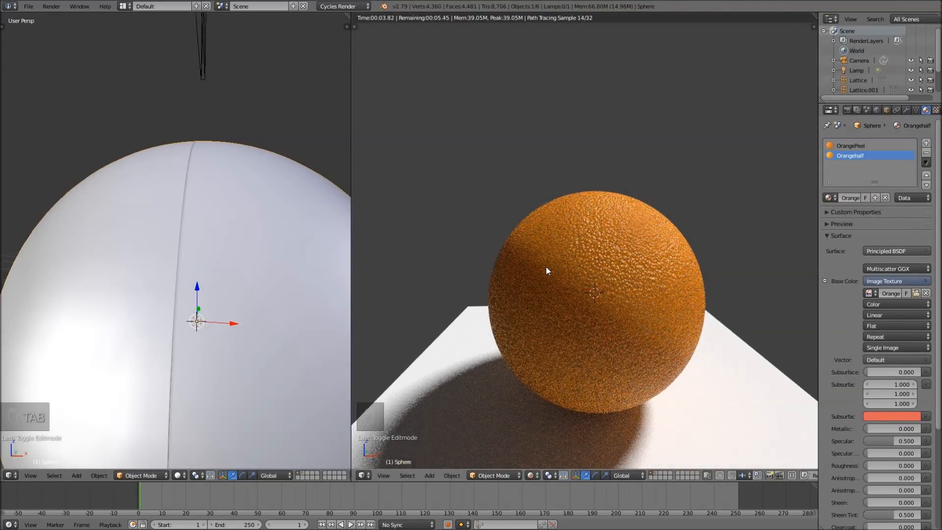
scroll(545, 266, down, 3)
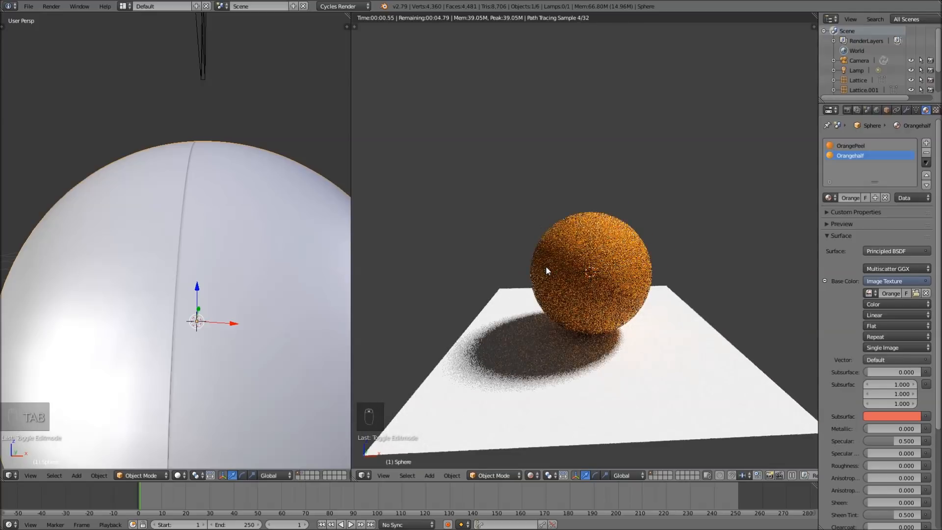
scroll(546, 266, down, 3)
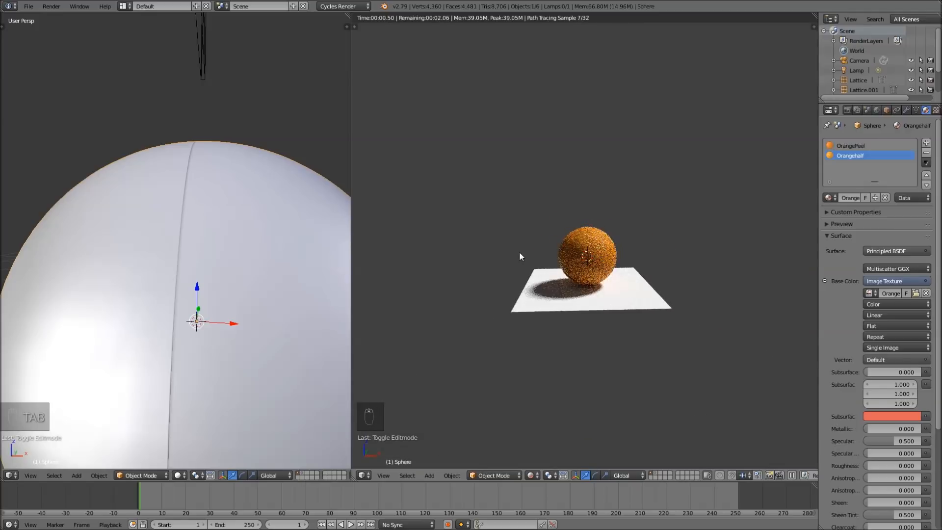
key(z)
key(z)
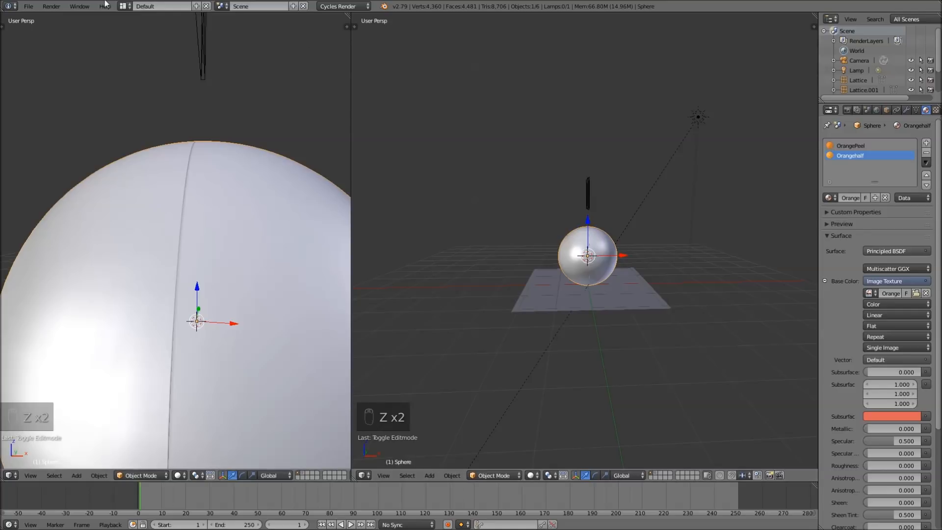
Save the project under the existing file name Orange2.blend in the TutorialOrange folder
click(34, 6)
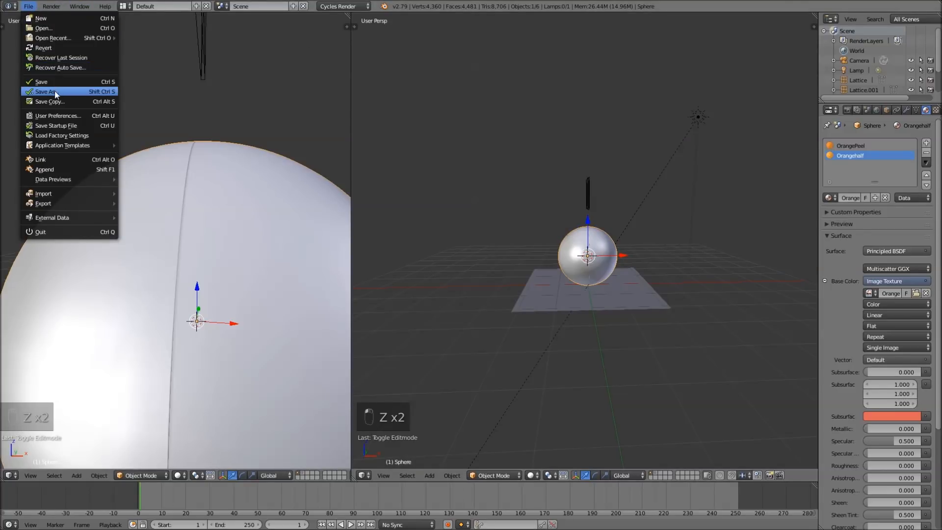
click(56, 91)
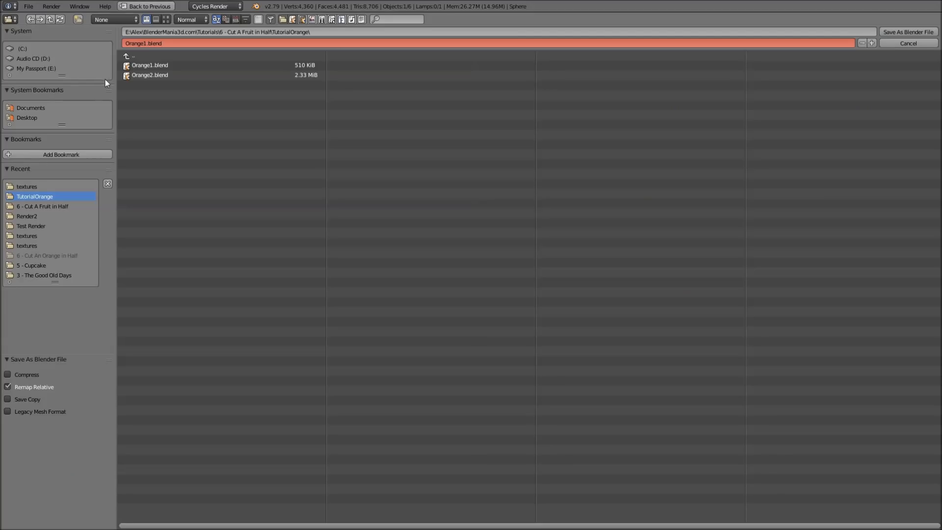
double_click(143, 75)
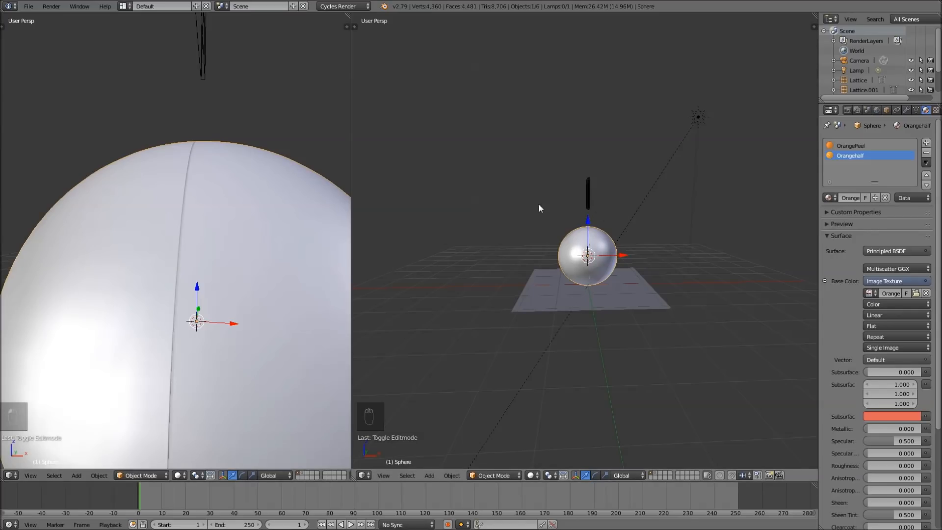
Join the two 3D viewports into a single large one
middle_drag(553, 207, 611, 206)
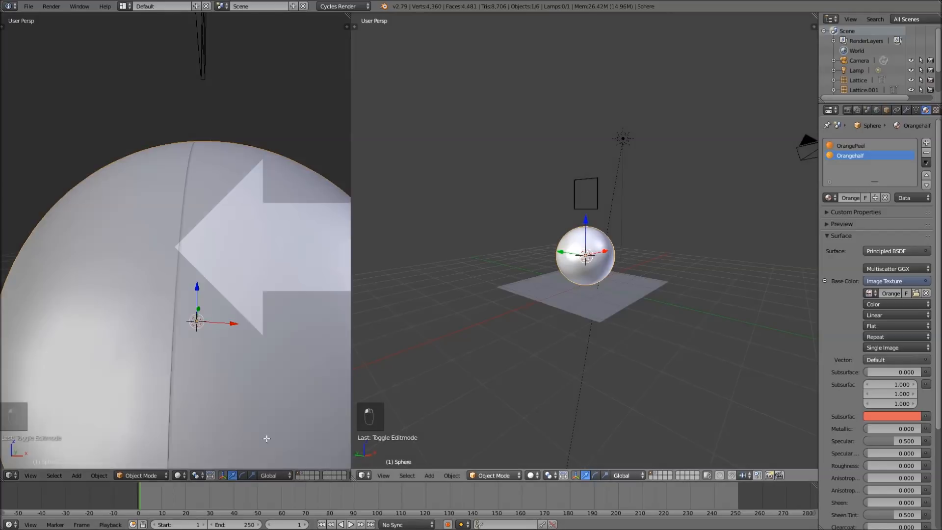
drag(266, 438, 274, 432)
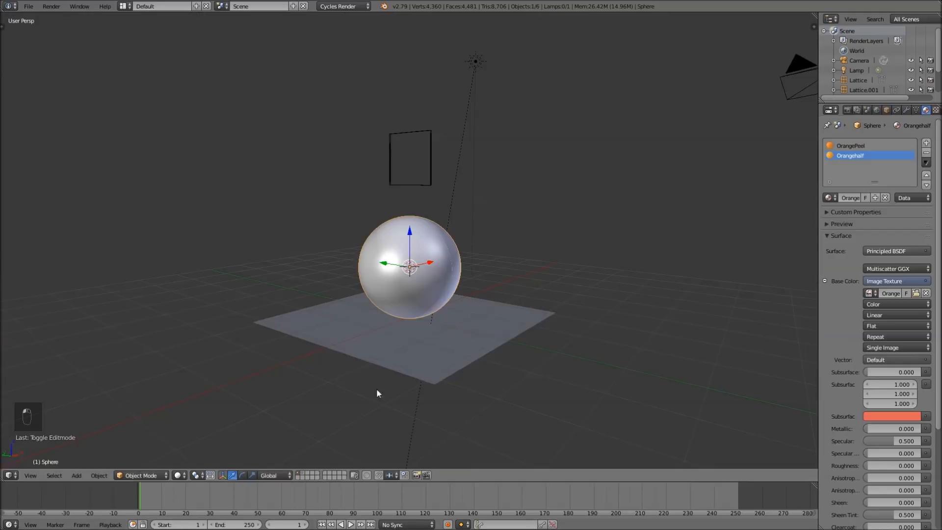
Select all knife parts on layer 2, move them to layer 1, and display layer 1
key(2)
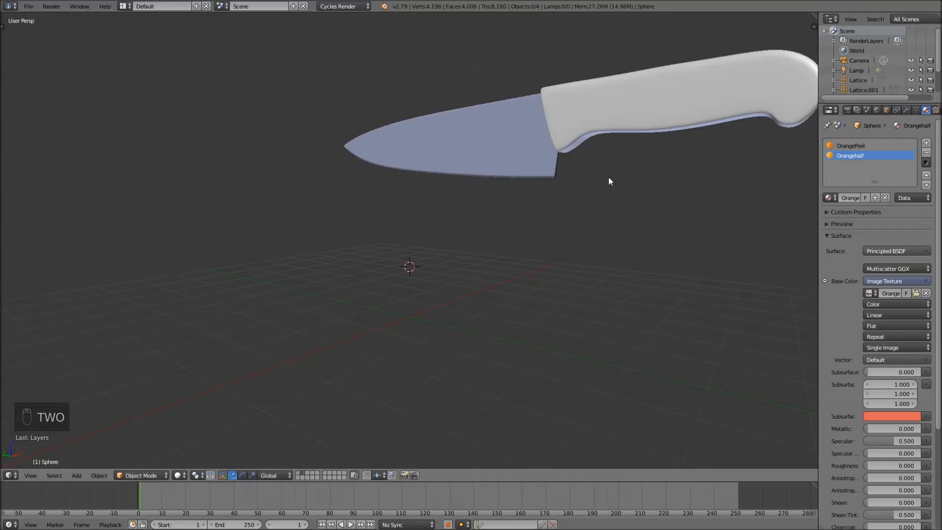
scroll(609, 181, down, 5)
key(a)
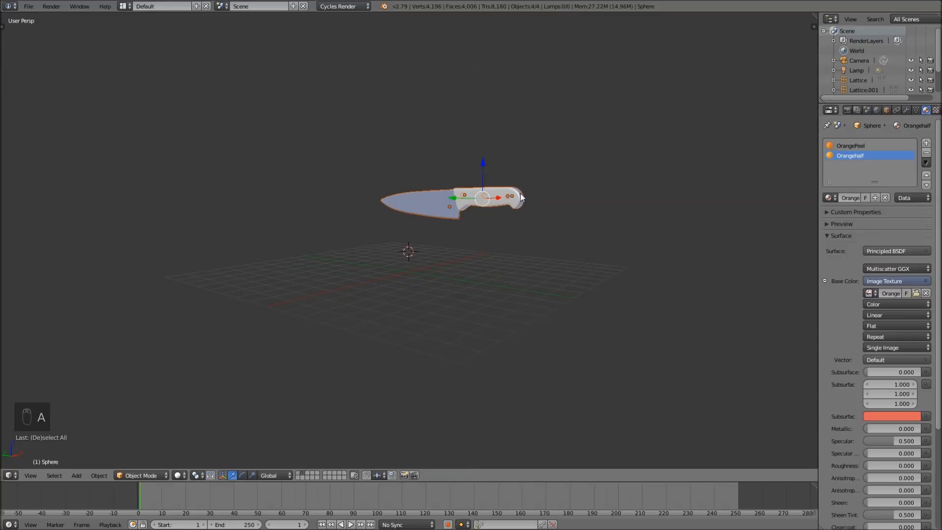
key(m)
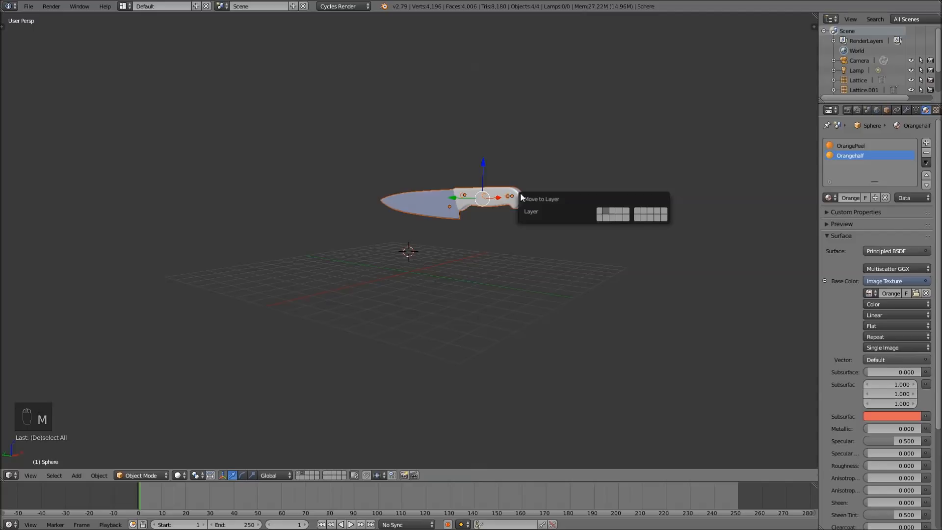
key(1)
key(1)
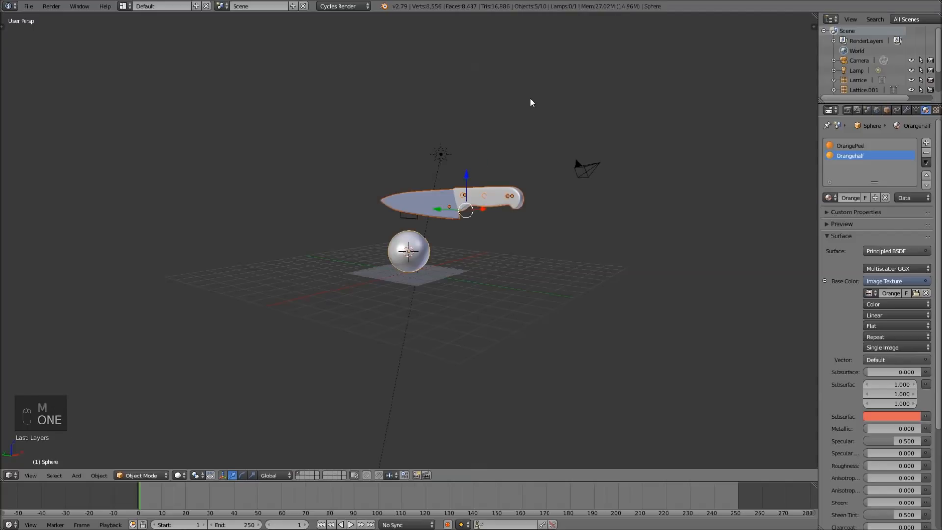
Scale up the ground plane under the orange to more than twice its size
scroll(528, 166, up, 5)
right_click(502, 319)
key(s)
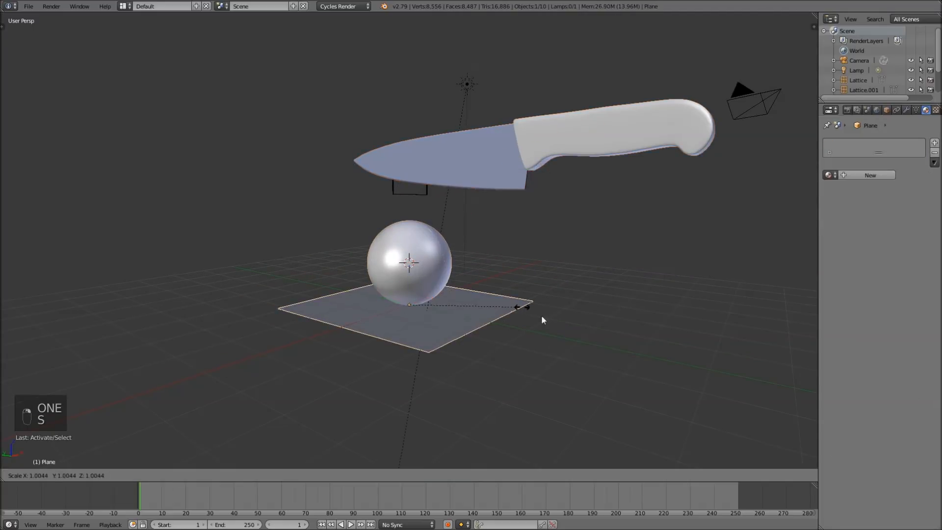
click(664, 364)
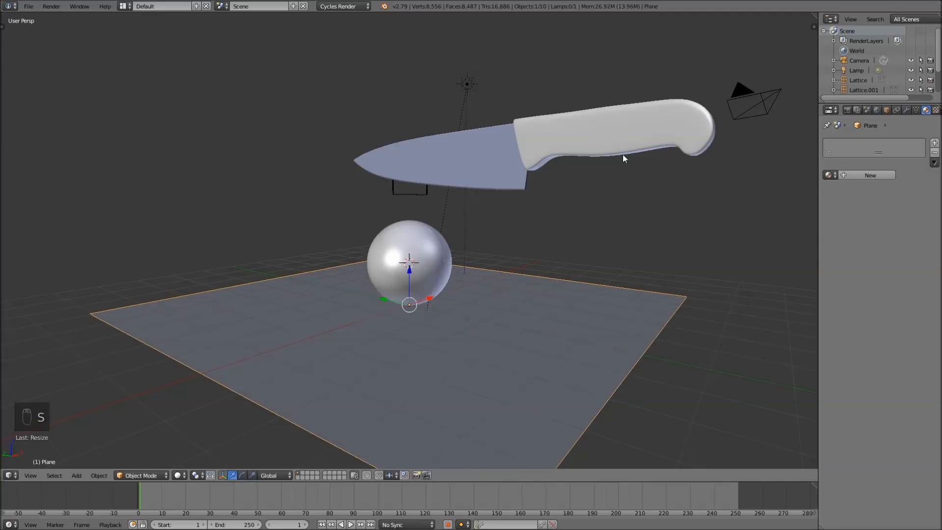
right_click(680, 152)
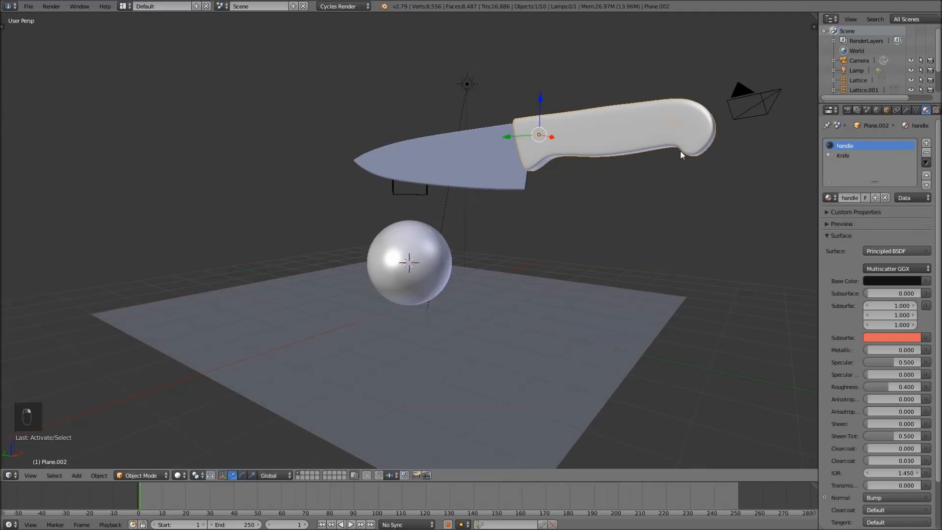
key(g)
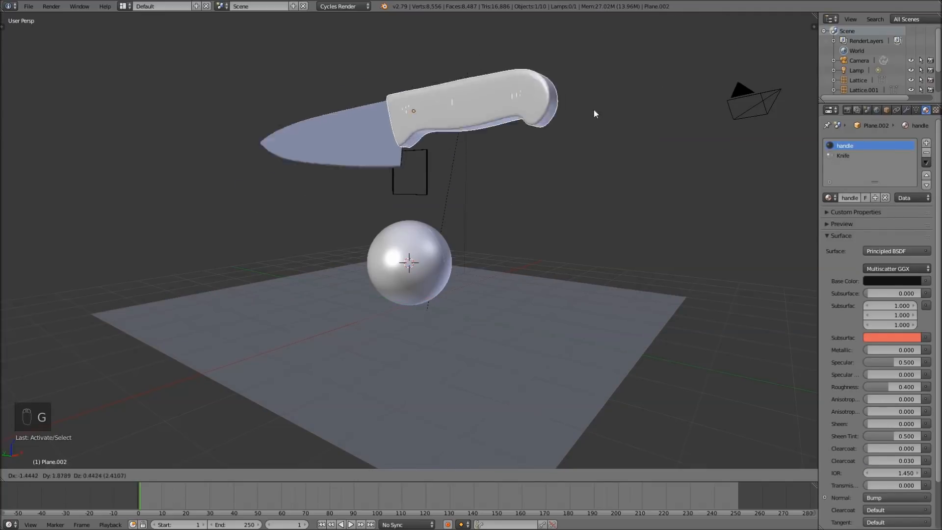
right_click(536, 116)
scroll(538, 140, up, 4)
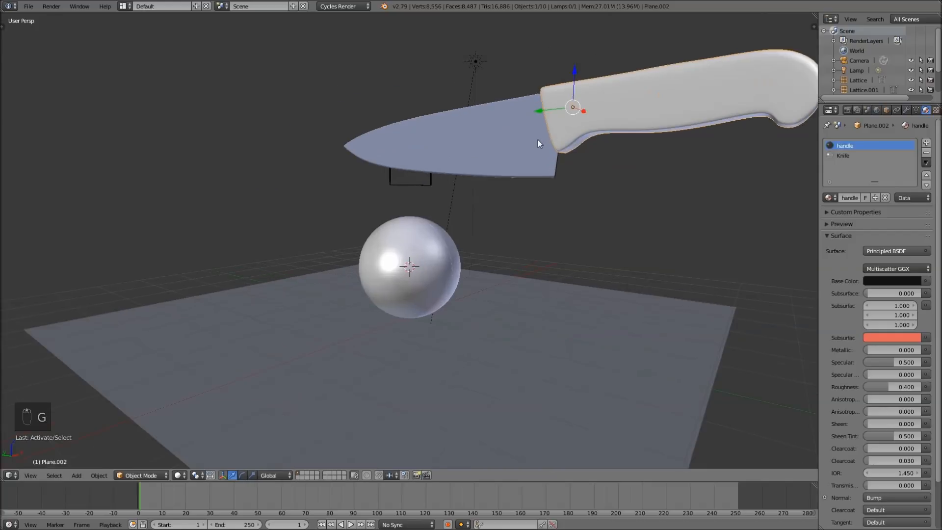
scroll(537, 139, down, 4)
key(g)
key(z)
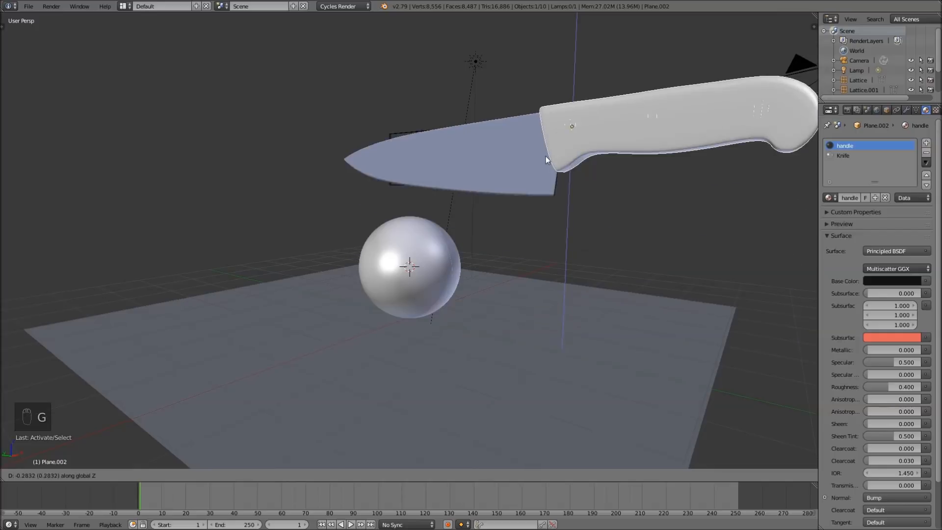
right_click(547, 157)
Select both lattices above the orange, add the knife blade as active object, and parent them to it using Object
scroll(440, 197, up, 4)
middle_drag(441, 197, 378, 162)
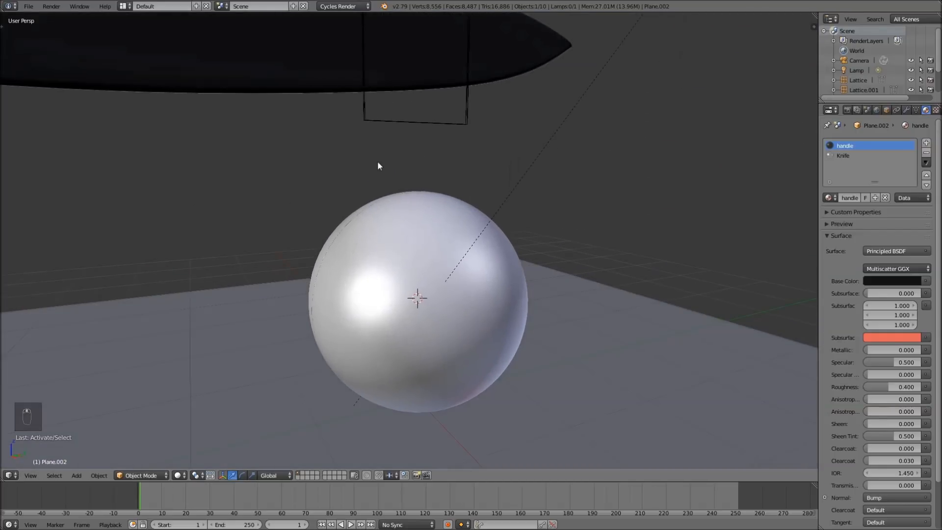
shift+right_click(385, 126)
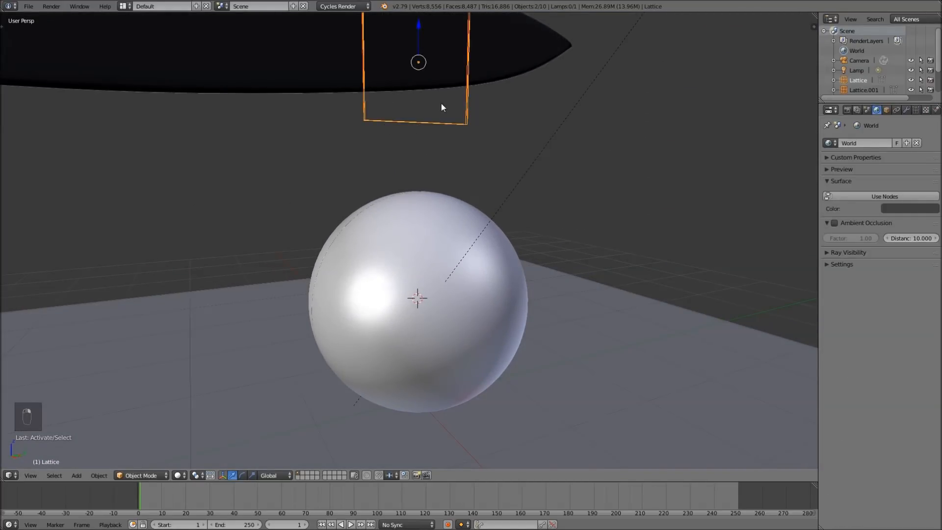
middle_drag(417, 124, 408, 114)
shift+right_click(484, 119)
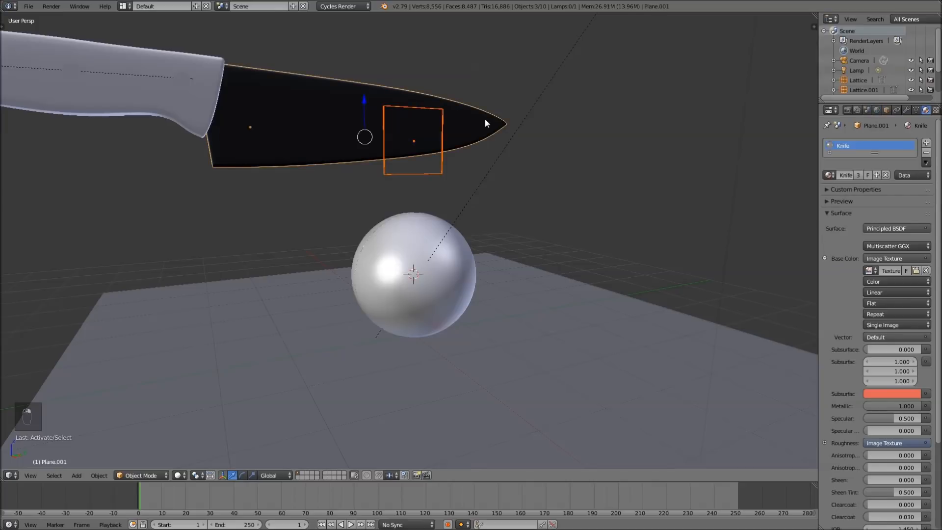
key(ctrl+p)
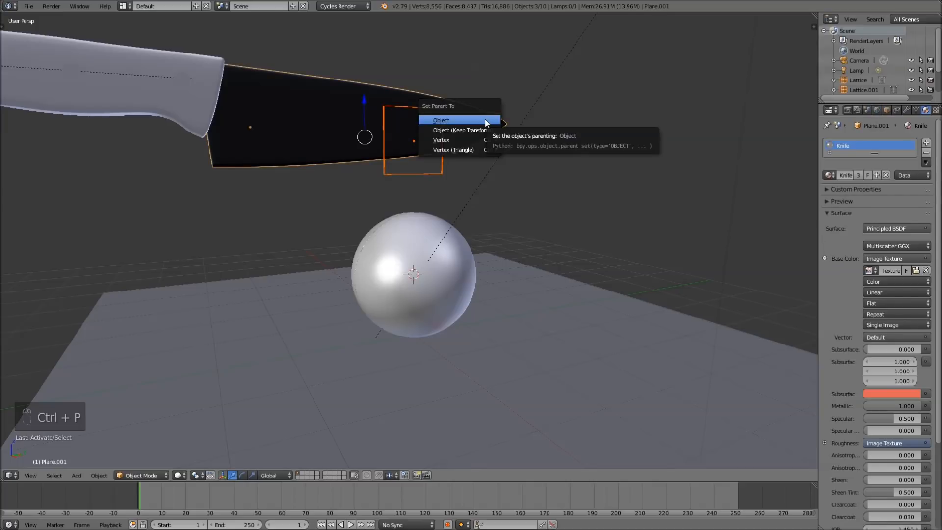
click(486, 123)
Try moving the knife handle down along Z toward the orange to check how the blade and parented lattices follow
scroll(221, 136, down, 1)
right_click(177, 140)
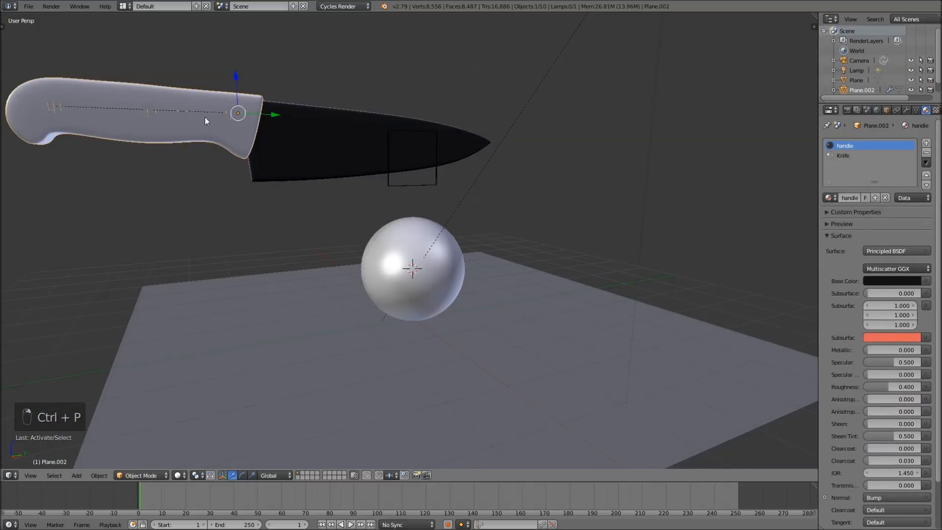
key(g)
key(z)
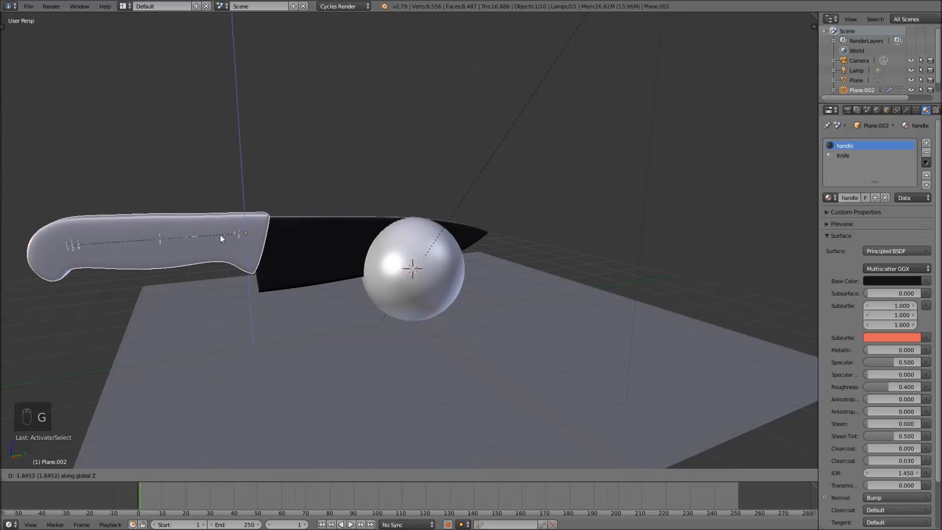
right_click(230, 225)
middle_drag(242, 217, 463, 214)
scroll(490, 196, up, 3)
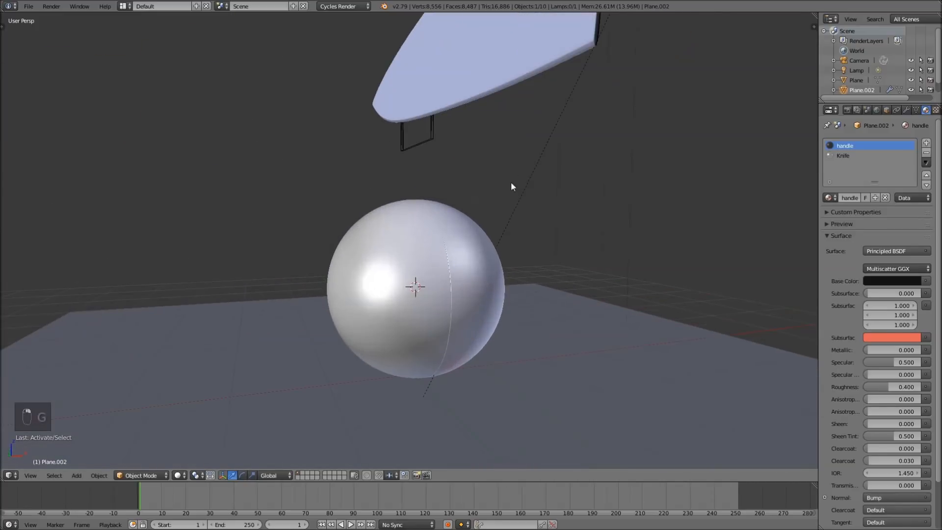
key(g)
key(z)
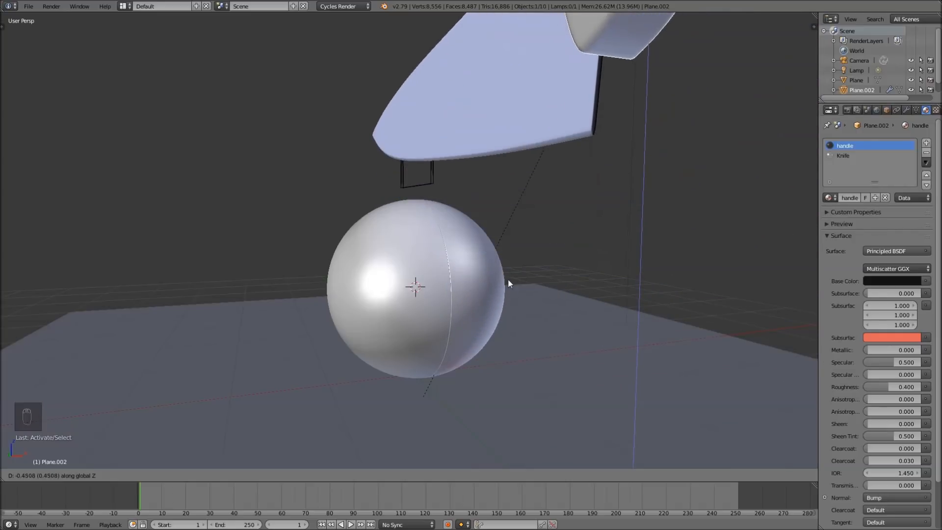
right_click(505, 287)
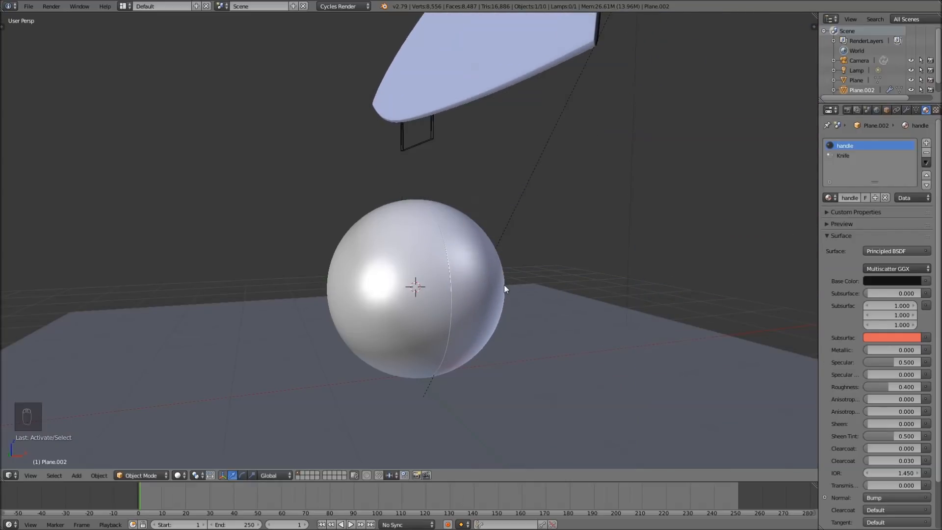
Undo the recent selections and the parenting of the two lattices to the knife blade
key(ctrl+z)
key(ctrl+z)
key(ctrl+z)
key(ctrl+z)
key(ctrl+z)
key(ctrl+z)
key(ctrl+z)
key(ctrl+z)
key(ctrl+z)
key(ctrl+z)
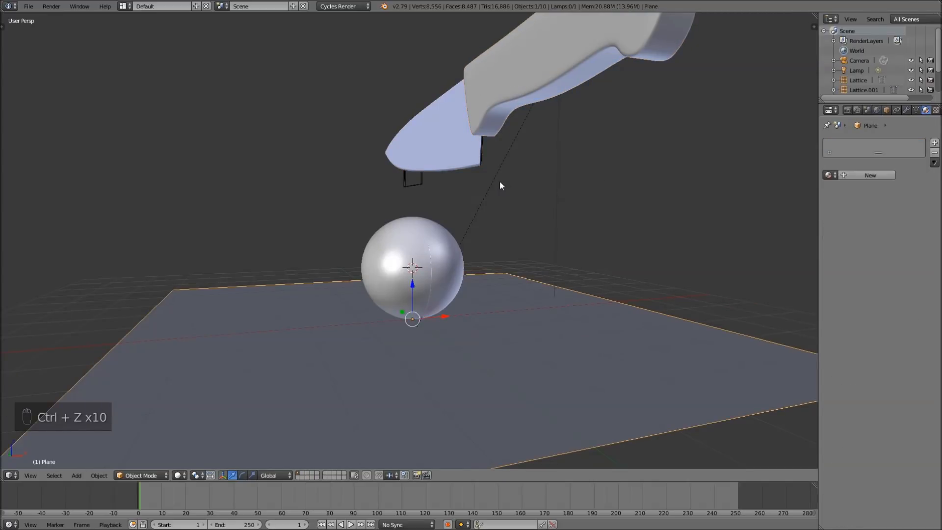
Select the knife handle and, in top orthographic view, shift the knife slightly along X to align the blade with the lattices
right_click(535, 105)
key(g)
right_click(562, 96)
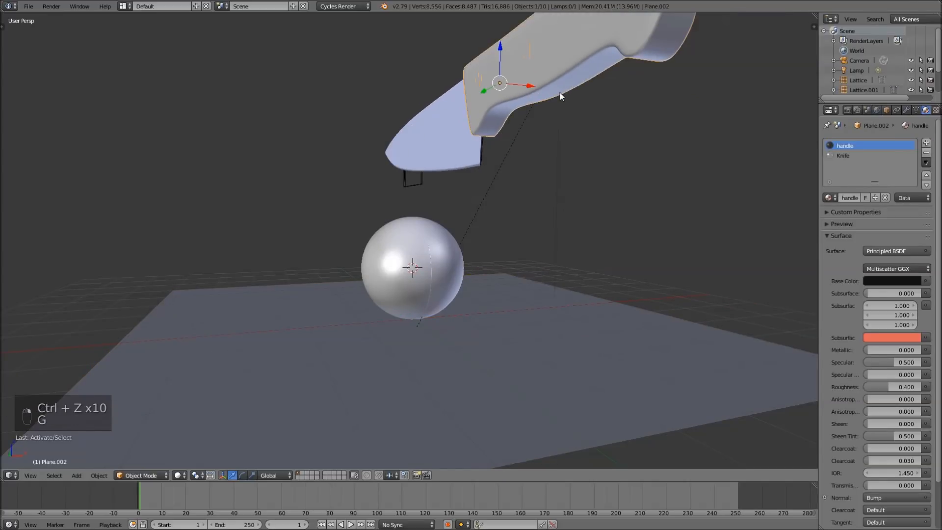
middle_drag(480, 171, 476, 176)
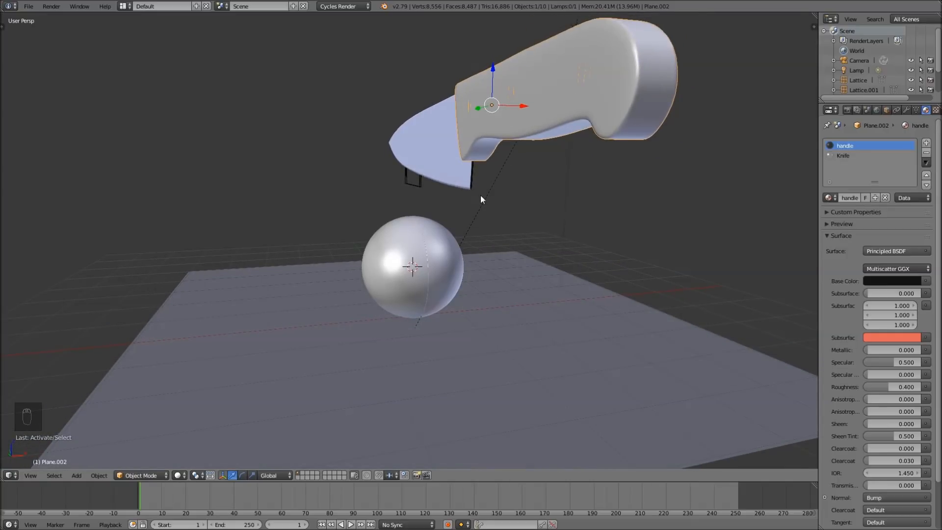
key(KP_7)
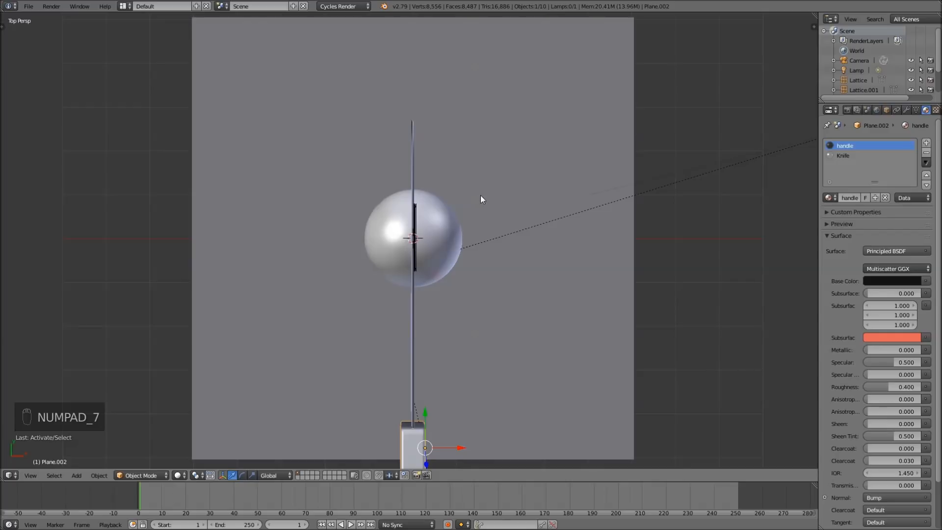
key(KP_5)
scroll(487, 408, up, 1)
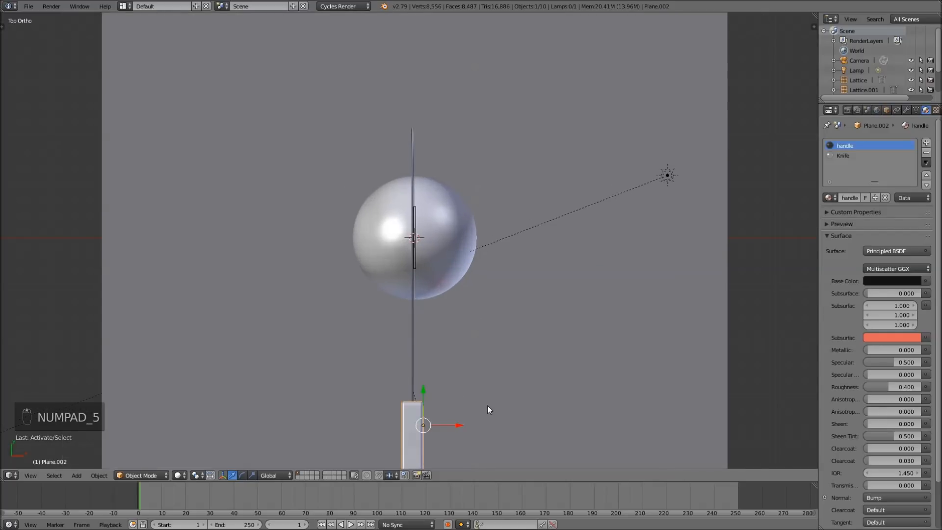
drag(461, 426, 463, 423)
scroll(478, 292, up, 4)
key(g)
key(x)
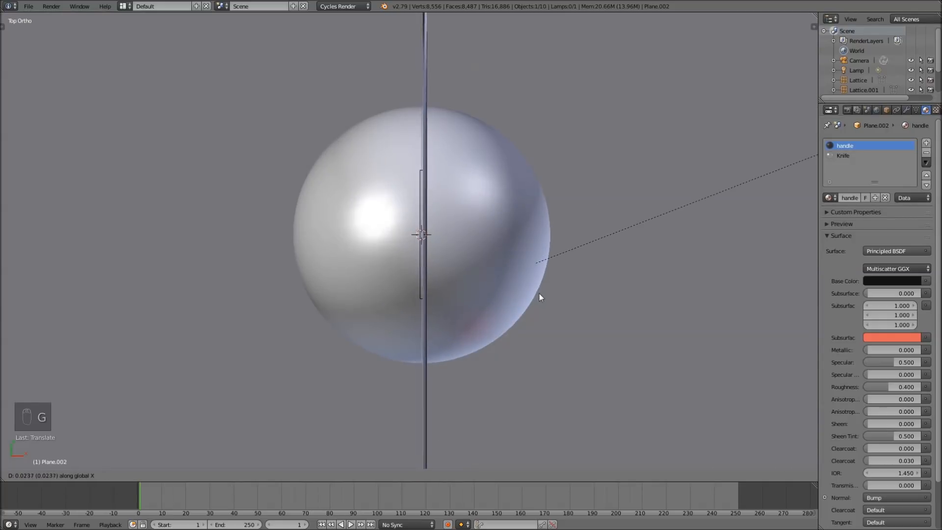
Centre the knife on the sphere along the X axis and parent both lattices to the blade with the Object option
click(506, 299)
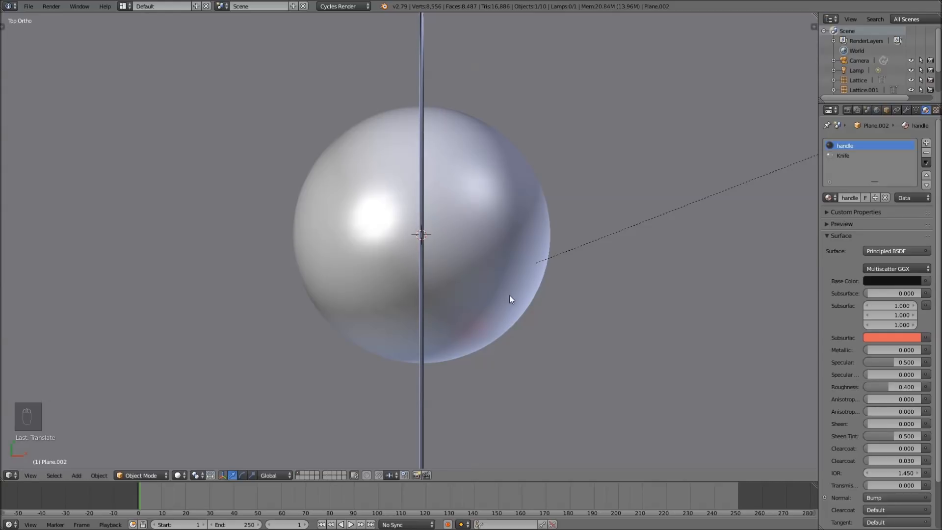
key(KP_5)
middle_drag(547, 337, 413, 155)
right_click(405, 148)
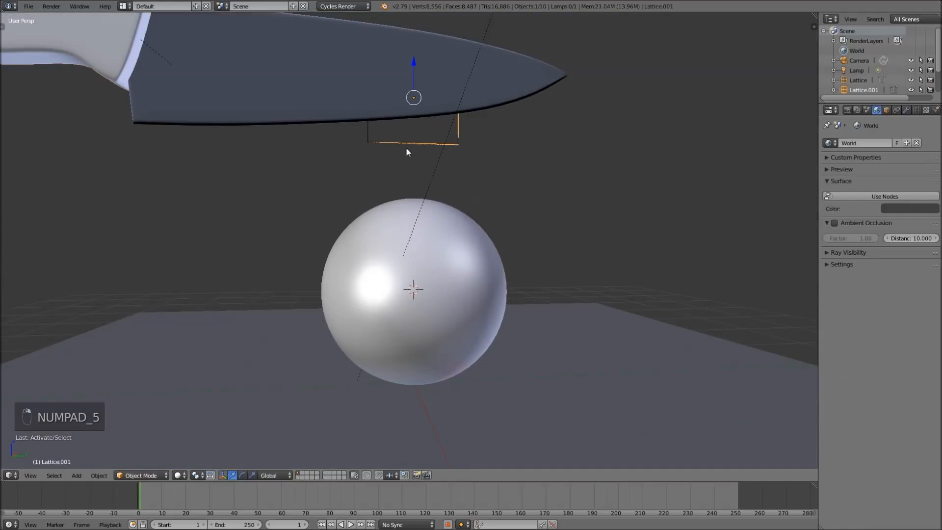
shift+right_click(507, 64)
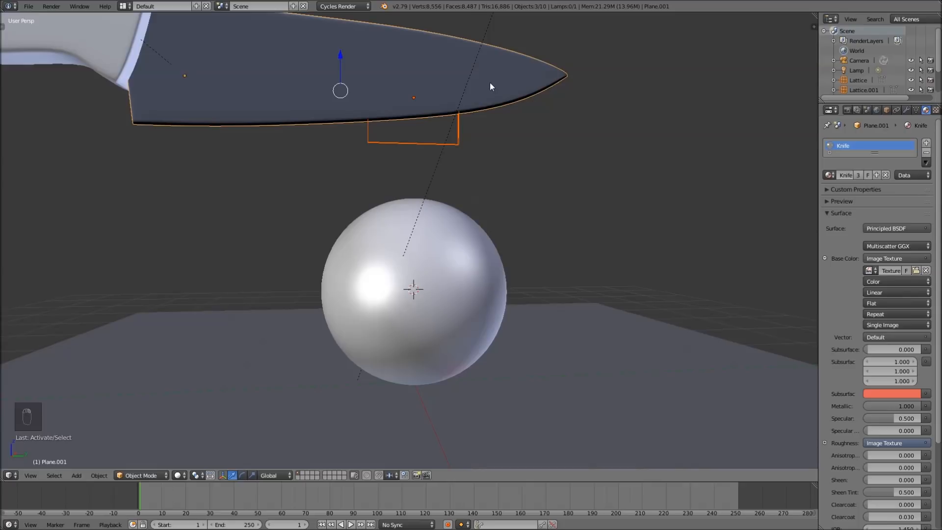
key(ctrl+p)
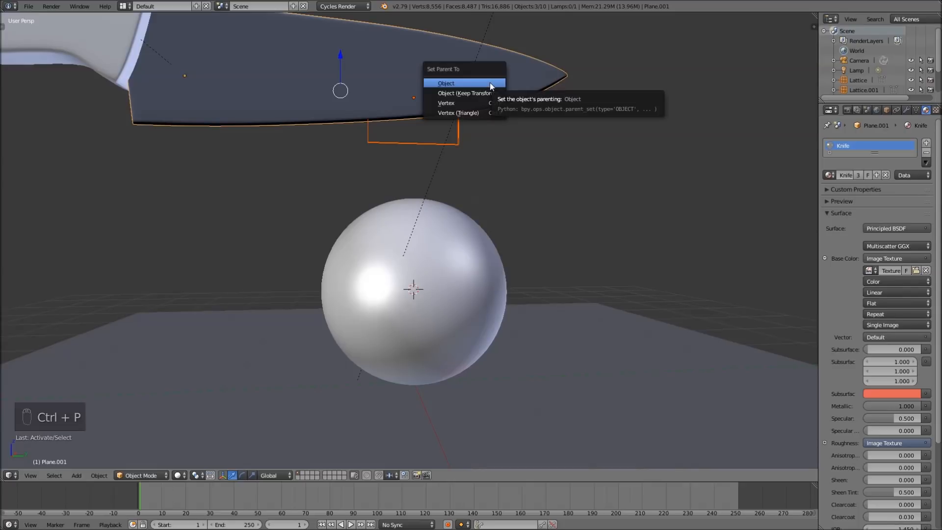
click(490, 84)
Try lowering the knife by its handle along the Z axis into the sphere to test the cut
scroll(488, 83, down, 4)
middle_drag(122, 128, 515, 201)
right_click(166, 146)
scroll(514, 201, up, 2)
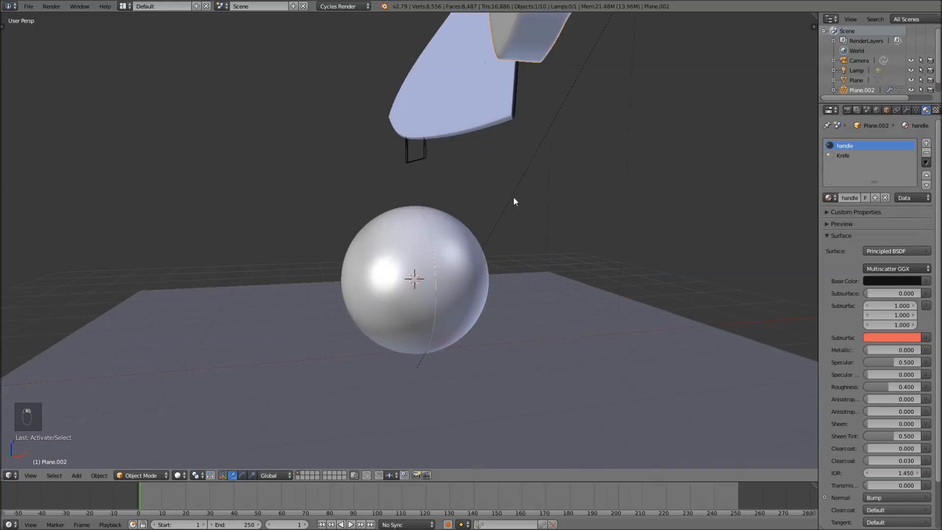
key(g)
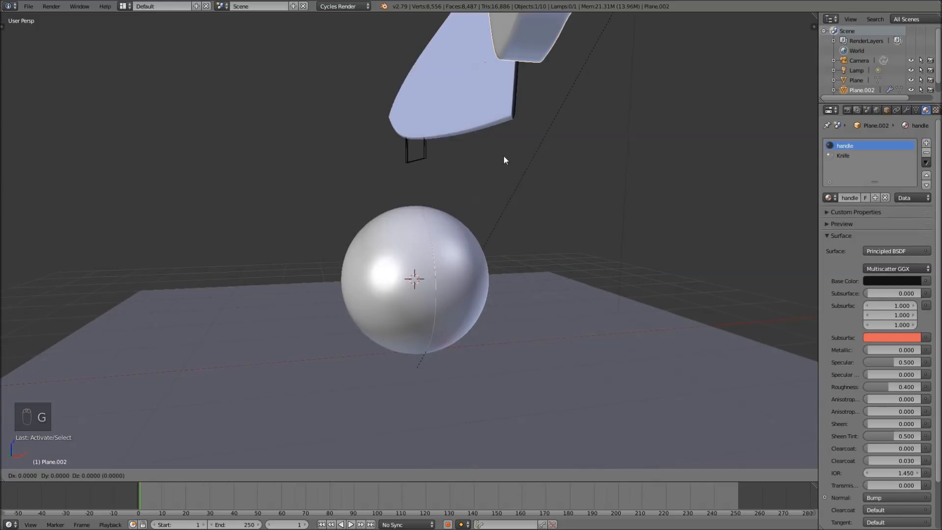
key(z)
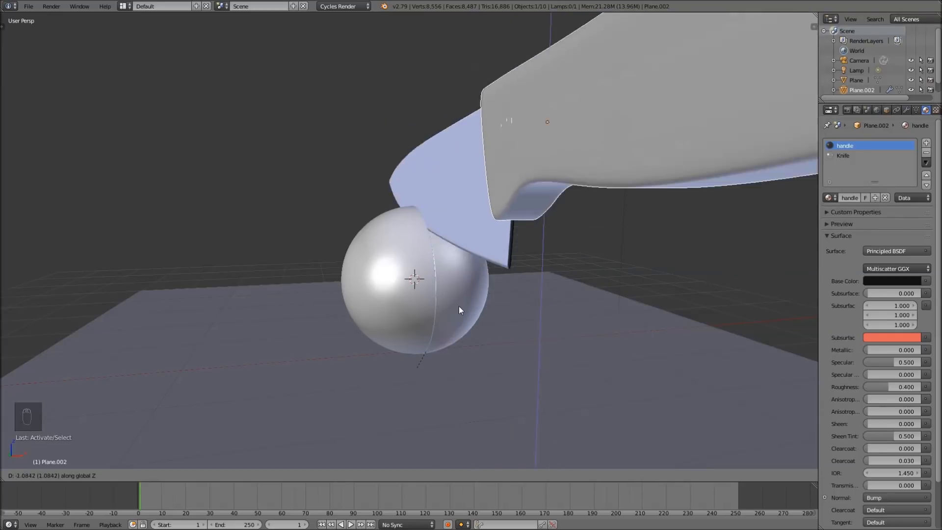
right_click(461, 302)
middle_drag(514, 237, 472, 228)
key(g)
key(z)
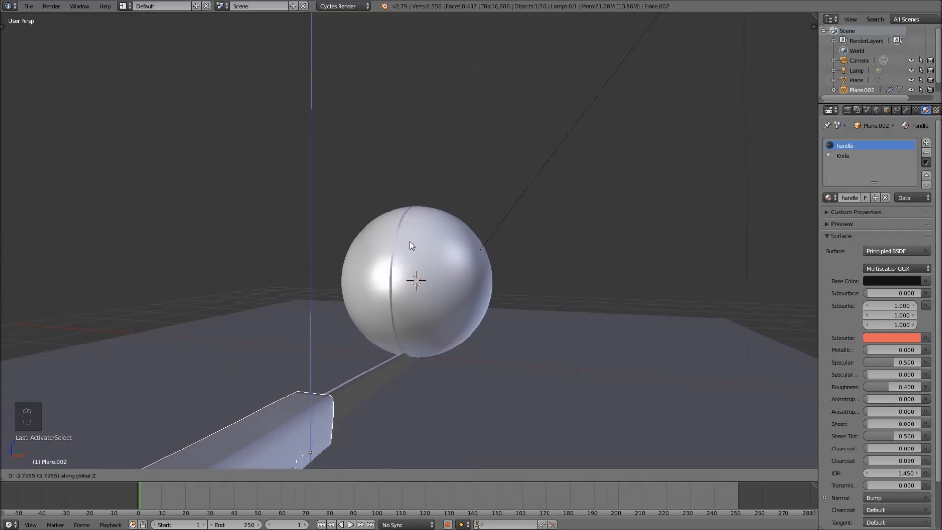
key(Escape)
scroll(425, 117, up, 3)
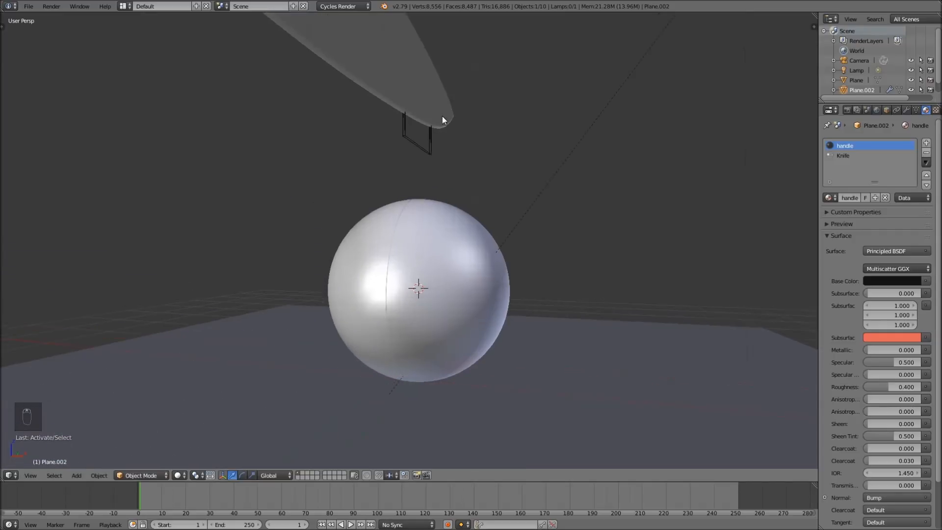
key(g)
key(z)
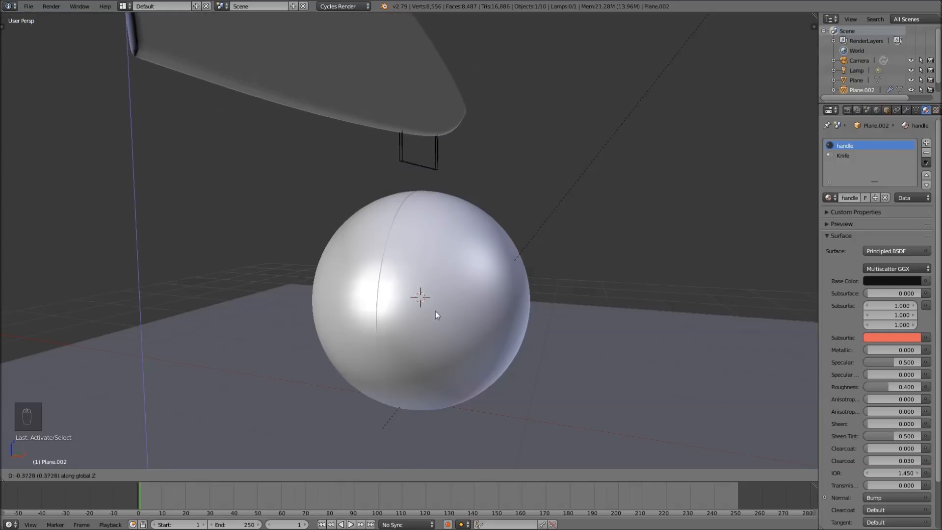
click(478, 246)
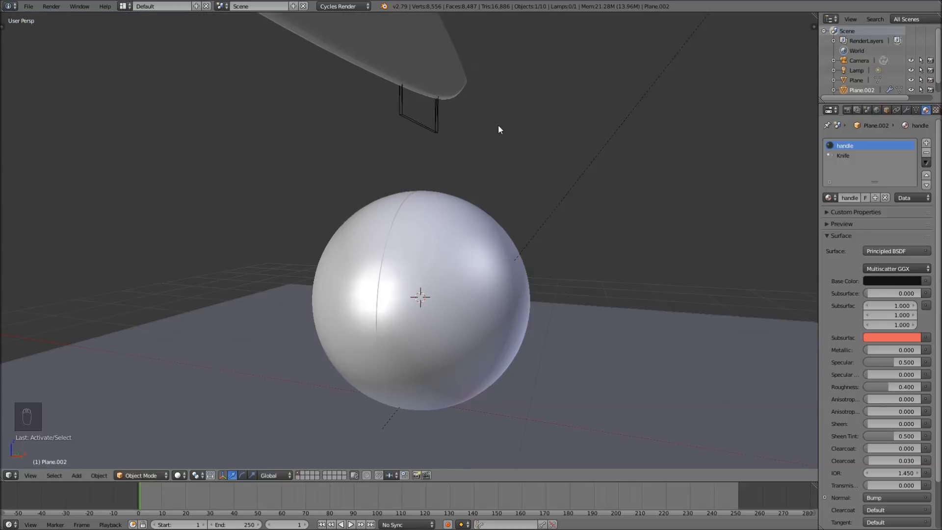
Scale both lattices under the blade down along the Z axis and move them below the cutting edge
middle_drag(502, 129, 463, 198)
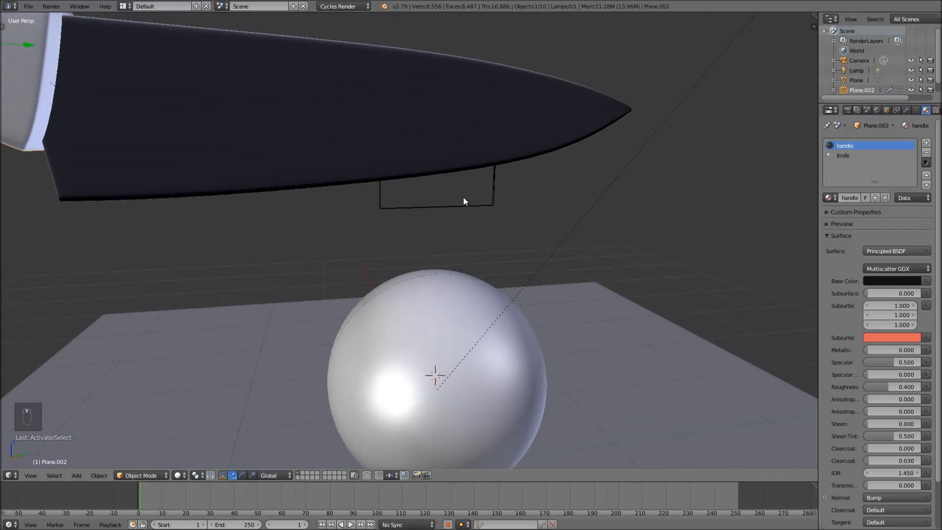
right_click(398, 211)
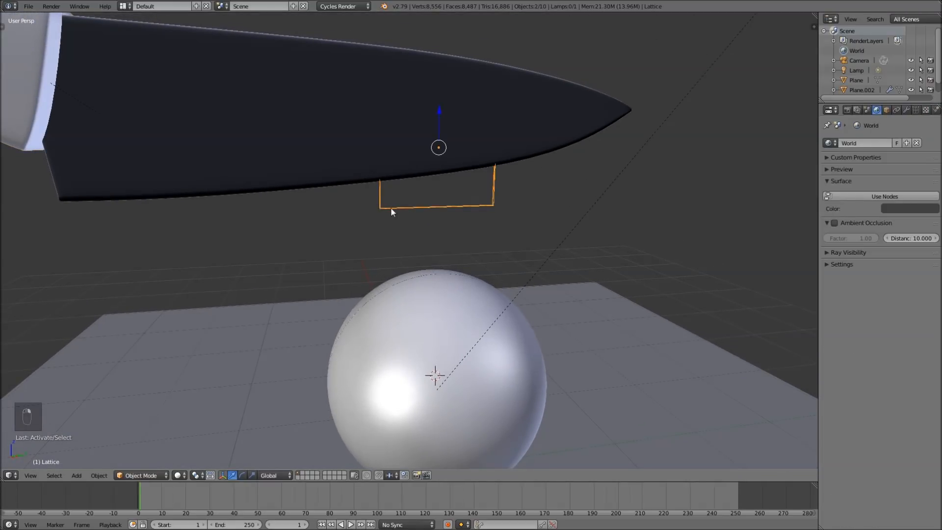
scroll(476, 183, up, 3)
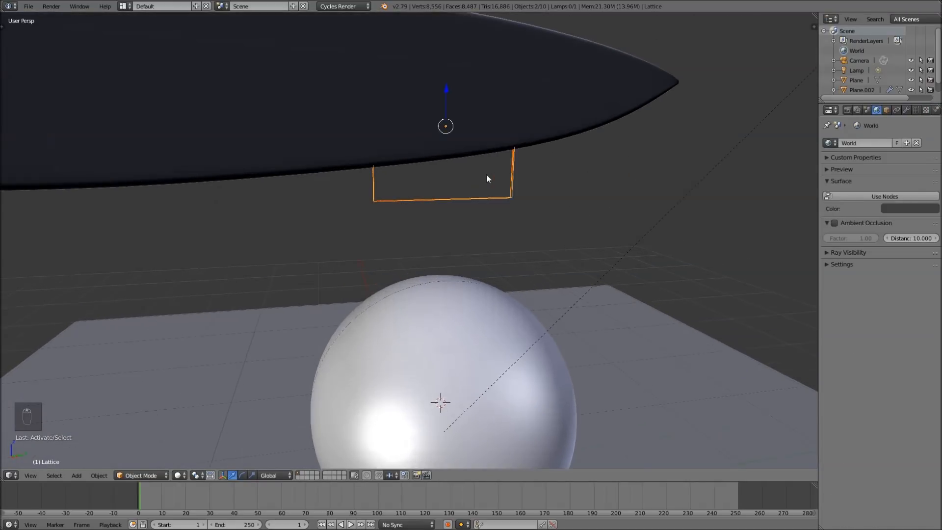
key(s)
key(z)
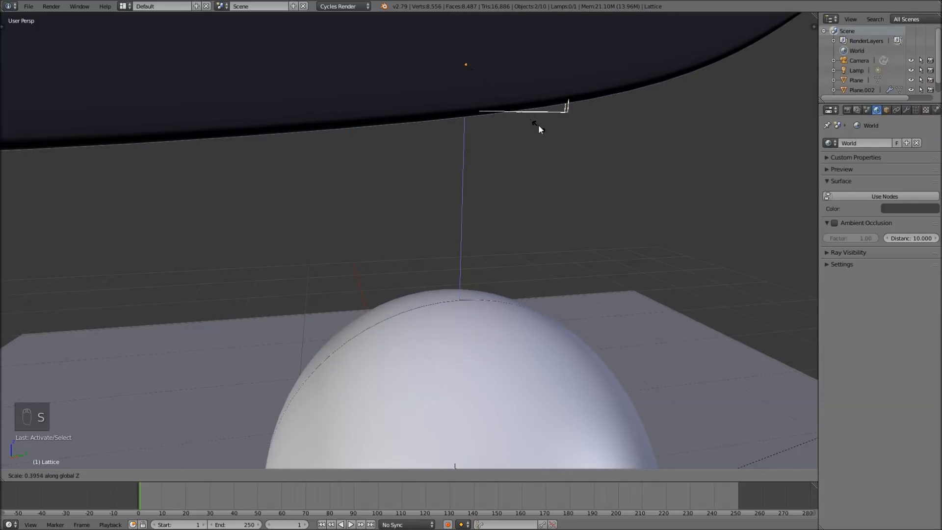
click(524, 102)
drag(468, 28, 461, 115)
Flatten the two lattices further along the Z axis and raise them against the blade's cutting edge
key(s)
key(z)
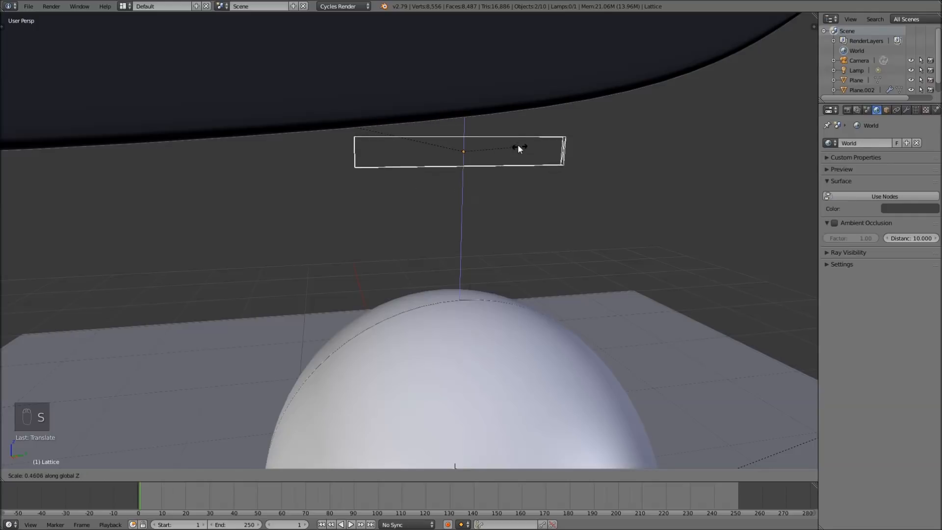
click(499, 139)
drag(478, 110, 462, 75)
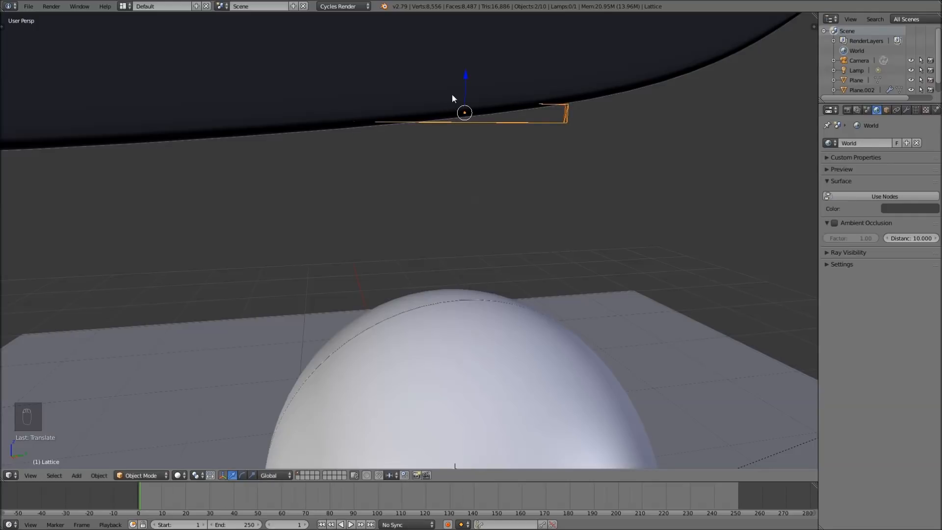
scroll(452, 95, up, 2)
shift+middle_drag(453, 98, 463, 202)
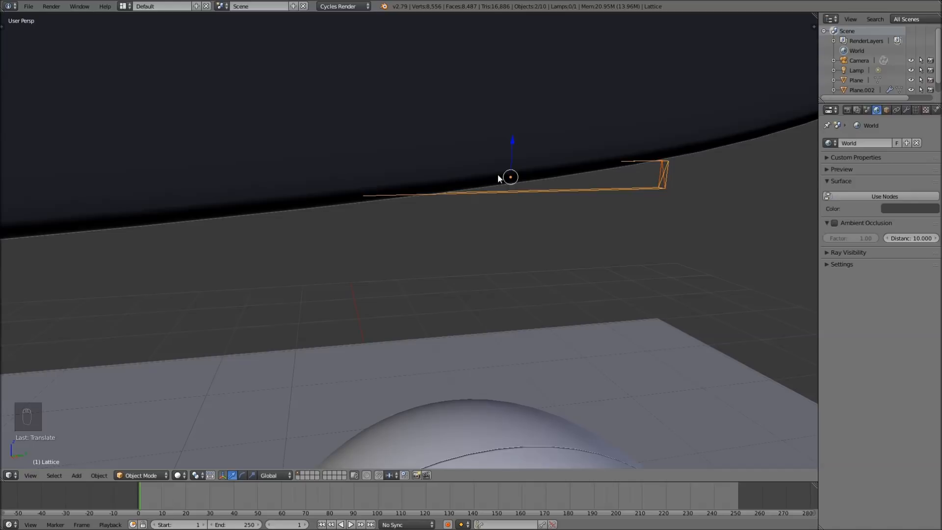
Try lowering the knife along the Z axis through the sphere to test the cut with the flattened lattices
scroll(458, 215, down, 5)
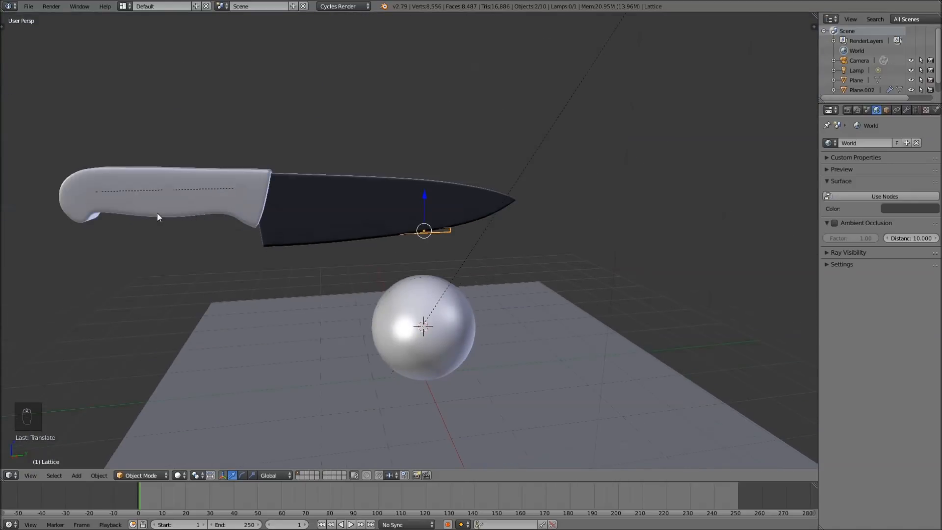
right_click(128, 214)
scroll(399, 220, up, 3)
middle_drag(399, 221, 484, 211)
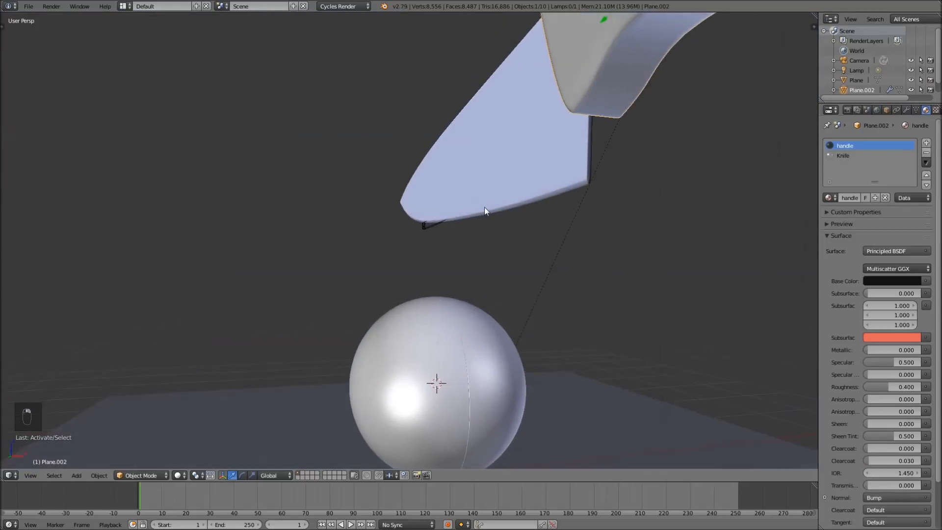
key(g)
key(z)
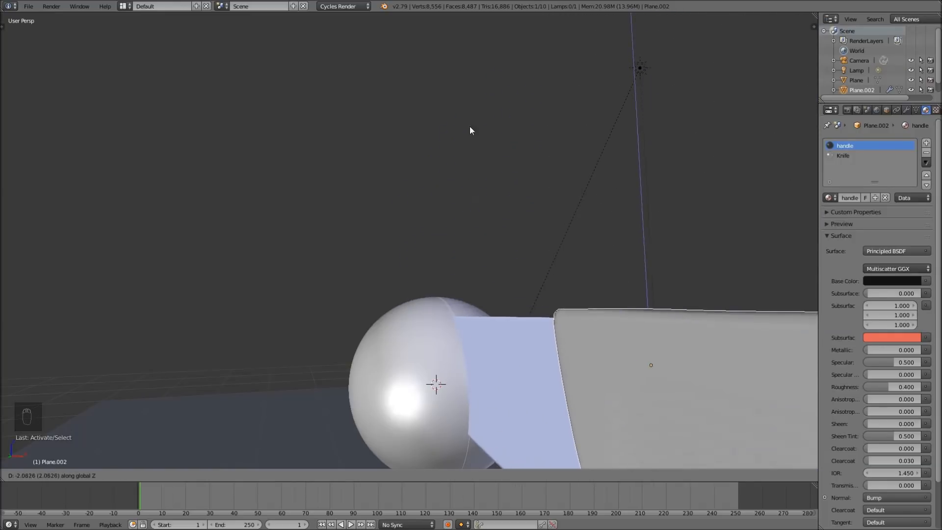
right_click(469, 178)
scroll(471, 170, down, 3)
key(g)
key(z)
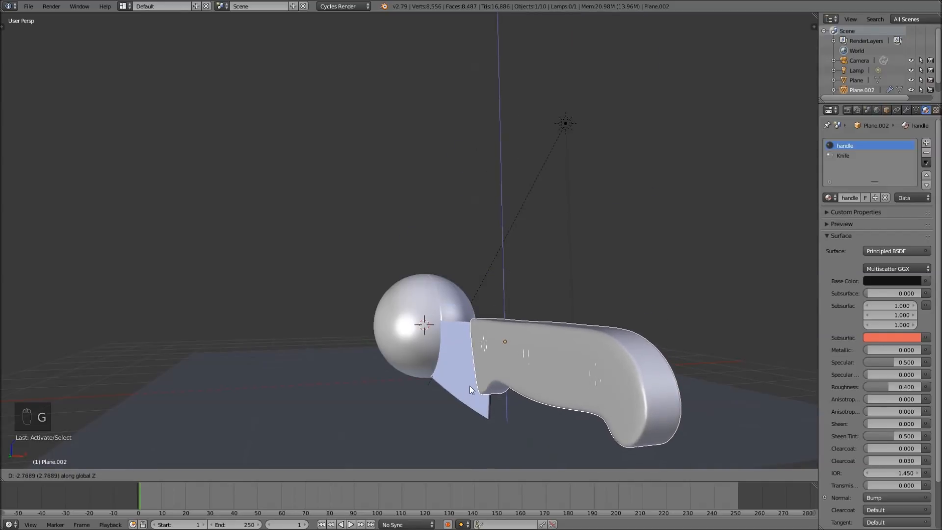
right_click(469, 386)
scroll(499, 226, up, 6)
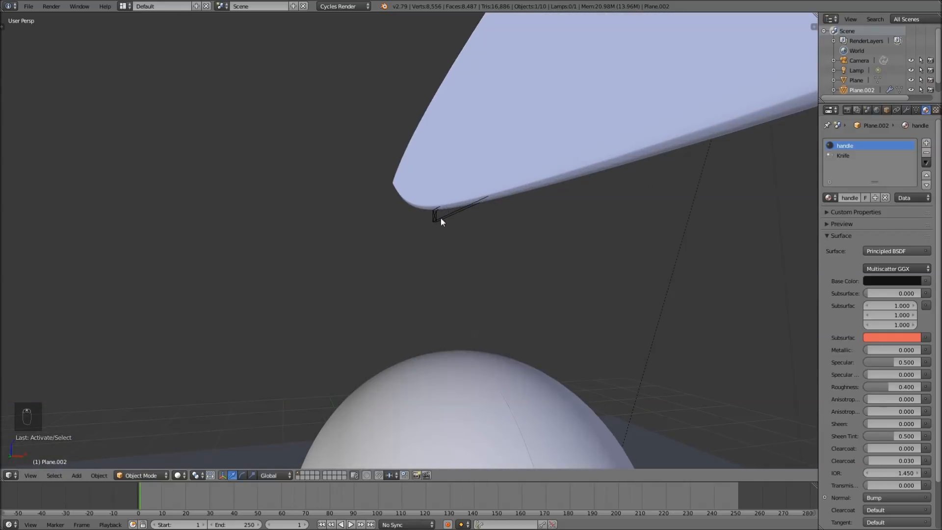
middle_drag(441, 221, 501, 233)
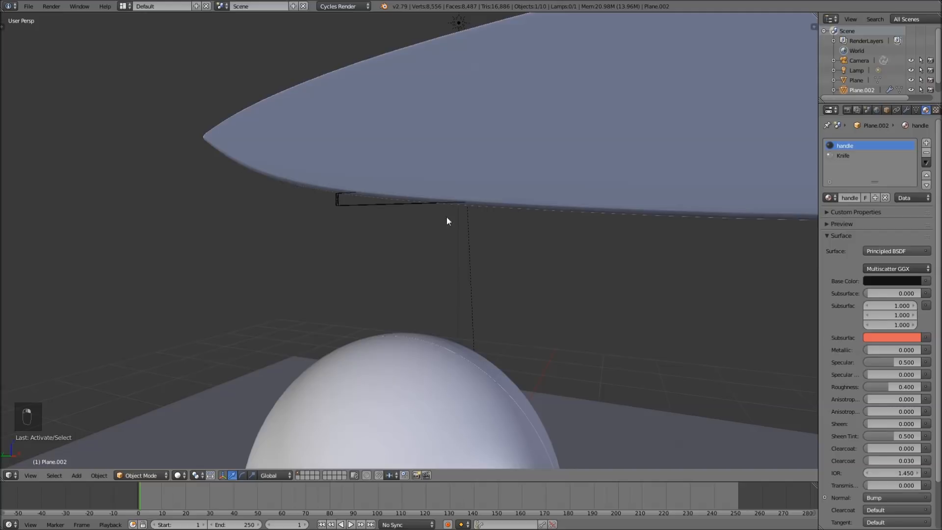
middle_drag(528, 208, 324, 219)
shift+right_click(539, 196)
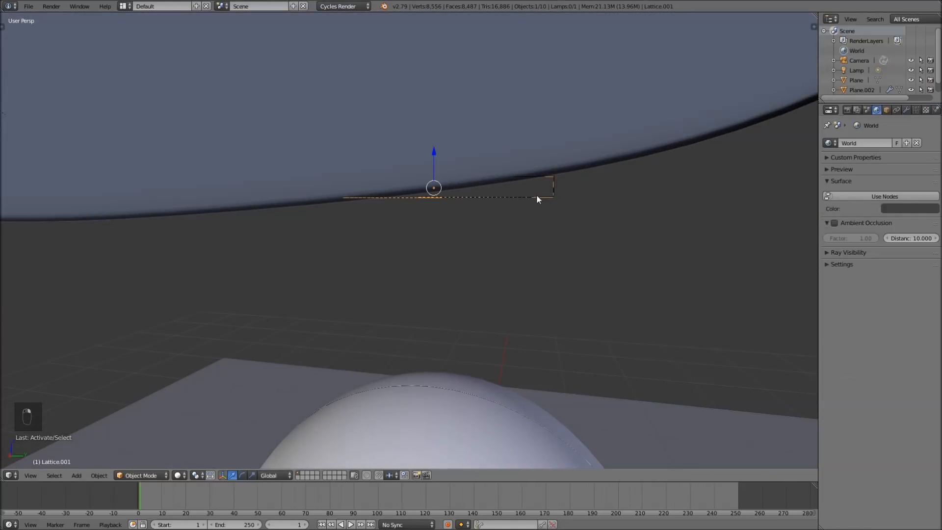
key(s)
right_click(405, 167)
scroll(404, 163, down, 7)
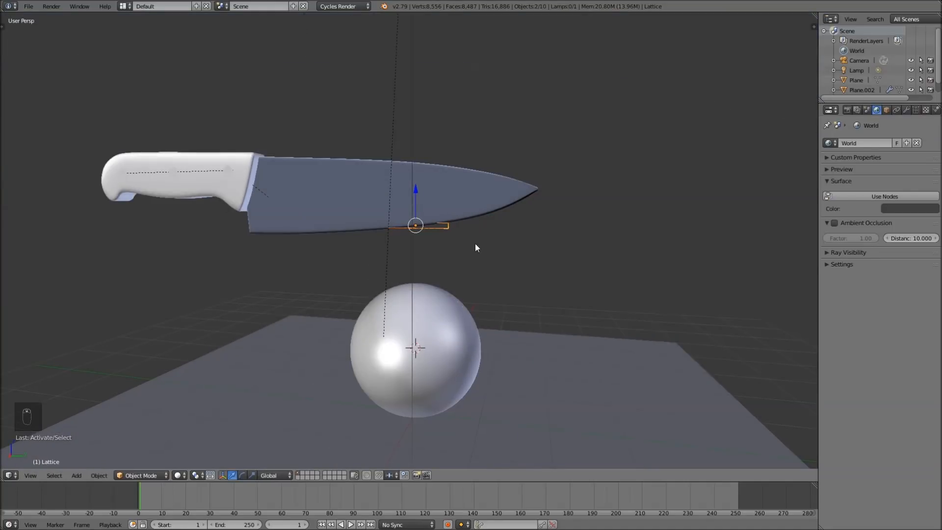
Select the knife handle
scroll(474, 248, up, 6)
scroll(327, 240, down, 6)
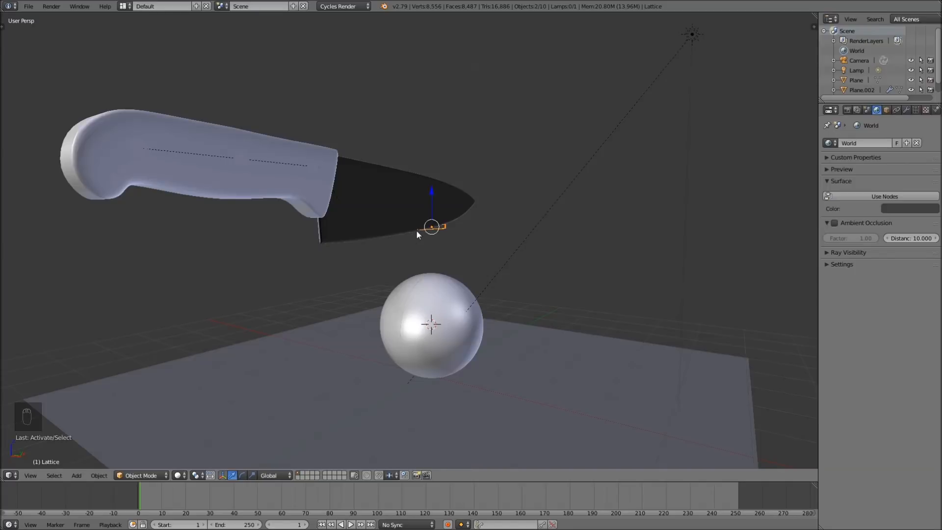
middle_drag(339, 299, 452, 294)
scroll(452, 294, up, 2)
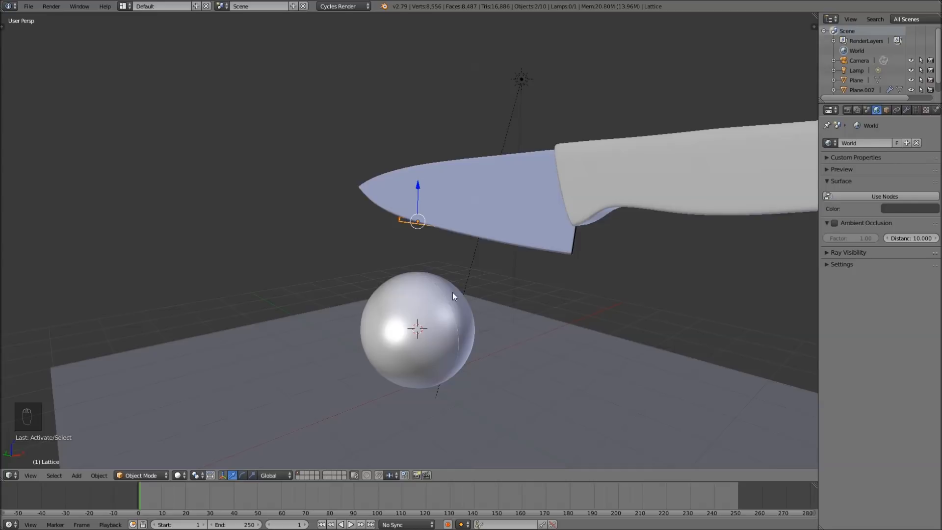
shift+middle_drag(545, 281, 519, 216)
middle_drag(485, 161, 480, 169)
right_click(632, 129)
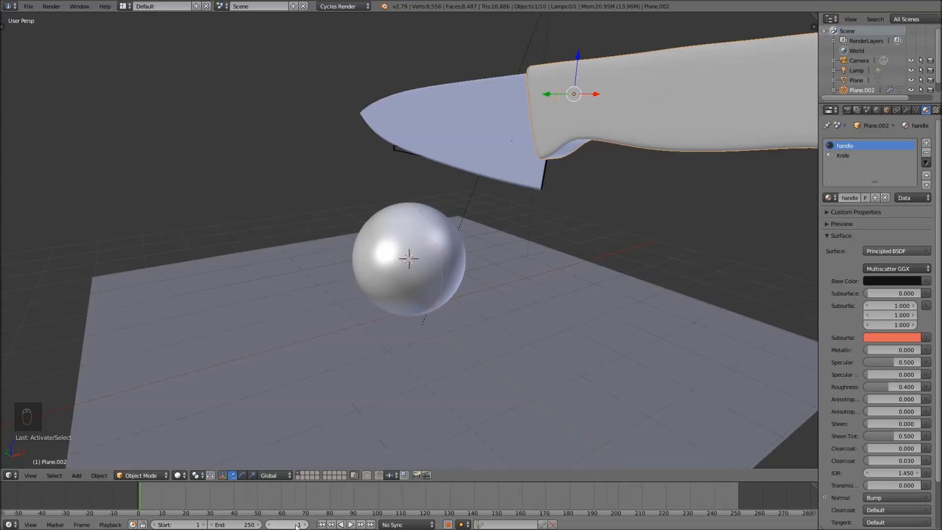
middle_drag(526, 187, 594, 192)
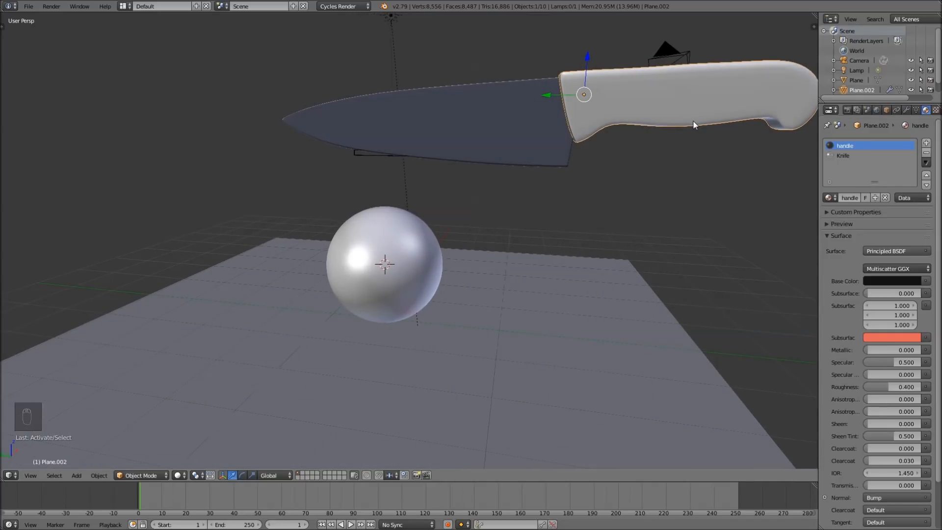
key(r)
key(x)
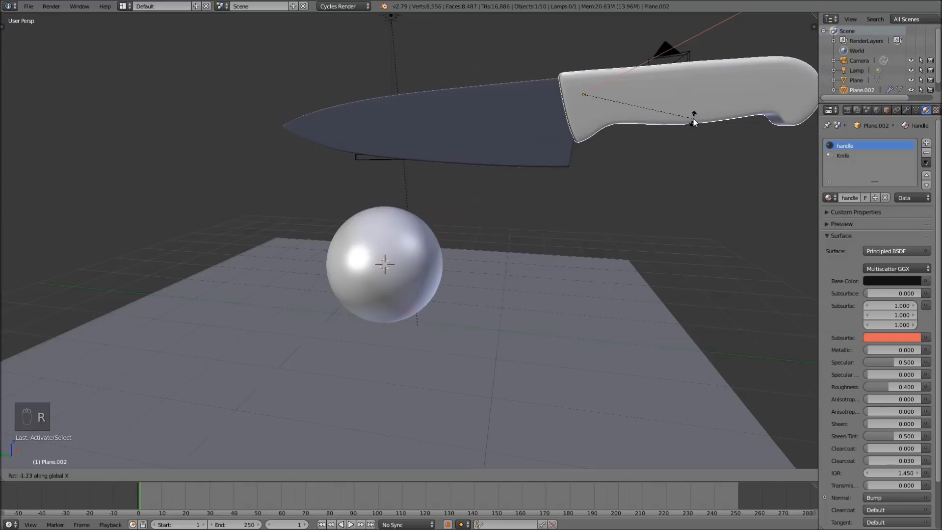
right_click(694, 119)
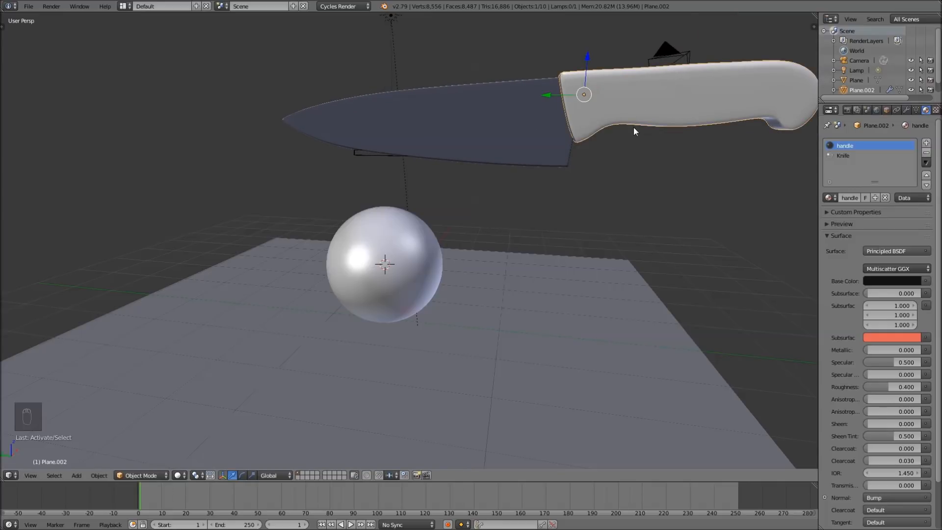
Insert a LocRotScale keyframe for the knife handle at frame 1
key(i)
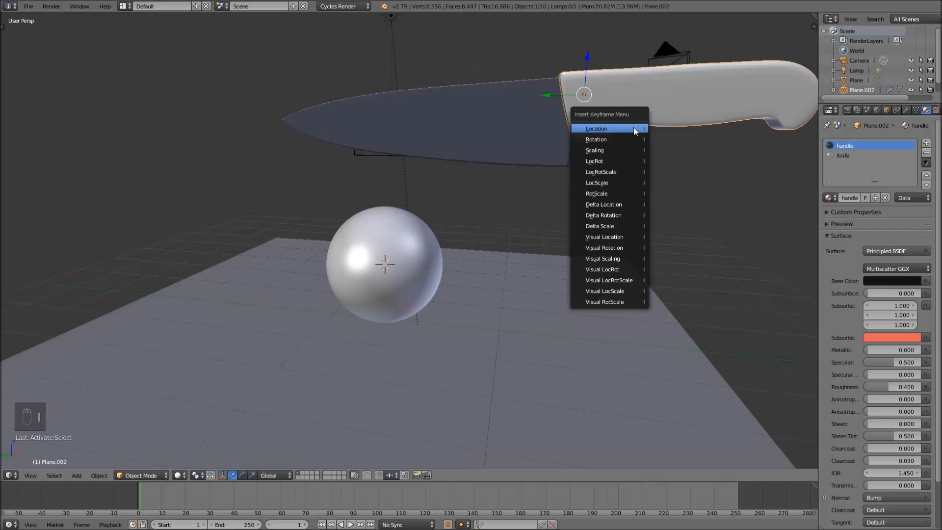
click(616, 171)
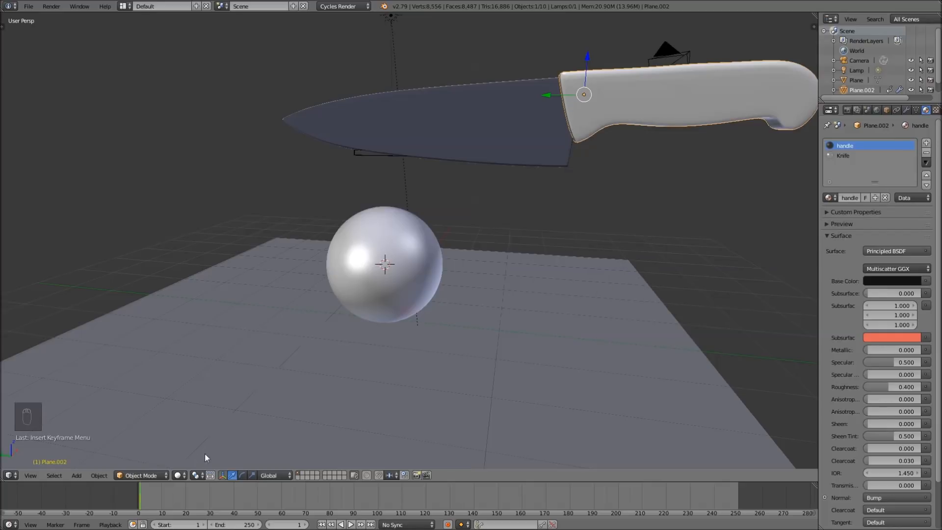
Insert a LocRotScale keyframe for the knife handle at frame 10
click(161, 493)
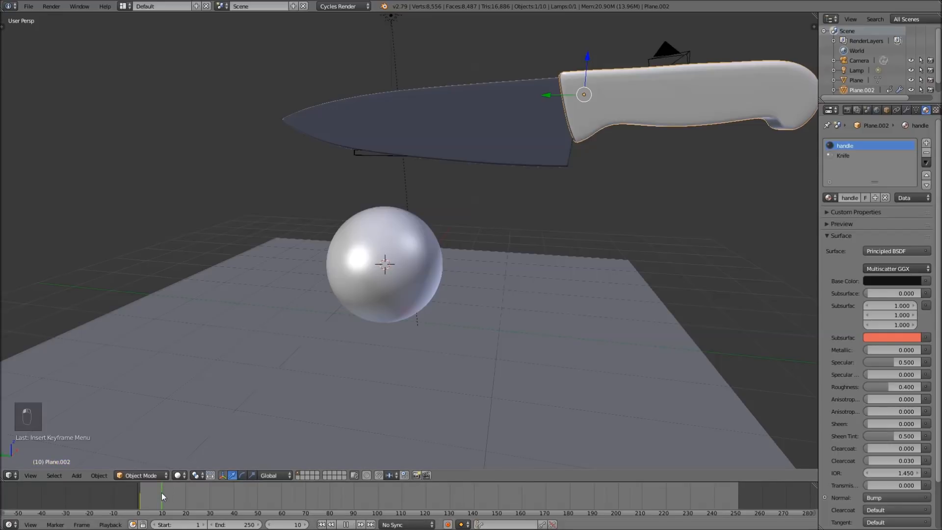
key(i)
click(631, 154)
At frame 20, lower the knife about 2.76 units along the Z axis to the tabletop so it passes through the sphere
click(187, 501)
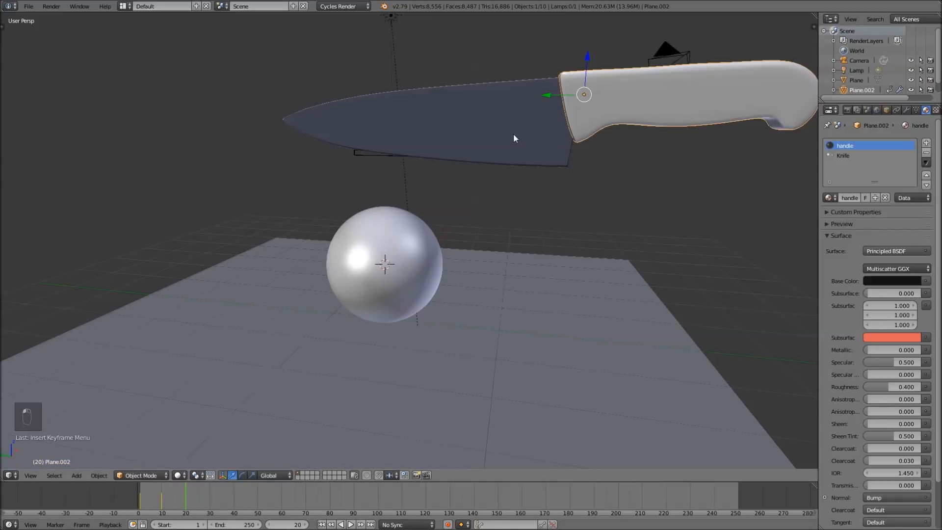
key(g)
key(z)
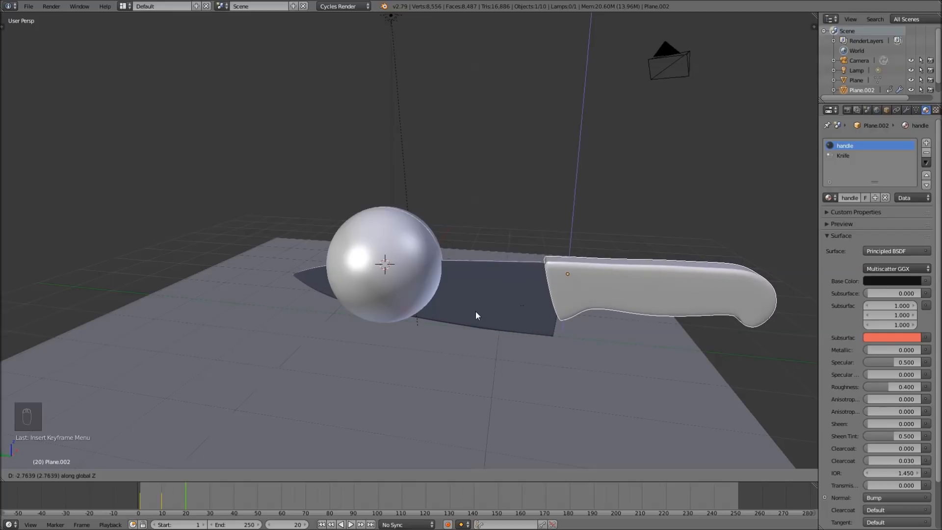
click(475, 311)
Adjust the lowered knife's pose by tilting it slightly about the X axis, lifting it slightly along Z, and sliding it along Y in the blade tip's direction
middle_drag(476, 311, 579, 266)
key(r)
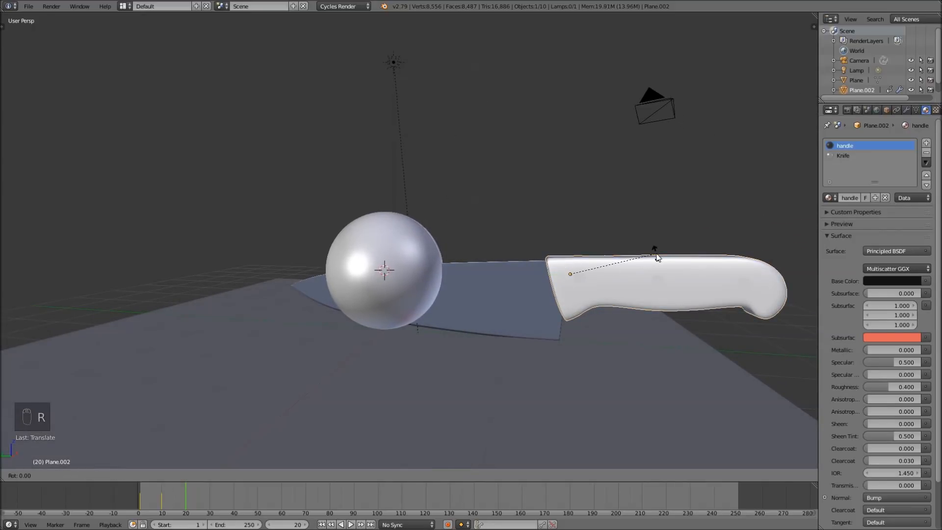
key(x)
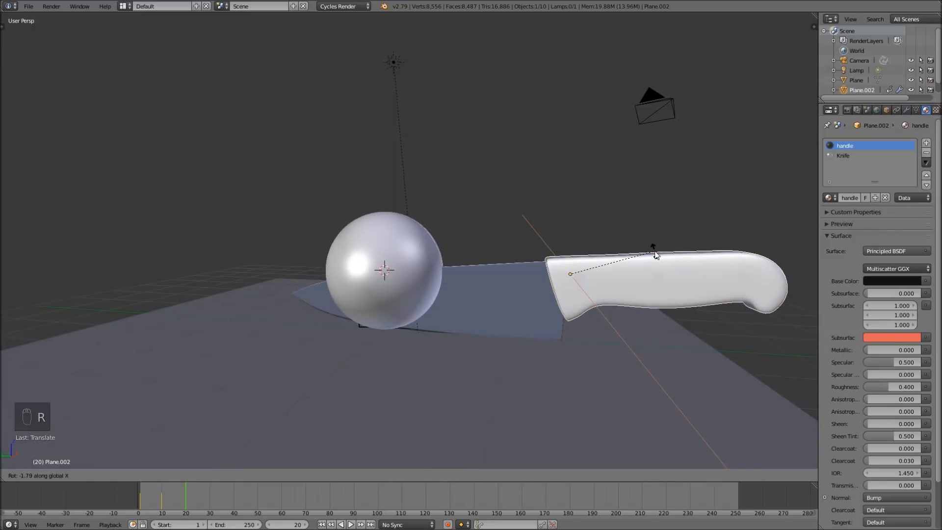
click(654, 253)
key(g)
key(z)
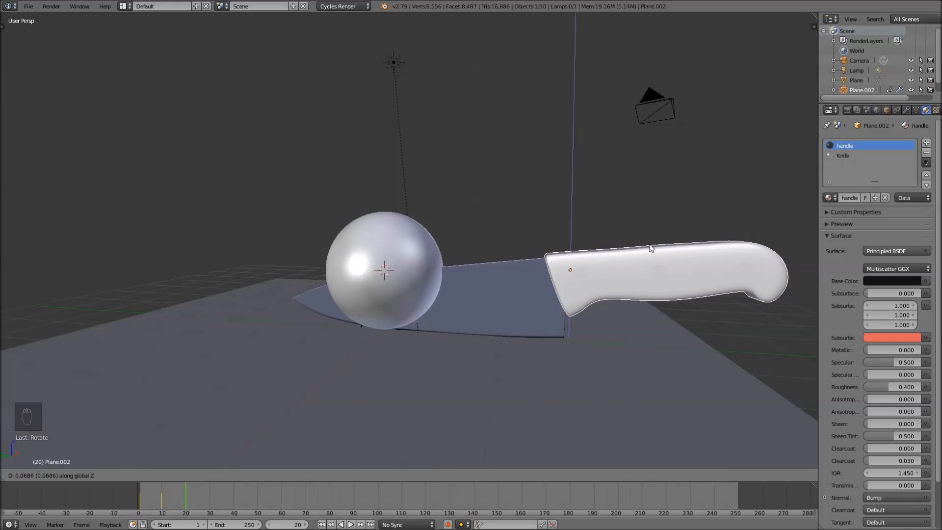
click(651, 248)
key(ctrl+space)
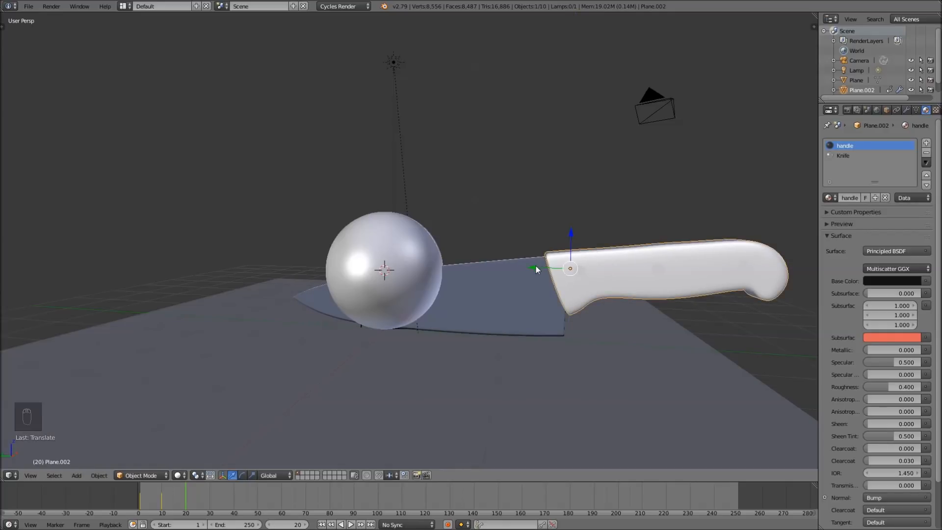
drag(536, 266, 473, 268)
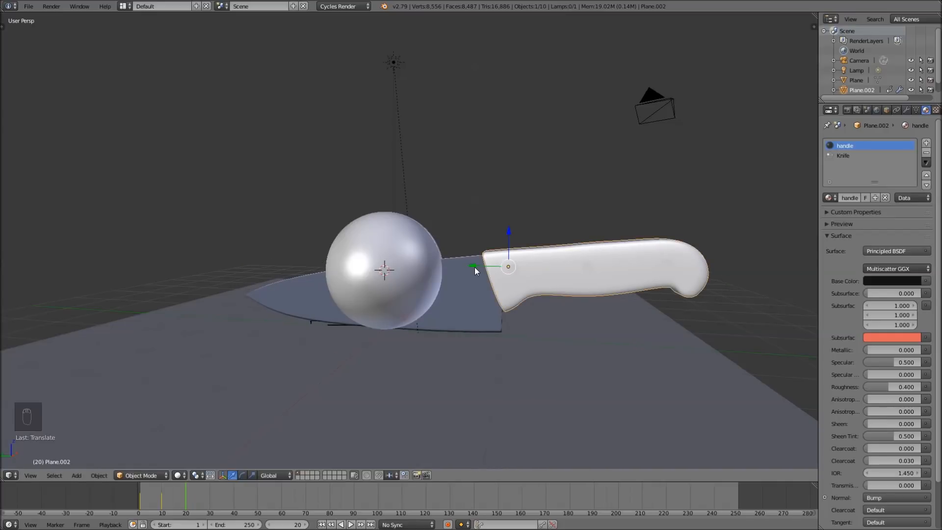
Insert a LocRotScale keyframe for the knife's cutting pose at frame 20 and return to frame 10
key(i)
click(576, 245)
drag(188, 496, 161, 500)
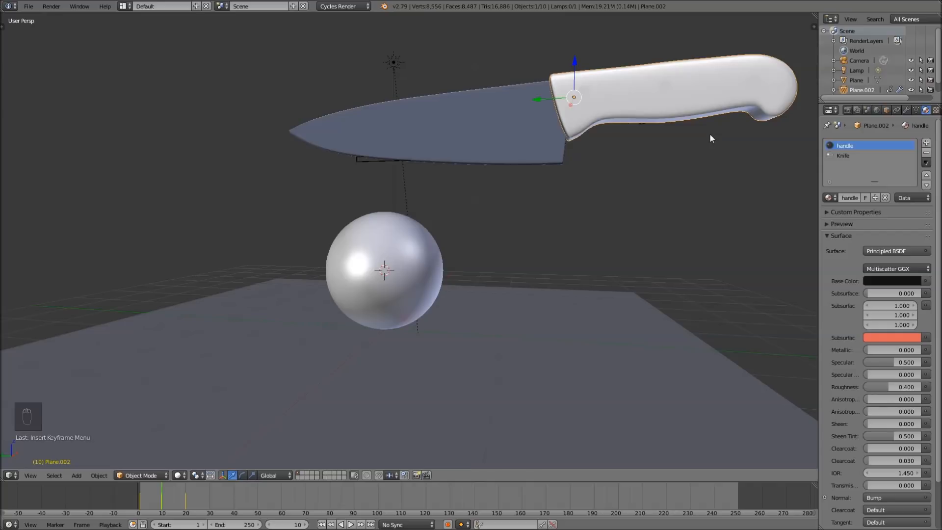
key(r)
key(x)
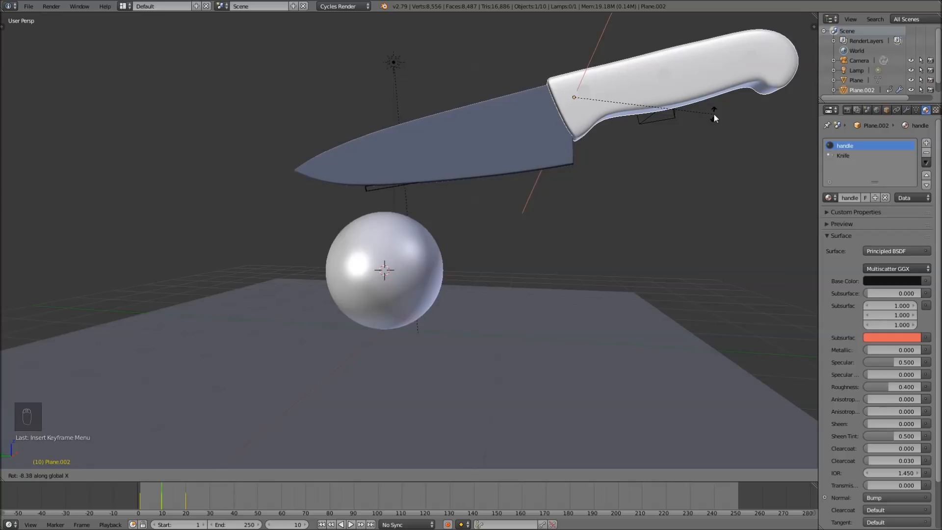
right_click(716, 115)
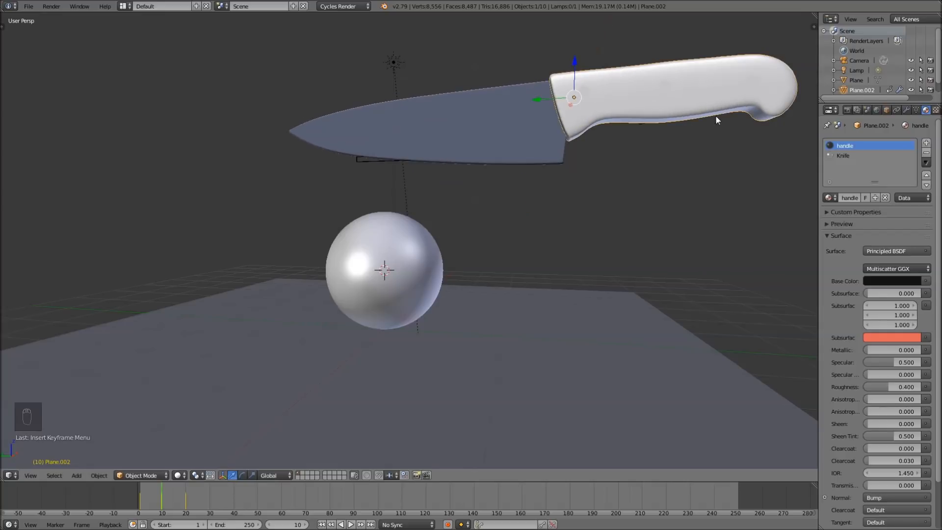
Rotate the knife about -9° around the global X axis, tip downward, and insert a LocRotScale keyframe at frame 10
key(r)
key(x)
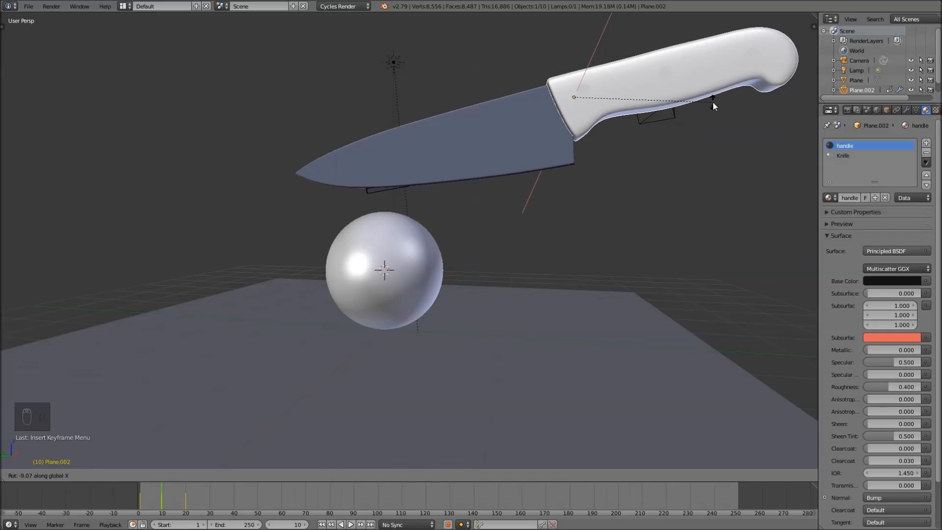
click(712, 101)
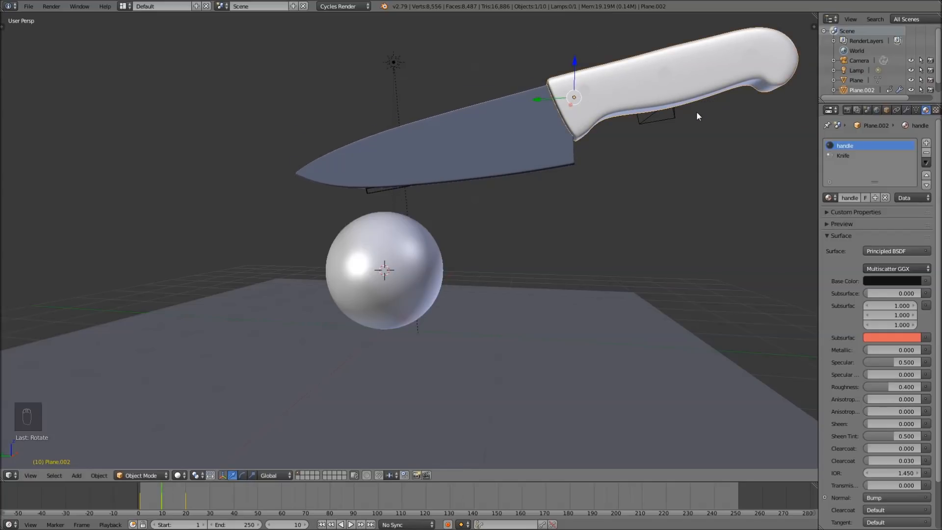
key(i)
click(696, 111)
Play the animation repeatedly from frame 1 and examine the knife's cut through the sphere from several angles
mouse_move(154, 486)
mouse_down()
mouse_move(139, 501)
mouse_move(193, 496)
mouse_move(117, 496)
mouse_move(180, 499)
mouse_move(139, 494)
mouse_up()
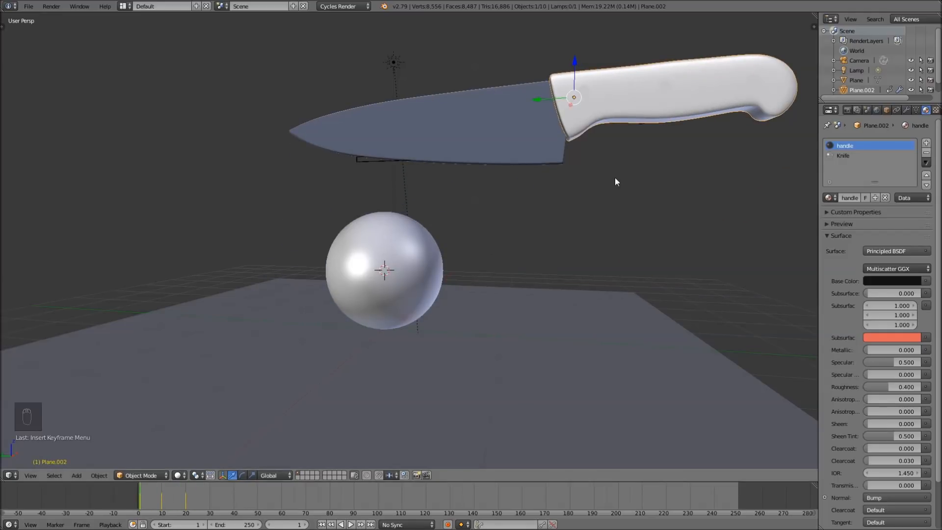
middle_drag(614, 177, 514, 195)
key(alt+a)
mouse_move(409, 234)
middle_down()
mouse_move(425, 247)
mouse_move(406, 250)
middle_up()
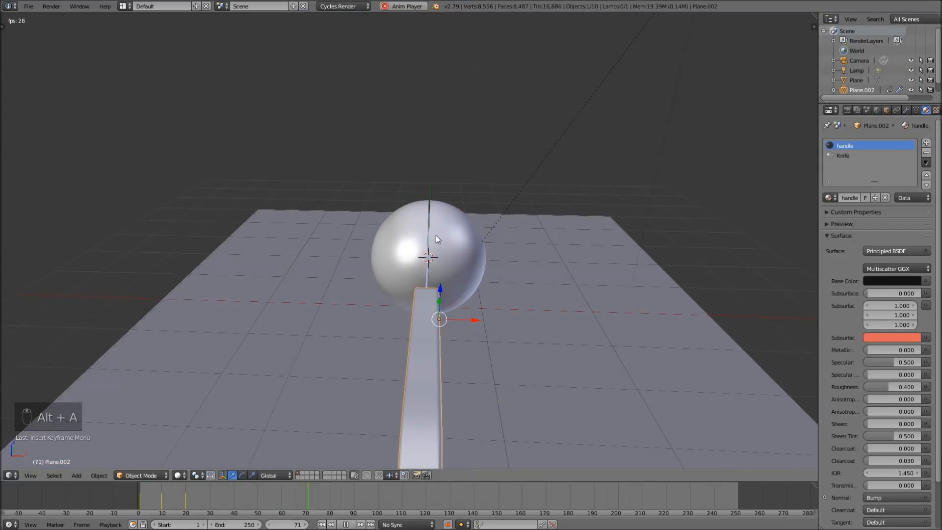
key(shift+Left)
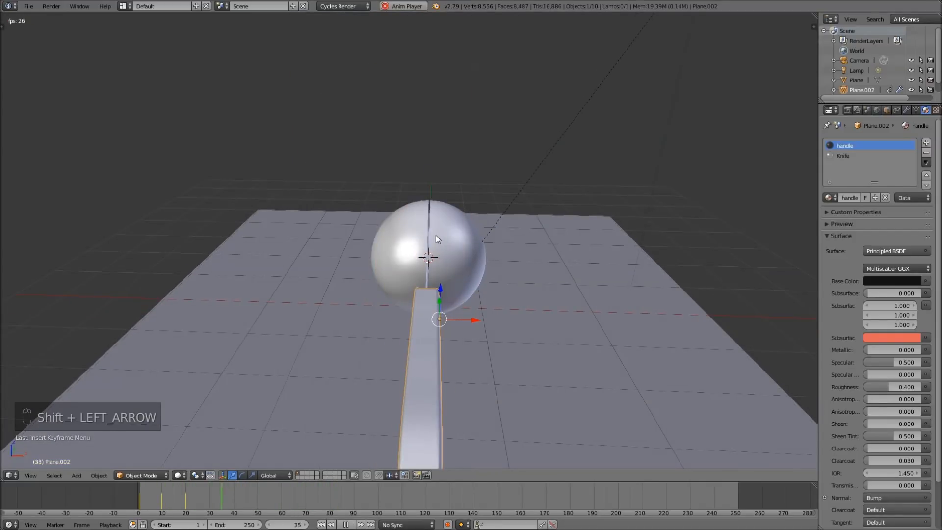
middle_drag(436, 239, 544, 240)
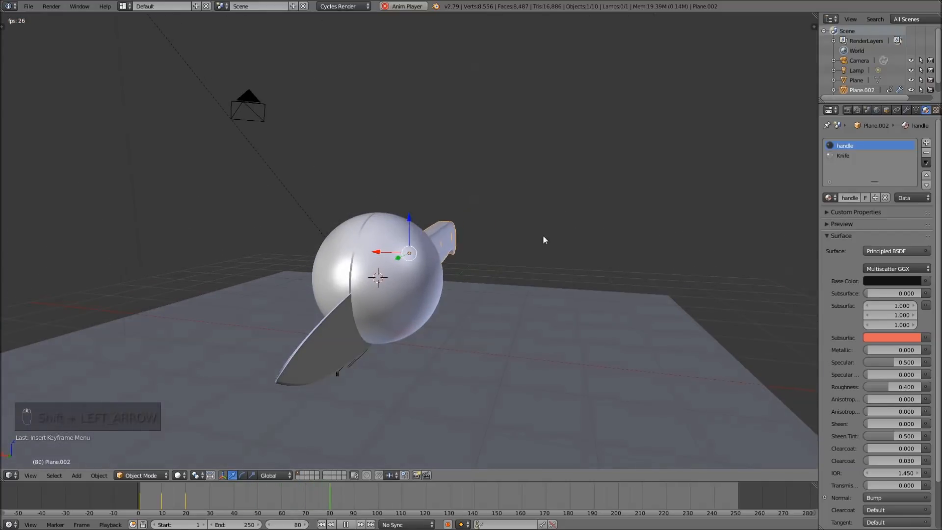
key(shift+Left)
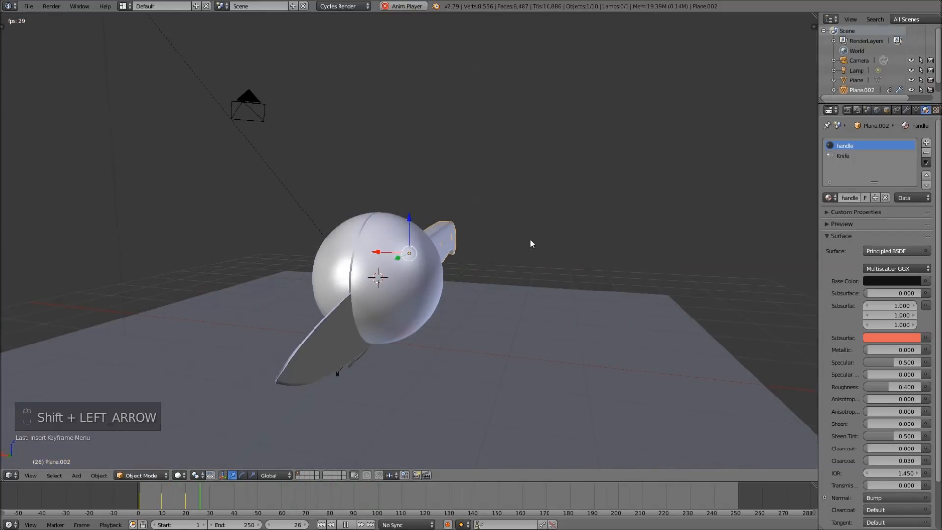
key(shift+Left)
key(shift+Left)
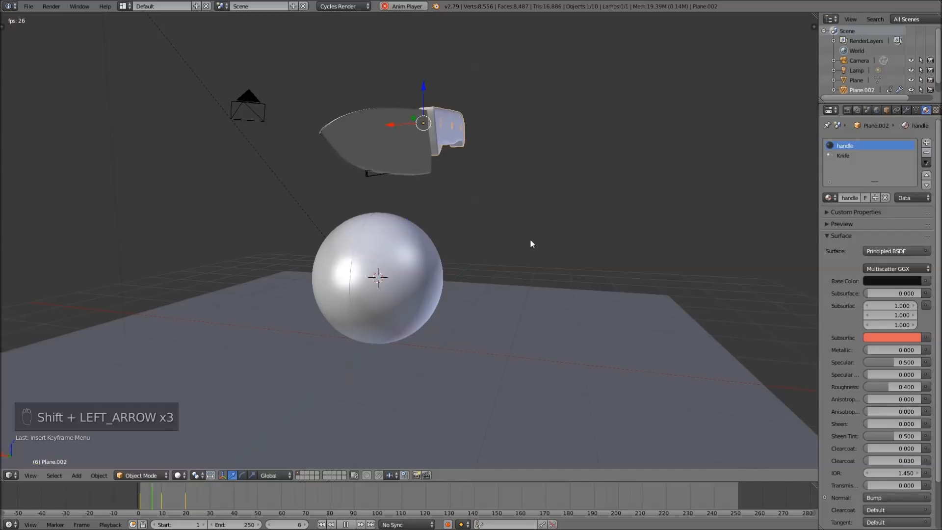
key(alt+a)
middle_drag(562, 184, 359, 204)
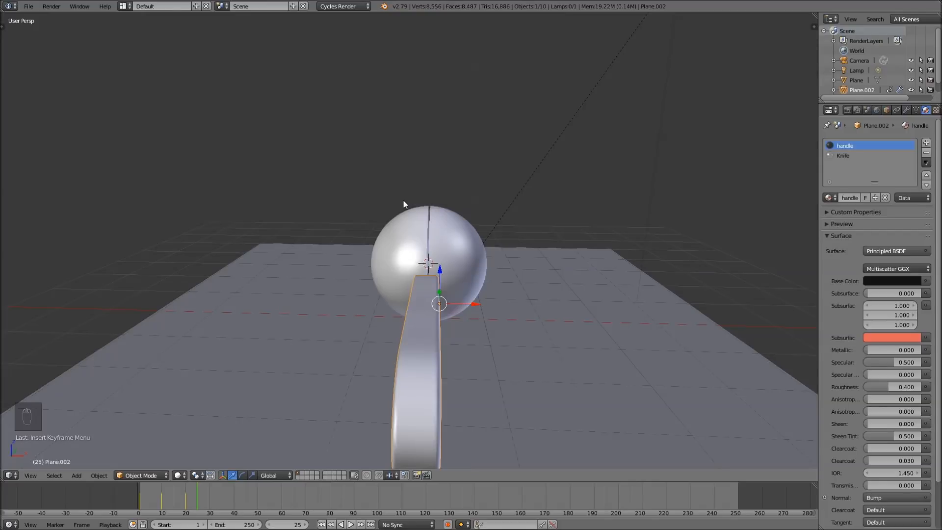
key(shift+Left)
middle_drag(397, 184, 448, 197)
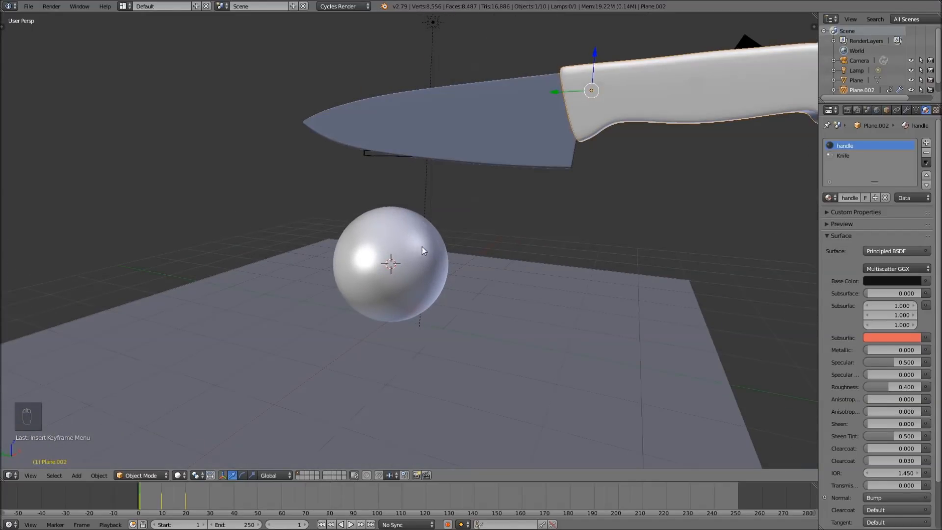
Save the project over the existing Orange2.blend file
scroll(443, 291, up, 4)
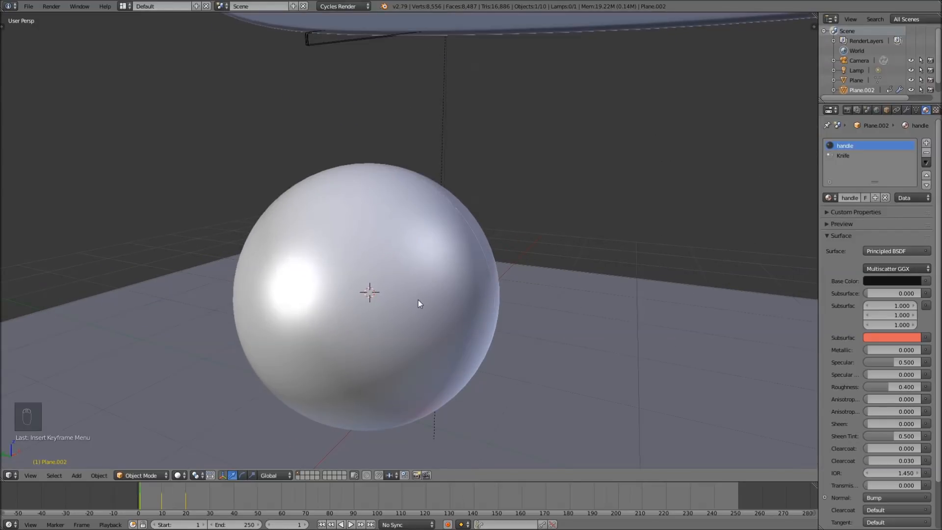
key(ctrl+s)
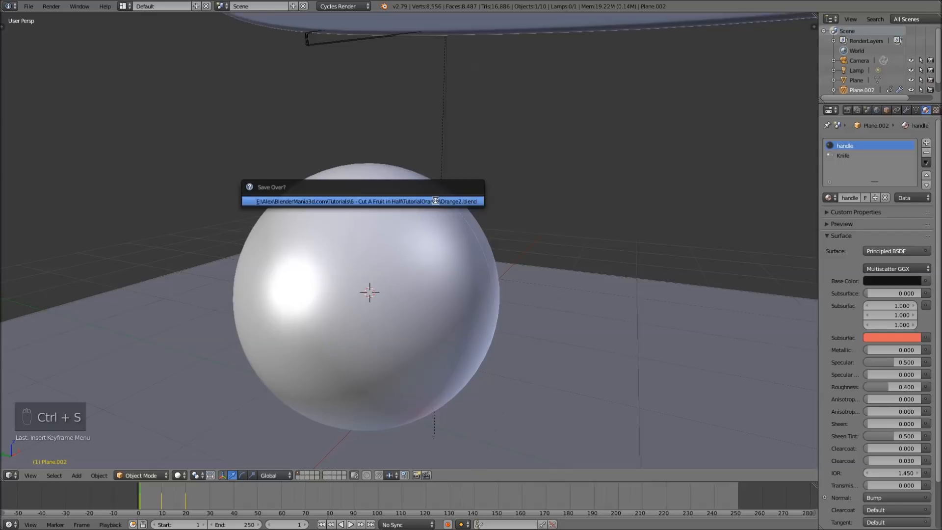
click(436, 201)
In Edit Mode on the sphere, push the single pole vertex on its side inward along the X axis to form a dimple
right_click(322, 324)
key(Tab)
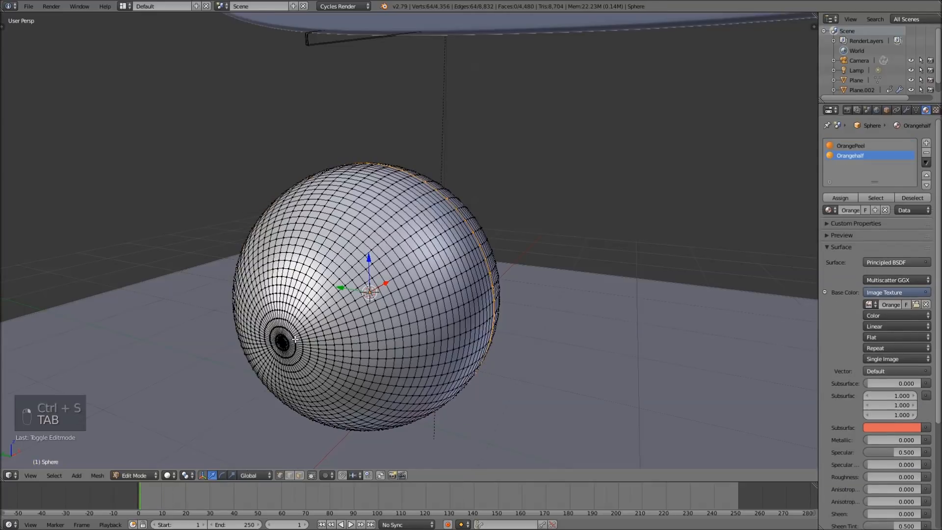
scroll(306, 344, up, 1)
middle_drag(306, 344, 380, 279)
scroll(379, 278, up, 2)
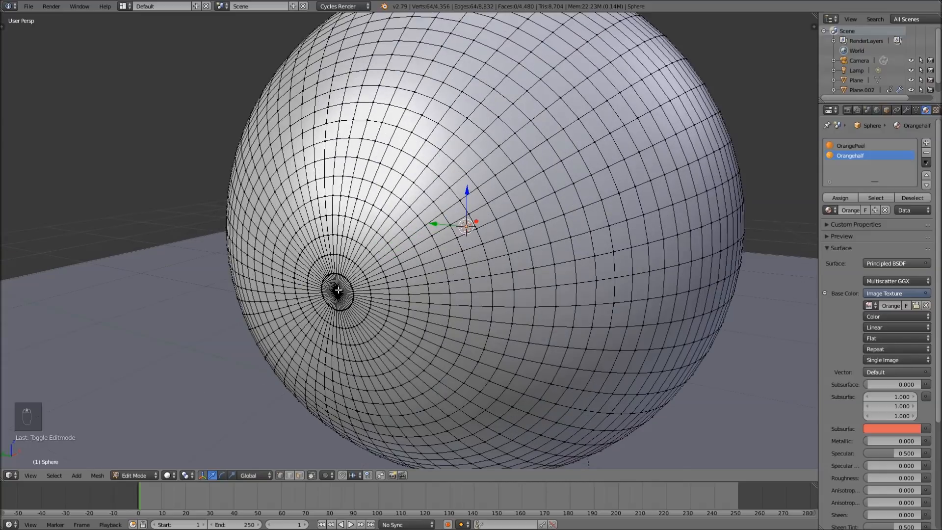
scroll(338, 290, up, 2)
middle_drag(283, 318, 351, 270)
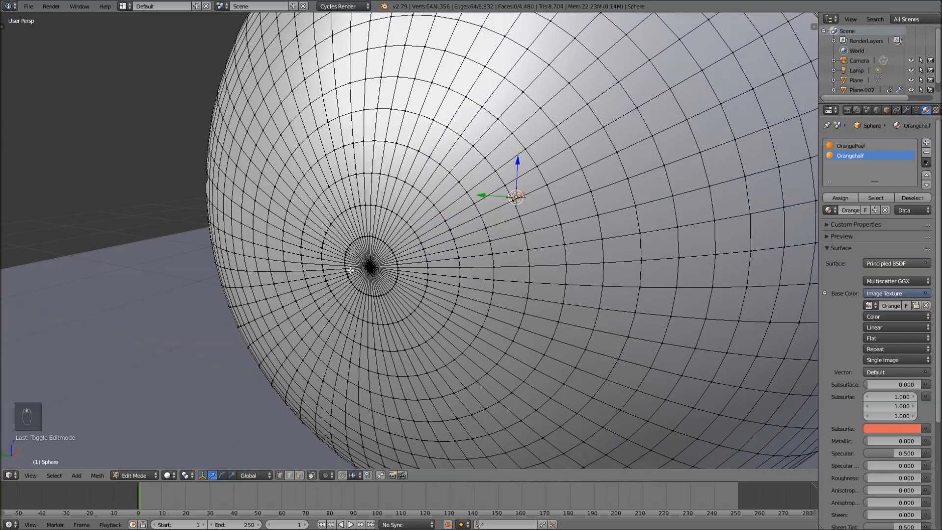
right_click(363, 270)
scroll(456, 290, up, 2)
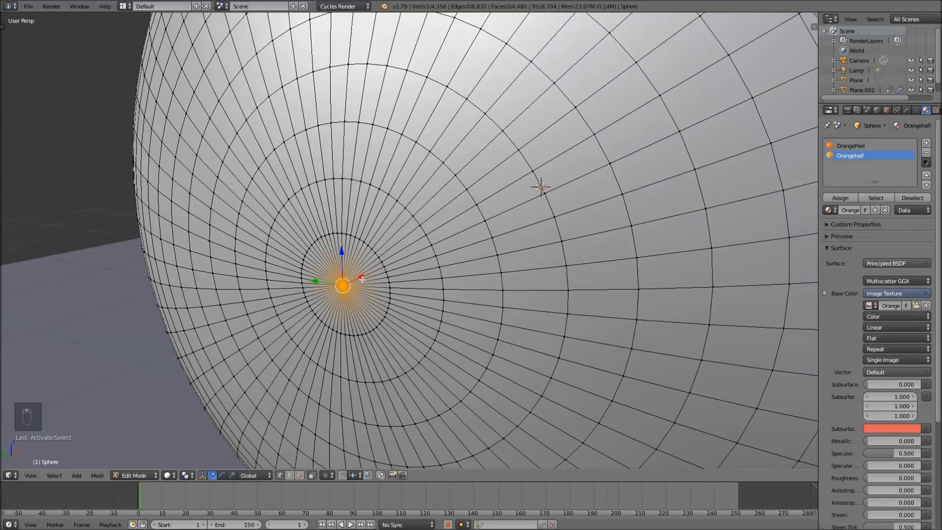
scroll(416, 262, down, 10)
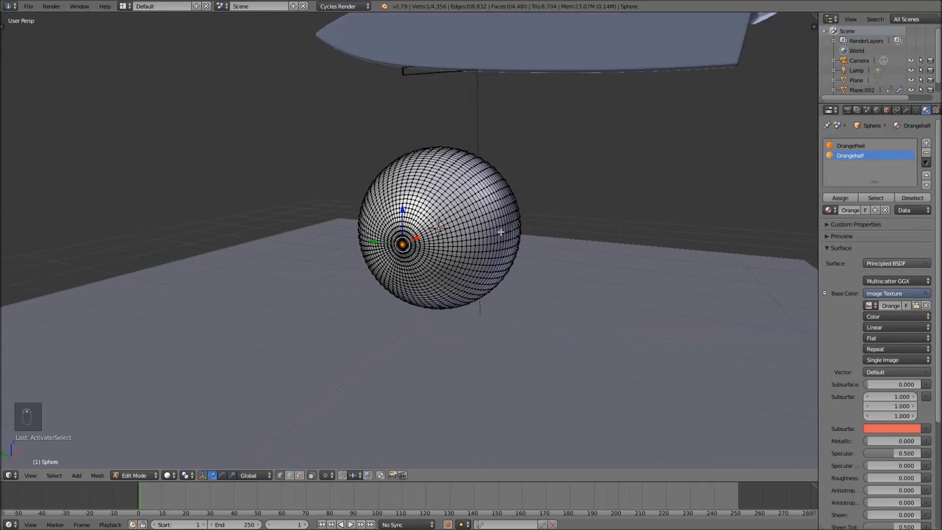
scroll(460, 238, up, 1)
scroll(318, 271, up, 5)
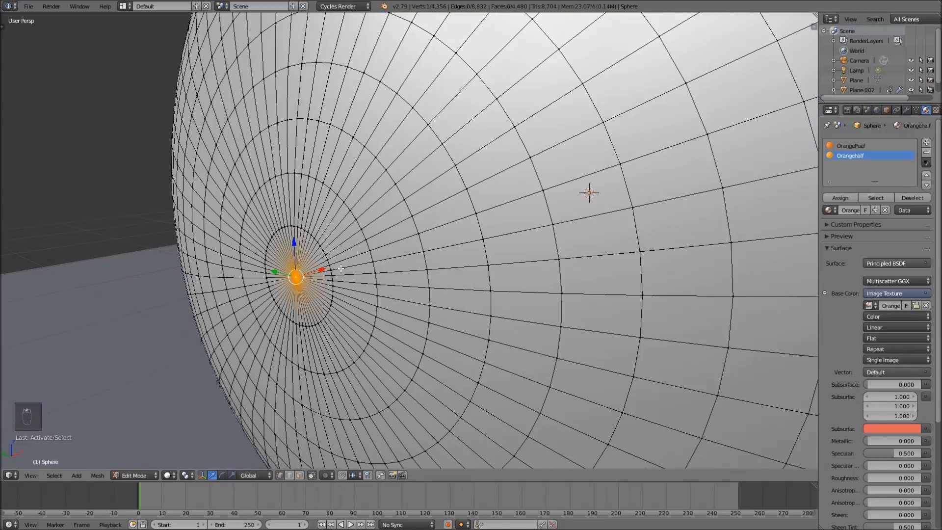
drag(320, 272, 339, 266)
Add an edge loop between the first two vertex rings around the dimple, slid slightly off centre
key(a)
key(ctrl+r)
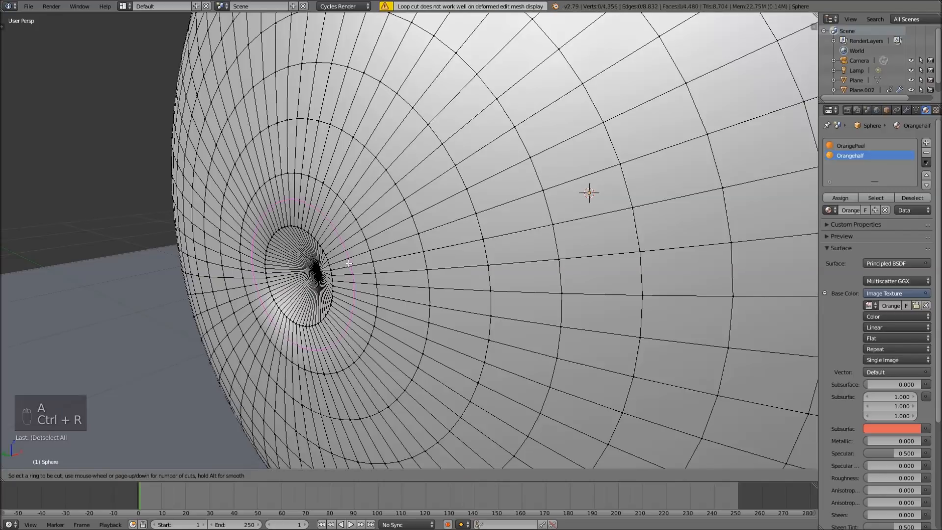
click(348, 263)
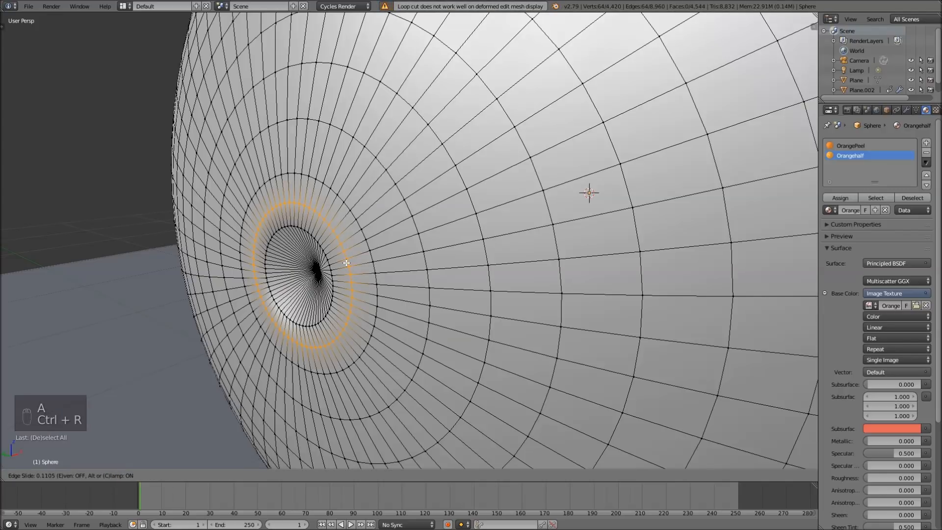
click(346, 264)
Select three consecutive vertices on each of six radial edges around the dimple and push them inward along X to form creases
middle_drag(346, 263, 403, 241)
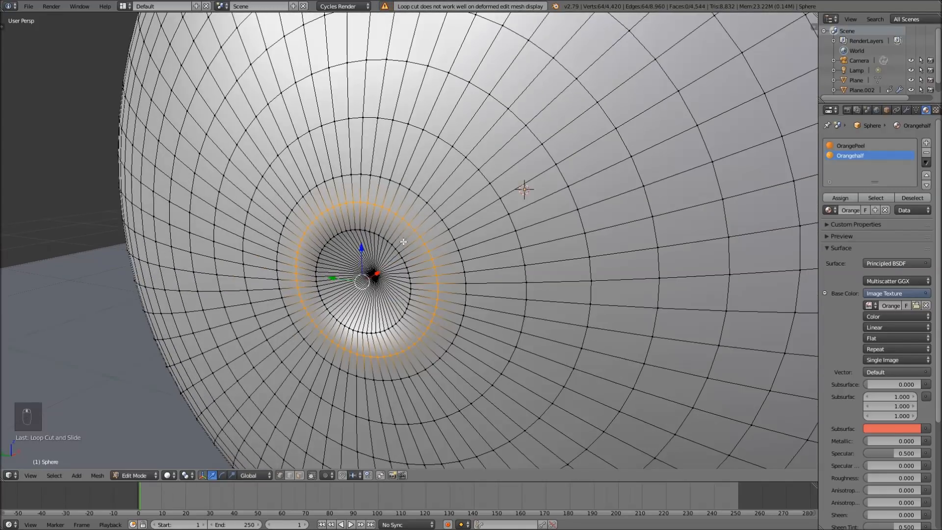
key(a)
right_click(373, 232)
shift+right_click(386, 200)
shift+right_click(388, 179)
shift+right_click(318, 256)
shift+right_click(298, 246)
shift+right_click(281, 232)
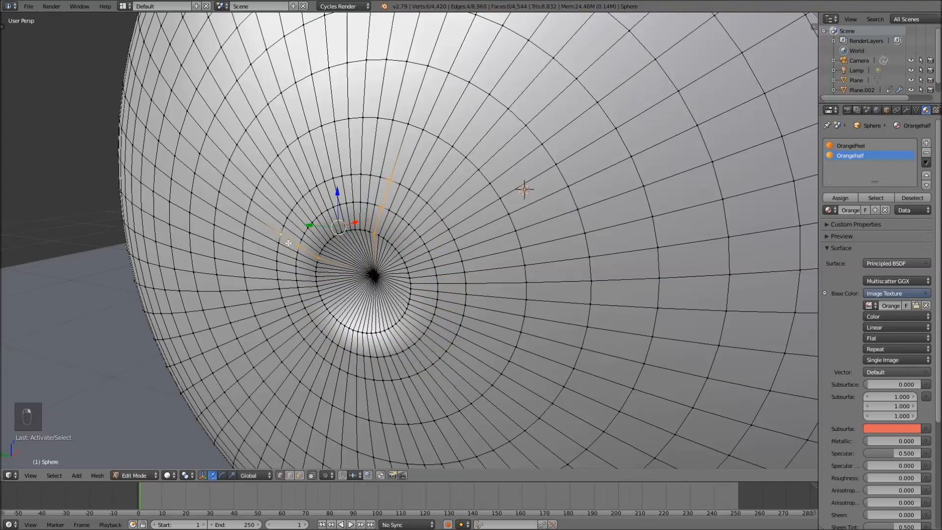
shift+right_click(325, 305)
shift+right_click(308, 314)
shift+right_click(293, 323)
shift+right_click(356, 328)
shift+right_click(350, 352)
shift+right_click(348, 373)
shift+right_click(399, 321)
shift+right_click(420, 339)
shift+right_click(441, 357)
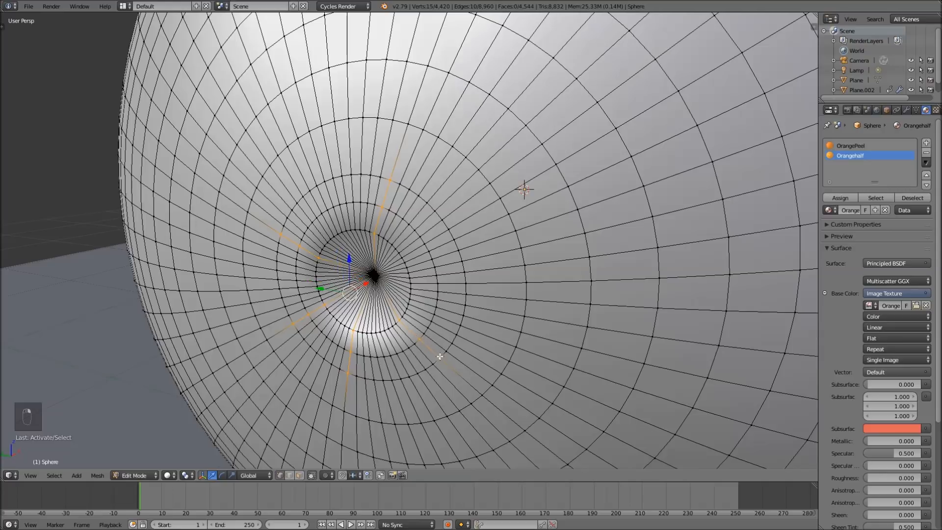
shift+right_click(411, 294)
shift+right_click(437, 293)
key(ctrl+z)
shift+right_click(437, 302)
shift+right_click(464, 306)
middle_drag(422, 274, 362, 292)
key(g)
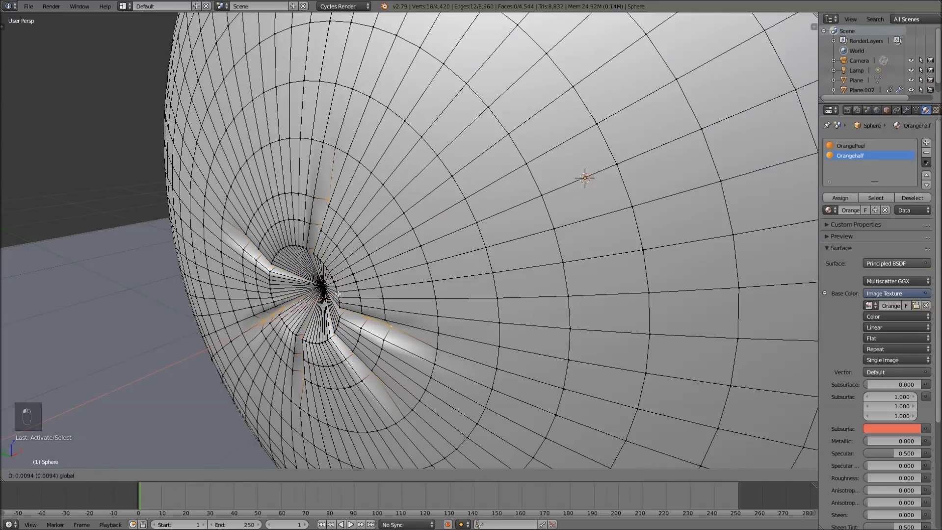
click(341, 293)
middle_drag(342, 293, 414, 297)
scroll(413, 297, up, 1)
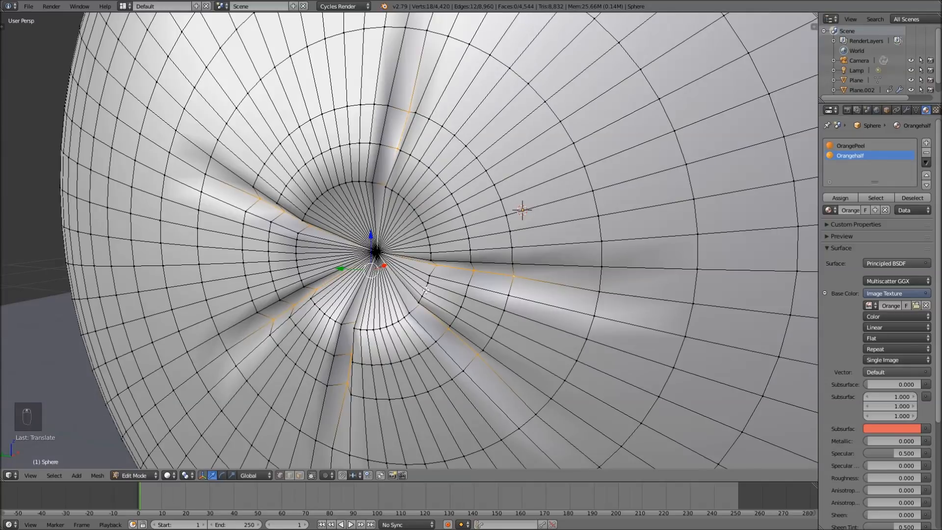
Duplicate the innermost edge ring around the dimple, offset it slightly outward along X, and flatten it by scaling to 0 along X
alt+right_click(426, 291)
middle_drag(426, 269, 401, 274)
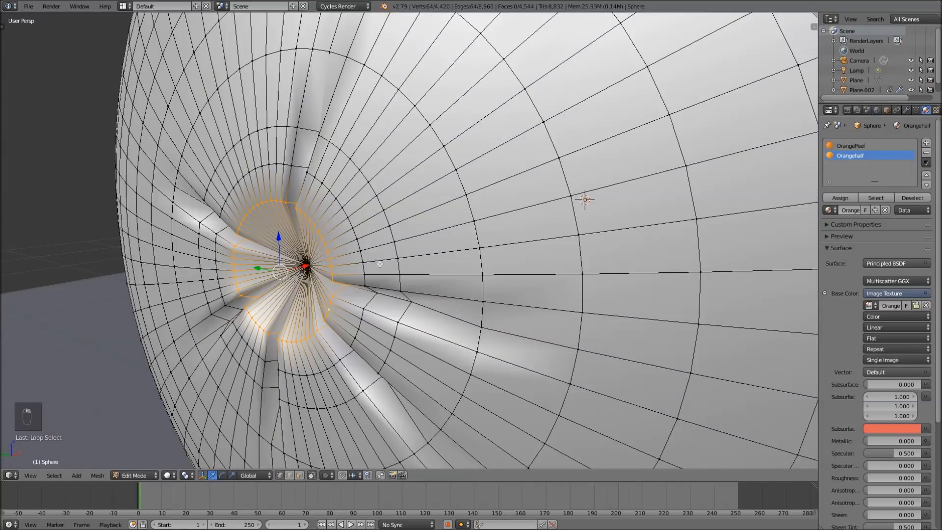
key(shift+d)
key(x)
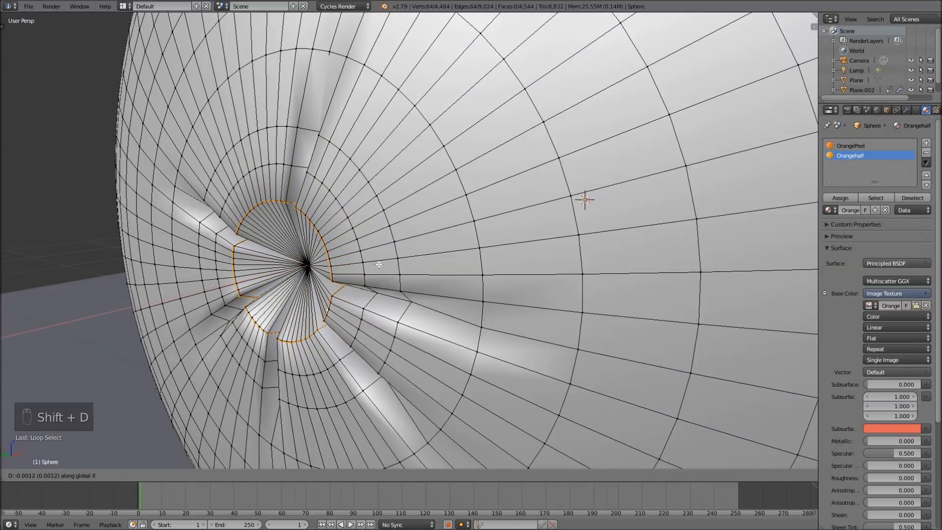
click(376, 266)
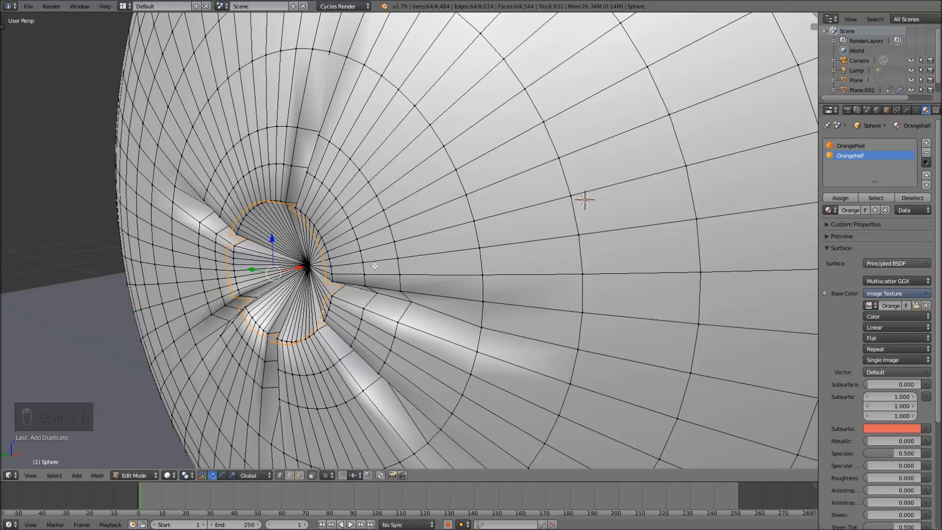
key(s)
key(0)
key(Return)
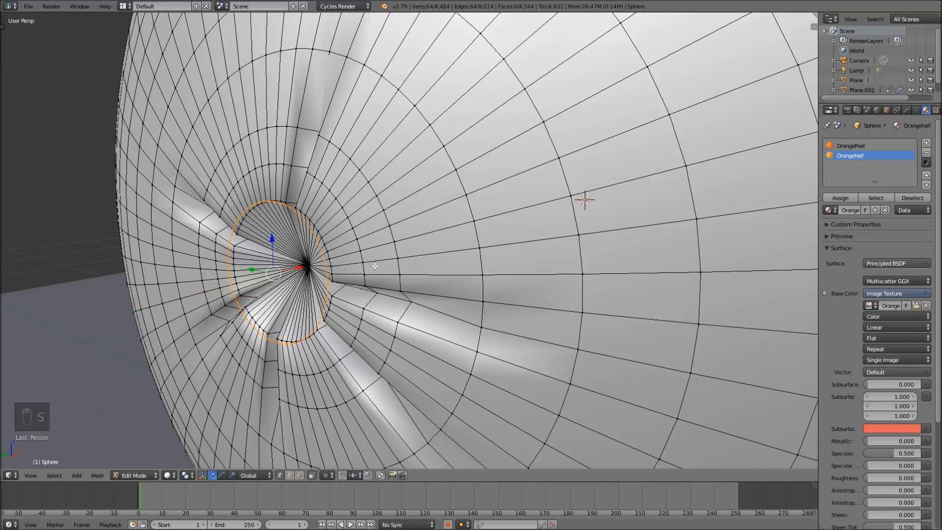
Extrude the flattened ring in place and scale it down to under half its size to form a flat collar
key(e)
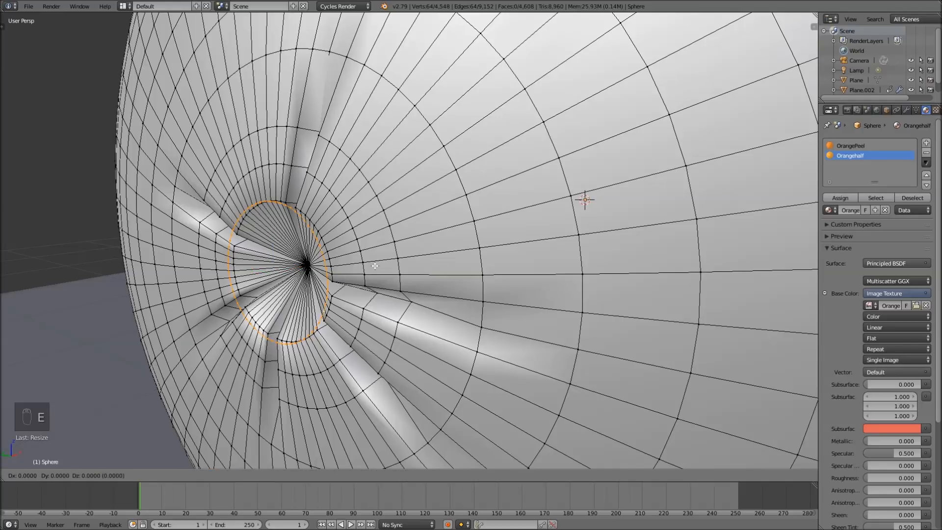
right_click(375, 266)
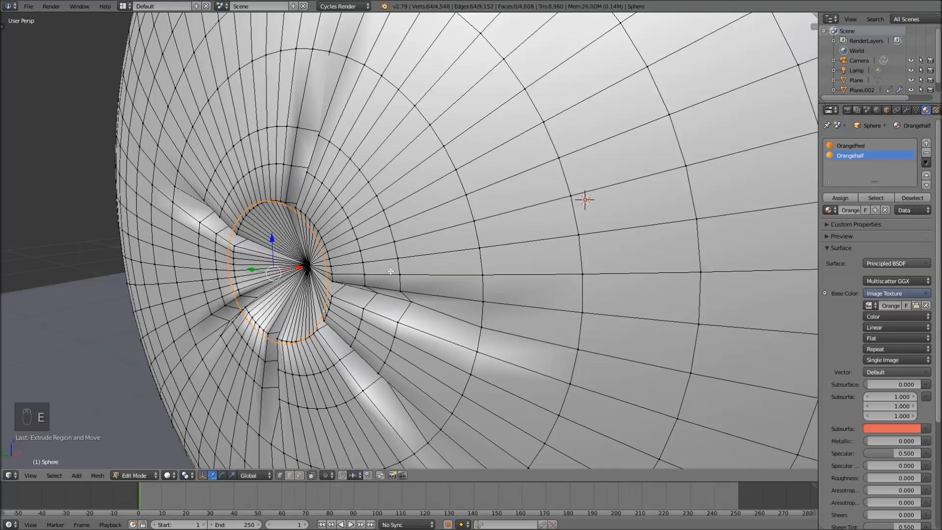
key(s)
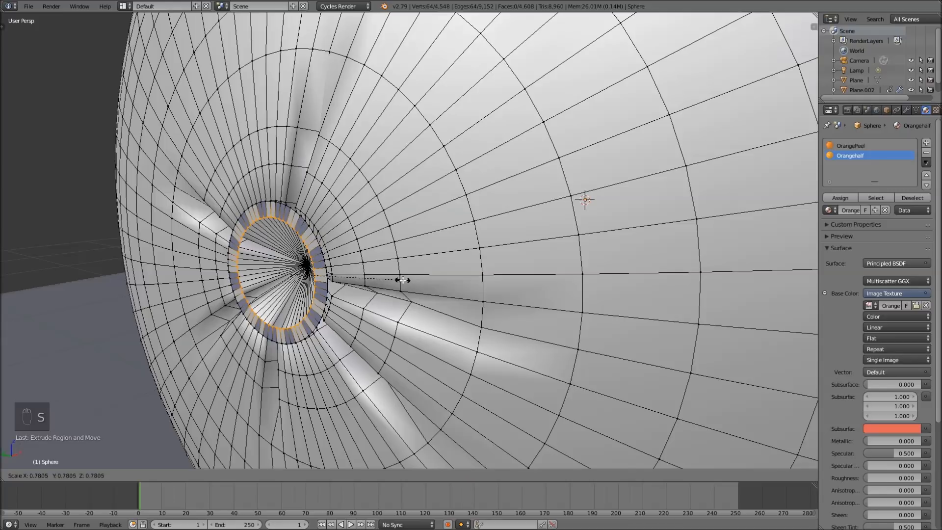
click(338, 270)
Extrude the collar's inner ring outward about 0.018 along X and fill its end with a face to form the stem stub
key(e)
key(x)
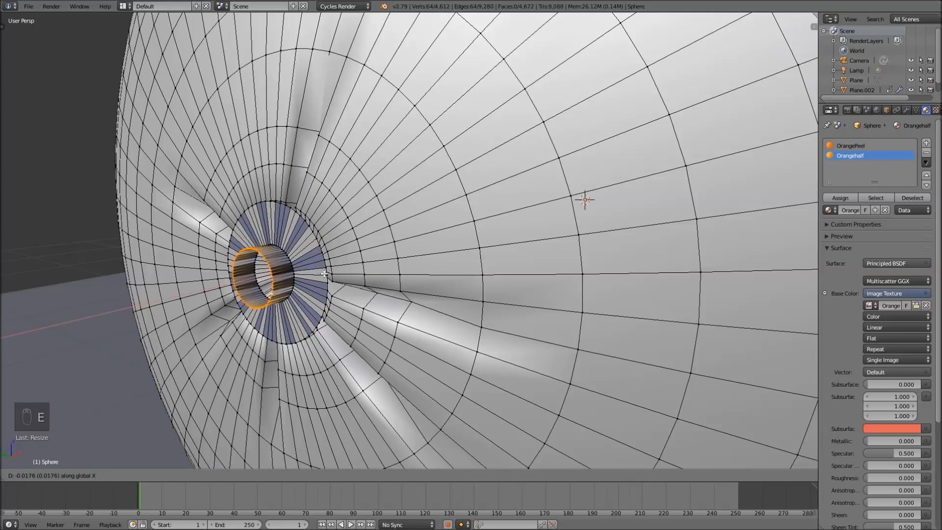
click(324, 274)
key(f)
key(a)
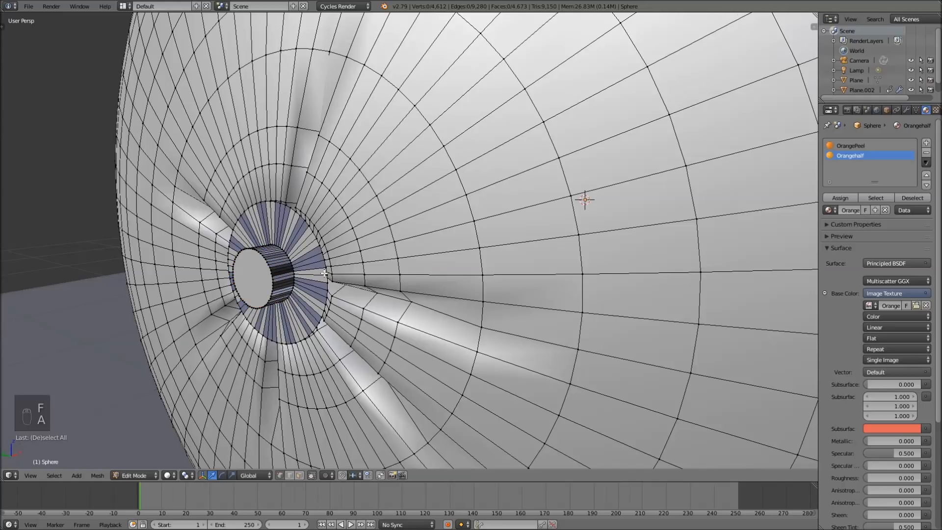
Extrude the collar's outer rim about 0.005 along X back into the dimple to give the collar thickness
alt+right_click(327, 273)
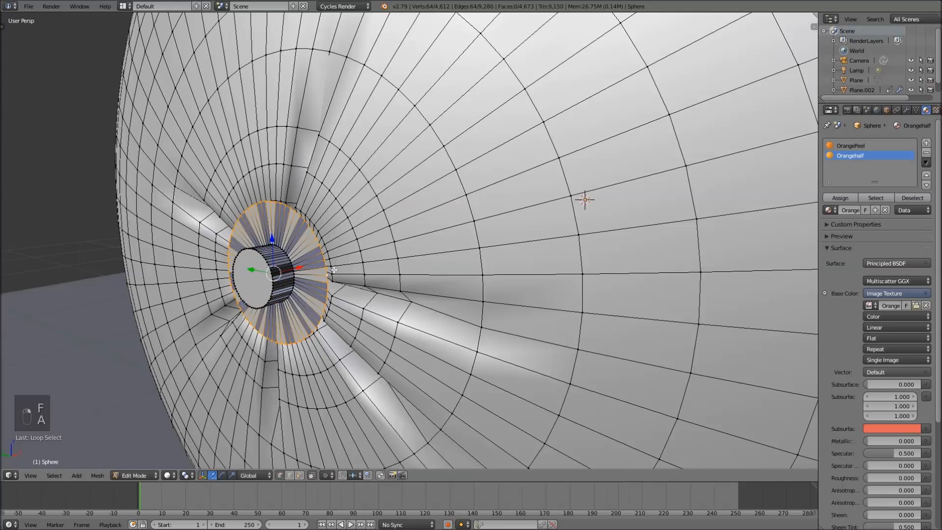
key(e)
key(x)
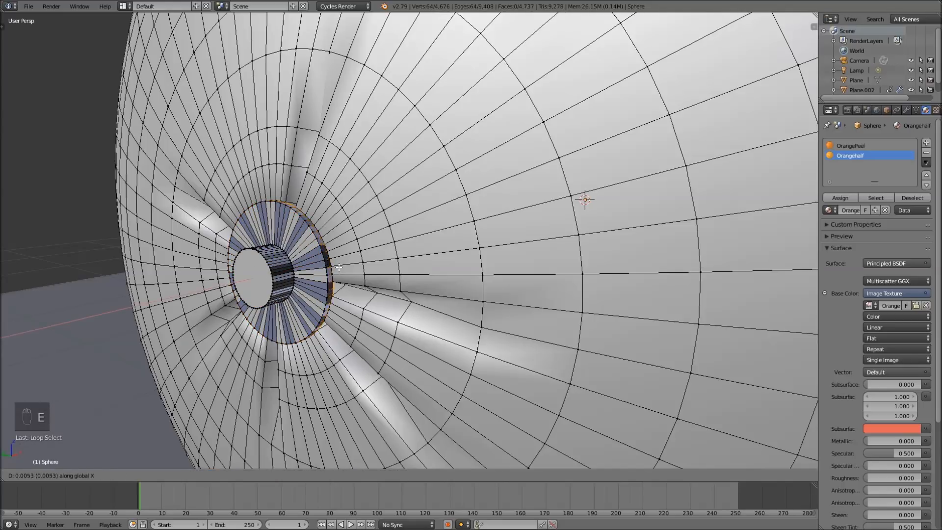
click(341, 266)
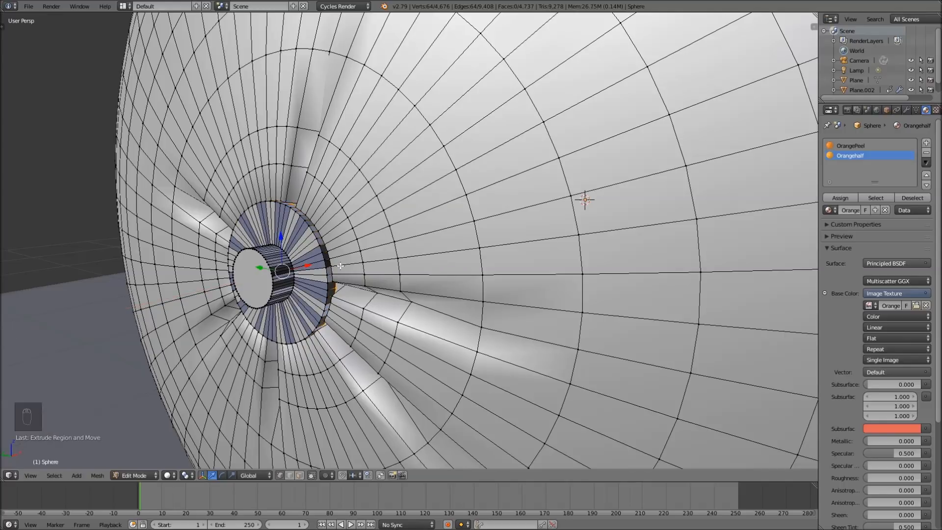
Recalculate the normals of the entire mesh so that they are consistent
key(a)
key(a)
key(a)
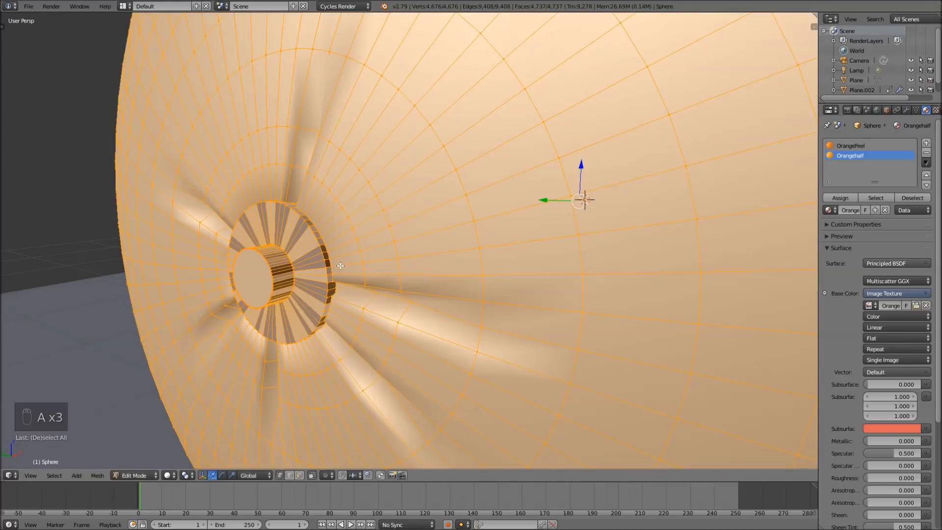
key(ctrl+n)
middle_drag(354, 246, 385, 242)
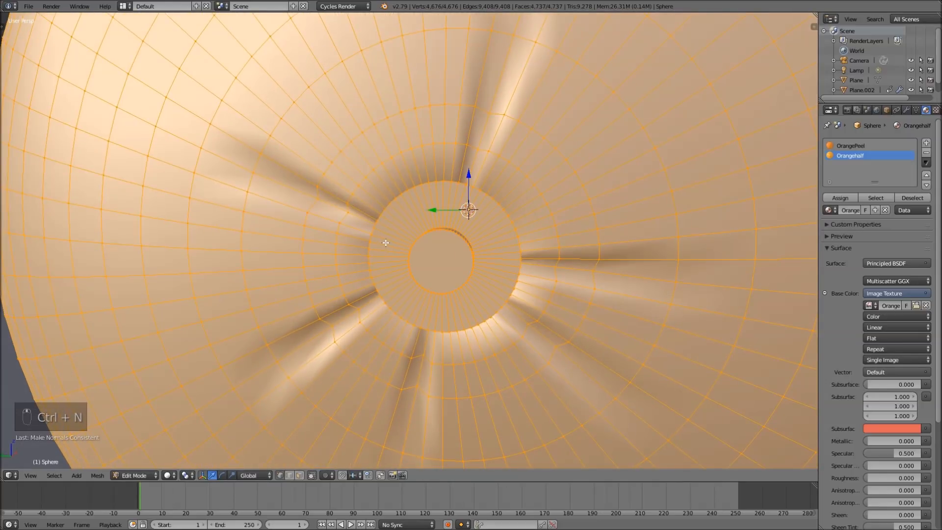
Isolate the linked stem piece by hiding the rest of the mesh, and show it as a wireframe in left orthographic view
right_click(455, 229)
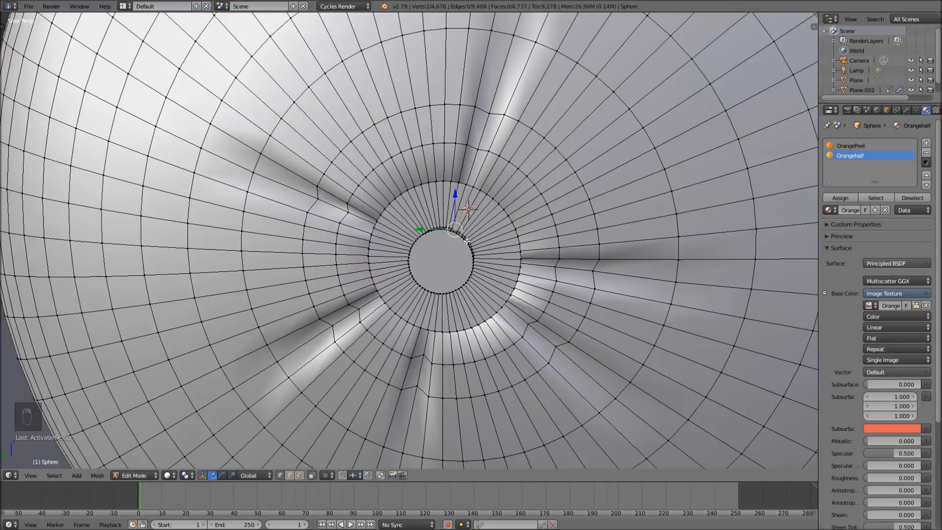
key(ctrl+l)
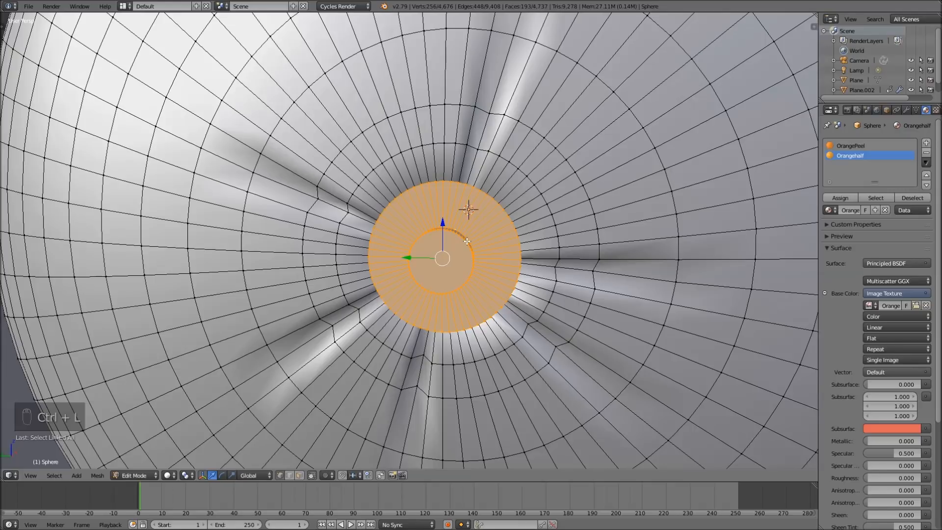
key(shift+h)
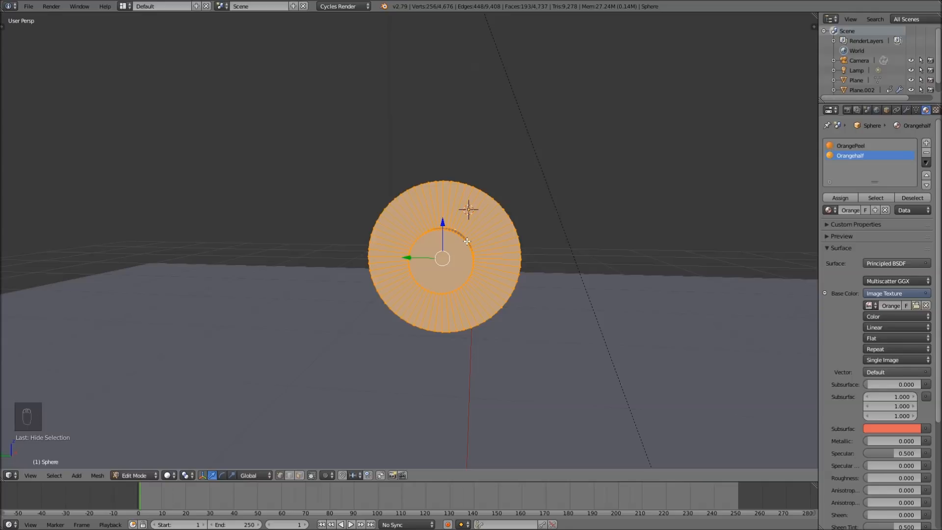
key(KP_3)
key(ctrl+KP_3)
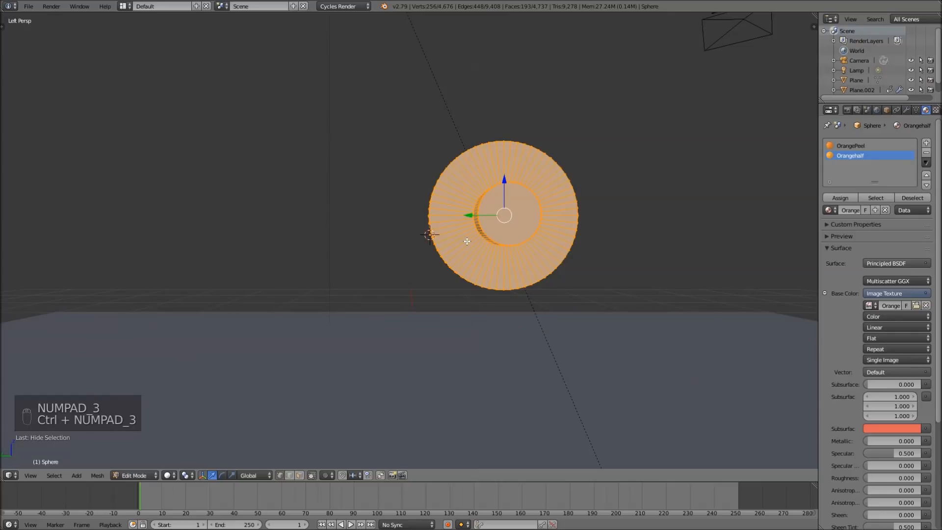
key(KP_5)
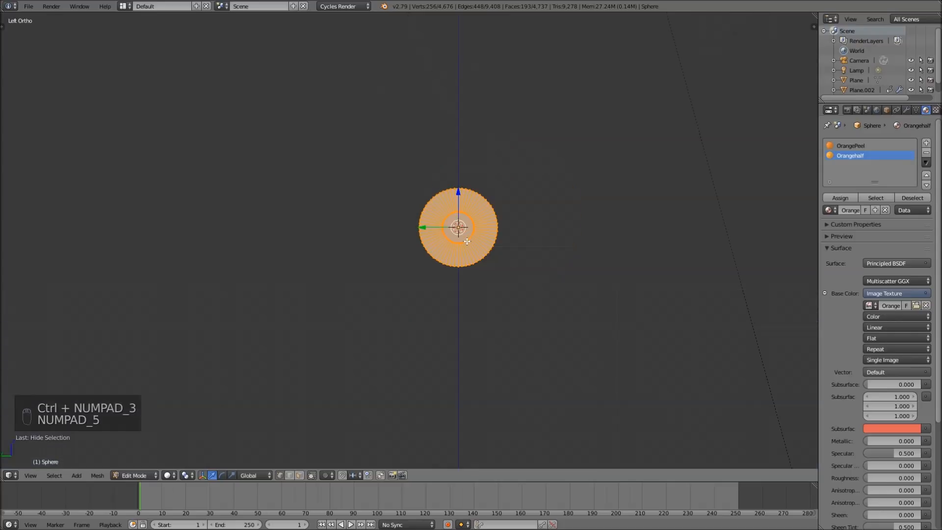
scroll(520, 205, up, 5)
shift+middle_drag(557, 178, 486, 214)
key(a)
key(a)
key(z)
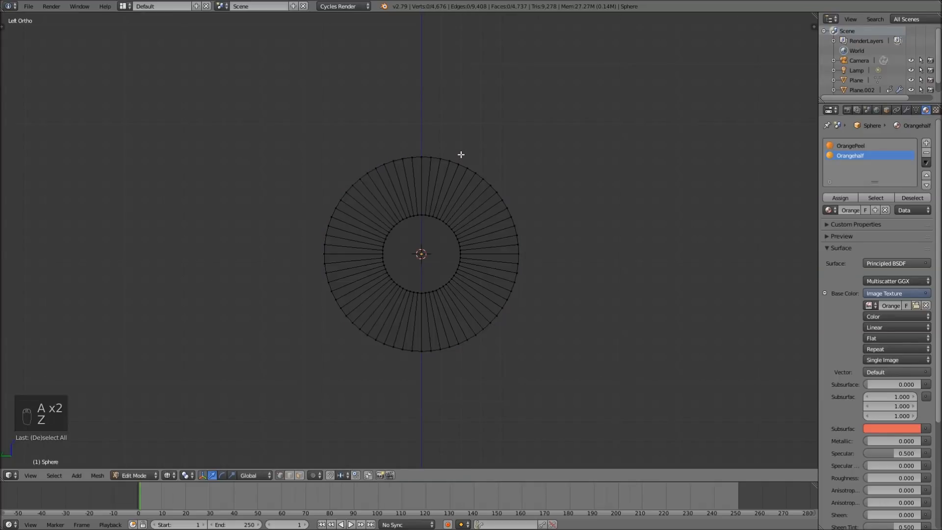
Circle-select the collar's upper rim vertices and move them upward to form the first leaf lobe
key(c)
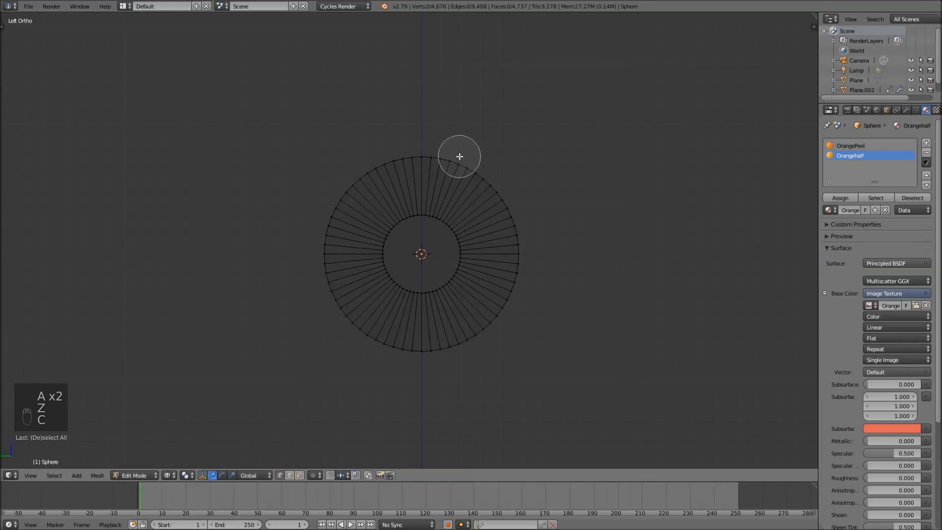
drag(456, 157, 397, 158)
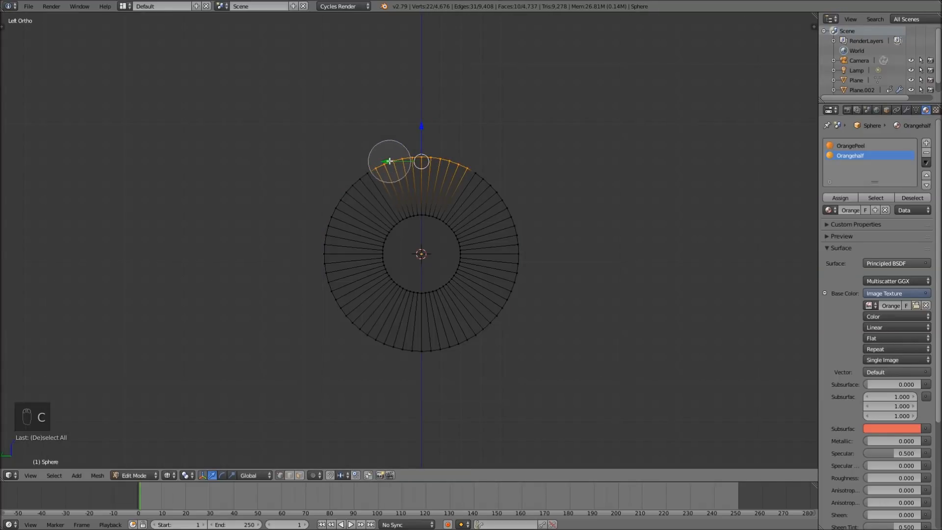
key(Escape)
key(g)
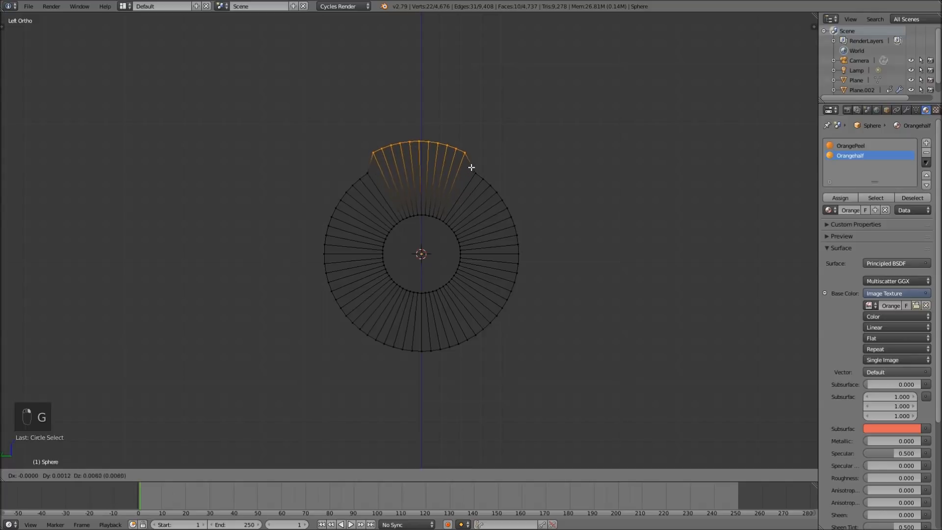
click(477, 153)
Circle-select the rim vertices on the collar's negative Y side and move them outward to form a second lobe
key(a)
key(c)
mouse_move(501, 196)
mouse_down()
mouse_move(517, 207)
mouse_move(526, 270)
mouse_move(517, 288)
mouse_up()
key(Escape)
key(g)
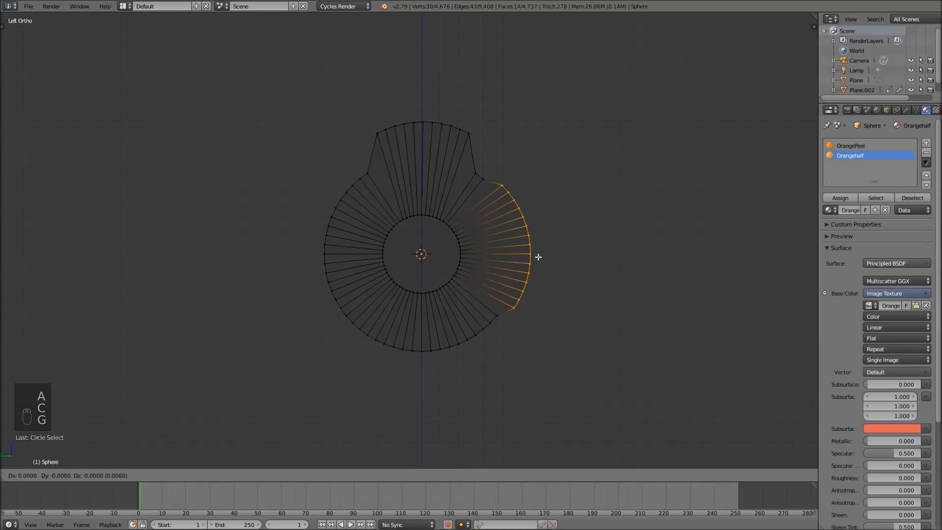
click(553, 256)
Circle-select the collar's lower rim vertices and move them downward to form a third lobe
key(a)
key(c)
mouse_move(465, 340)
mouse_down()
mouse_move(427, 349)
mouse_move(378, 341)
mouse_up()
key(Escape)
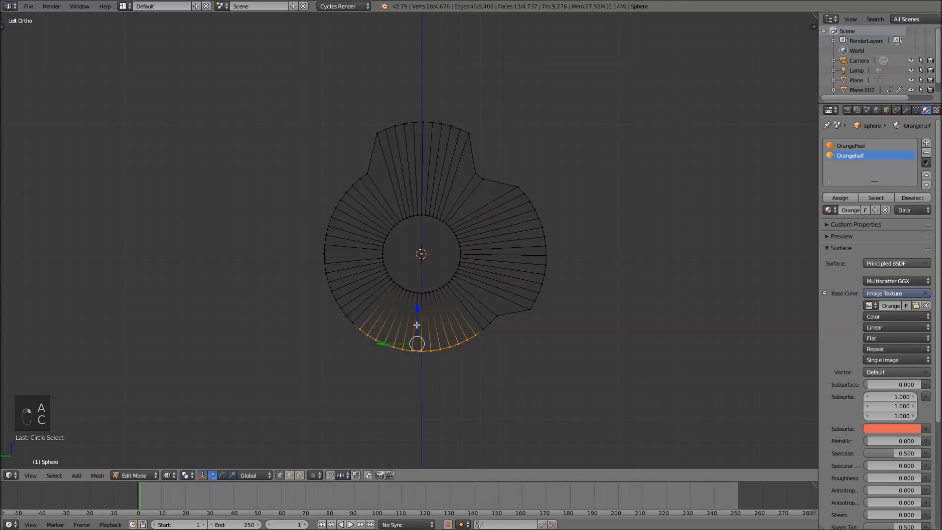
key(g)
click(425, 355)
Circle-select the rim vertices on the collar's positive Y side and move them outward to form the fourth lobe
key(a)
key(c)
drag(335, 285, 339, 213)
key(Escape)
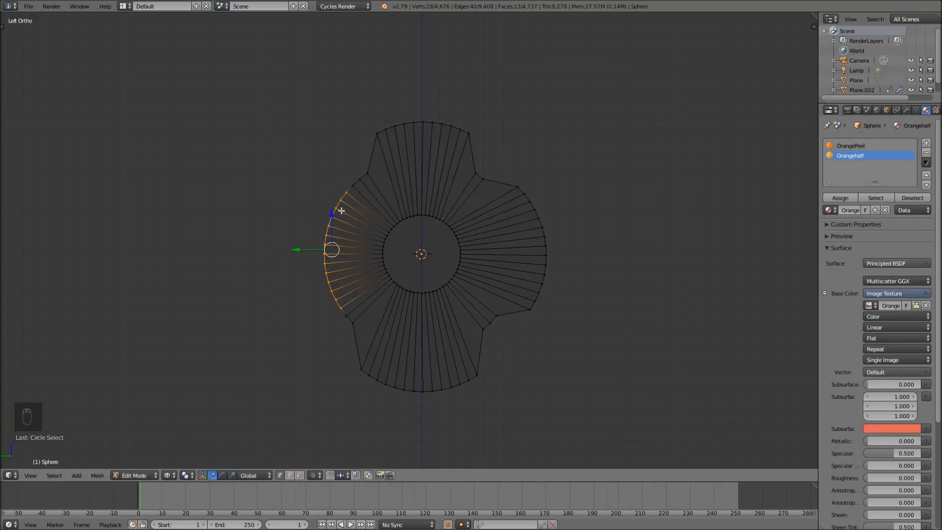
key(g)
click(341, 238)
Restore solid shading, reveal the hidden sphere mesh, and return to perspective view around the four-lobed stem with a single vertex selected
key(Tab)
key(Tab)
key(a)
key(a)
key(a)
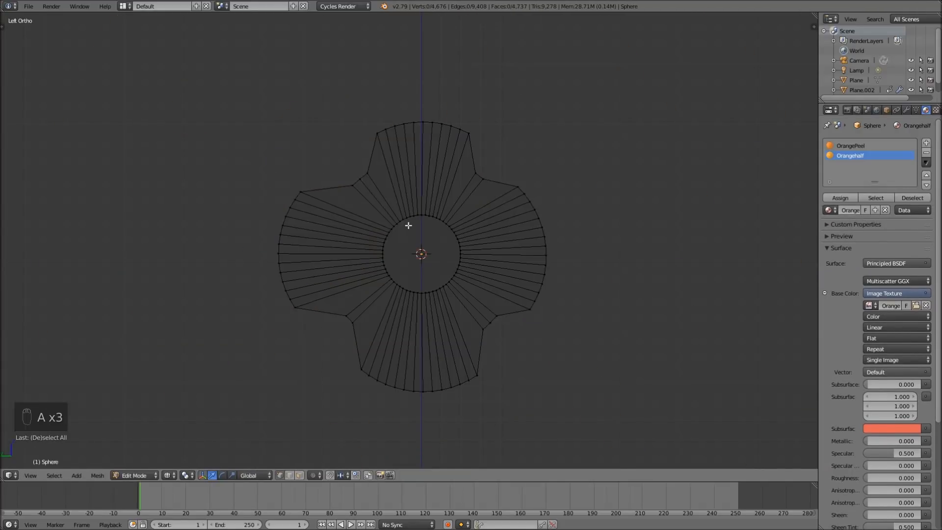
key(z)
key(alt+h)
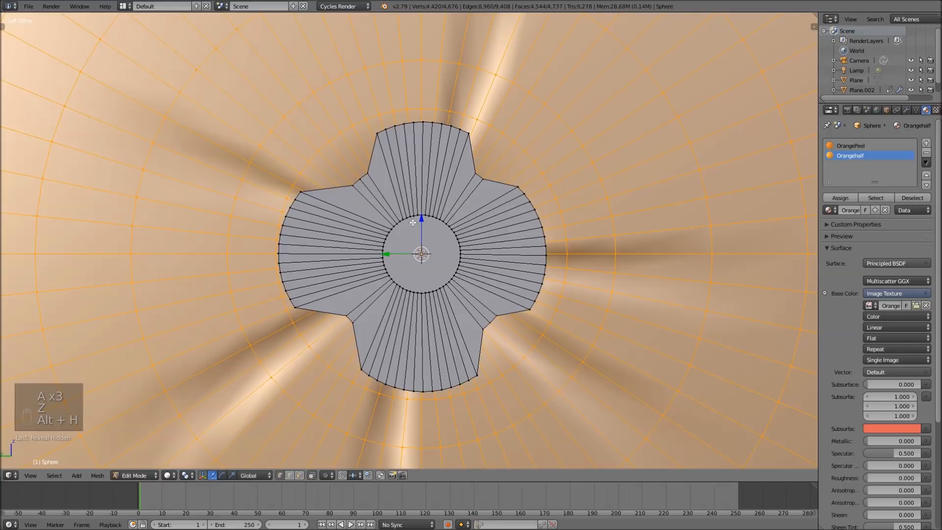
middle_drag(488, 200, 346, 218)
scroll(346, 218, down, 2)
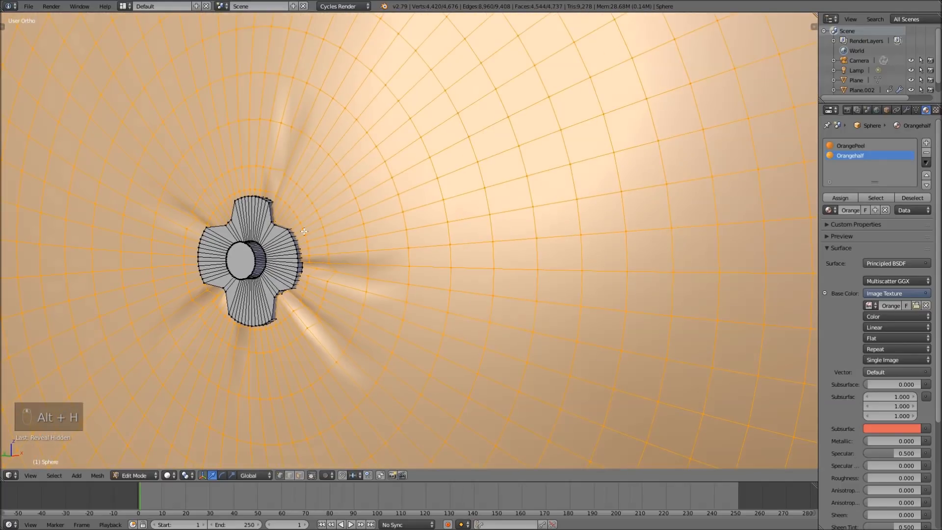
key(KP_5)
right_click(143, 277)
middle_drag(142, 277, 222, 261)
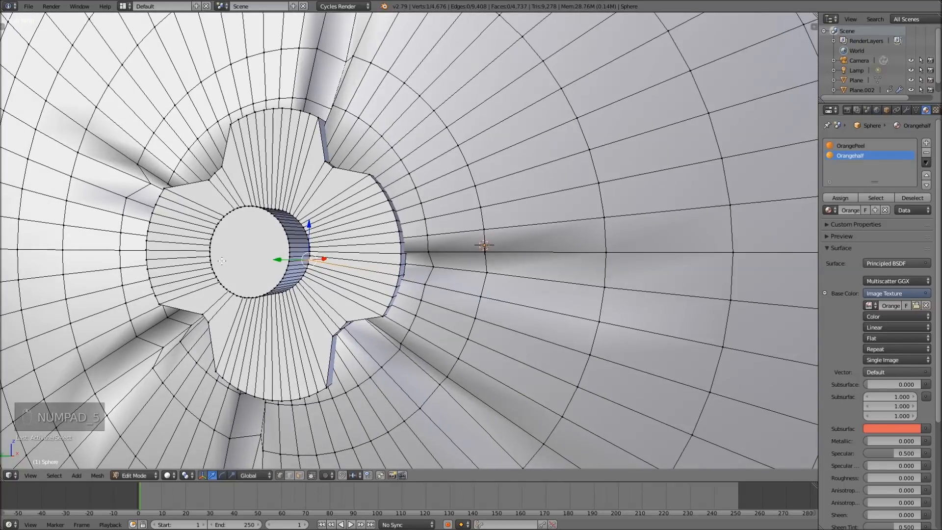
Select the whole linked stem mesh, scale it down, and move it toward the dimple in the sphere
key(ctrl+l)
scroll(420, 240, down, 5)
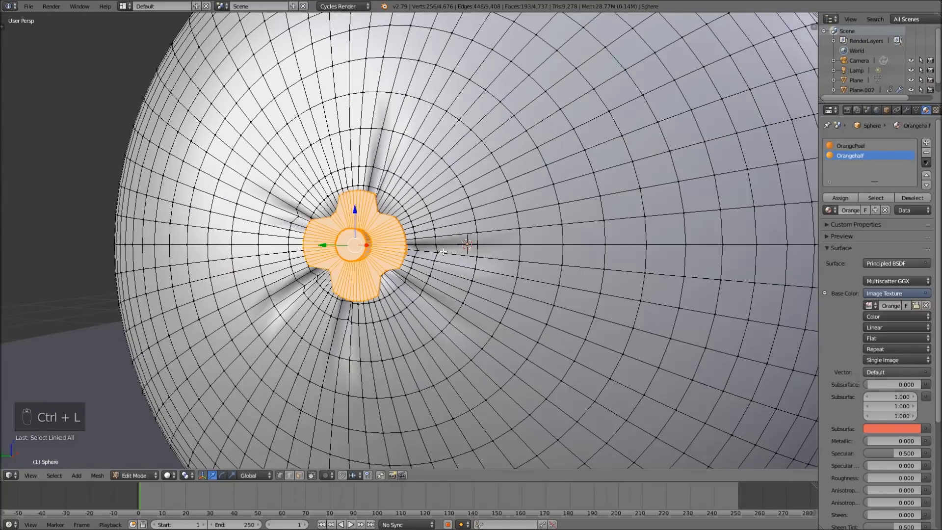
key(s)
click(400, 246)
middle_drag(400, 247, 314, 271)
key(g)
click(317, 268)
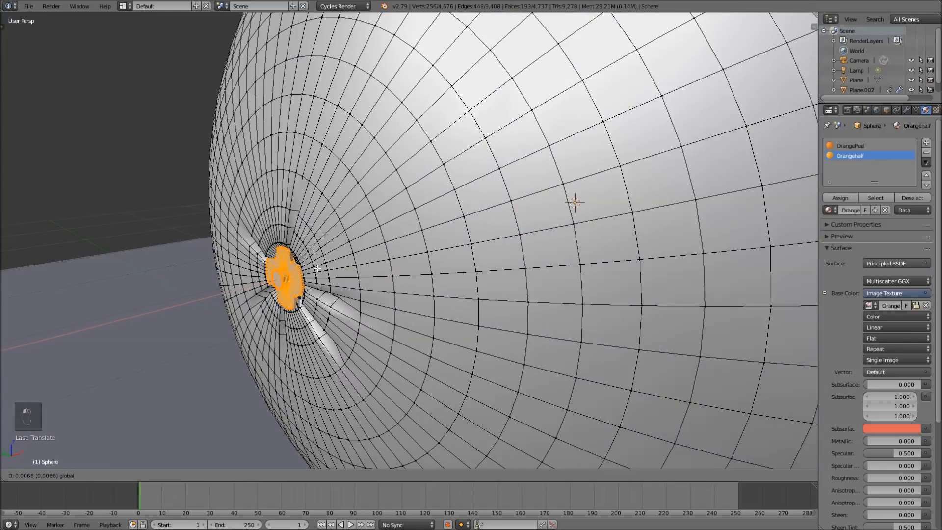
Fine-tune the stem's scale and position so it sits in the centre of the creased dimple
key(s)
click(328, 271)
key(g)
click(314, 270)
middle_drag(314, 269, 463, 195)
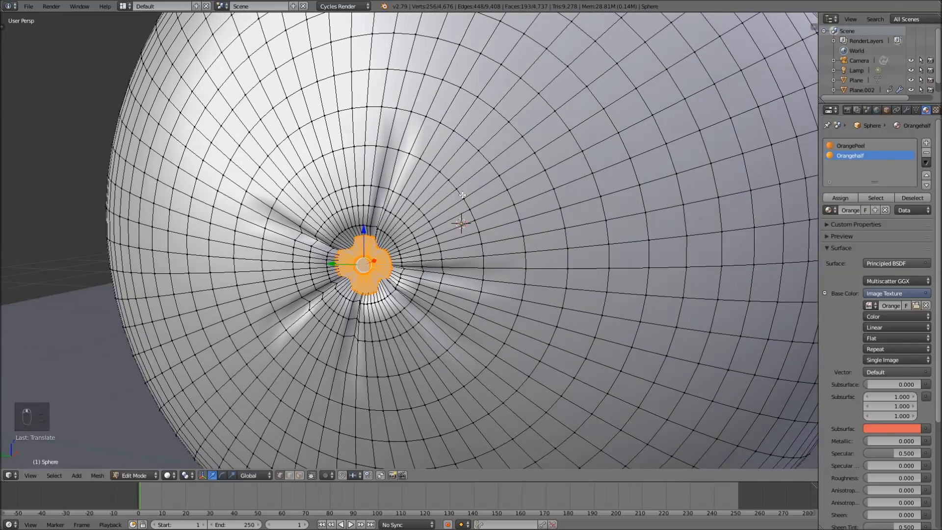
key(Tab)
key(Tab)
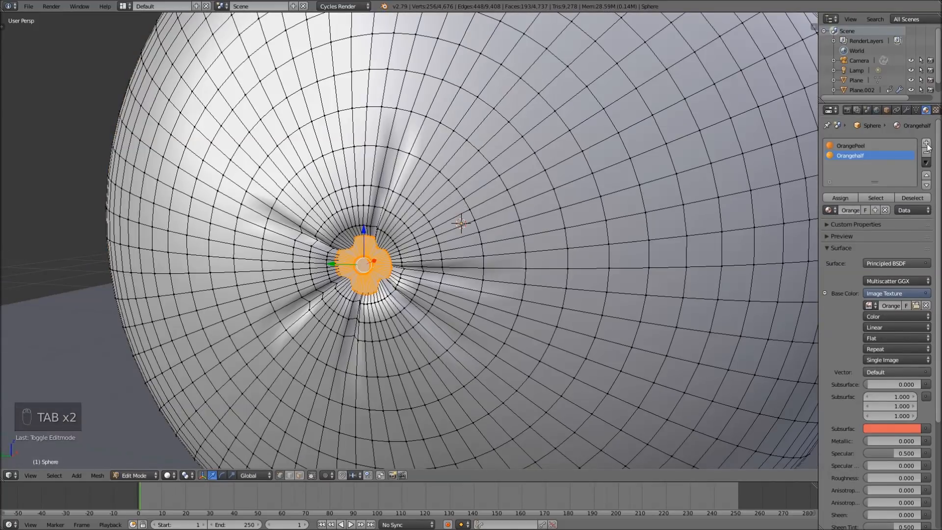
Add a third material named OrangeHub to the sphere and set its surface shader to Principled BSDF
click(926, 143)
click(856, 210)
click(855, 210)
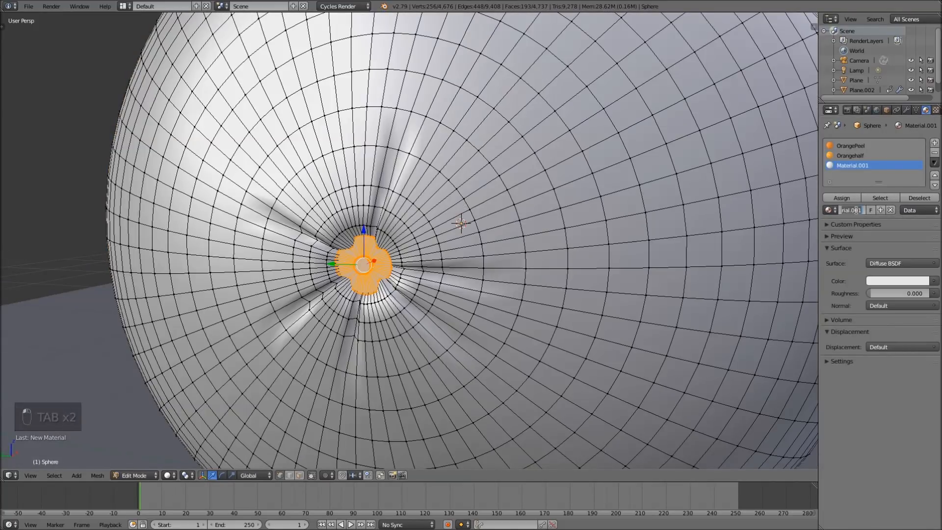
text(OrangeHub)
key(Return)
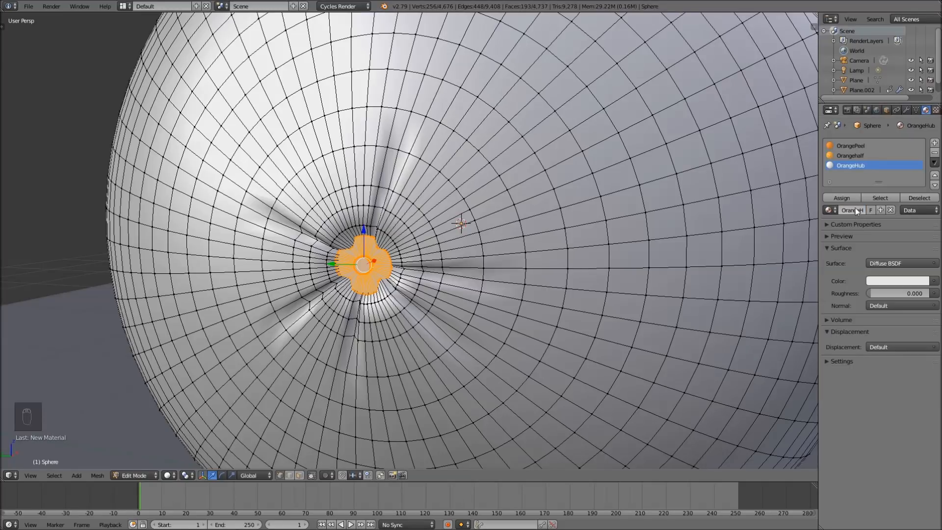
click(877, 263)
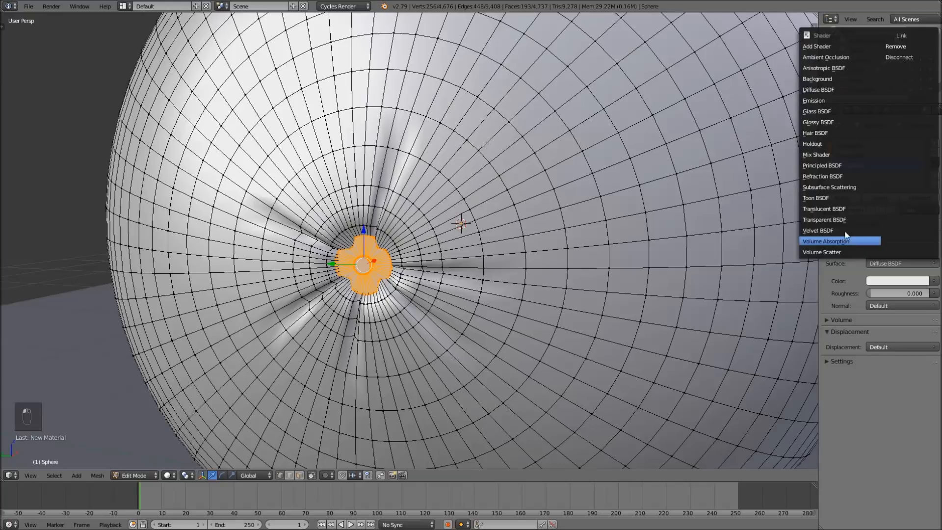
click(844, 165)
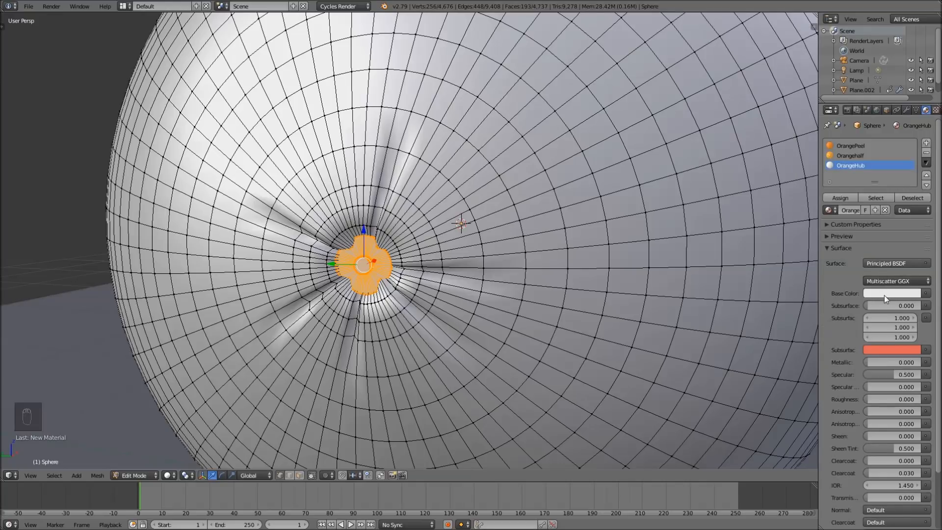
Assign OrangeHub to the selected stem faces, give it a dark green base color, and leave mesh editing
click(847, 197)
click(881, 293)
drag(857, 186, 834, 189)
scroll(834, 189, down, 6)
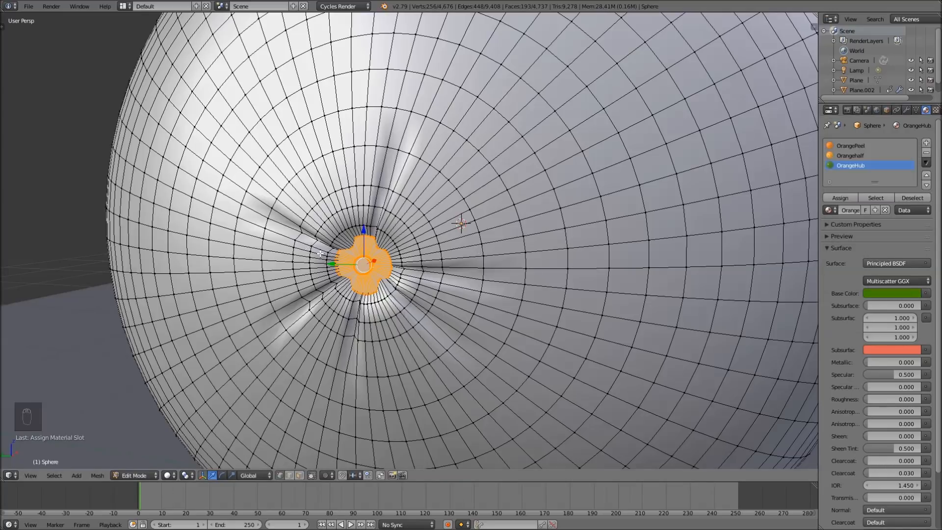
key(Tab)
Inspect the whole orange, reveal any hidden objects, and play the animation of the knife cutting through it
mouse_move(625, 240)
middle_down()
mouse_move(551, 233)
mouse_move(625, 237)
middle_up()
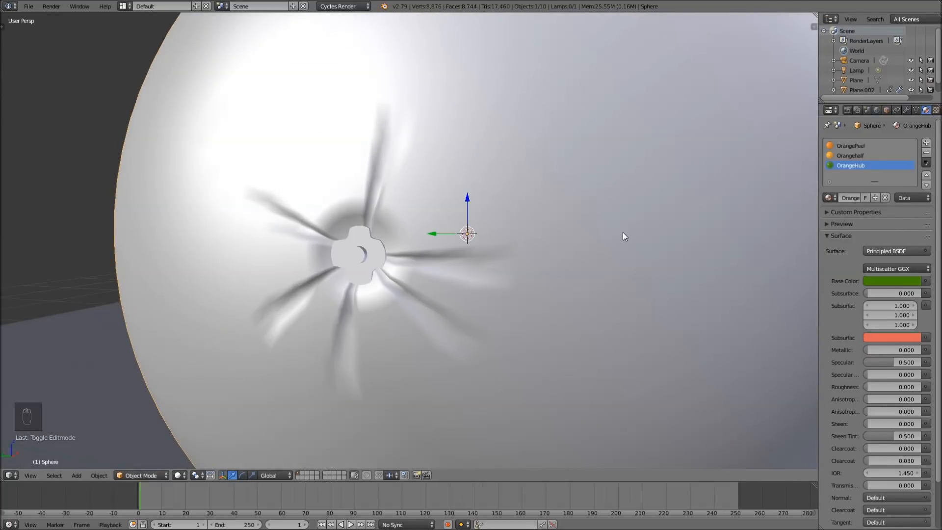
scroll(623, 231, down, 8)
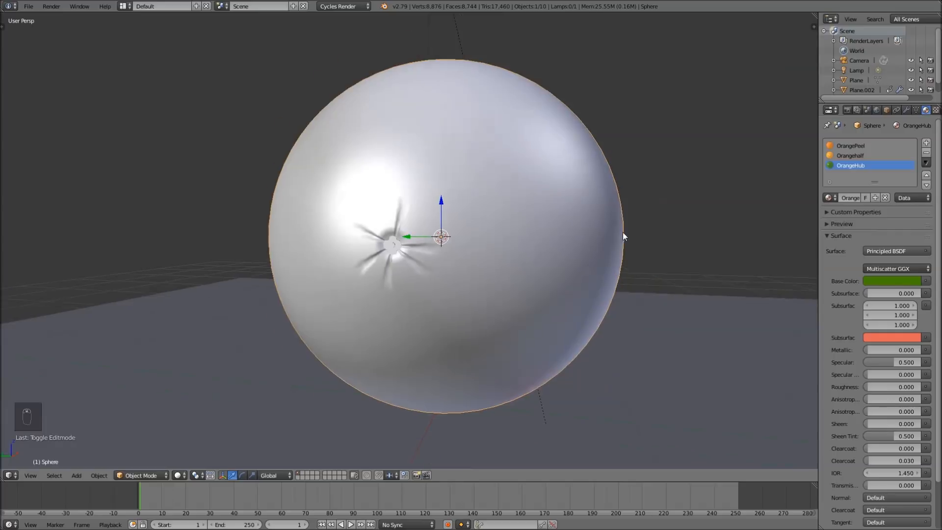
middle_drag(661, 181, 581, 202)
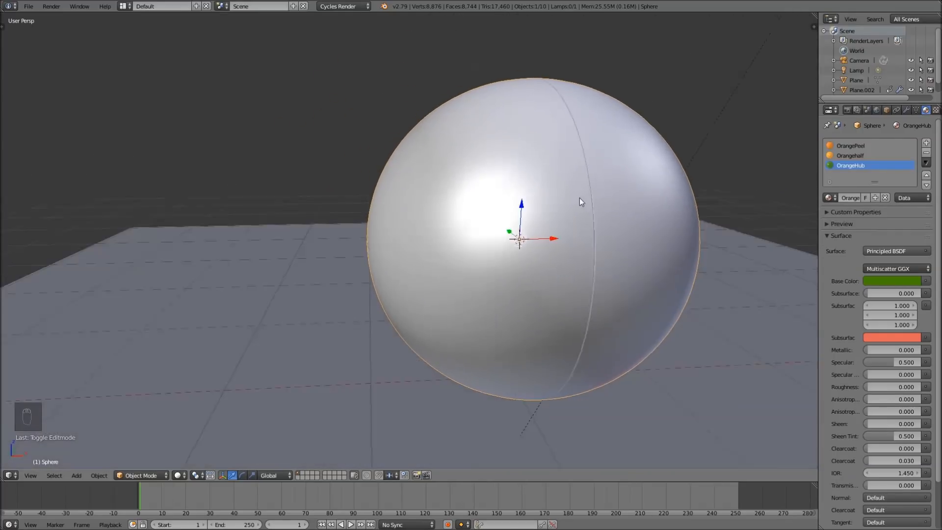
scroll(587, 199, down, 5)
scroll(584, 201, down, 2)
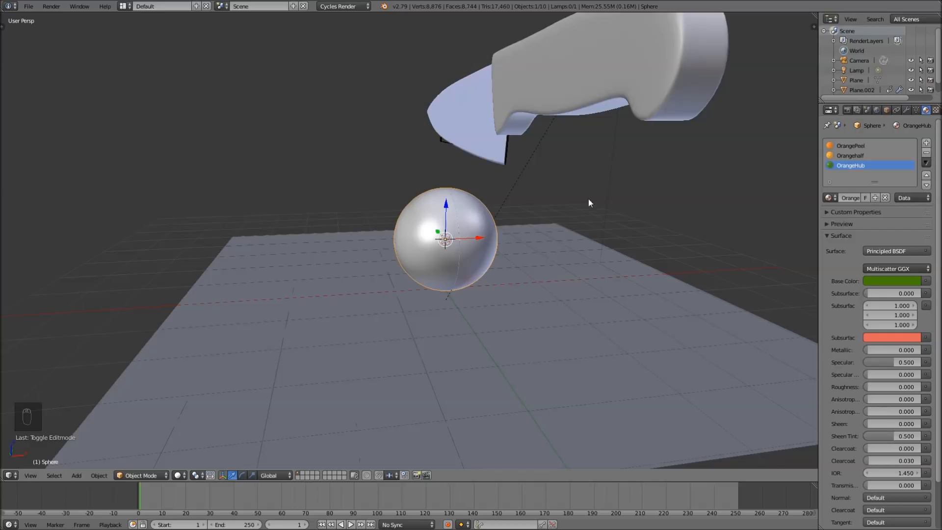
key(alt+h)
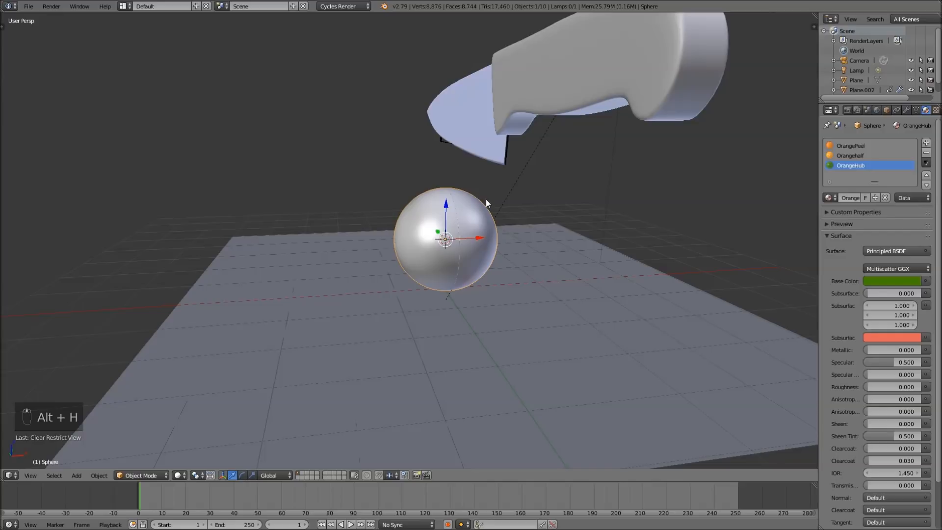
key(alt+a)
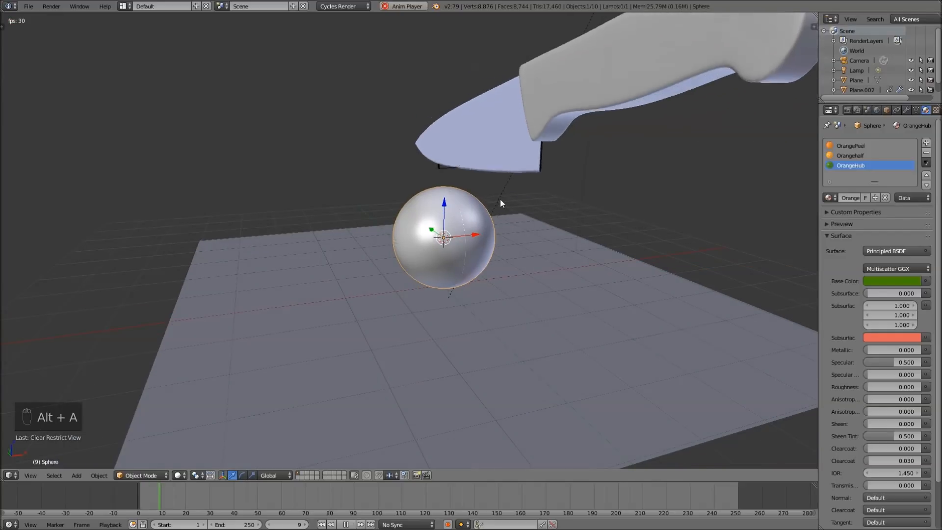
key(alt+a)
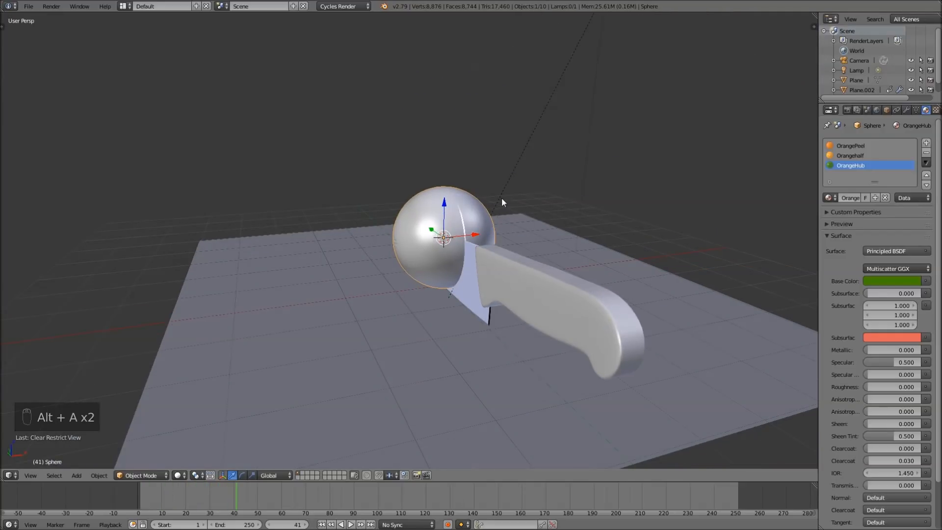
Return to the first frame and save the project over Orange2.blend
key(shift+Left)
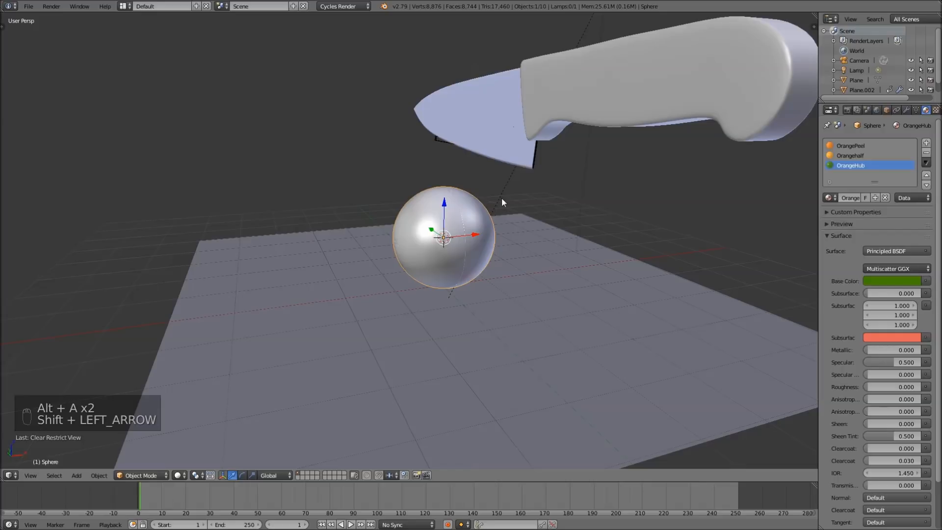
key(ctrl+s)
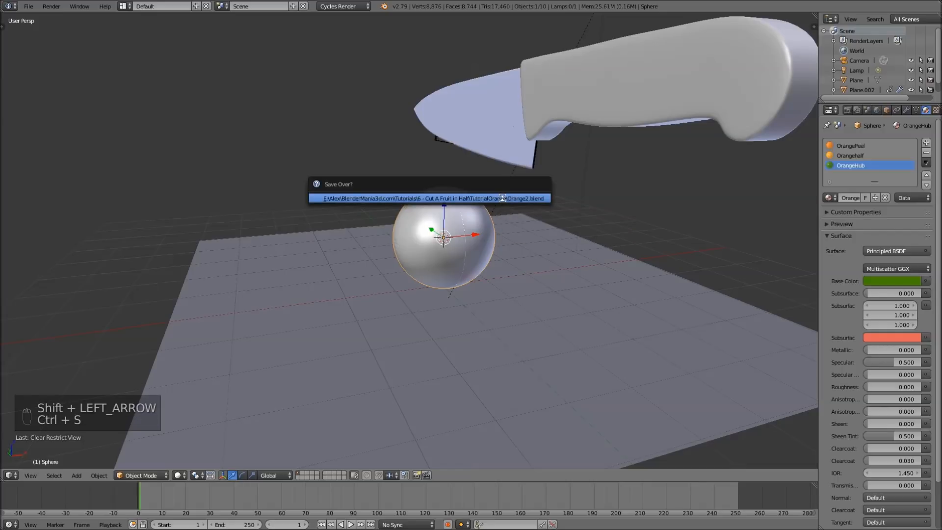
click(502, 197)
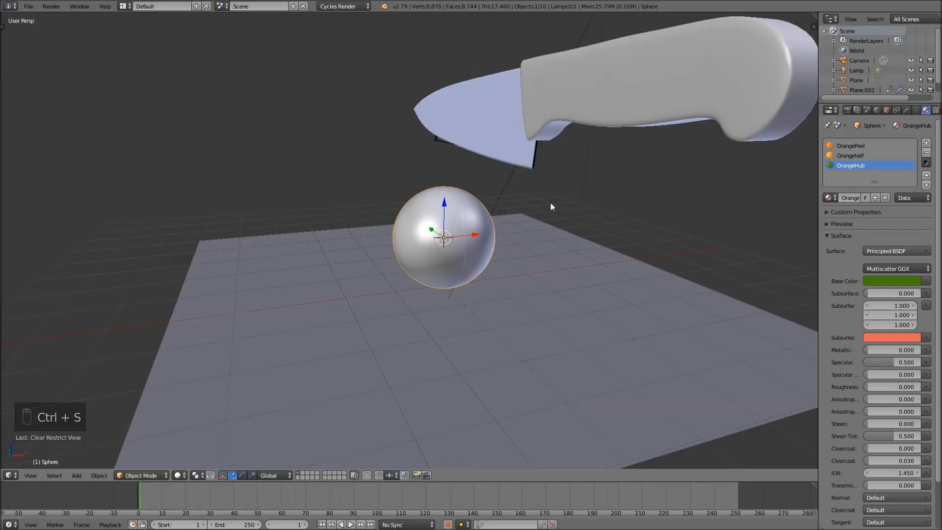
Duplicate the sphere in place, cancelling the offset, and select the duplicate
scroll(549, 202, up, 3)
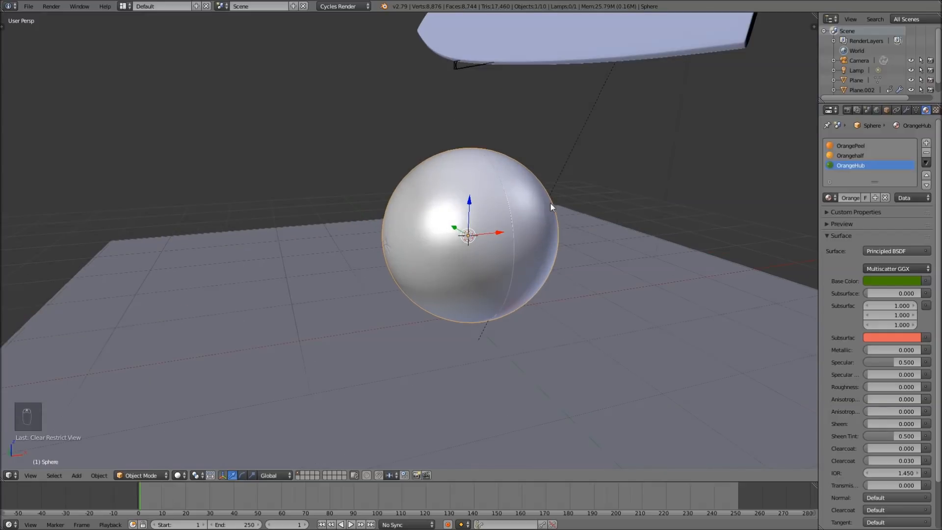
middle_drag(596, 213, 583, 215)
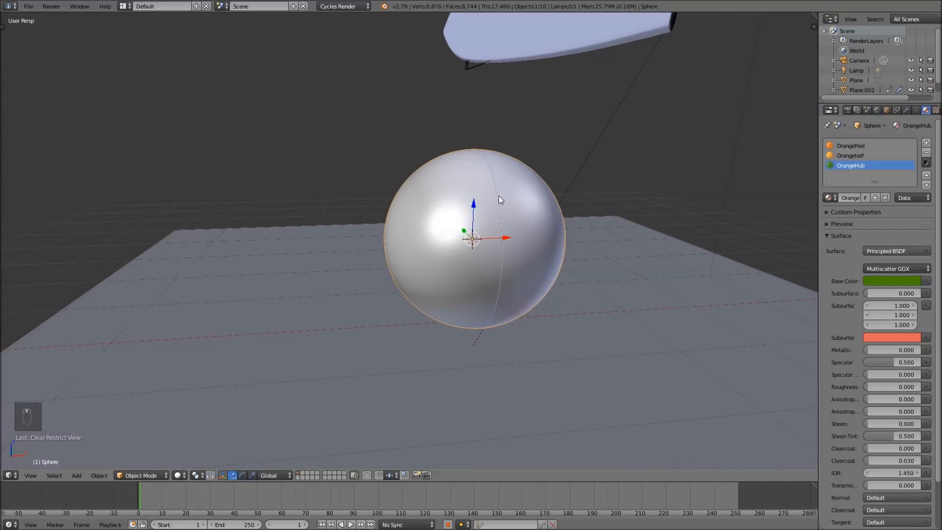
right_click(483, 176)
key(shift+d)
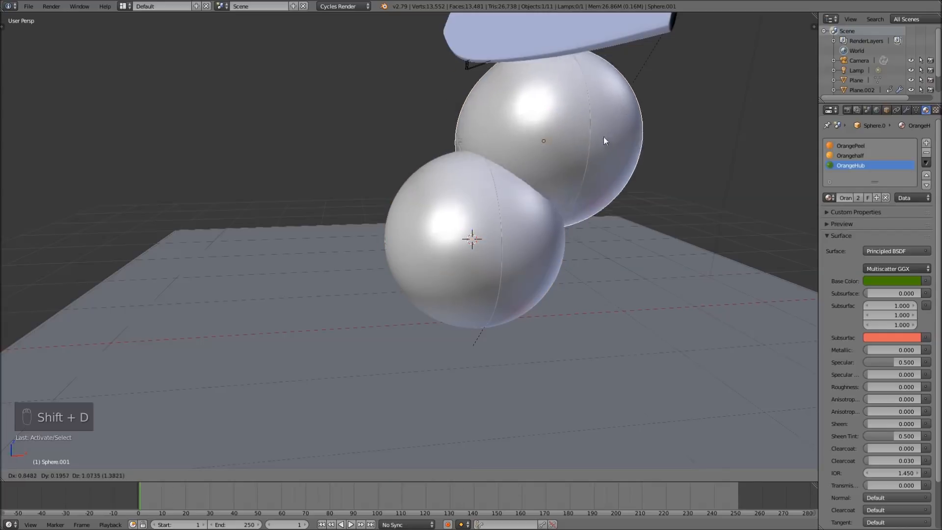
right_click(586, 148)
right_click(585, 148)
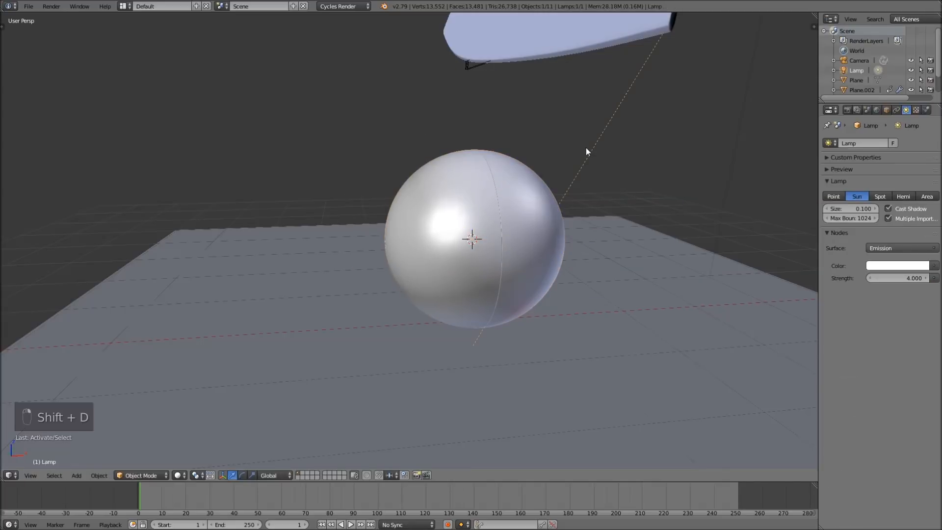
right_click(478, 190)
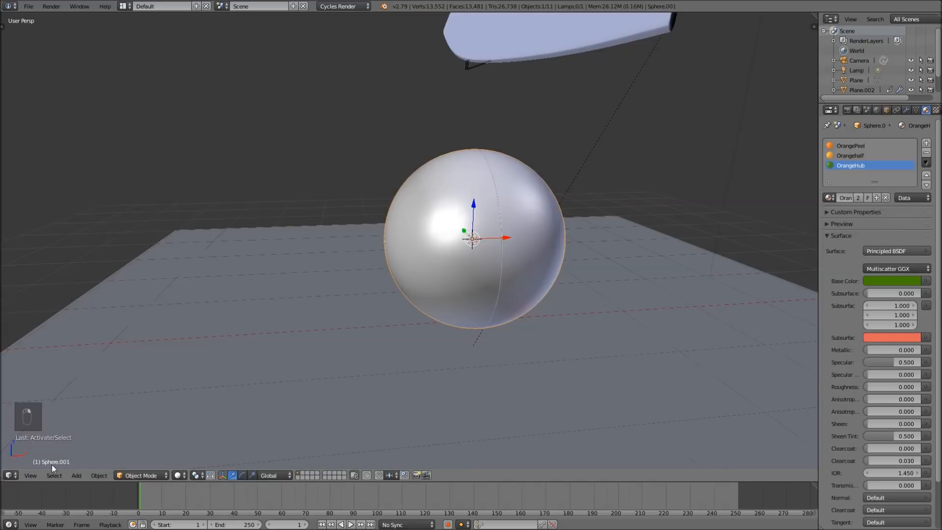
right_click(471, 206)
right_click(453, 199)
Advance the animation to frame 31 and apply both Lattice modifiers on the duplicated sphere
click(908, 110)
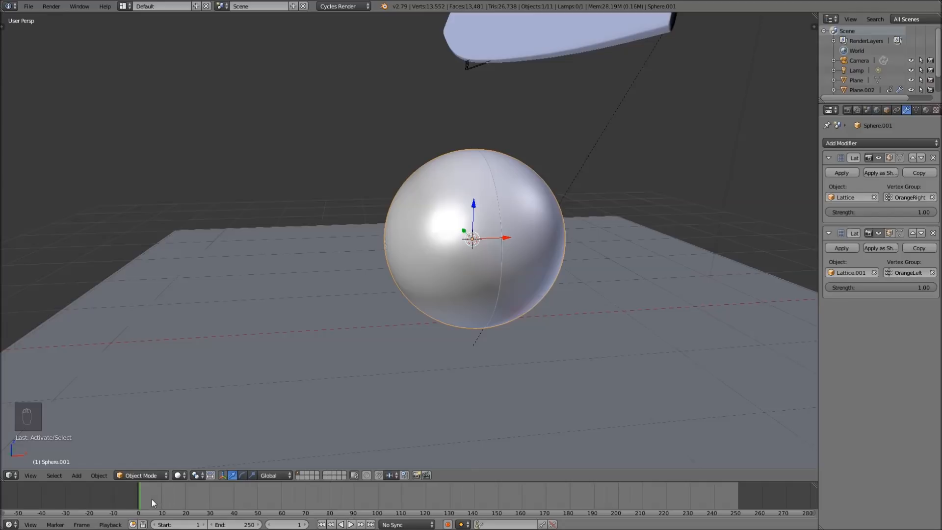
key(alt+a)
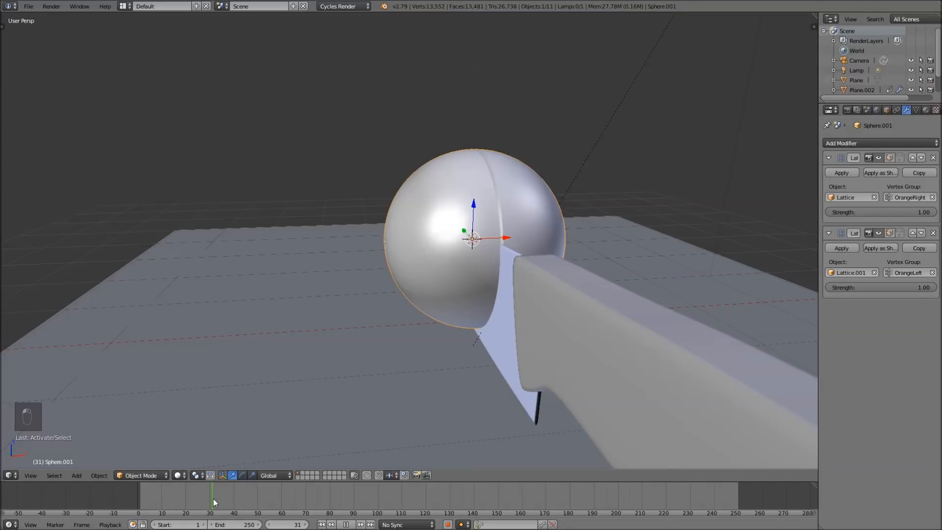
key(alt+a)
click(849, 170)
click(849, 171)
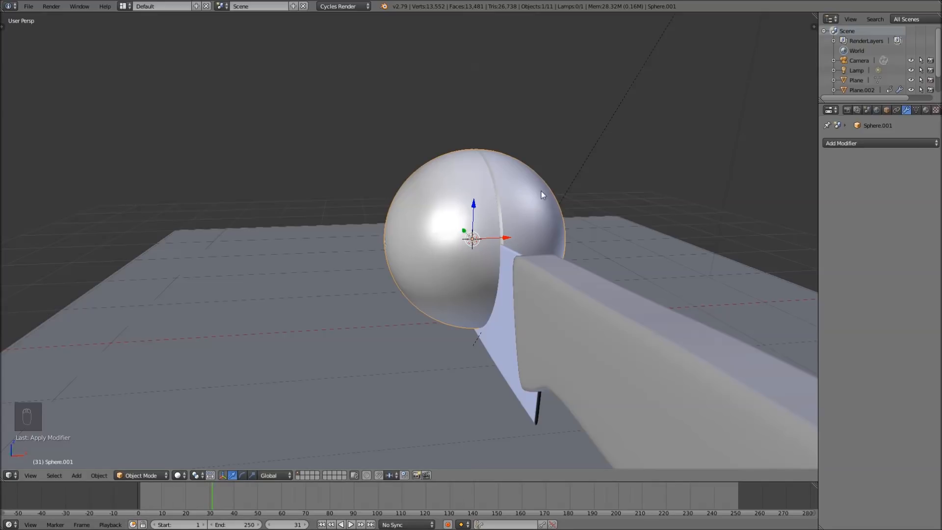
Select all linked geometry of the duplicate's positive X half and separate the selection into its own object
key(Tab)
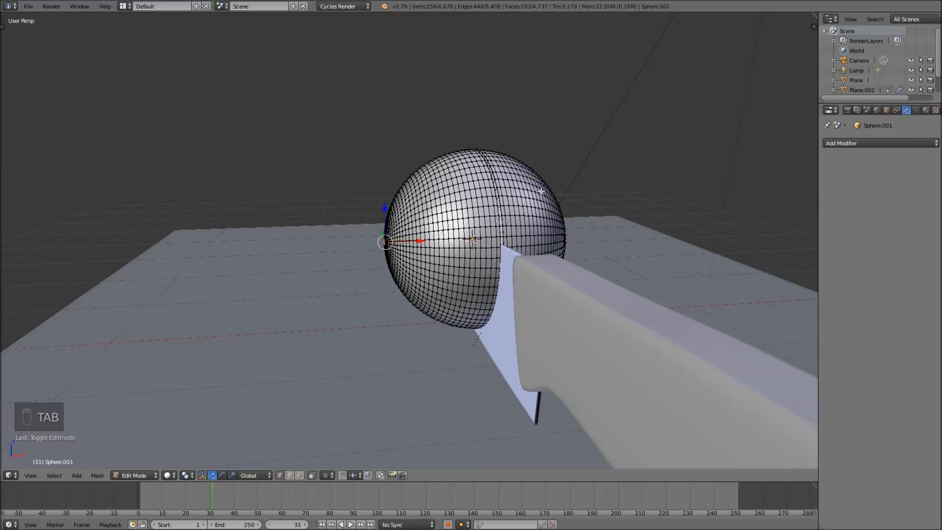
middle_drag(610, 212, 568, 219)
right_click(492, 207)
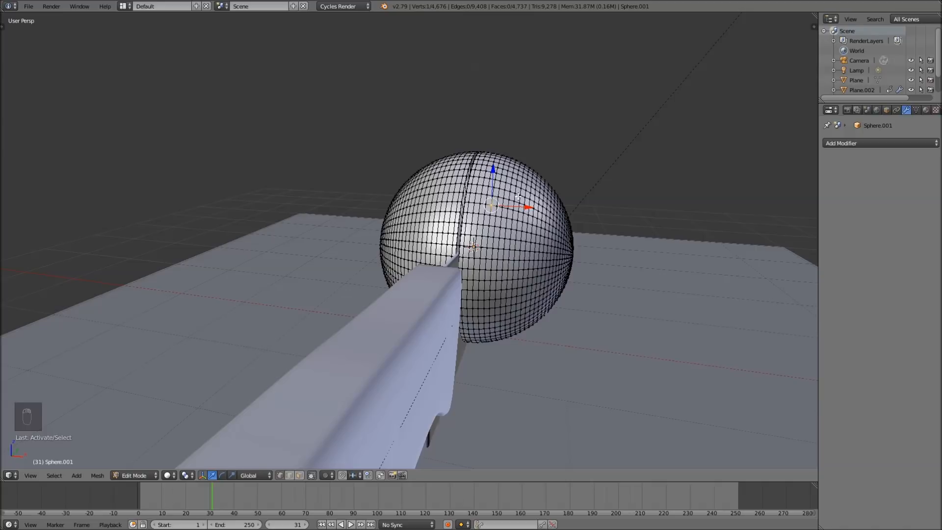
key(ctrl+l)
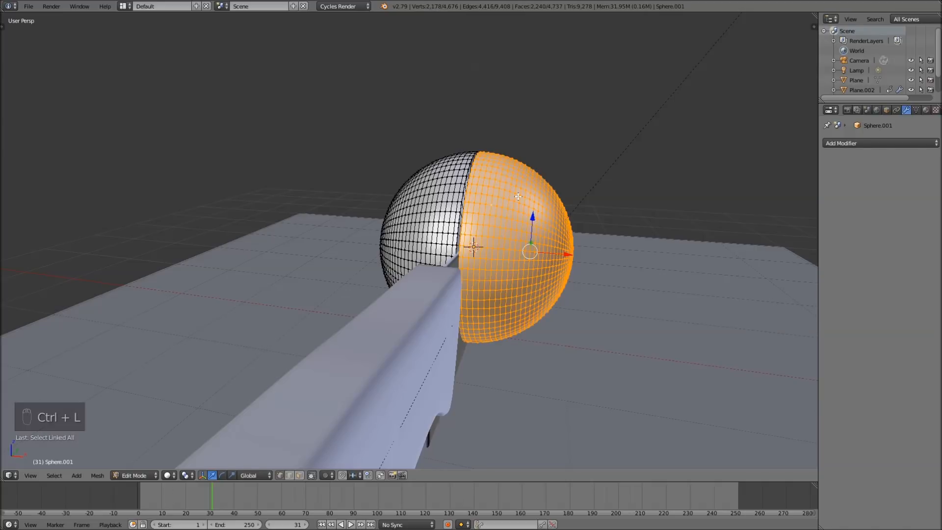
key(p)
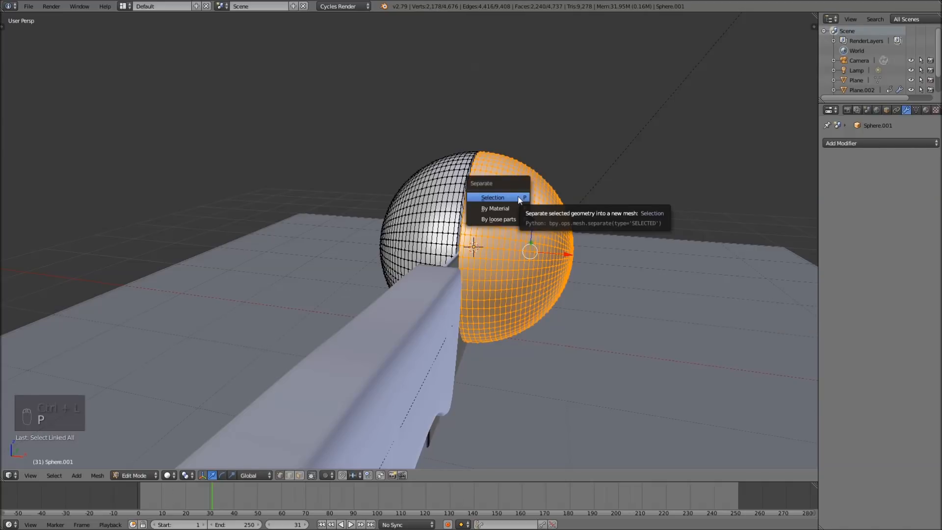
click(493, 197)
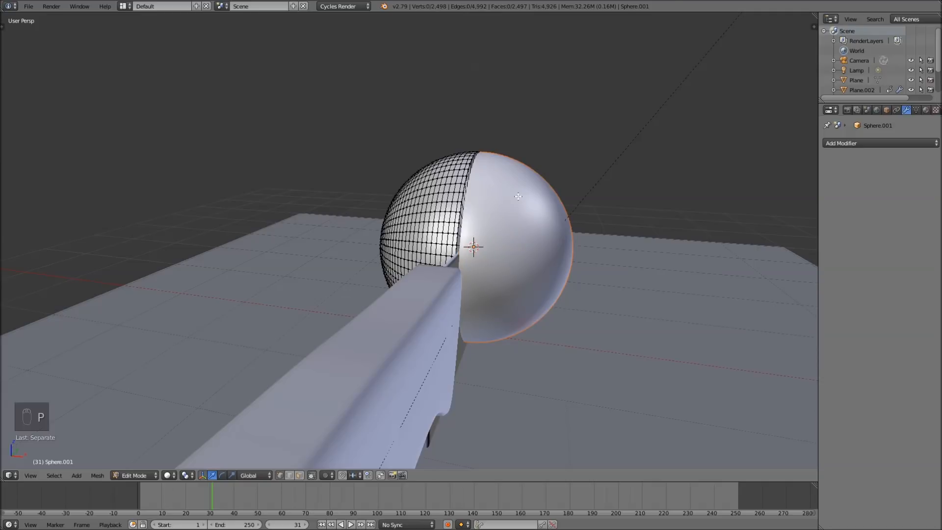
key(Tab)
Try moving each separated half of the duplicated sphere on its own, cancelling each move
right_click(525, 219)
key(g)
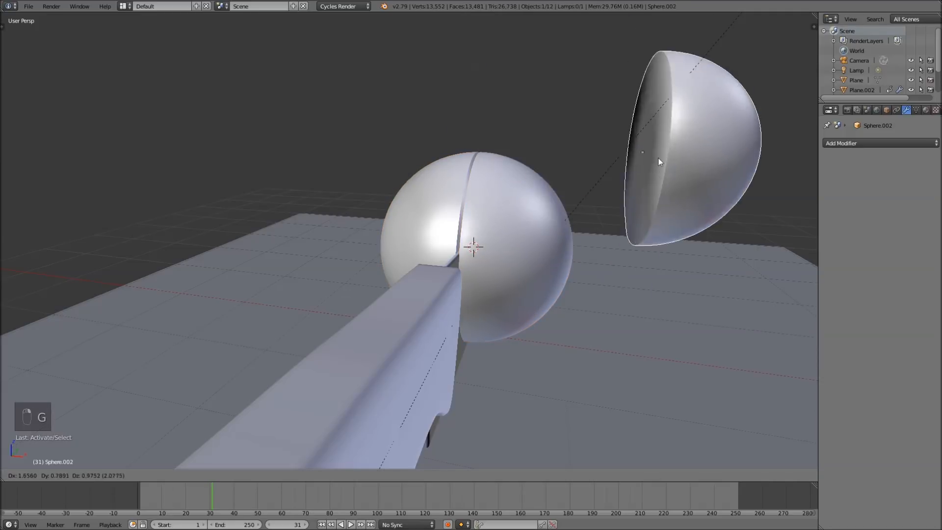
right_click(625, 143)
right_click(426, 201)
key(g)
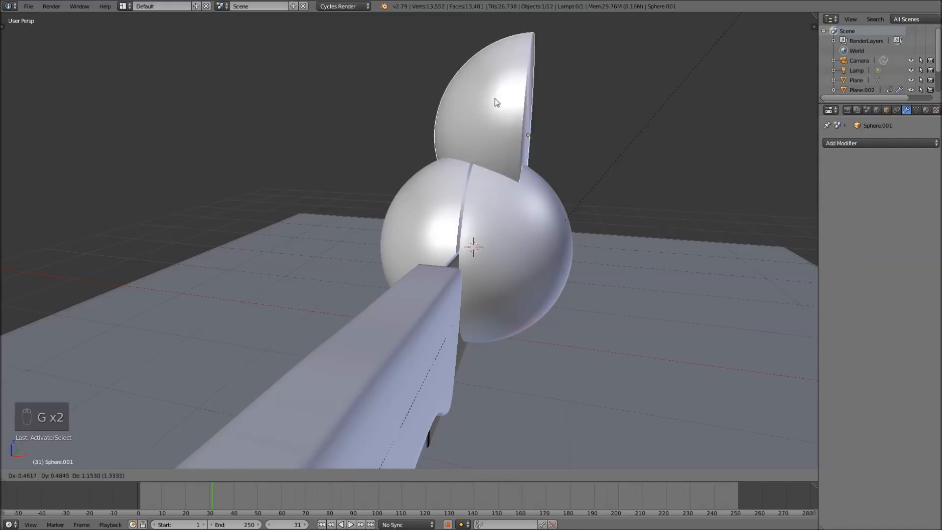
right_click(440, 153)
Select the duplicate's positive X half, Sphere.002, and set its origin to its geometry
right_click(528, 236)
key(g)
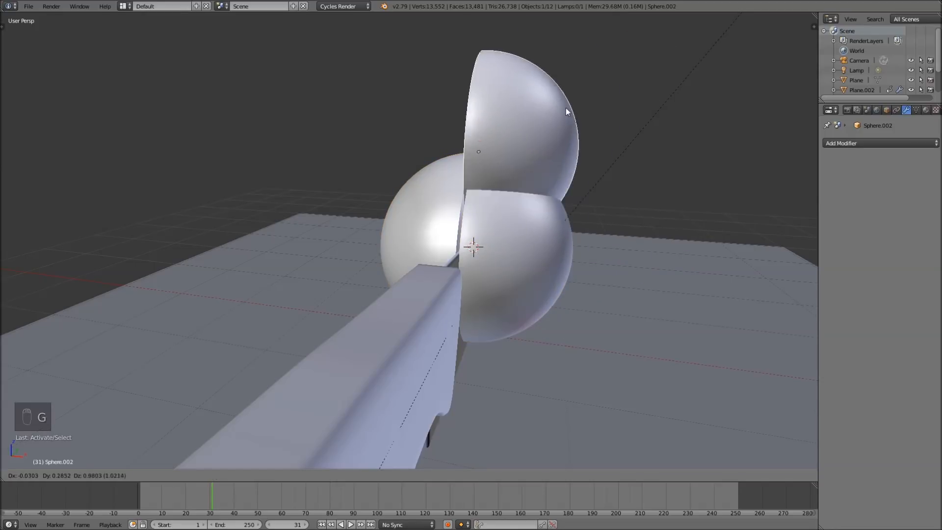
right_click(566, 108)
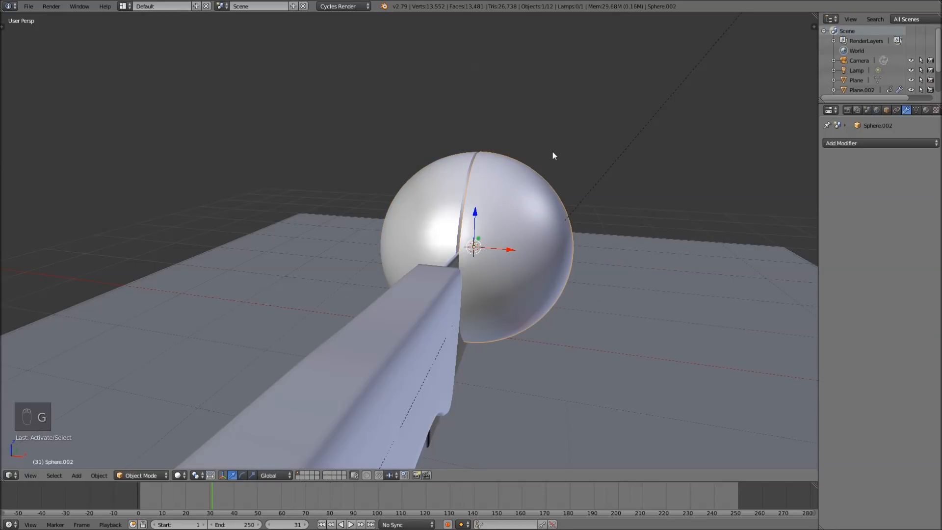
key(ctrl+alt+shift+c)
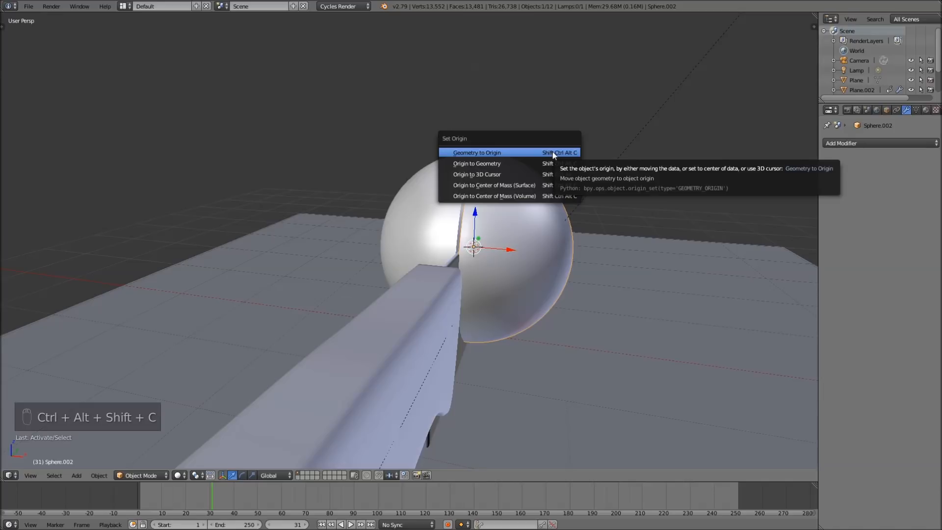
click(525, 164)
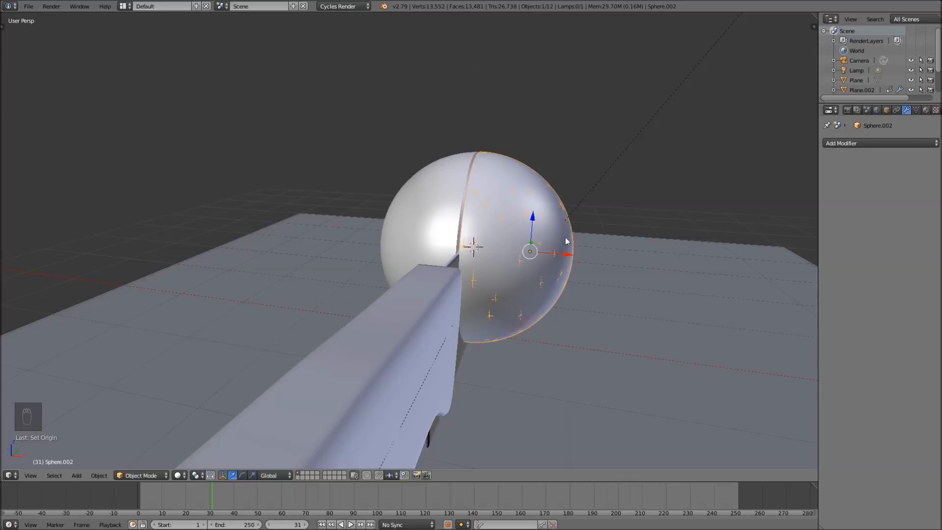
Set the origin of the other half, Sphere.001, to its geometry and test-move both halves, cancelling the moves
right_click(413, 204)
key(g)
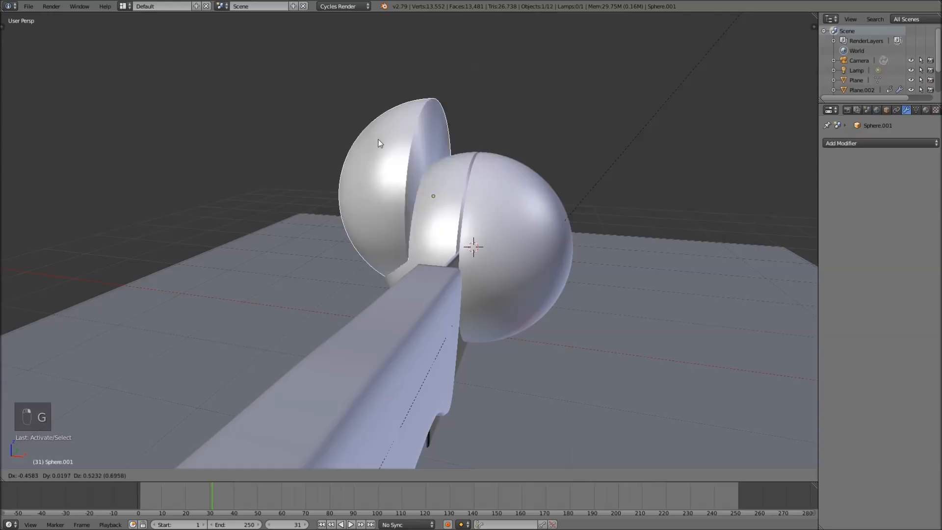
right_click(385, 113)
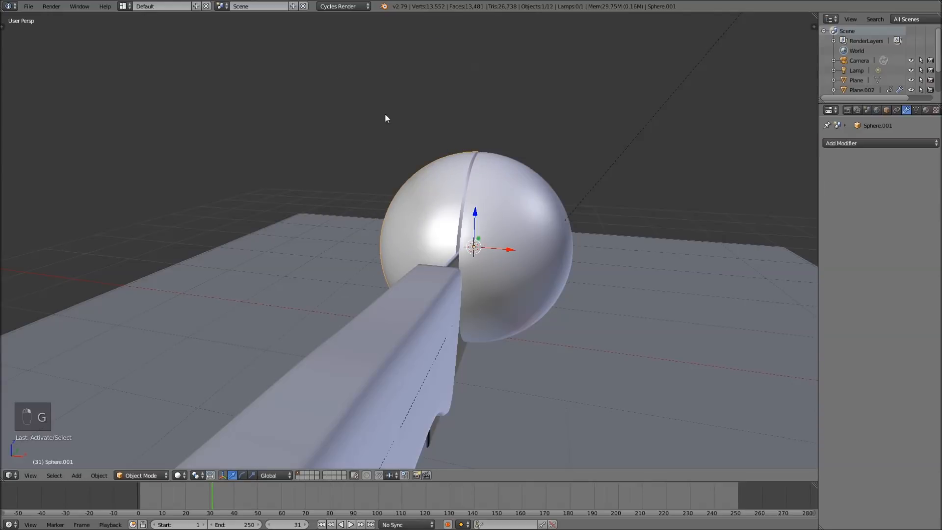
key(ctrl+alt+shift+c)
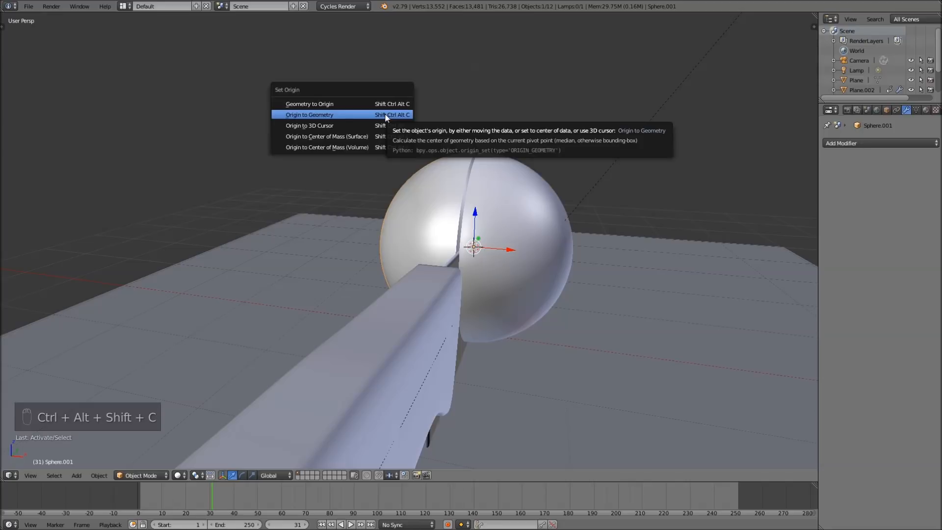
click(385, 115)
key(g)
right_click(401, 115)
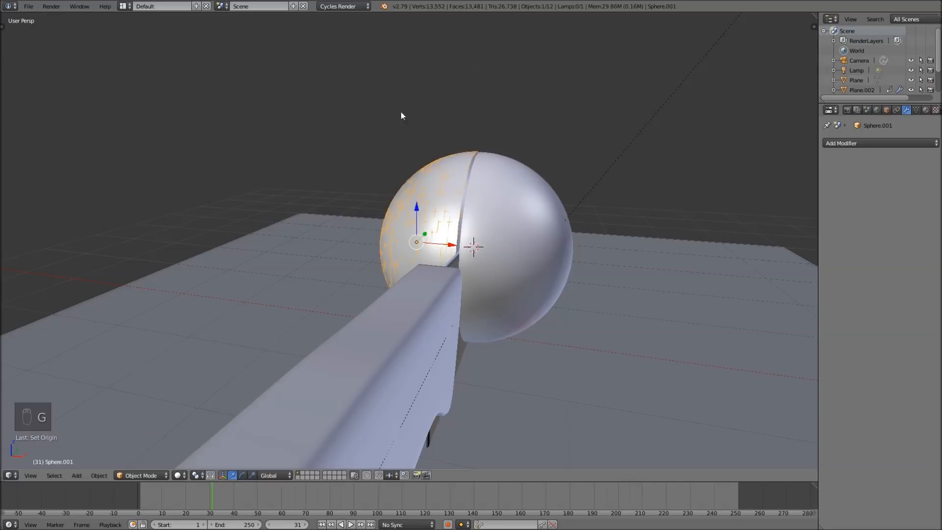
right_click(493, 194)
key(g)
right_click(555, 125)
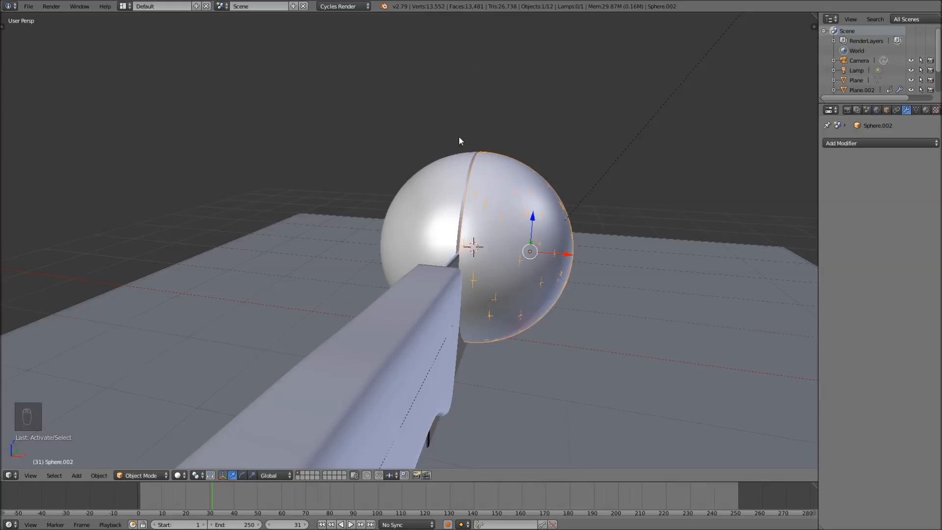
Enlarge the Outliner to list all the sphere objects, and view the orange from the knife handle's side
middle_drag(390, 208, 453, 217)
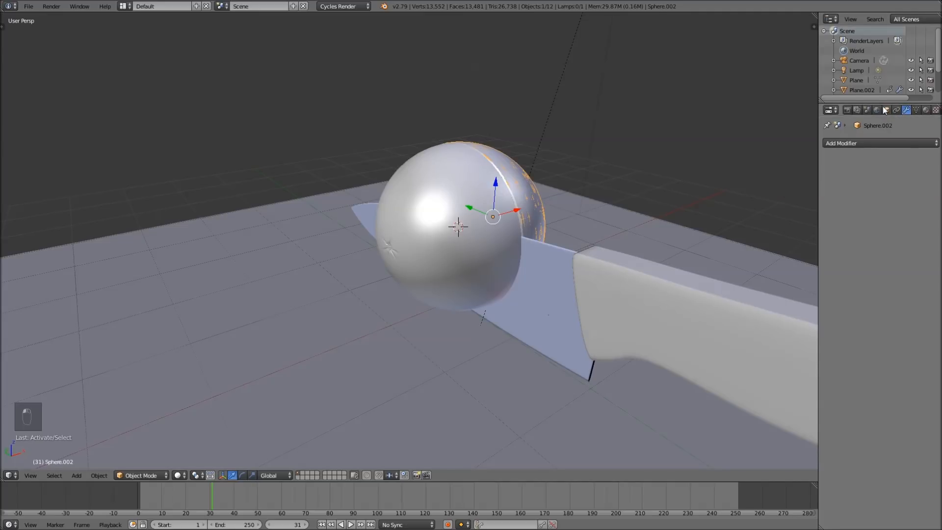
drag(881, 101, 882, 152)
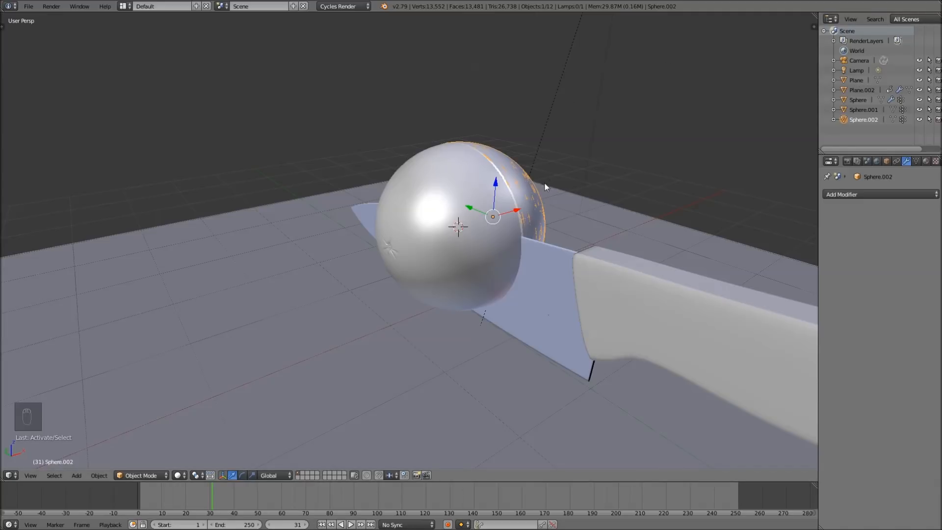
scroll(545, 184, up, 1)
scroll(592, 176, up, 1)
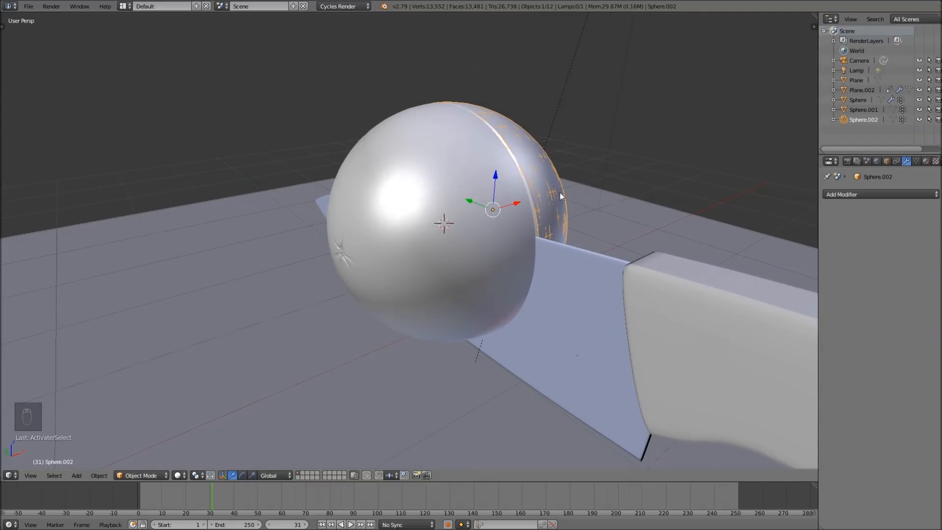
Go back to frame 8 and hide both separated halves, leaving only the original sphere shown
drag(208, 498, 157, 503)
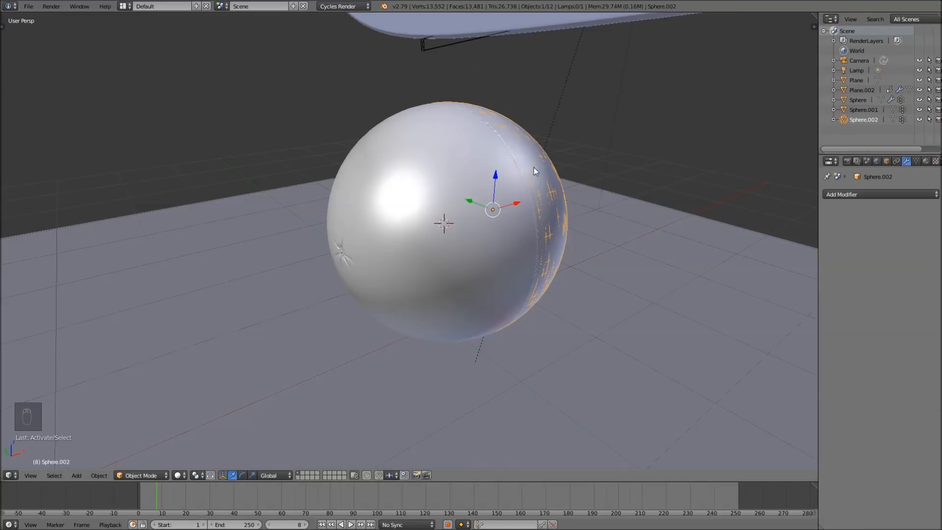
right_click(451, 217)
key(g)
right_click(489, 201)
shift+right_click(534, 197)
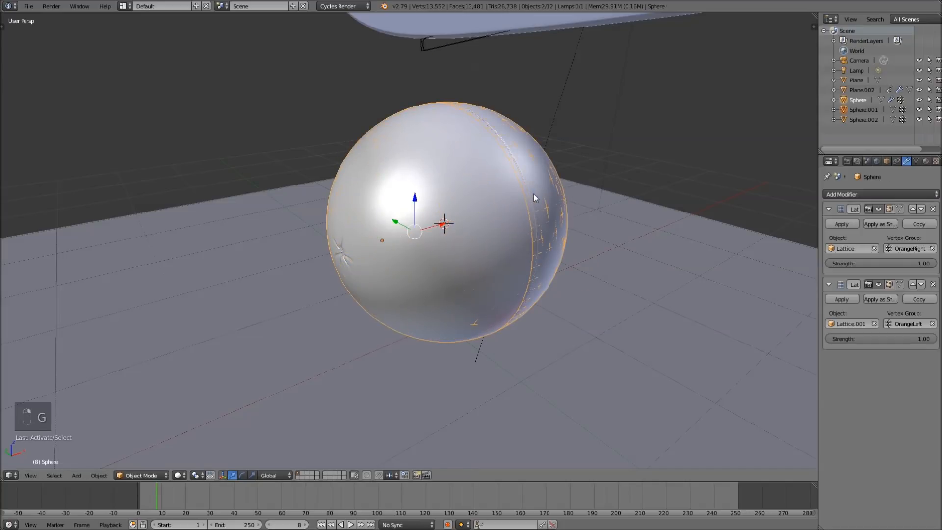
shift+right_click(537, 182)
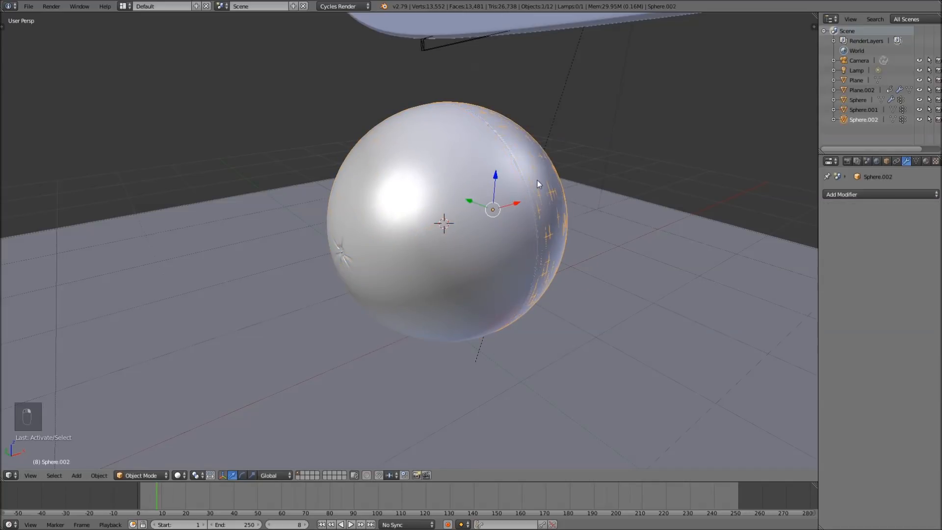
key(h)
right_click(450, 228)
key(h)
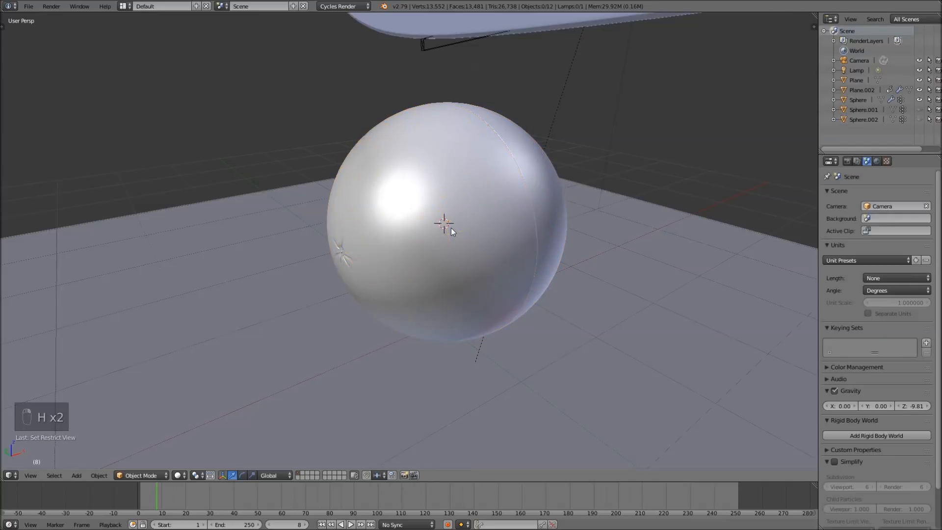
Select the original Sphere, go to frame 19 and keyframe its viewport and render visibility as on
right_click(431, 234)
key(g)
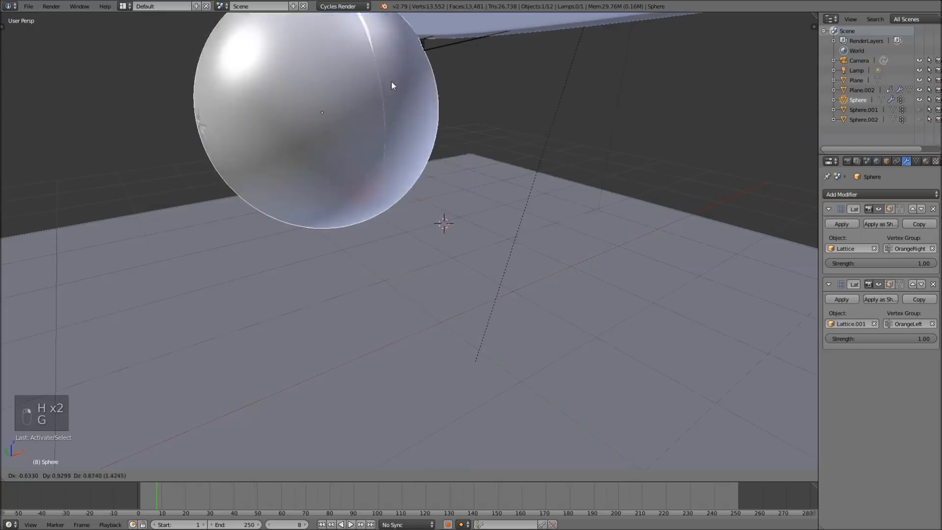
right_click(451, 239)
drag(154, 500, 186, 502)
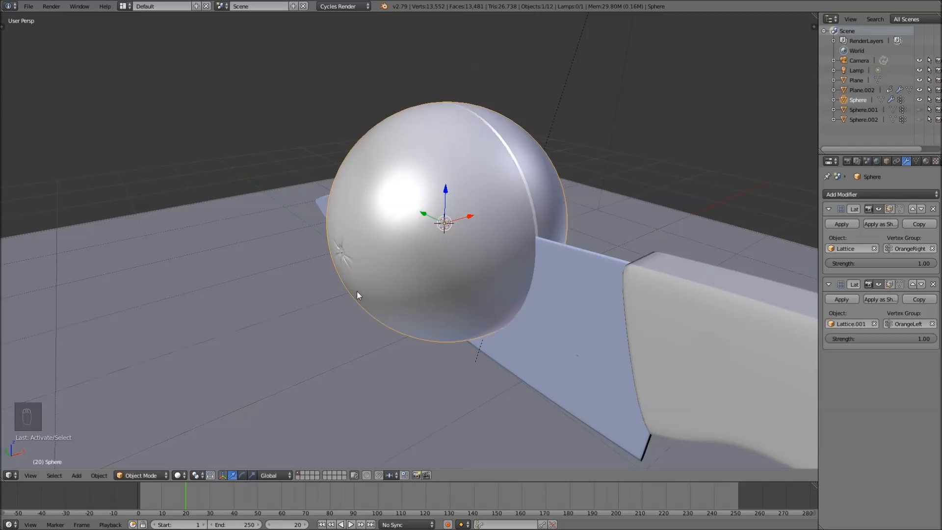
key(Left)
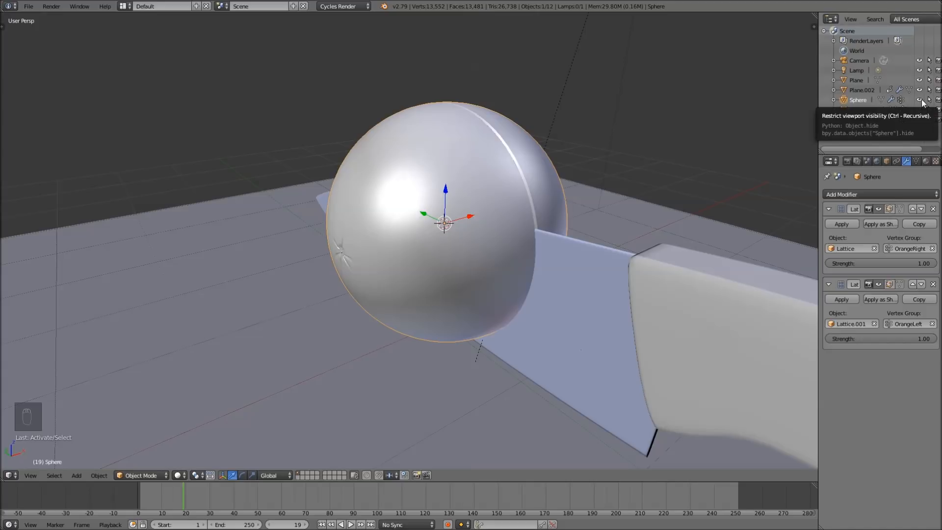
key(i)
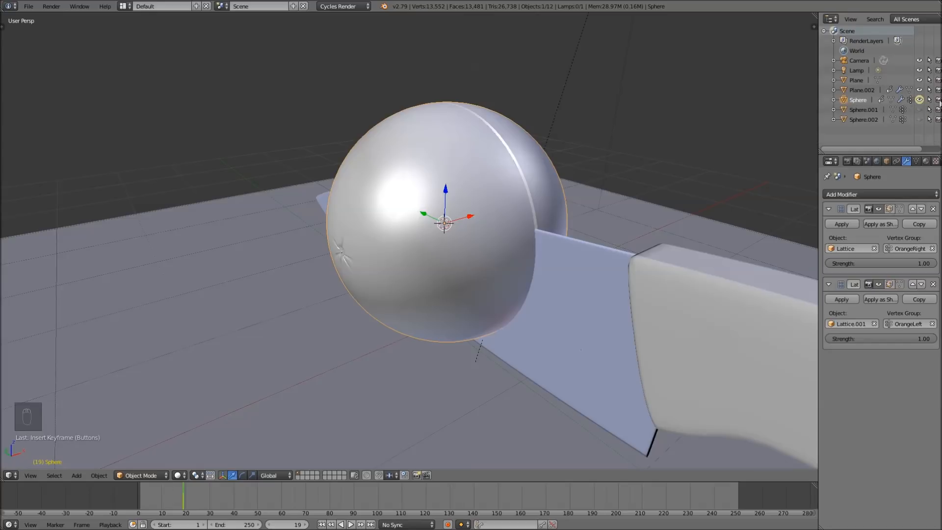
key(i)
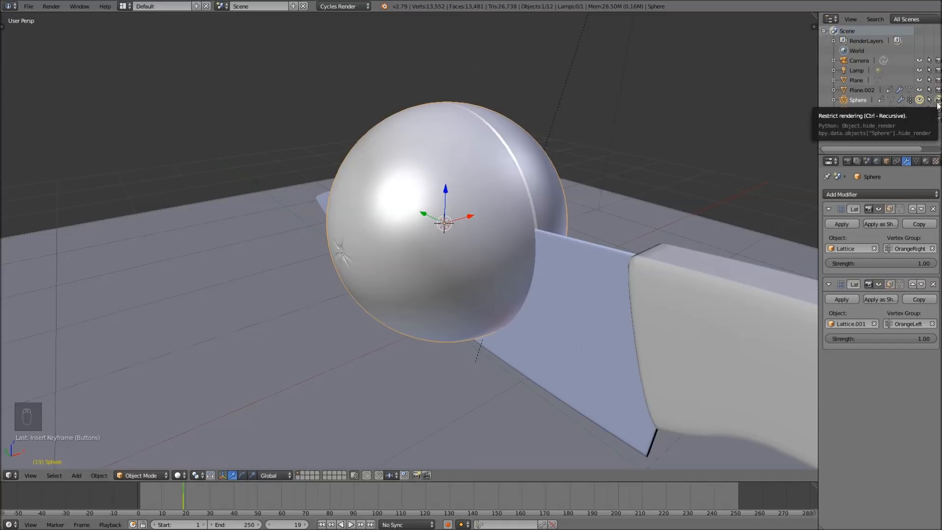
Advance to frame 20, turn off the original Sphere's viewport and render visibility, and keyframe both settings
key(Right)
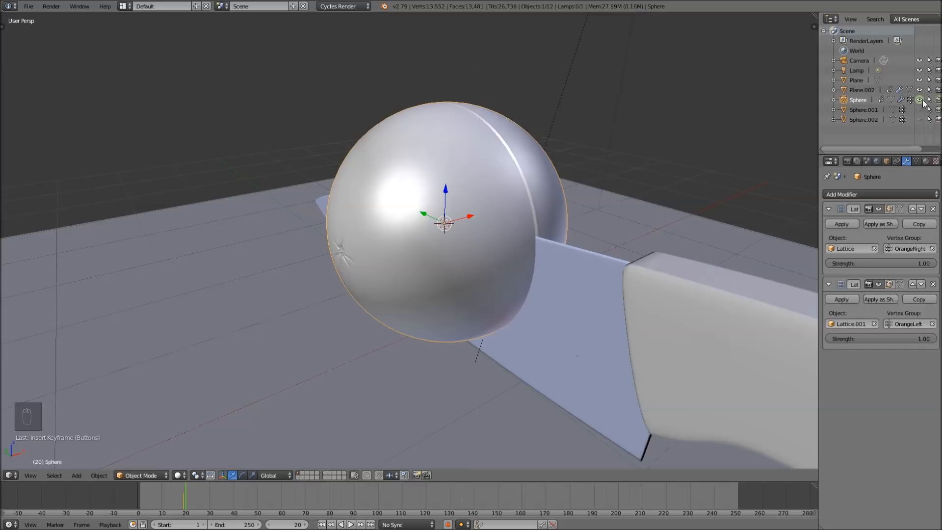
click(921, 100)
key(i)
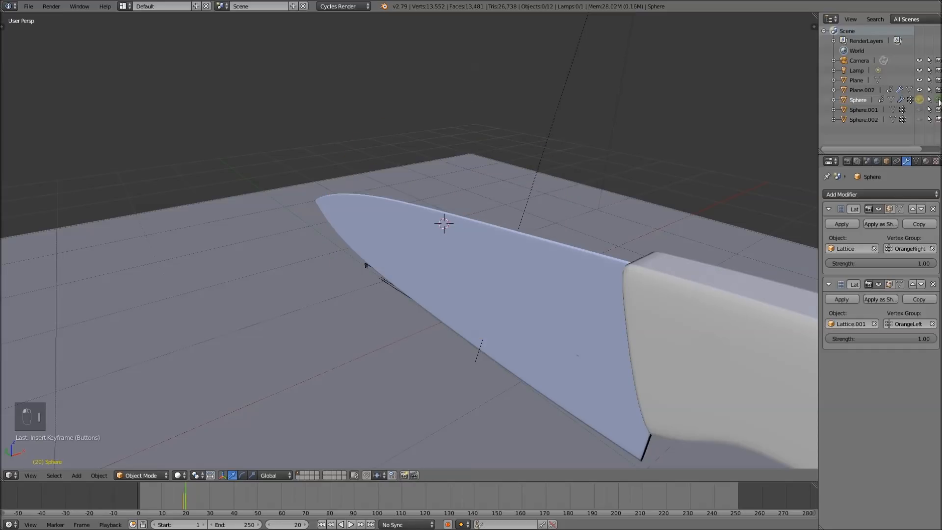
key(i)
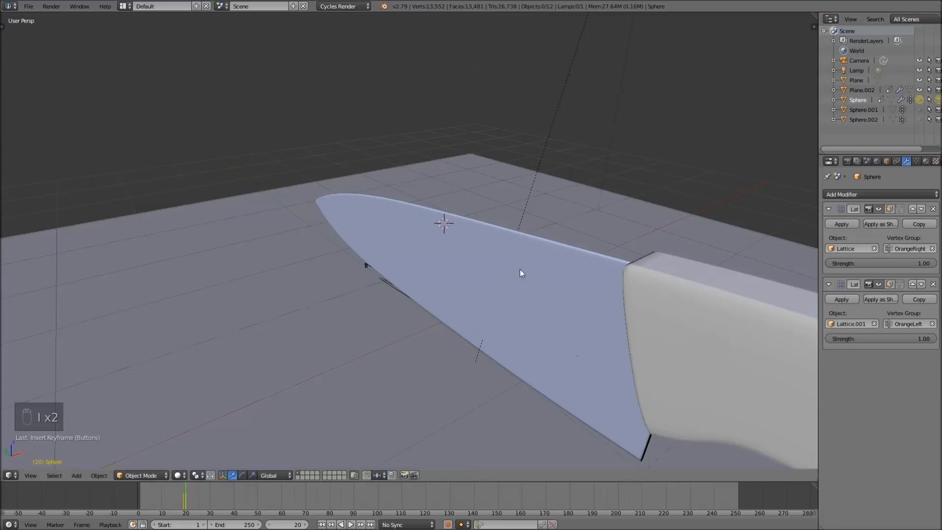
Scrub the timeline up to frame 20 and step back to frame 19 to check the sphere's visibility switch
drag(150, 503, 185, 500)
key(Right)
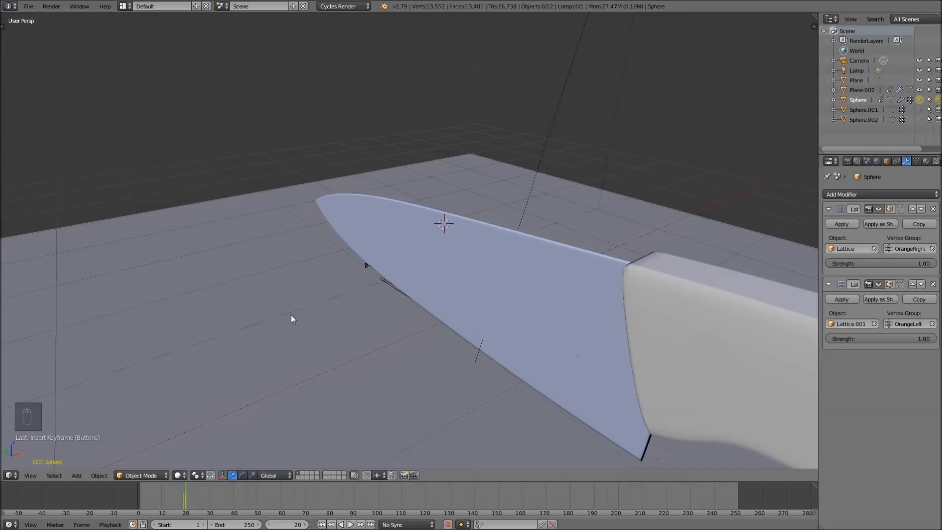
key(Left)
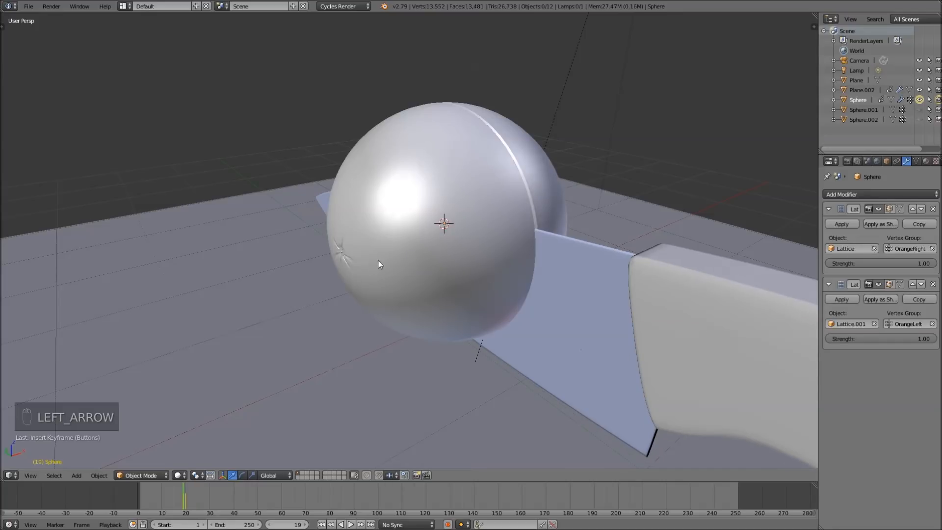
Unhide both separated halves at frame 19 and hide the original Sphere
key(alt+h)
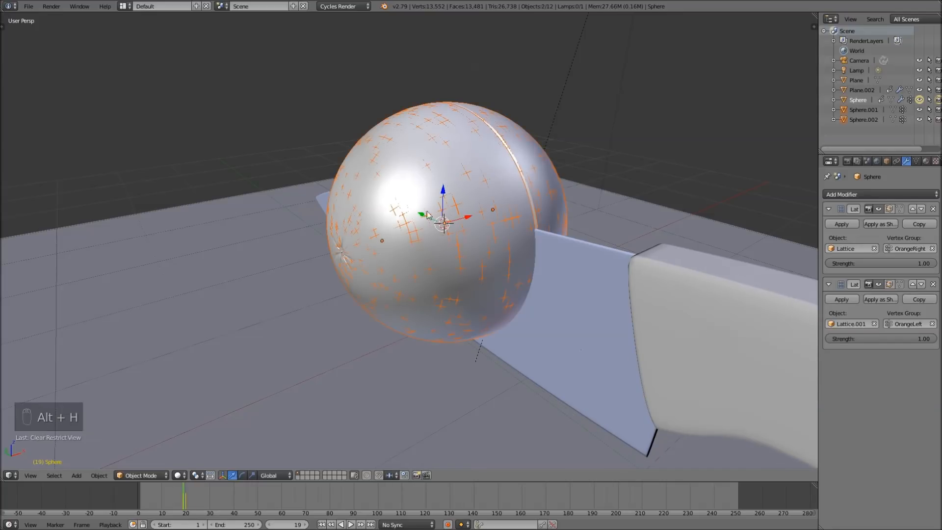
click(484, 177)
right_click(510, 176)
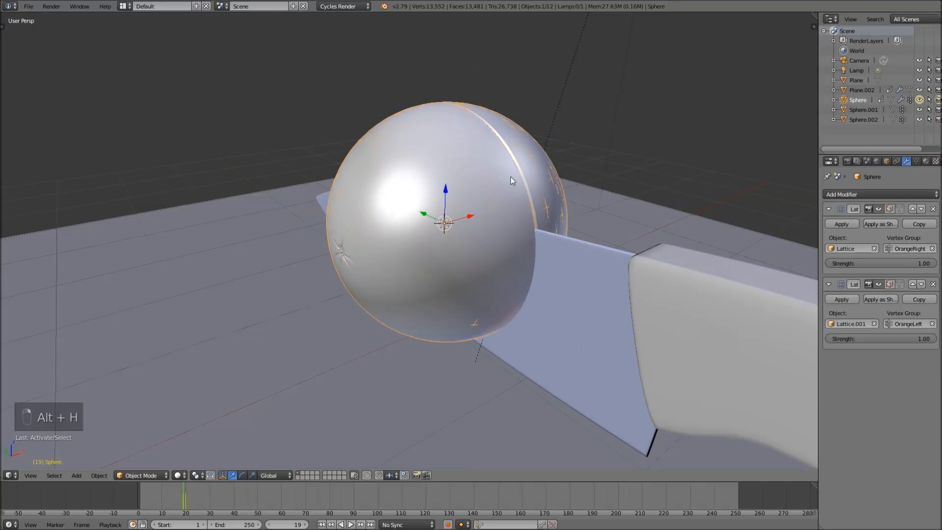
key(g)
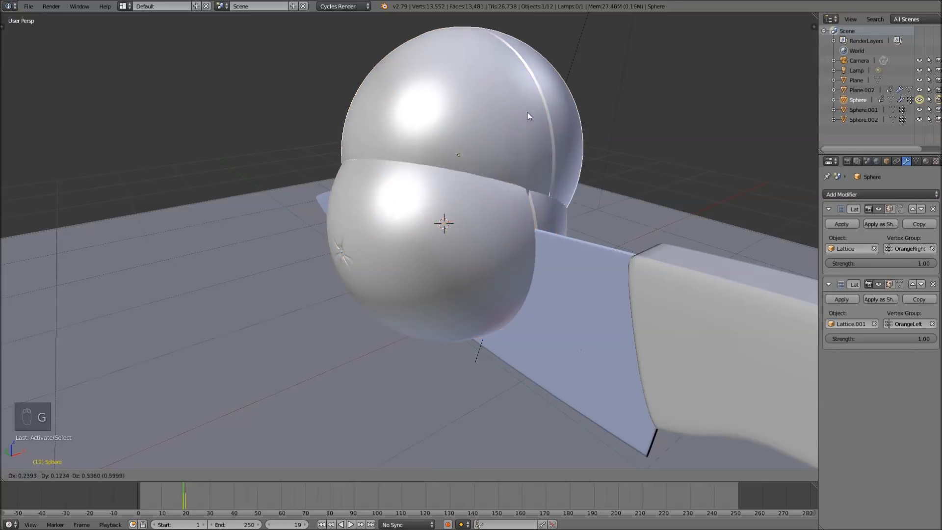
right_click(459, 143)
key(h)
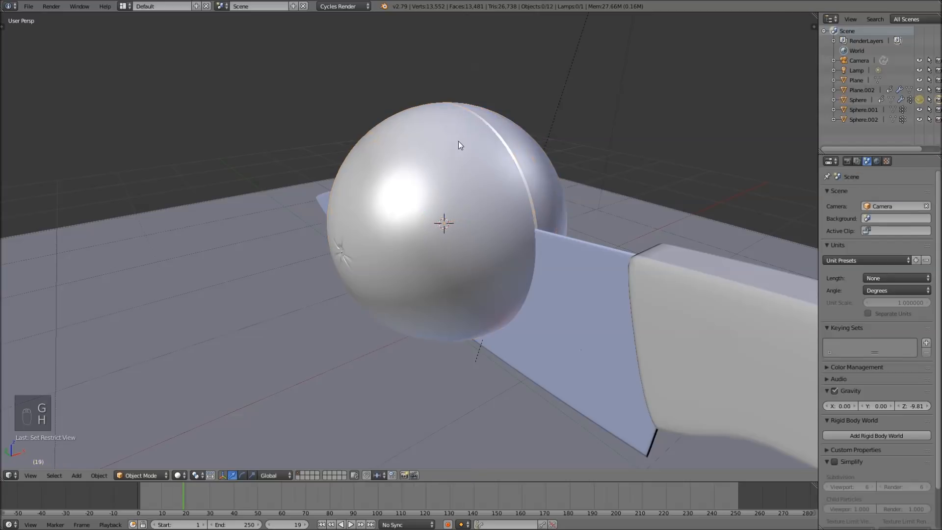
At frame 19, turn off Sphere.001's viewport and render visibility and keyframe both settings
right_click(442, 205)
right_click(531, 171)
right_click(487, 187)
right_click(529, 160)
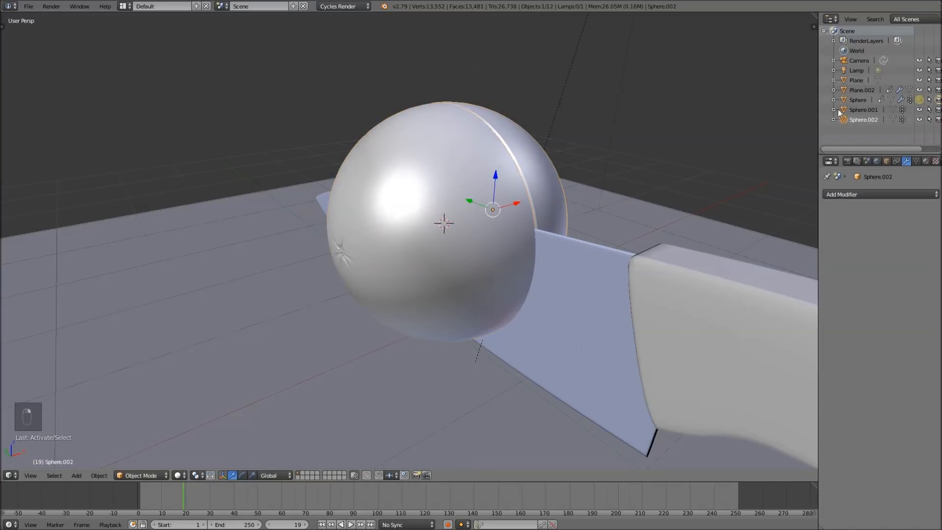
right_click(529, 196)
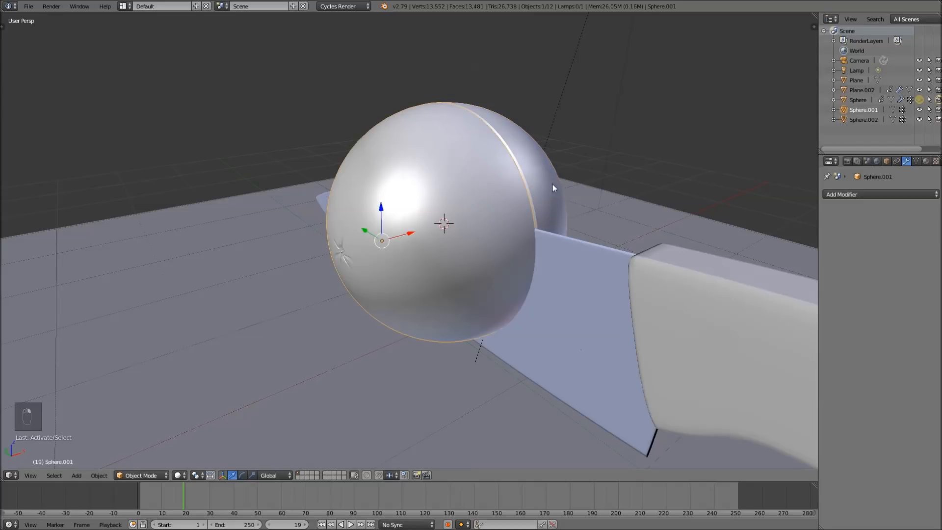
click(920, 110)
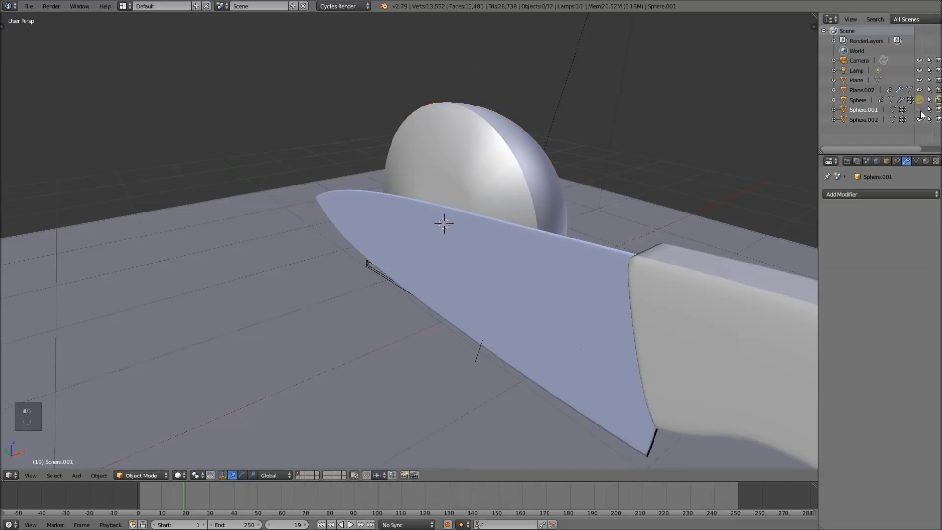
key(i)
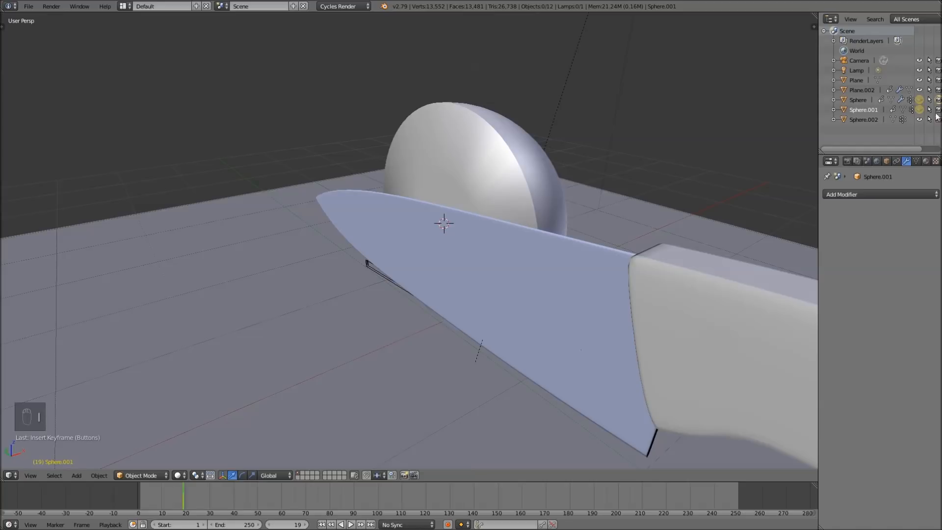
key(i)
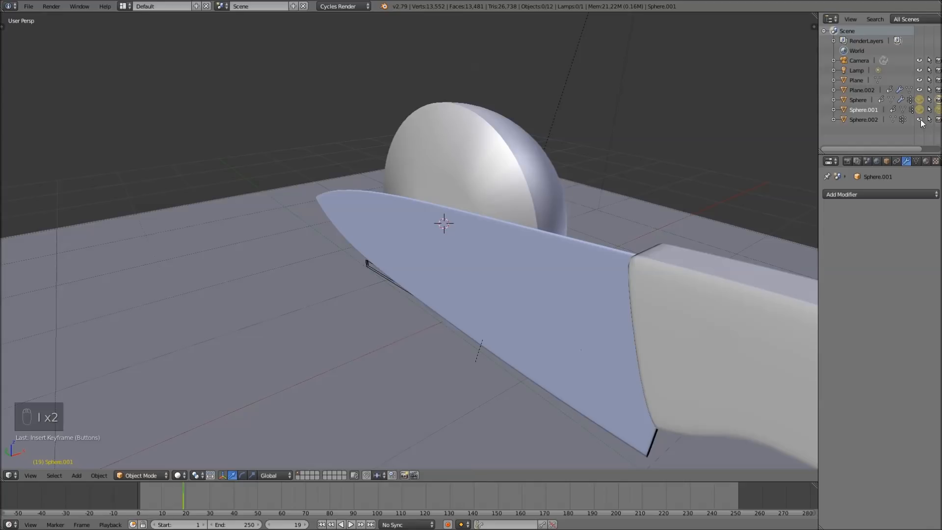
Turn off Sphere.002's viewport and render visibility at frame 19 and keyframe both settings
click(920, 120)
key(i)
click(939, 120)
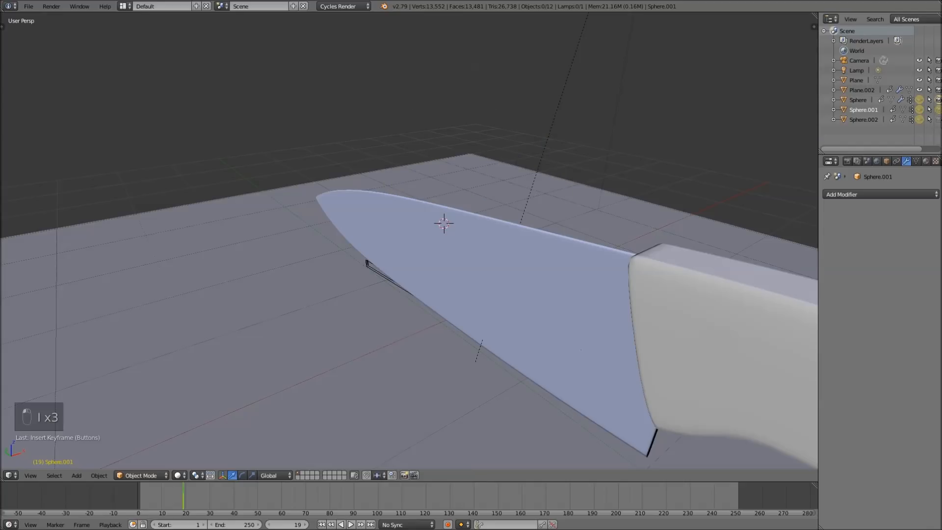
key(i)
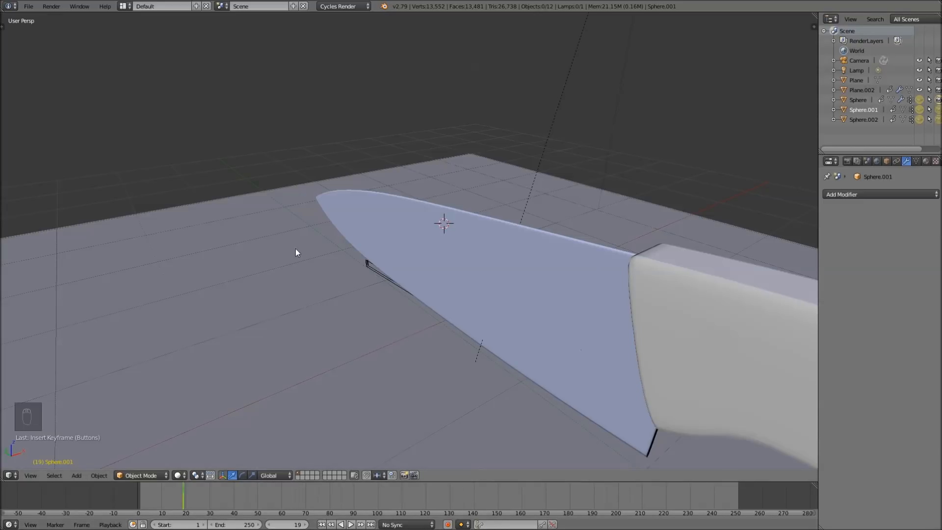
Advance to frame 20, turn on viewport and render visibility for Sphere.001 and Sphere.002, and keyframe these settings
key(Right)
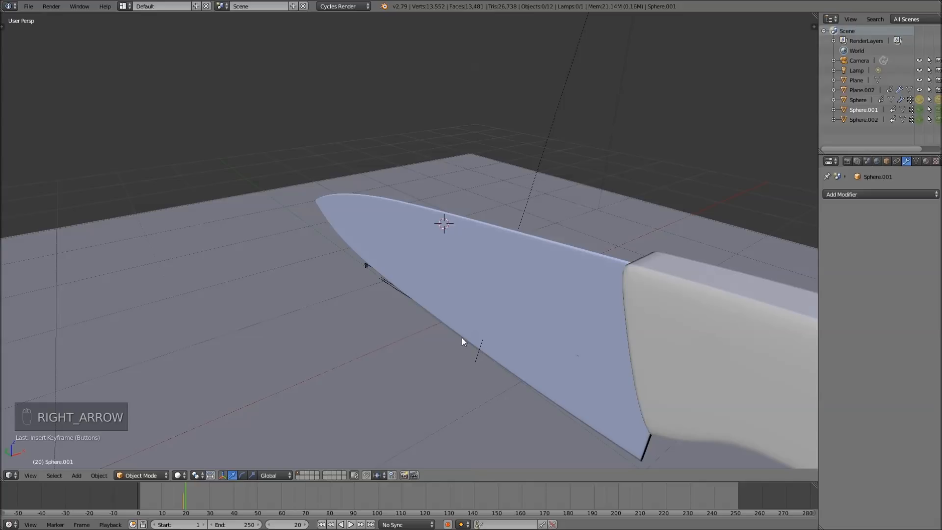
click(920, 110)
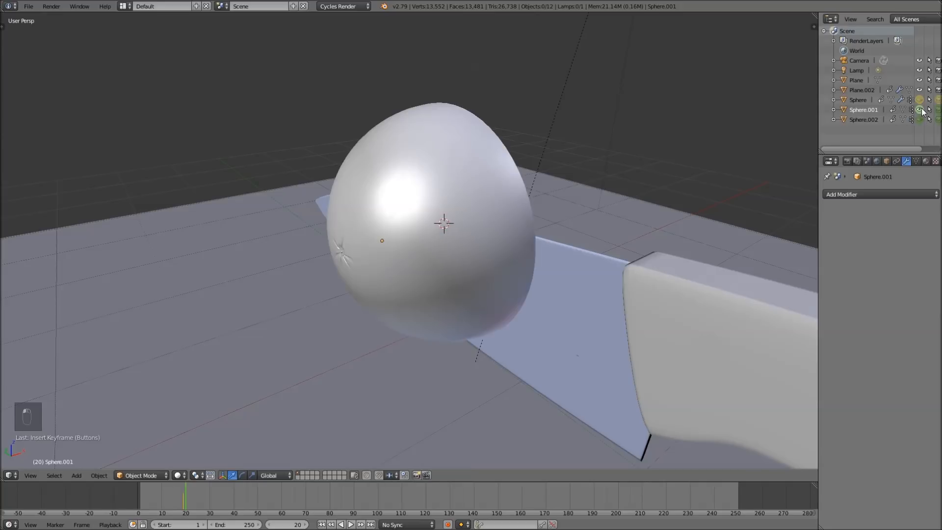
click(920, 120)
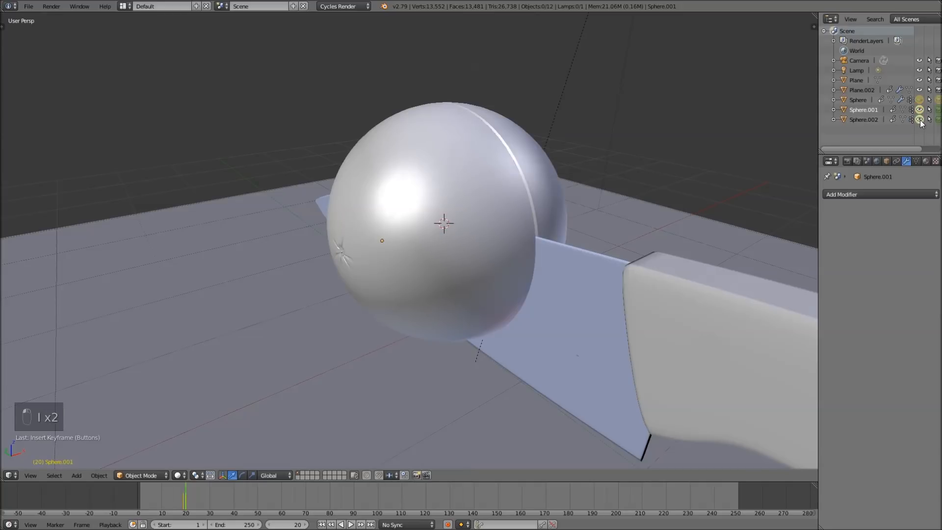
click(938, 109)
key(i)
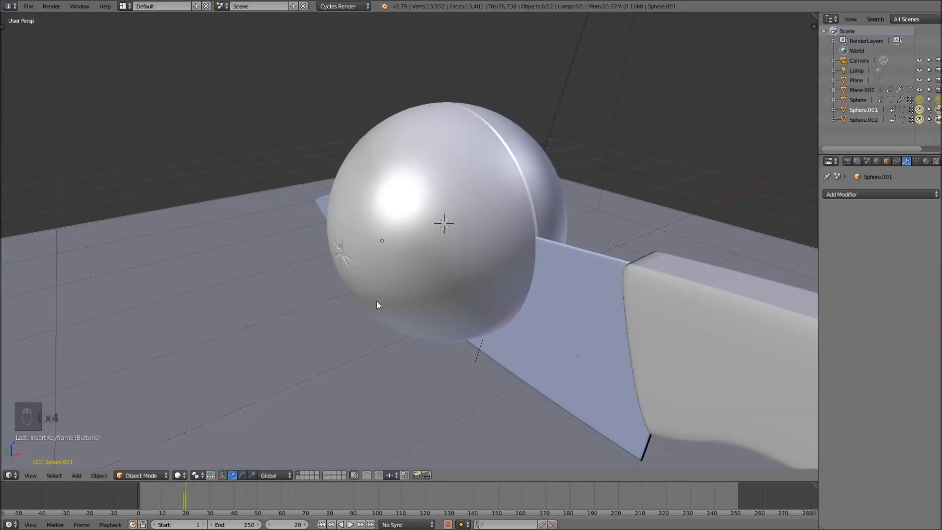
Scrub to frame 19, advance to frame 20, and select the visible sphere pieces at each frame to check the swap
drag(143, 496, 184, 493)
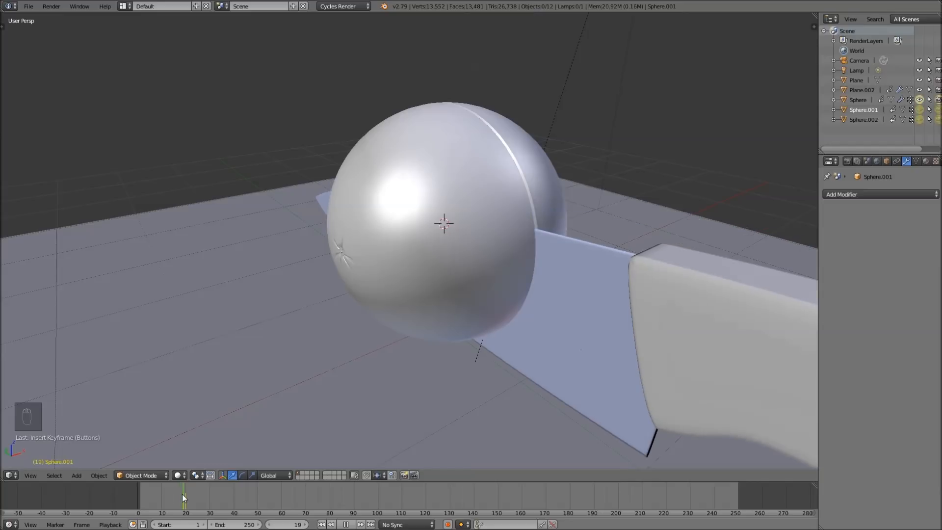
right_click(437, 190)
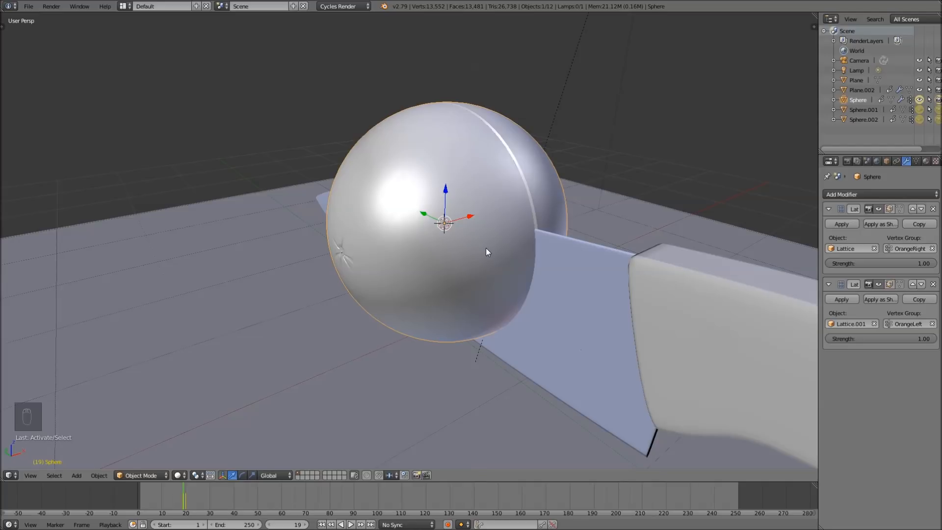
key(Right)
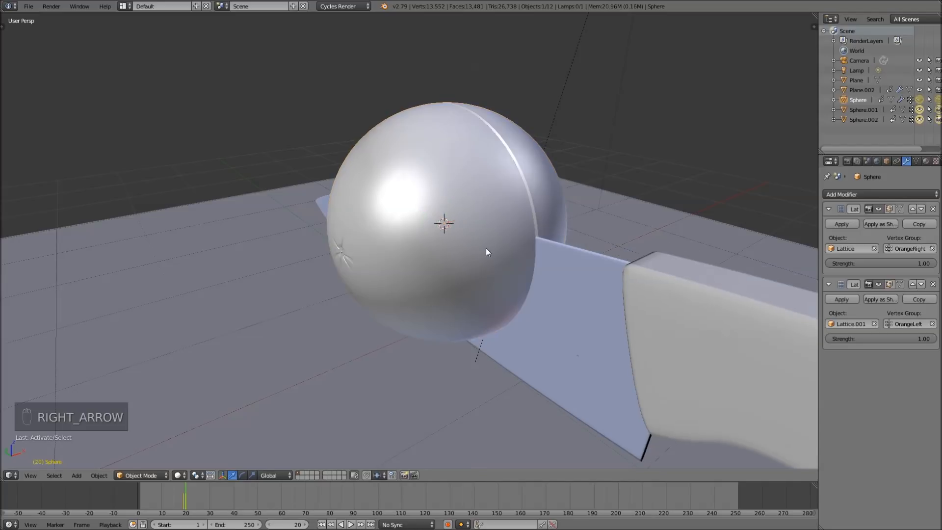
right_click(454, 213)
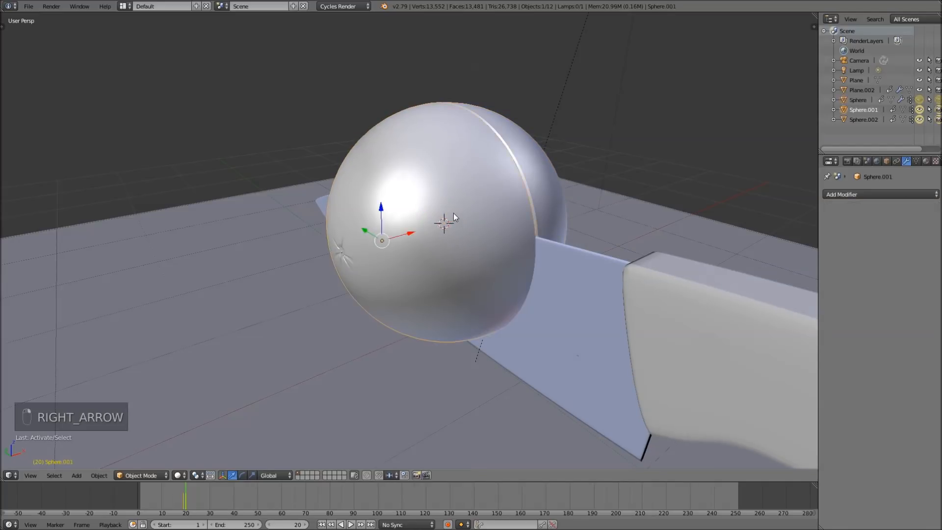
right_click(543, 165)
right_click(487, 196)
right_click(529, 174)
right_click(480, 205)
right_click(544, 181)
right_click(470, 206)
right_click(542, 192)
right_click(515, 186)
middle_drag(535, 187, 512, 187)
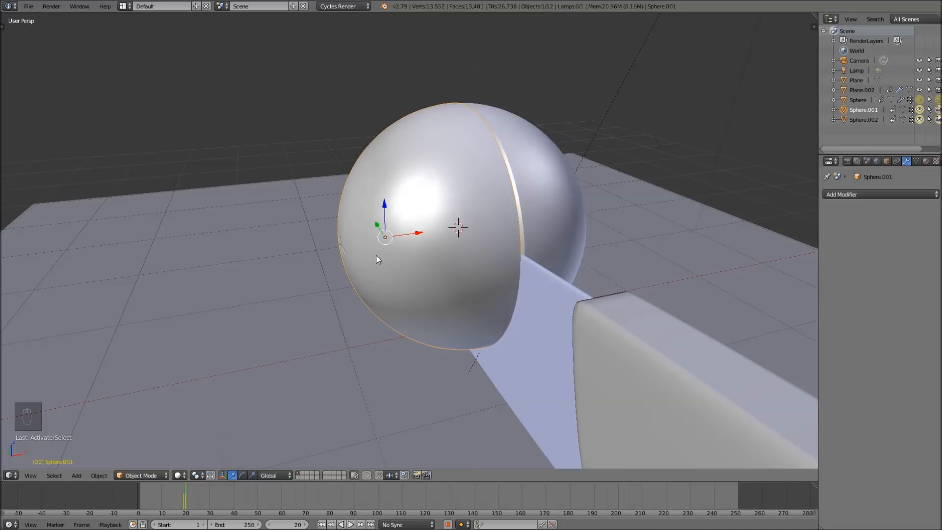
Step back to frame 15 and scrub forward to frame 20 to review the knife cut and the sphere swap
key(Left)
key(Left)
key(Left)
key(Left)
key(Left)
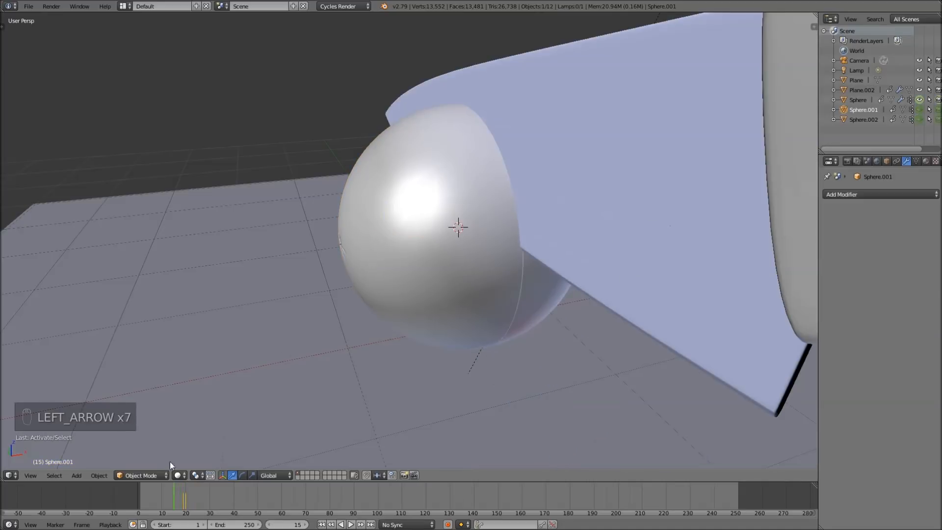
drag(167, 502, 185, 504)
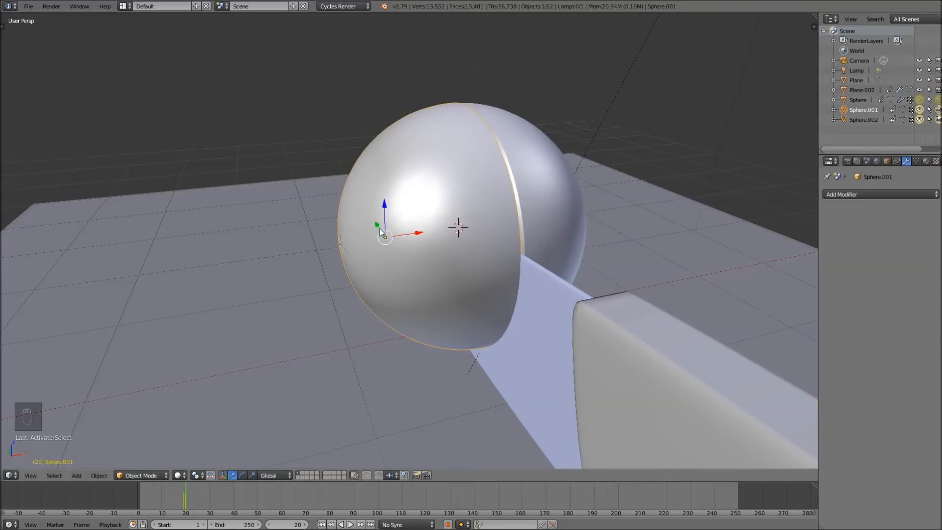
Add active rigid body physics to both orange halves, Sphere.002 and Sphere.001
right_click(531, 182)
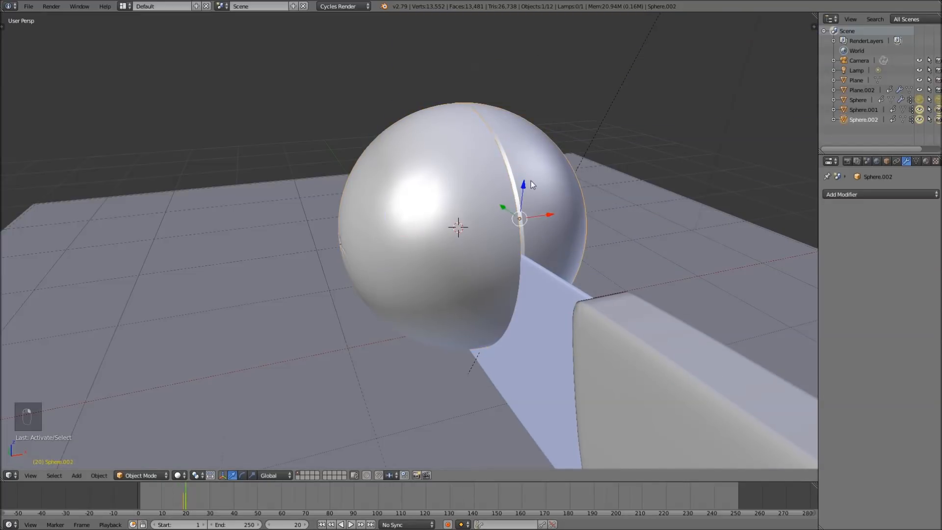
right_click(469, 201)
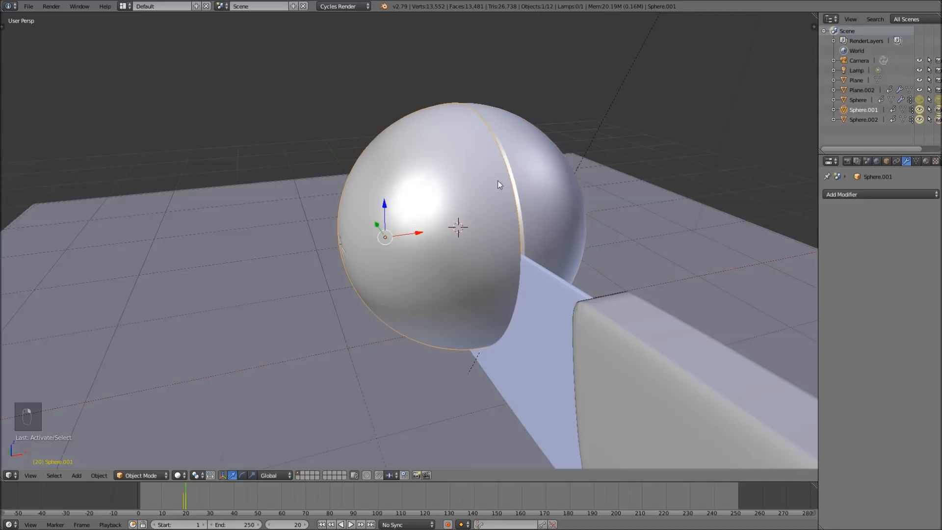
right_click(537, 182)
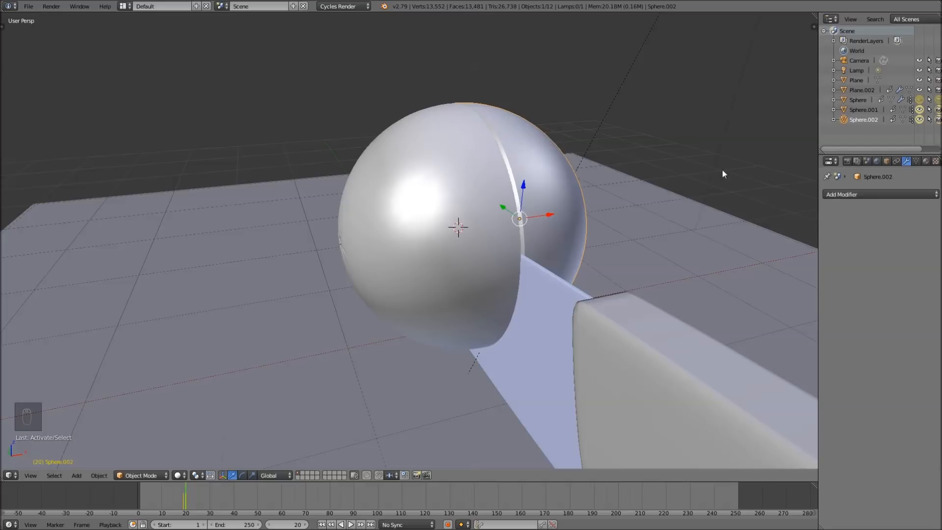
scroll(905, 161, down, 4)
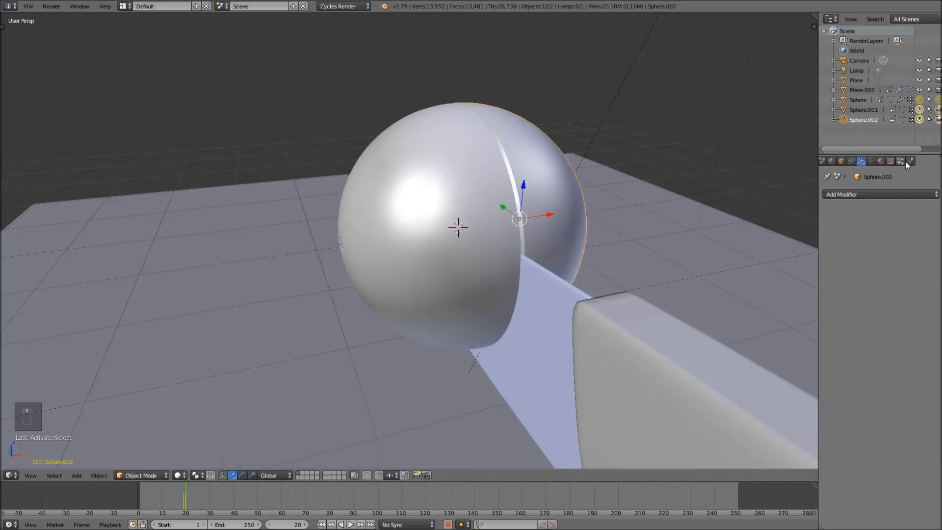
click(910, 160)
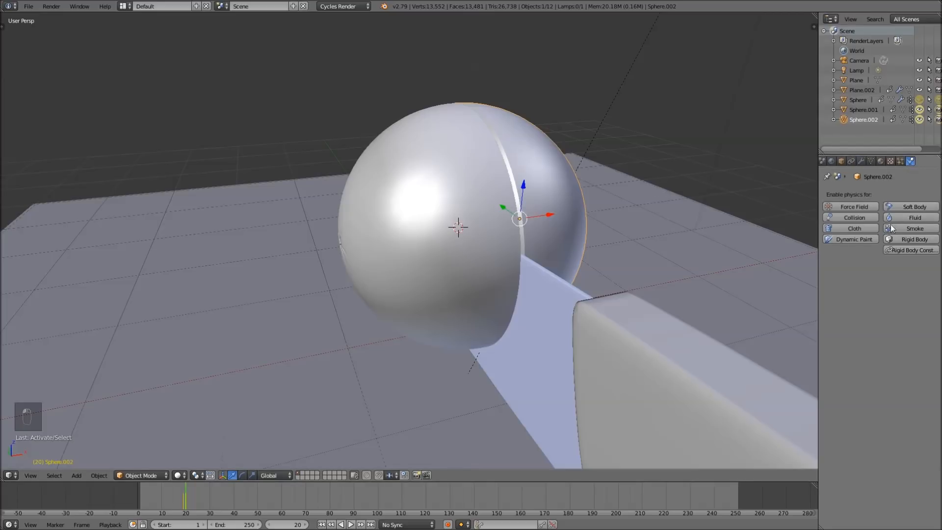
click(914, 239)
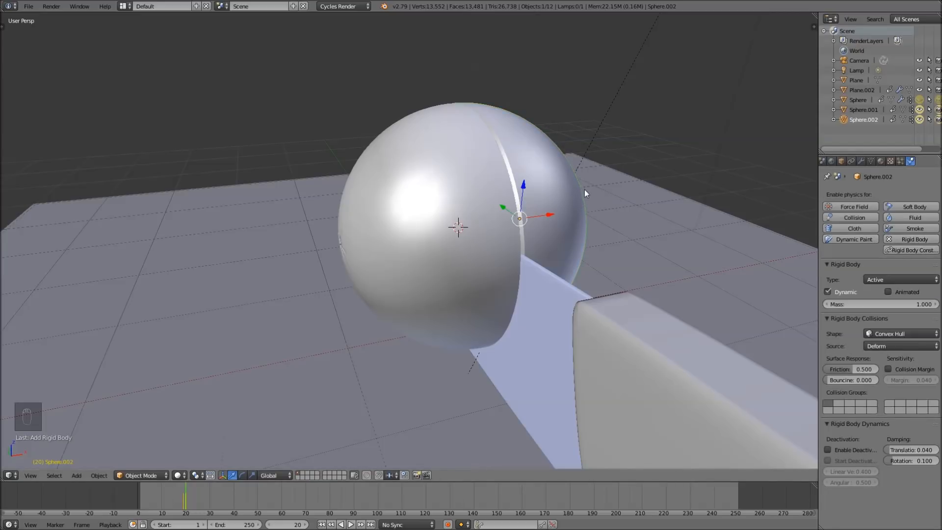
right_click(458, 210)
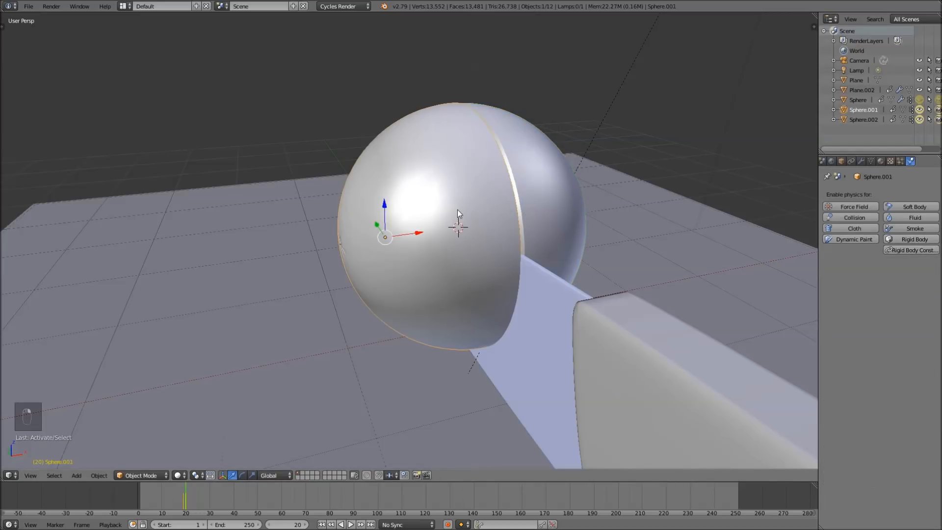
click(911, 240)
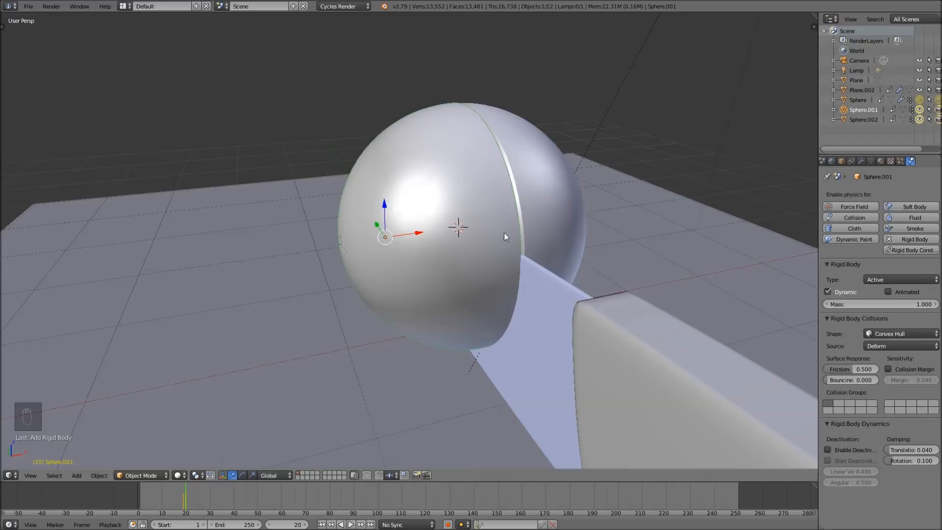
Check the blade collider's rigid body settings, and add rigid body physics of type Passive to the ground Plane
right_click(558, 296)
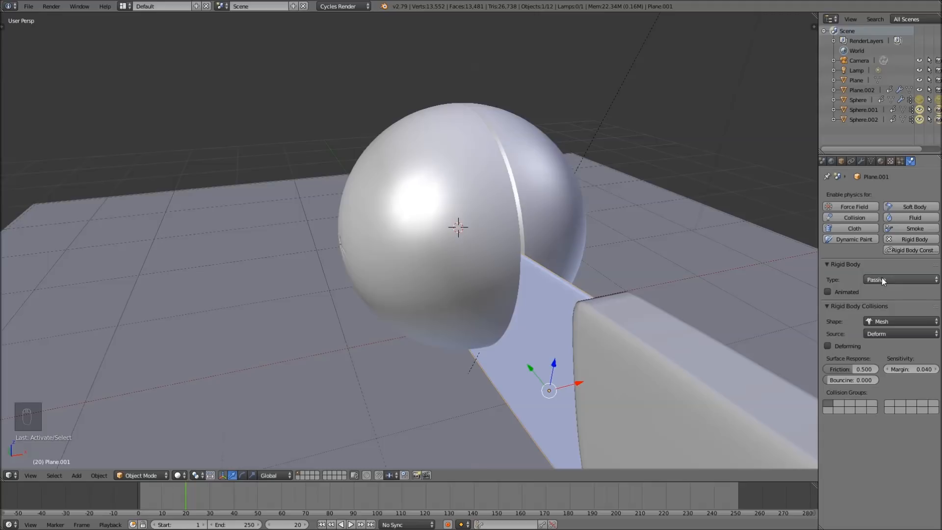
right_click(245, 290)
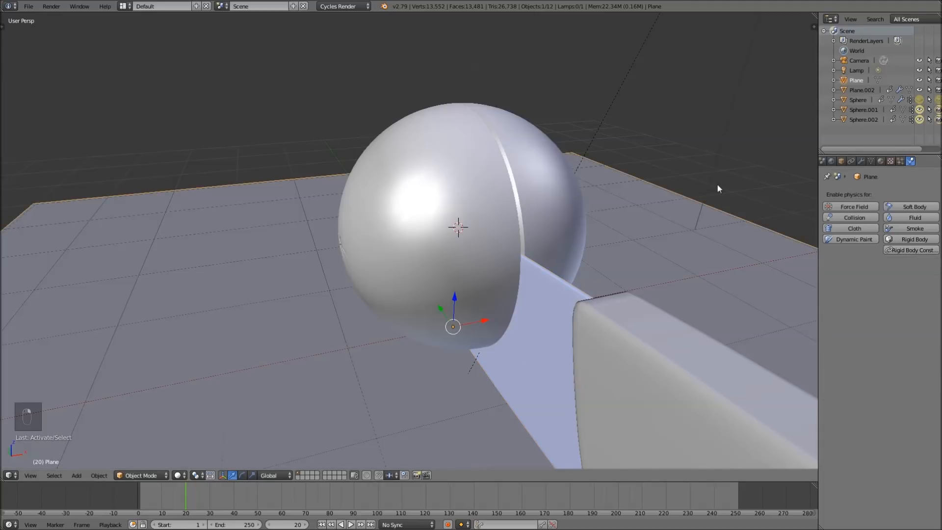
click(913, 239)
click(890, 279)
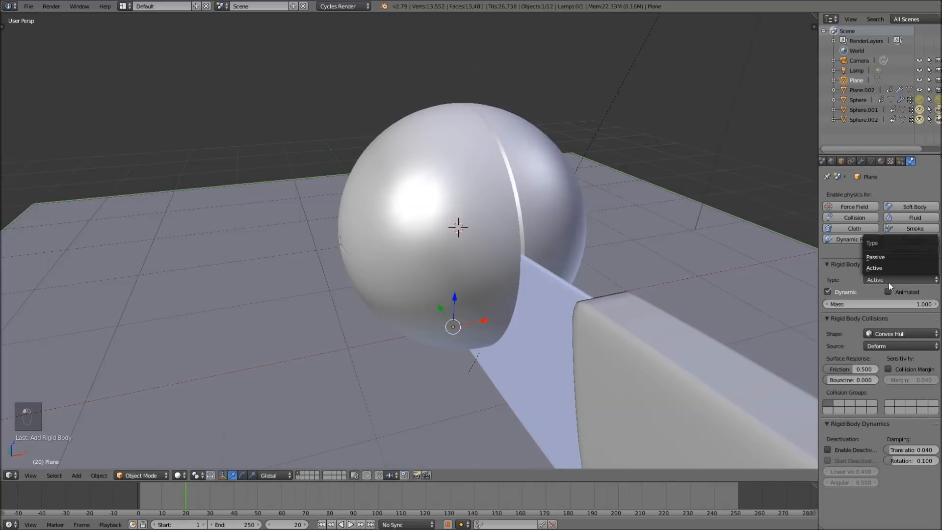
click(885, 254)
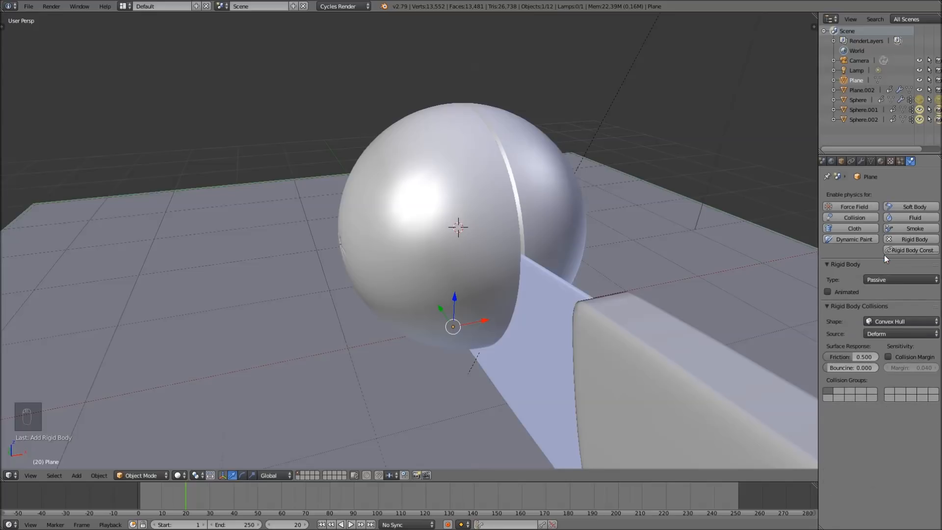
Play the animation from frame 1 and replay it to watch the knife and halves in the rigid body simulation
right_click(451, 204)
right_click(540, 174)
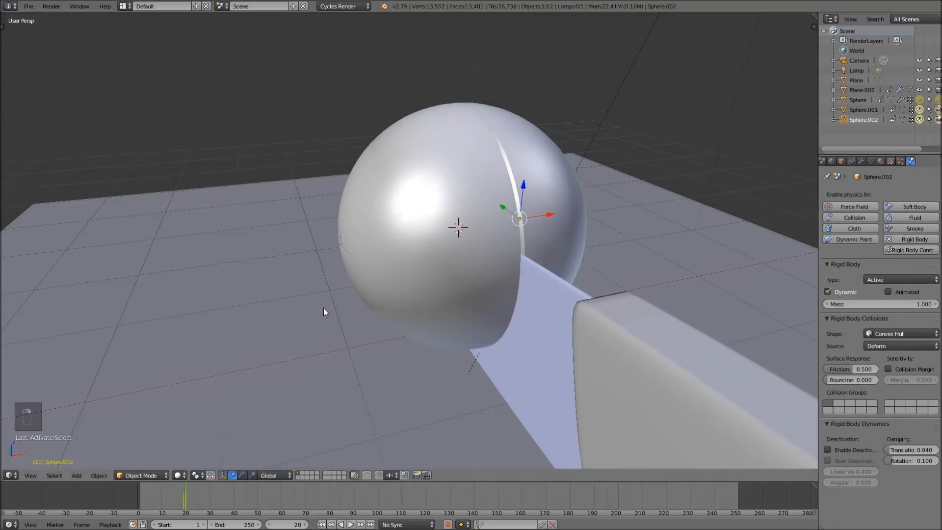
scroll(363, 273, down, 3)
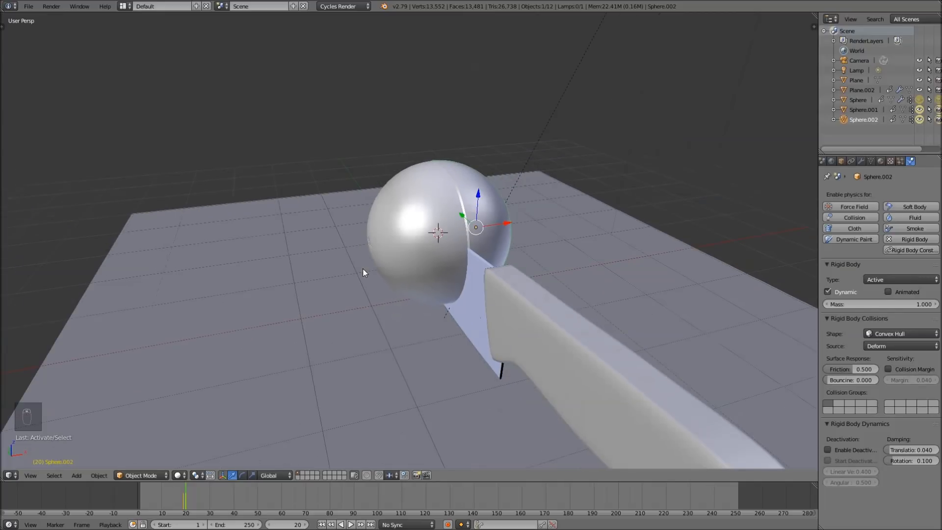
key(shift+Left)
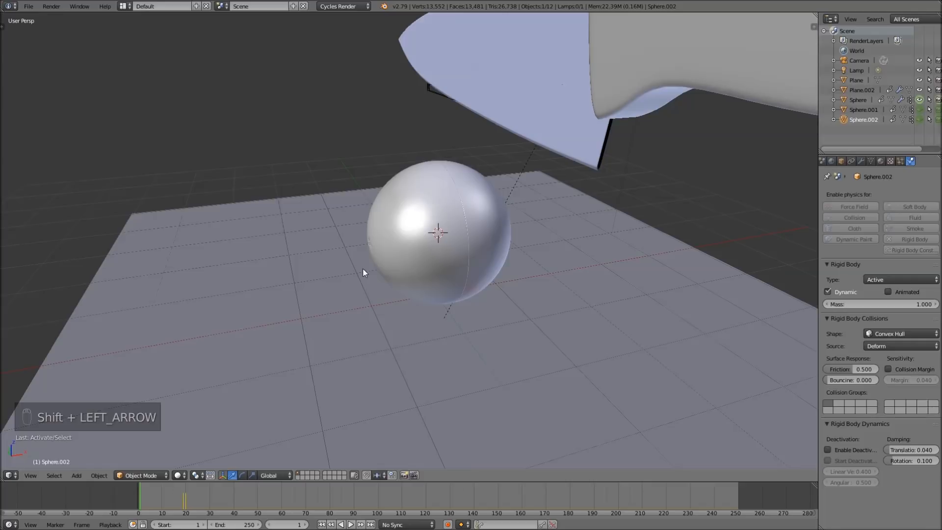
key(alt+a)
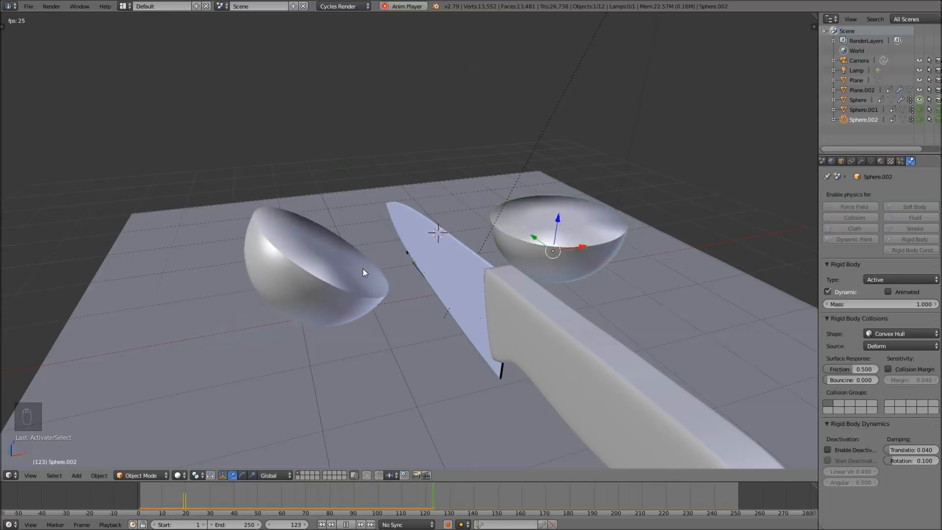
key(alt+a)
key(alt+a)
key(shift+Left)
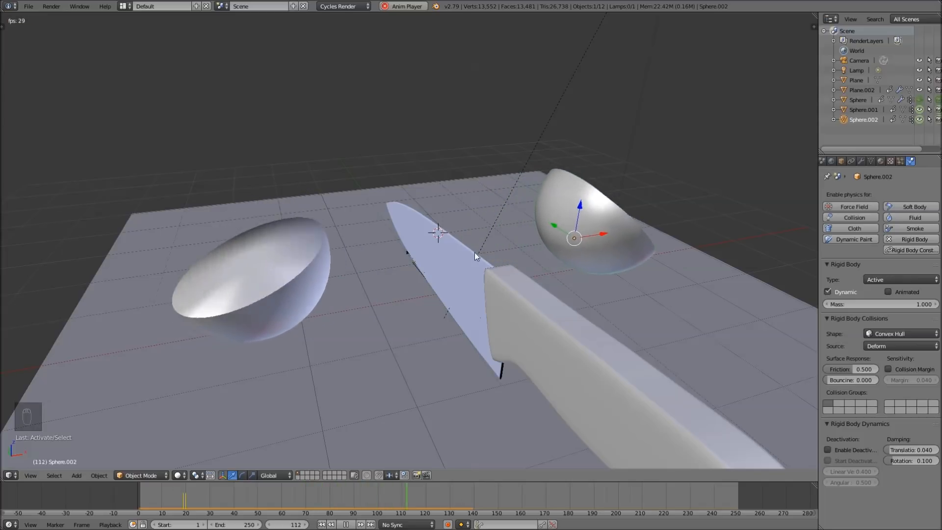
Replay the rigid body simulation of the cut orange, stop it, and return to frame 1
key(shift+Left)
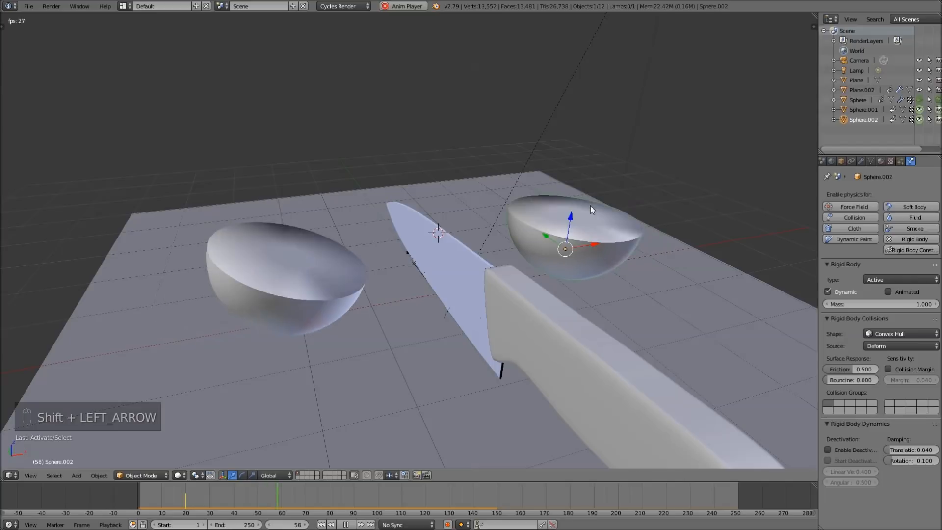
key(shift+Left)
key(alt+a)
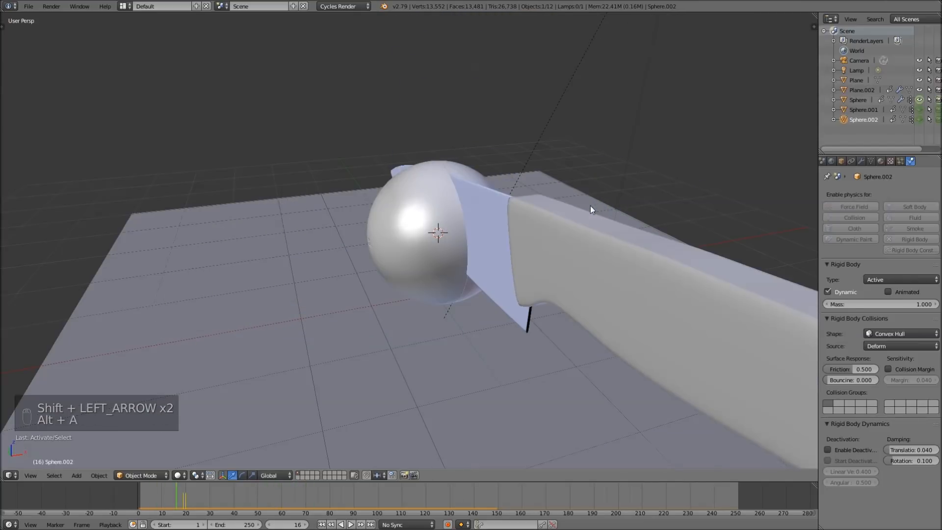
key(shift+Left)
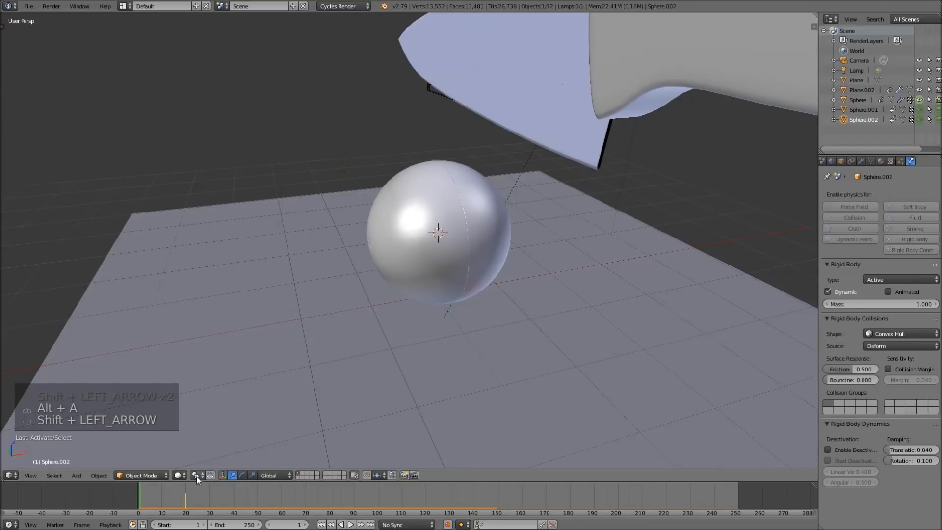
Set the rigid body translation damping to 0.95 on both orange halves, Sphere.002 and Sphere.001
click(188, 490)
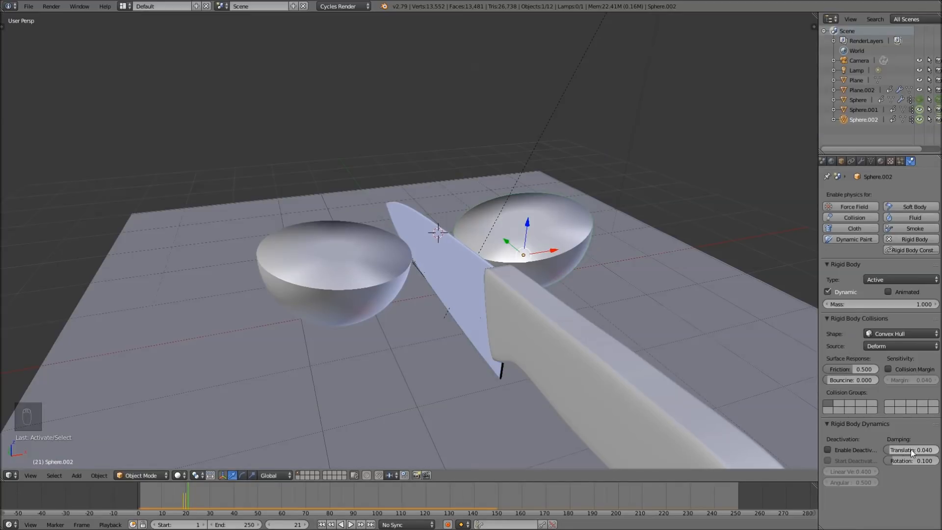
key(BackSpace)
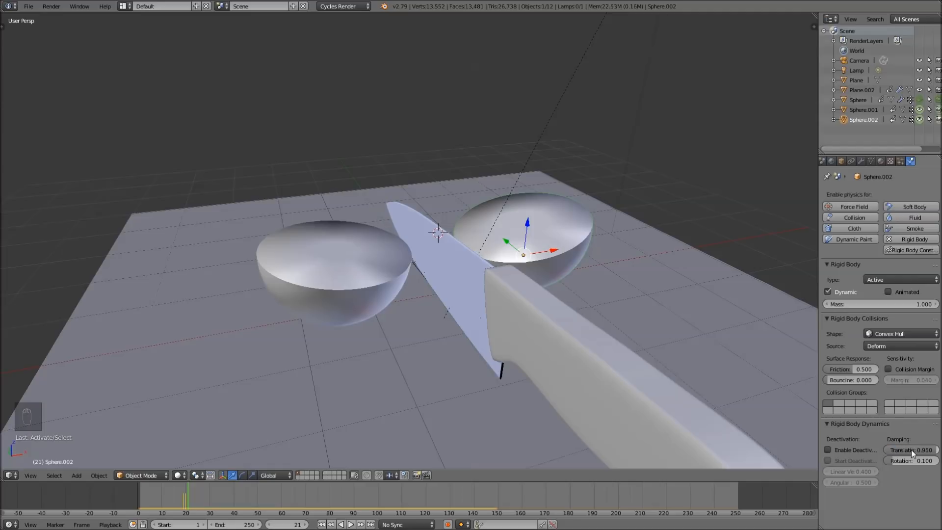
key(Return)
right_click(355, 283)
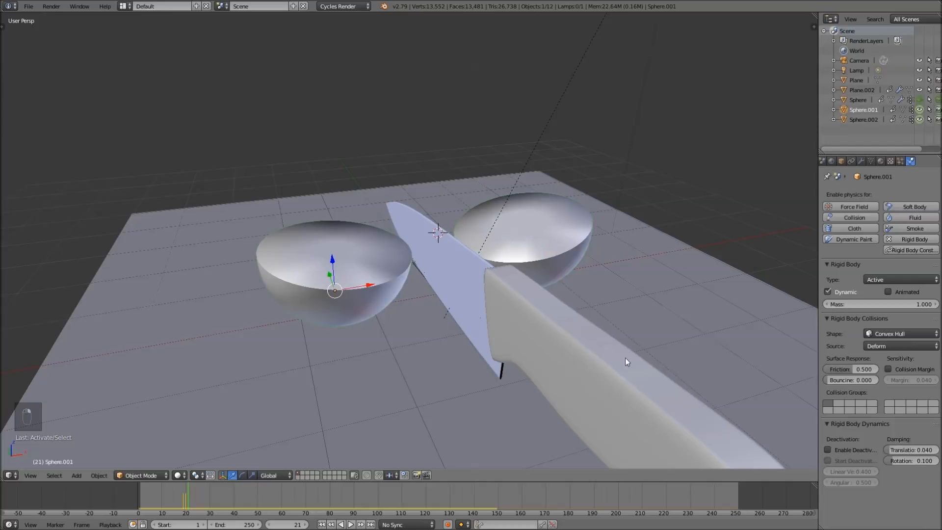
click(911, 449)
text(.95)
Play the animation from frame 1 and replay it to check how the damped halves fall, stopping at frame 20
key(shift+Left)
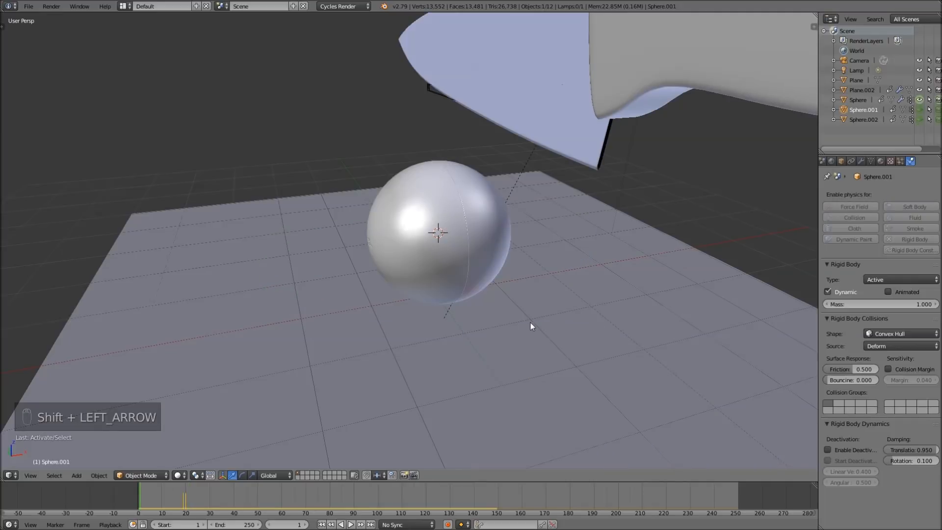
key(alt+a)
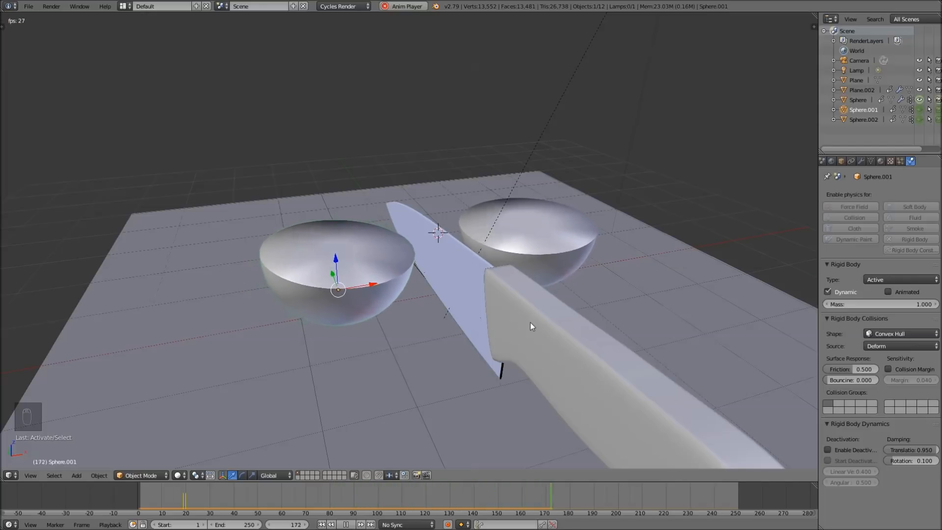
key(shift+Left)
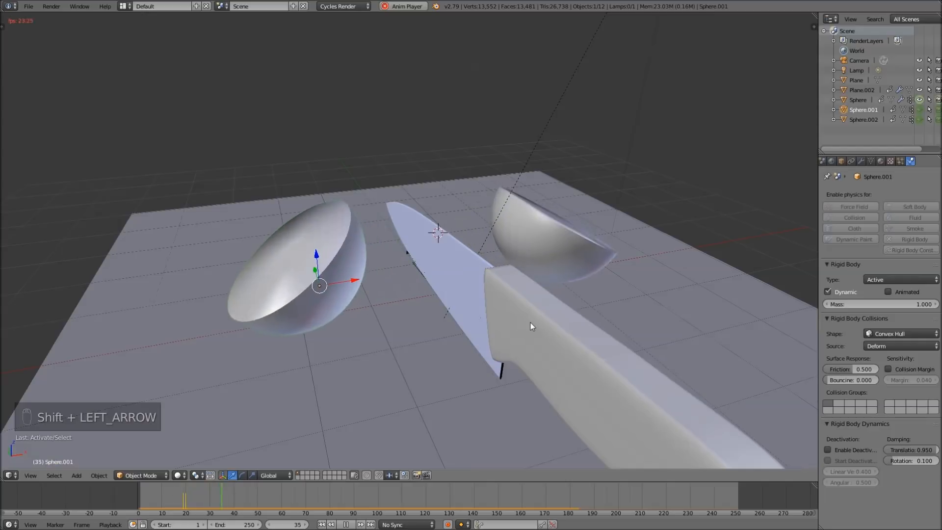
key(shift+Left)
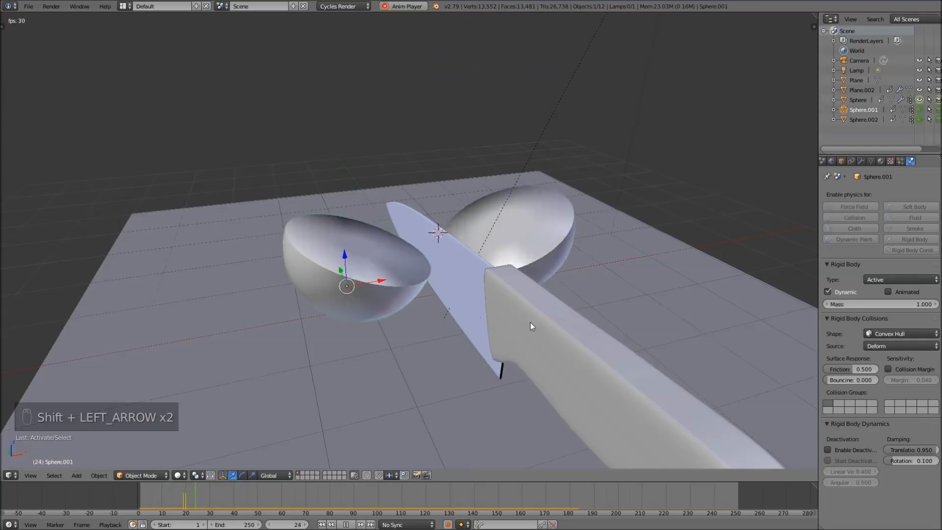
key(shift+Left)
key(alt+a)
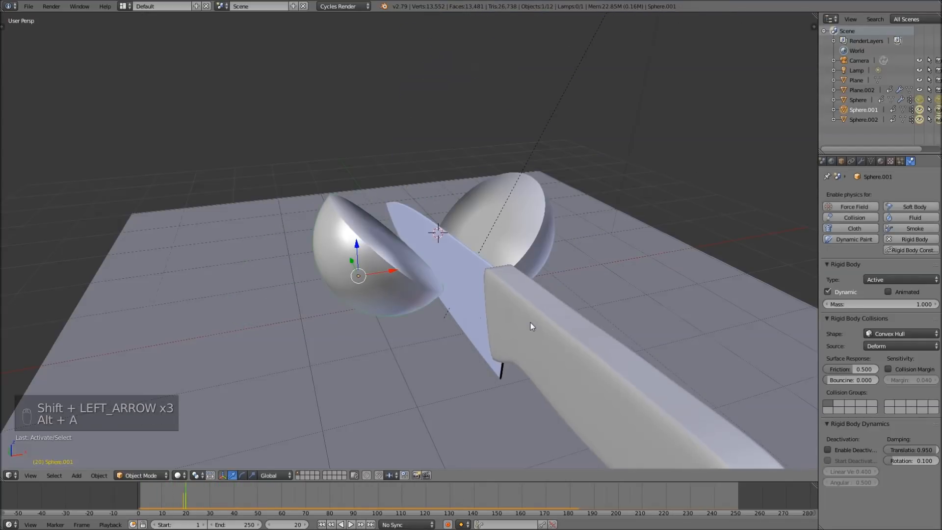
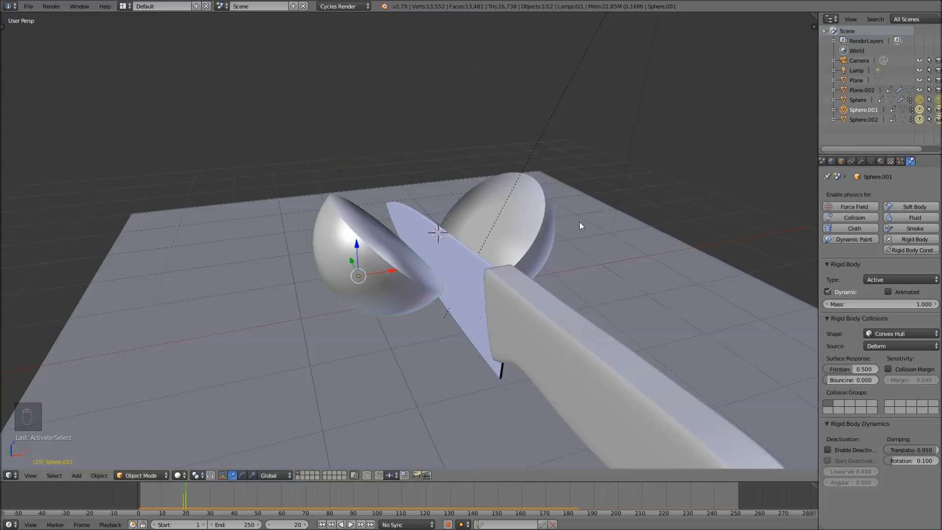
At frame 18, turn off the rigid body Dynamic option on Sphere.001 and Sphere.002 and insert a keyframe on it for each
key(Left)
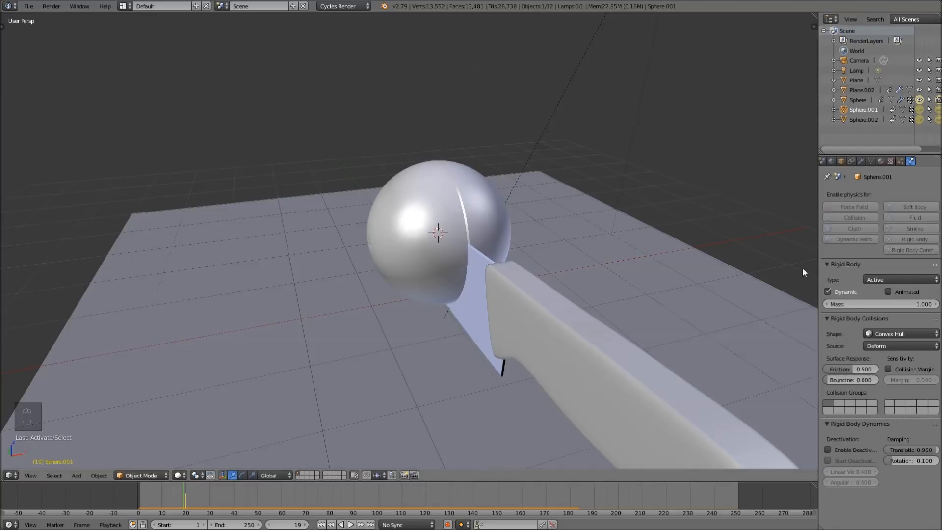
click(829, 293)
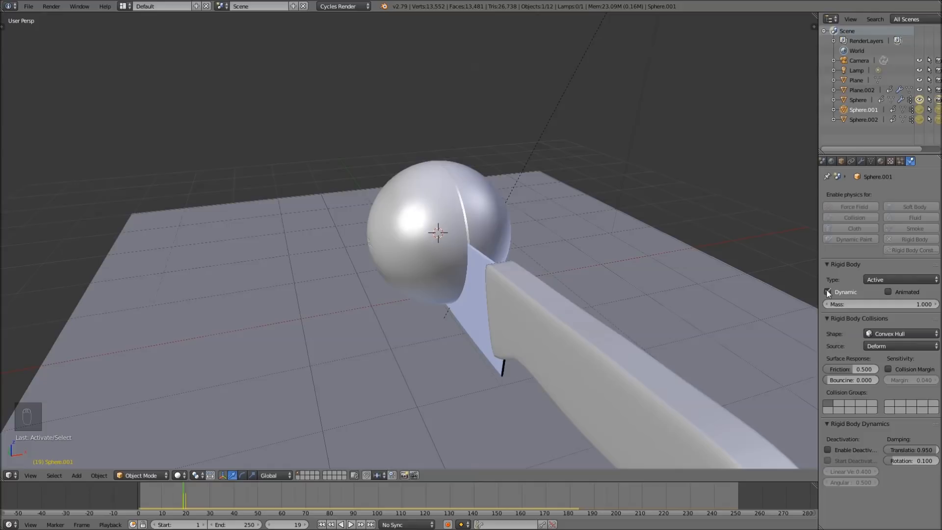
key(Left)
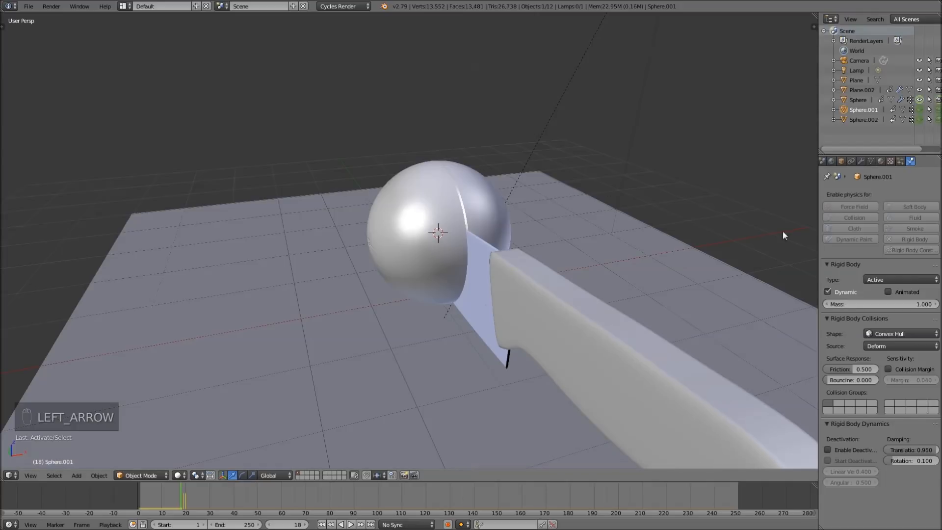
click(829, 292)
key(i)
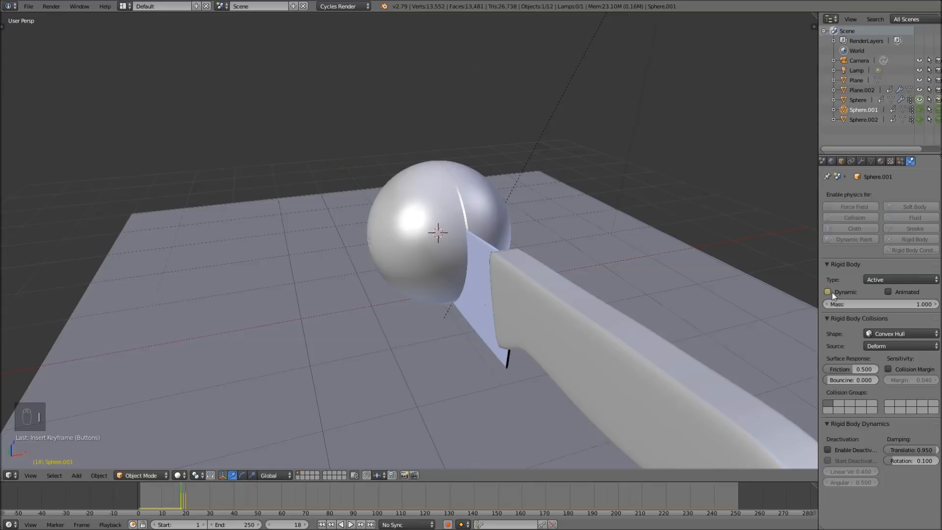
click(860, 119)
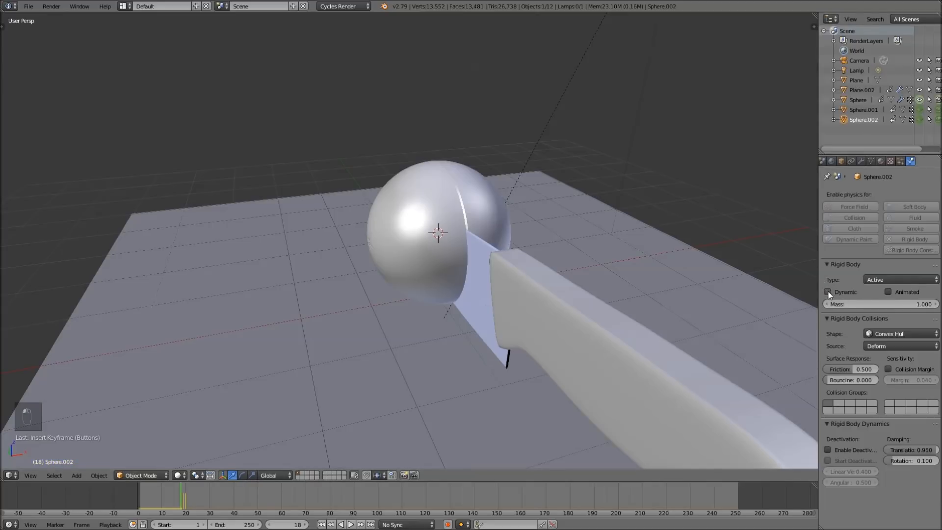
key(i)
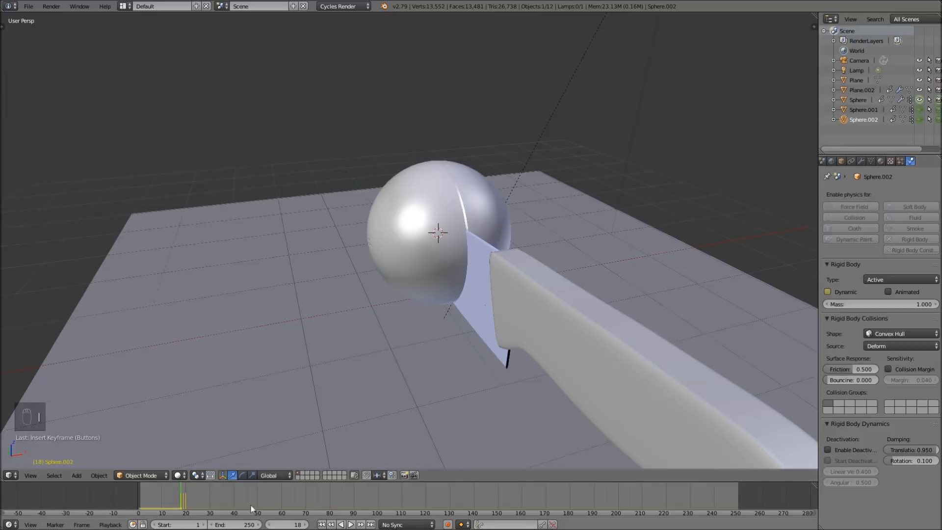
At frame 19, turn the Dynamic option back on and keyframe it for both halves, Sphere.002 and Sphere.001
drag(143, 497, 181, 498)
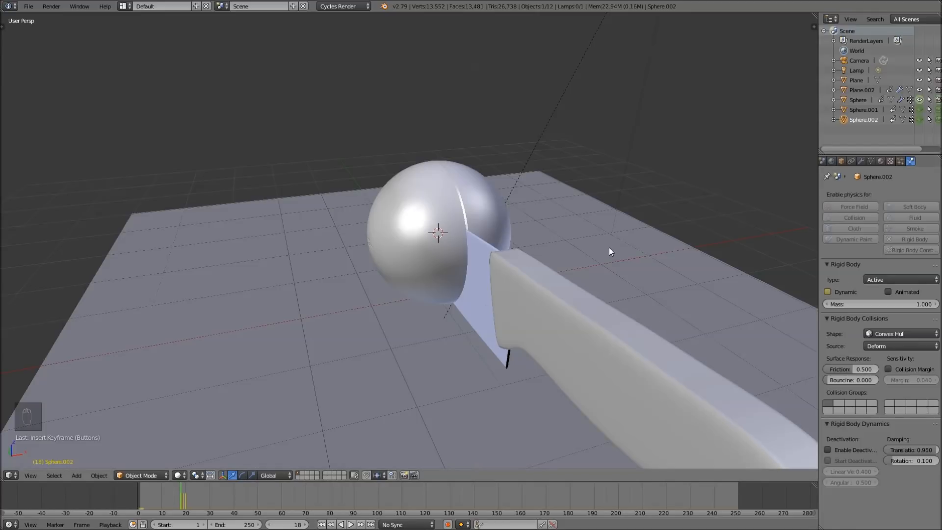
key(Right)
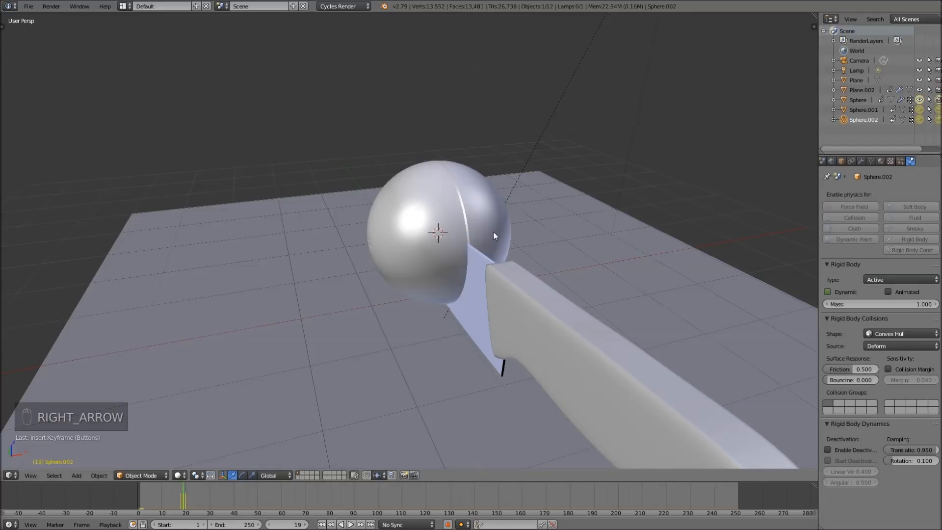
click(830, 293)
click(868, 109)
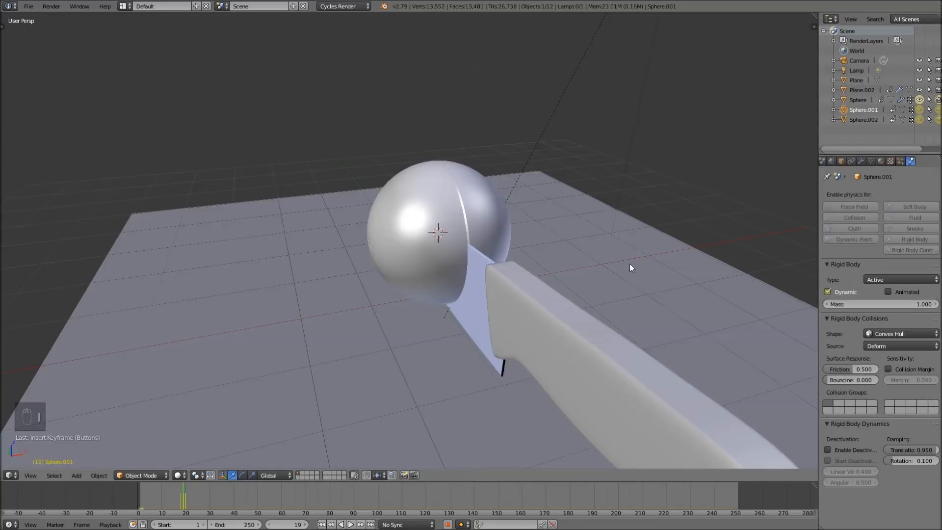
Replay the animation from frame 1 to check the keyframed physics, stopping at frame 47 with the halves apart
key(shift+Left)
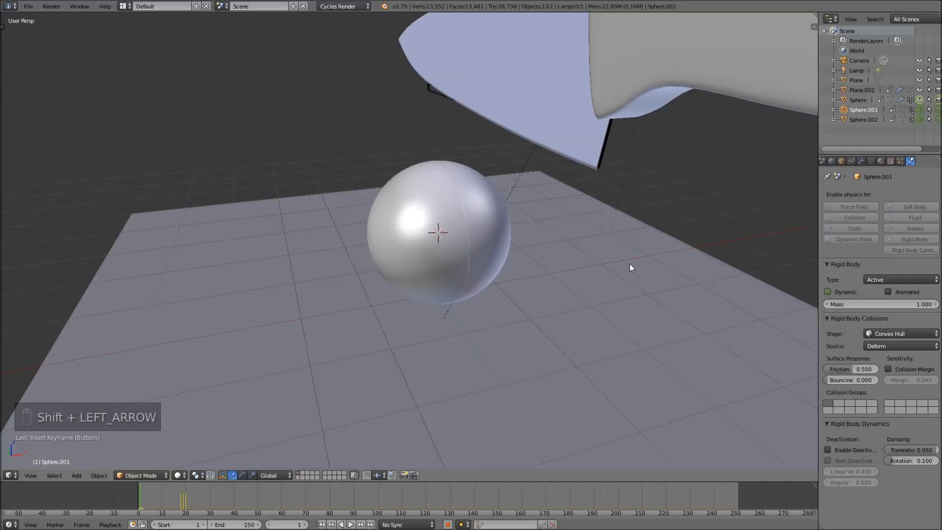
key(alt+a)
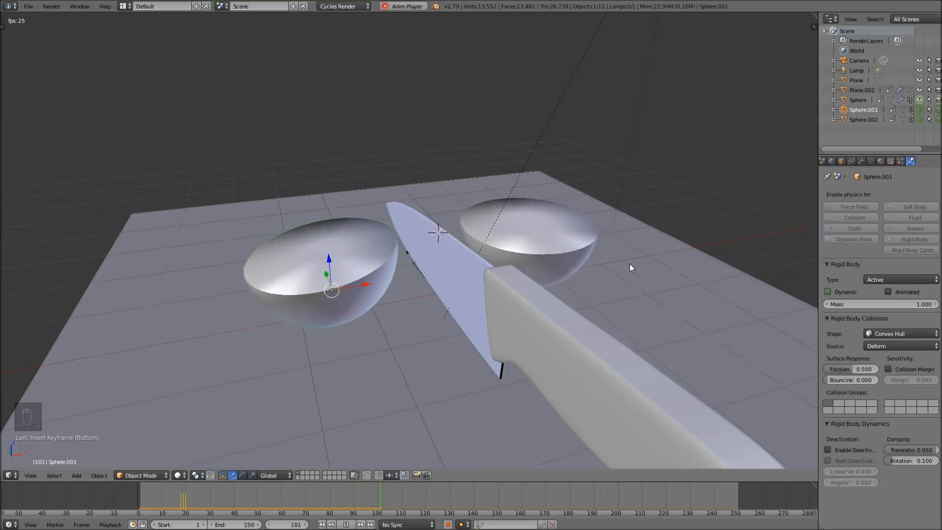
key(shift+Left)
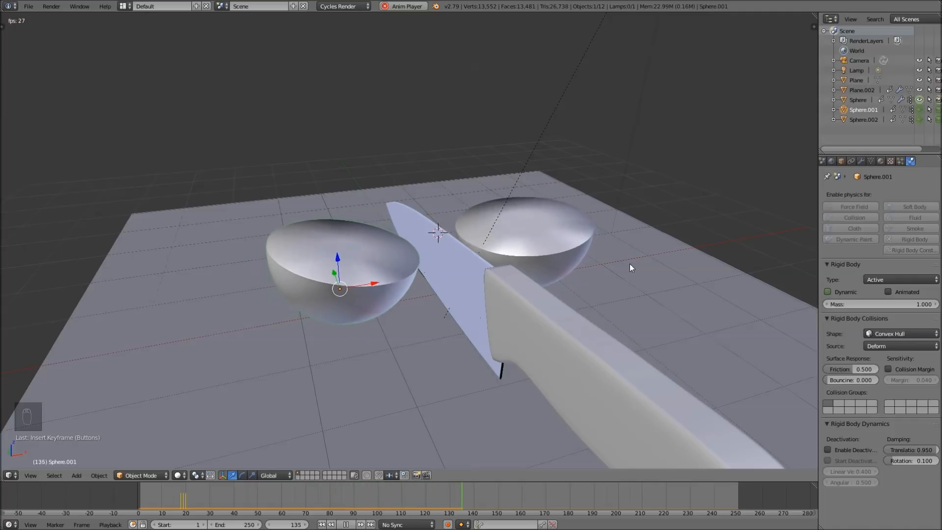
key(alt+a)
key(shift+Left)
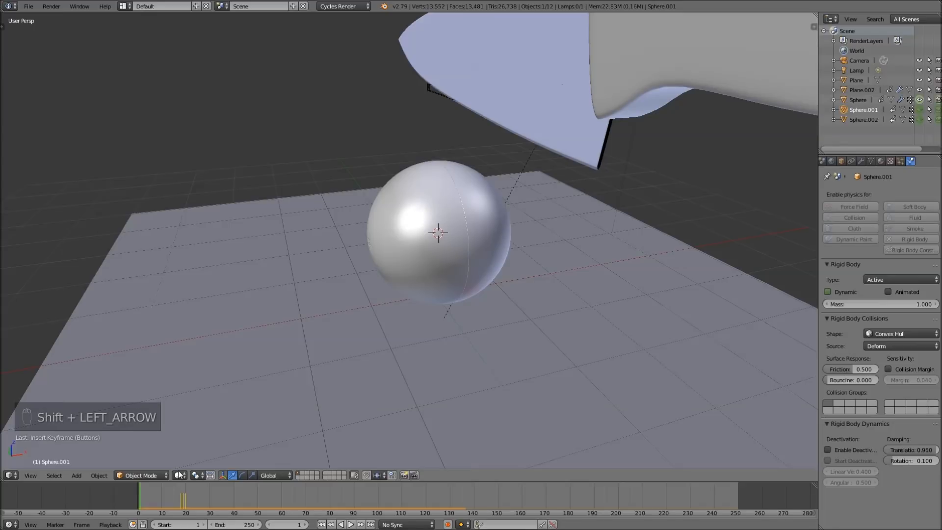
key(alt+a)
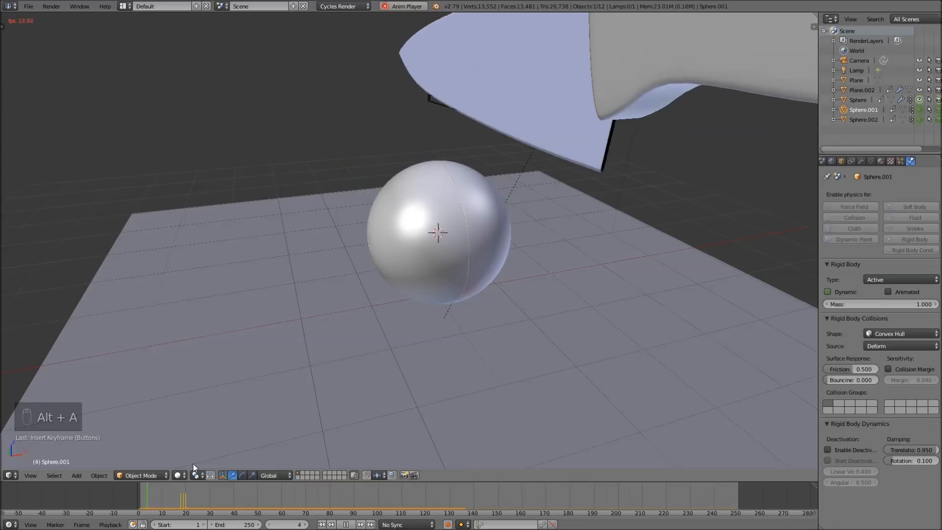
key(alt+a)
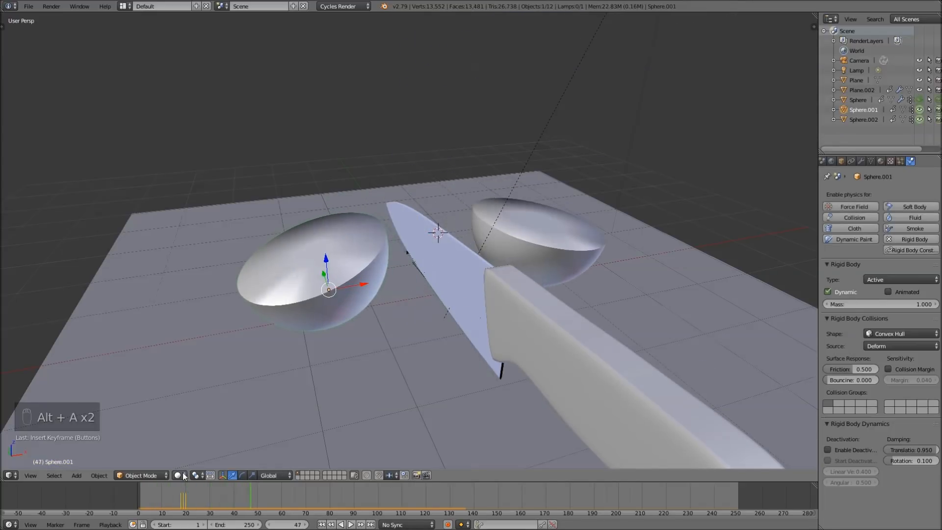
Preview the knife and orange halves in Rendered viewport shading and open the World settings
click(178, 475)
click(207, 410)
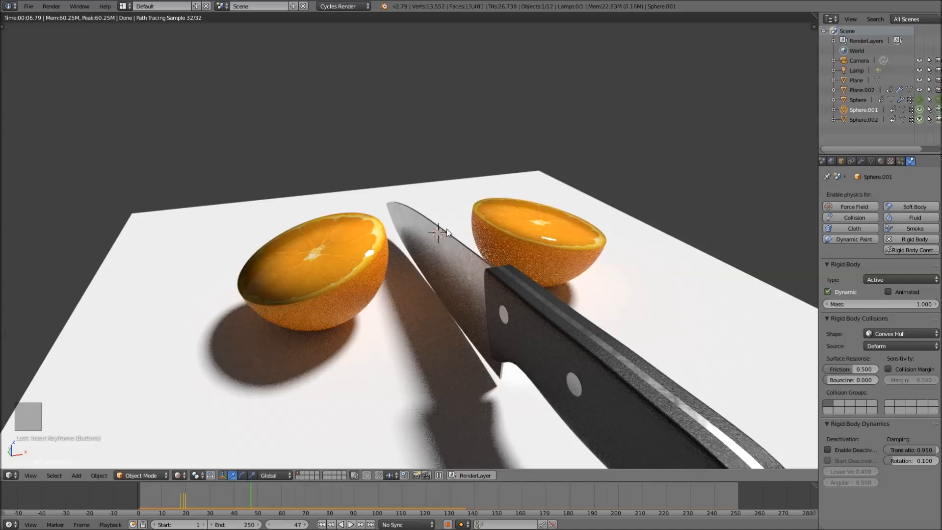
click(832, 162)
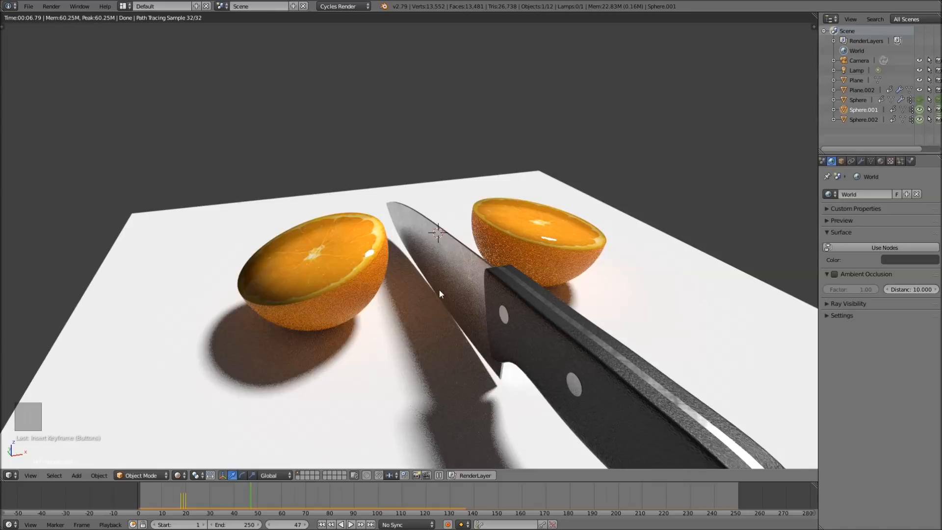
mouse_move(439, 287)
middle_down()
mouse_move(458, 294)
mouse_move(441, 281)
middle_up()
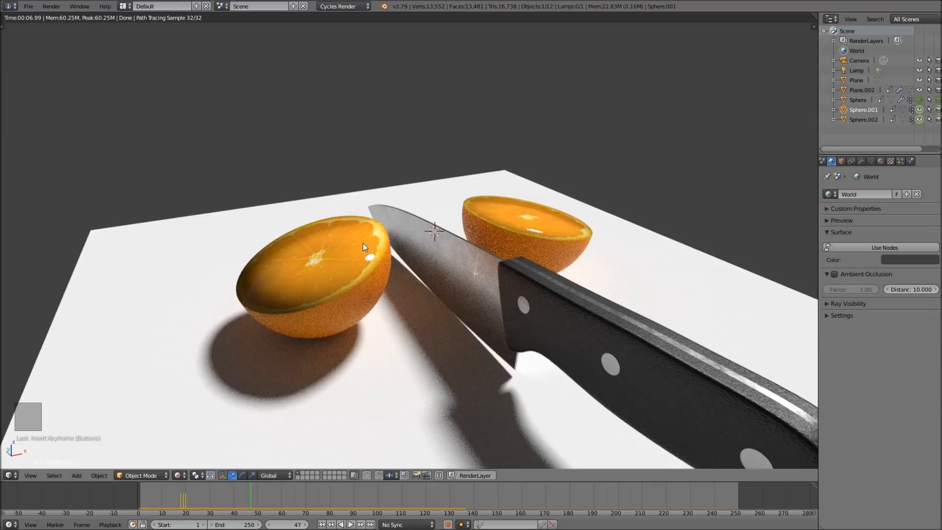
Return the 3D view to Solid shading and split off a second 3D view beside it with Rendered shading
key(shift+space)
key(shift+space)
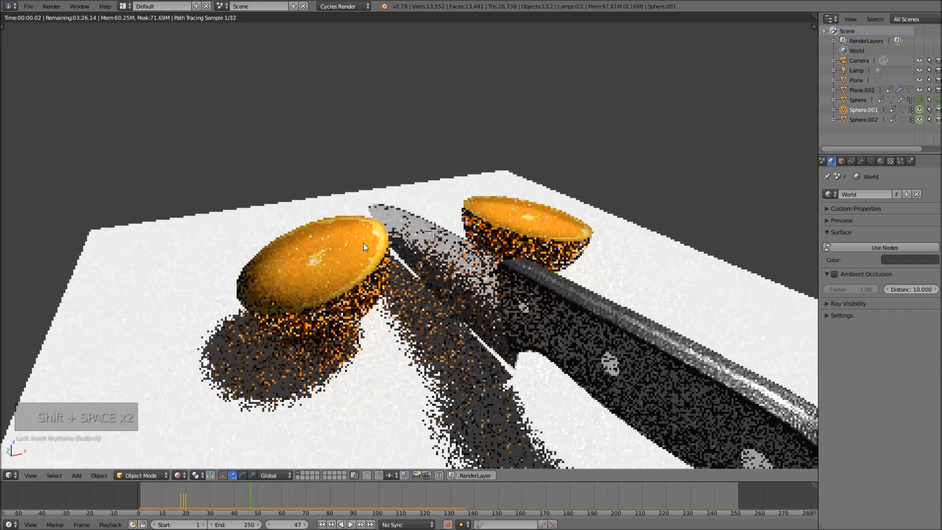
key(z)
key(z)
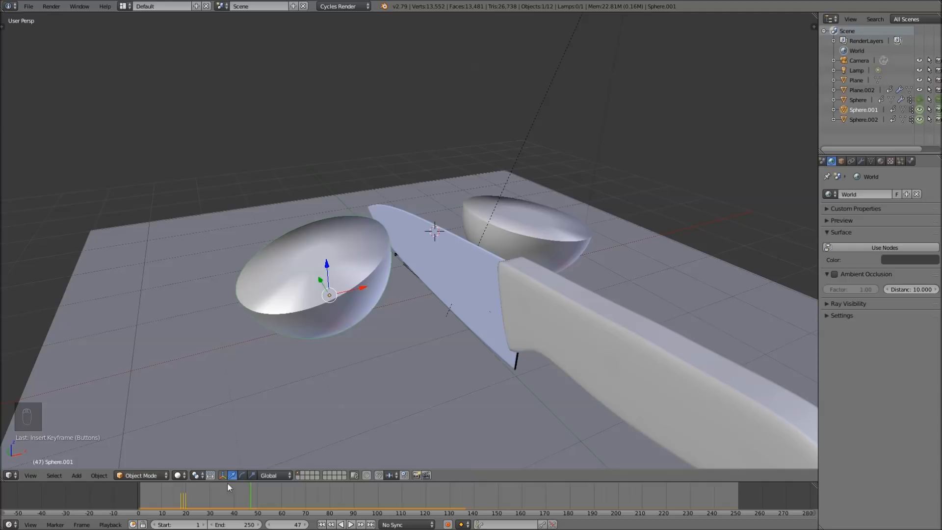
drag(2, 22, 528, 343)
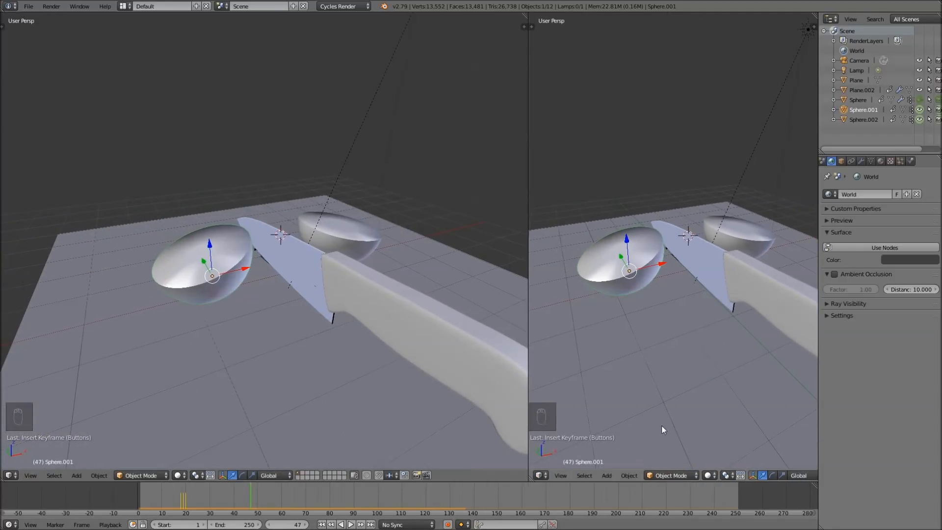
click(708, 475)
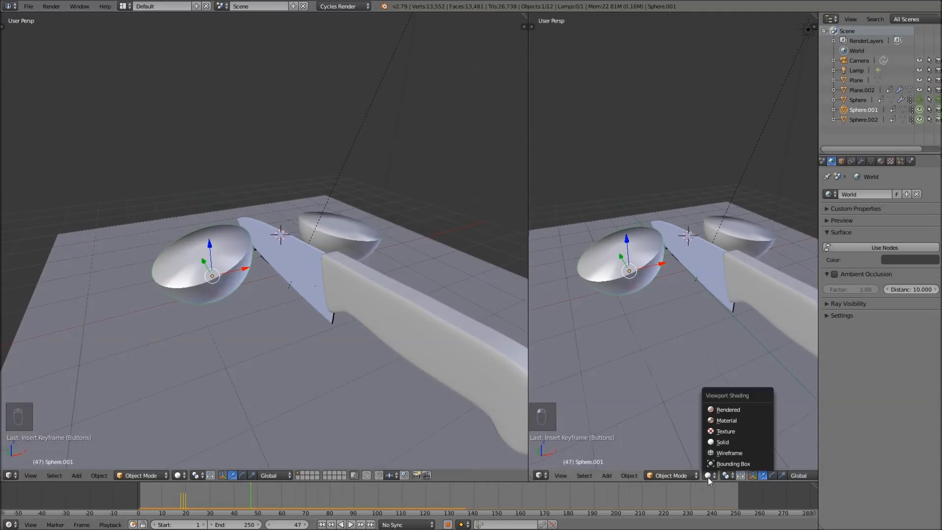
click(729, 408)
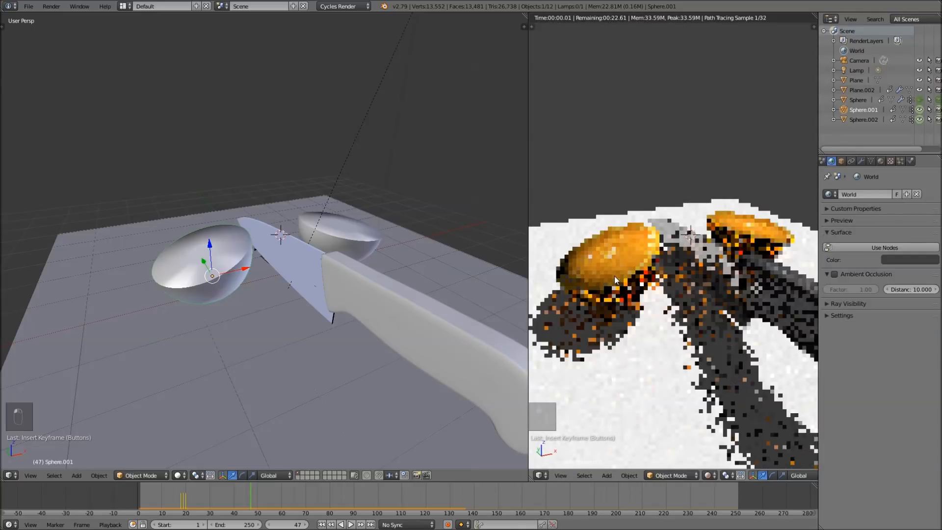
Switch the Solid-shaded 3D view to the Node Editor, hide its properties sidebar and display the Orangehalf material's nodes
scroll(615, 276, up, 1)
shift+middle_drag(604, 273, 632, 279)
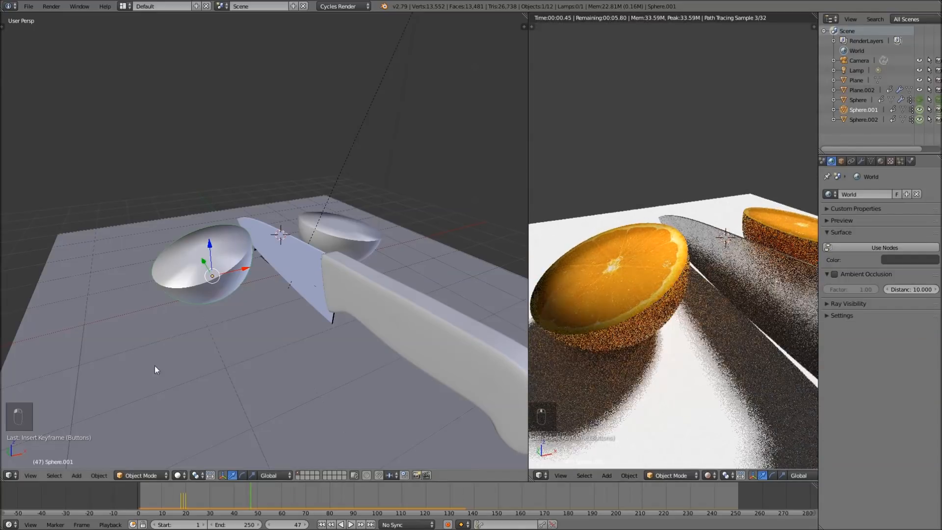
click(8, 475)
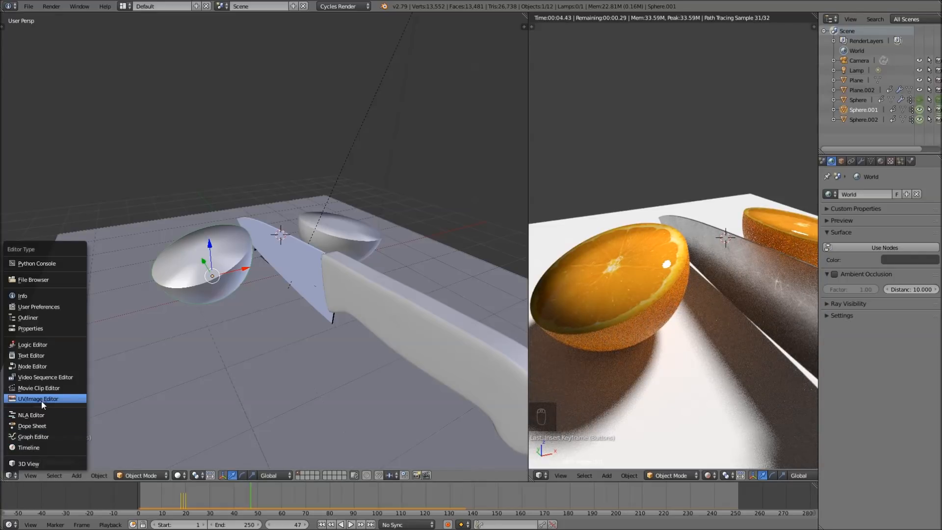
click(43, 366)
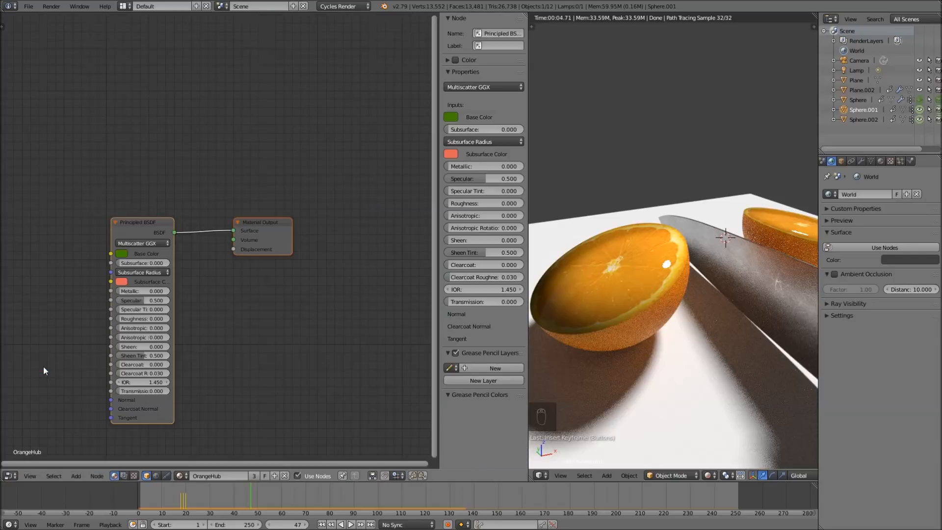
middle_drag(213, 279, 337, 201)
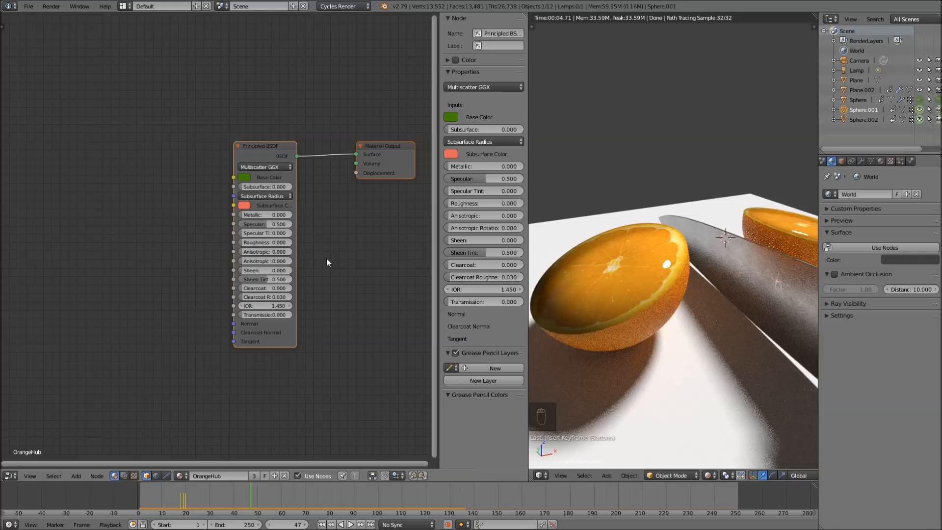
key(n)
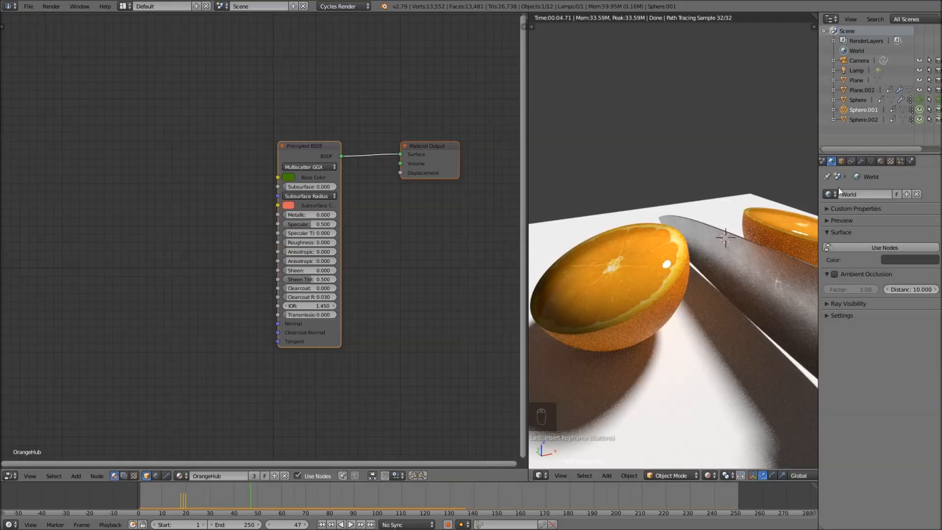
click(881, 161)
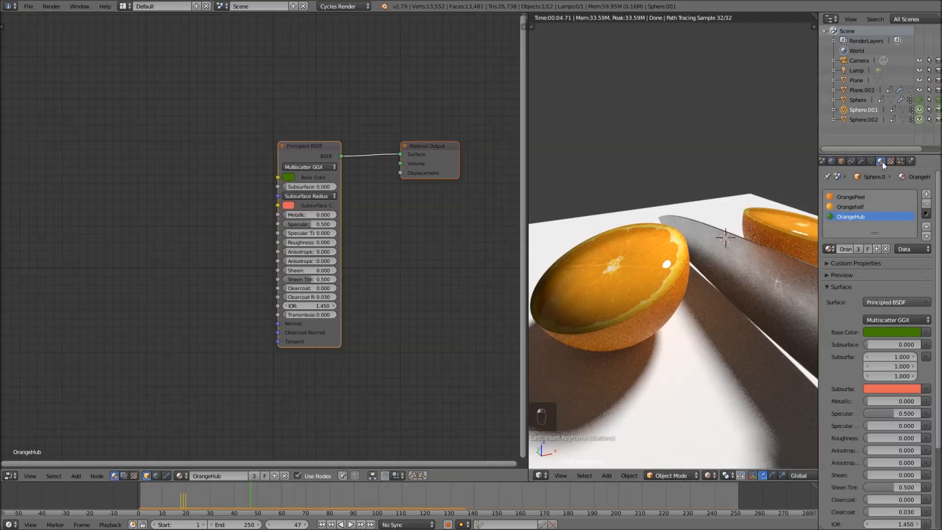
click(853, 206)
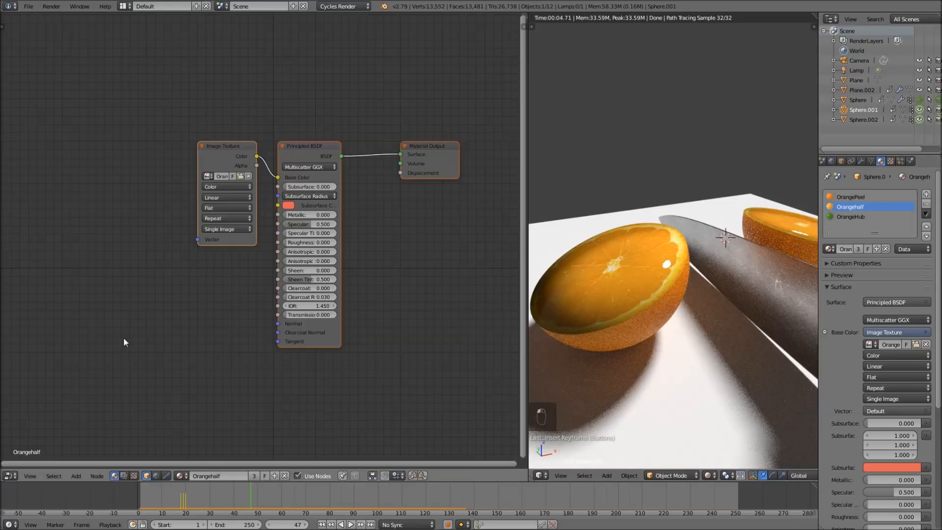
Add an Image Texture node to the Orangehalf material and load OrangeBump.png from the textures folder
key(shift+a)
mouse_move(117, 319)
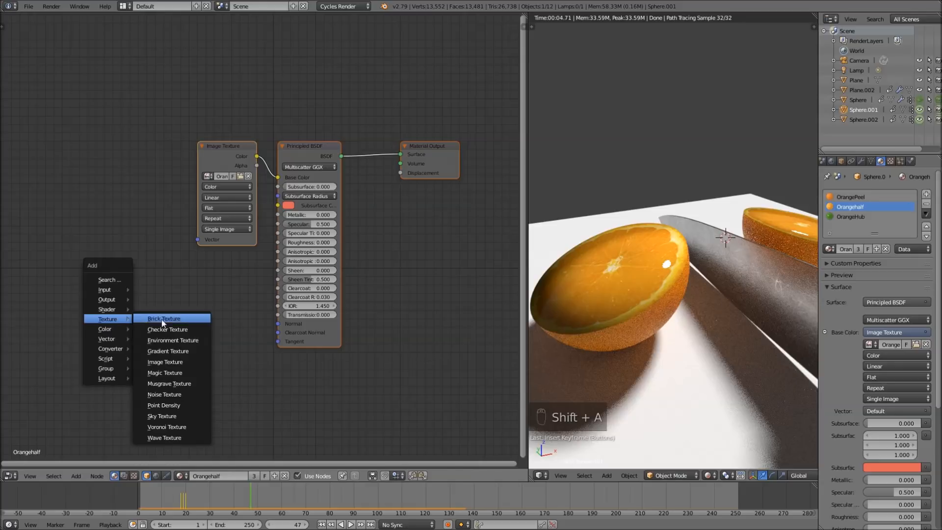
click(170, 361)
click(160, 329)
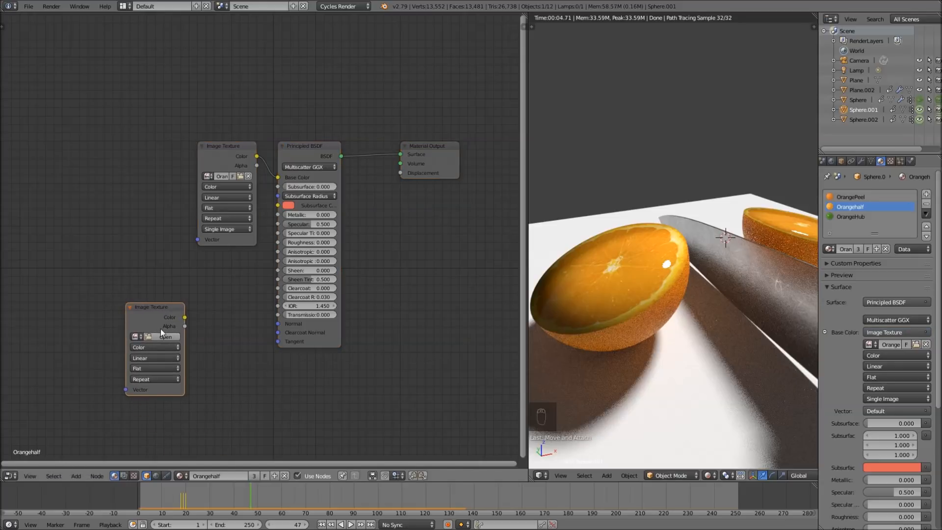
click(163, 337)
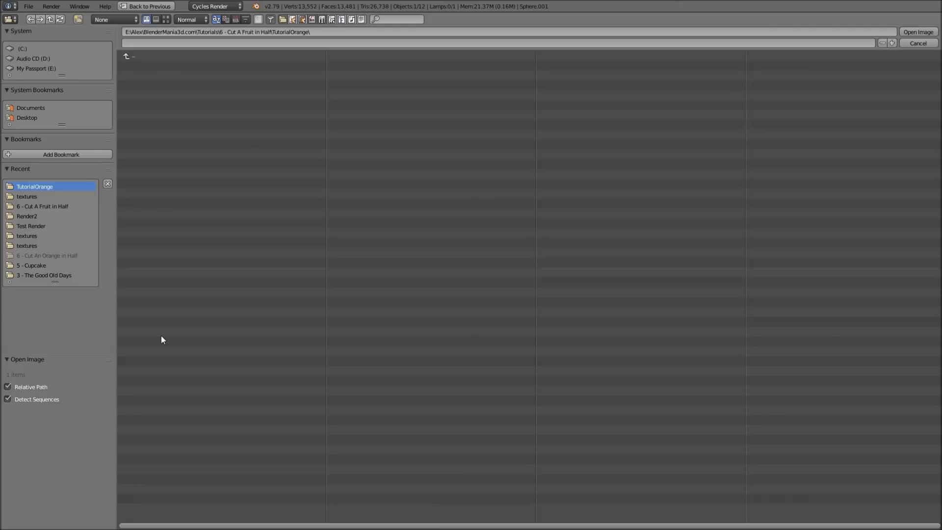
click(39, 196)
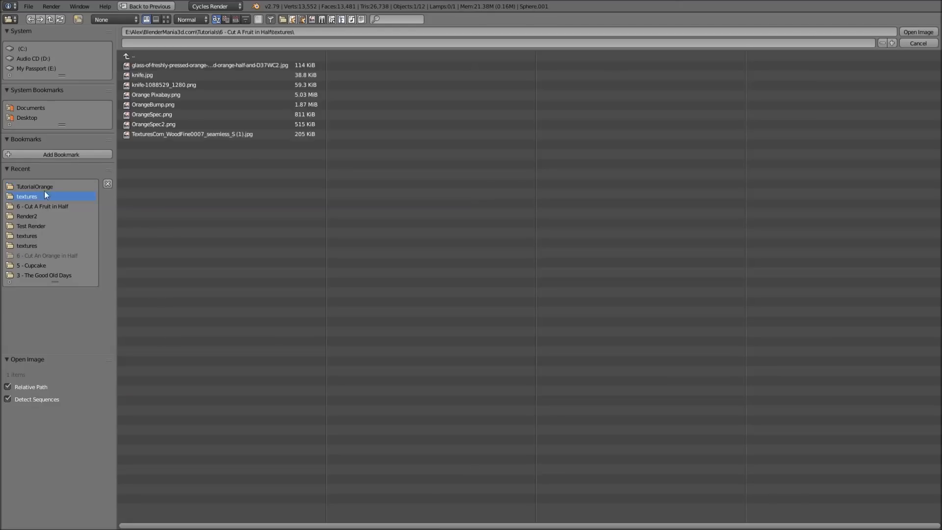
double_click(151, 105)
Connect the OrangeBump.png texture's Color to the Principled BSDF's Normal input and set its color space to Non-Color Data
drag(129, 315, 277, 324)
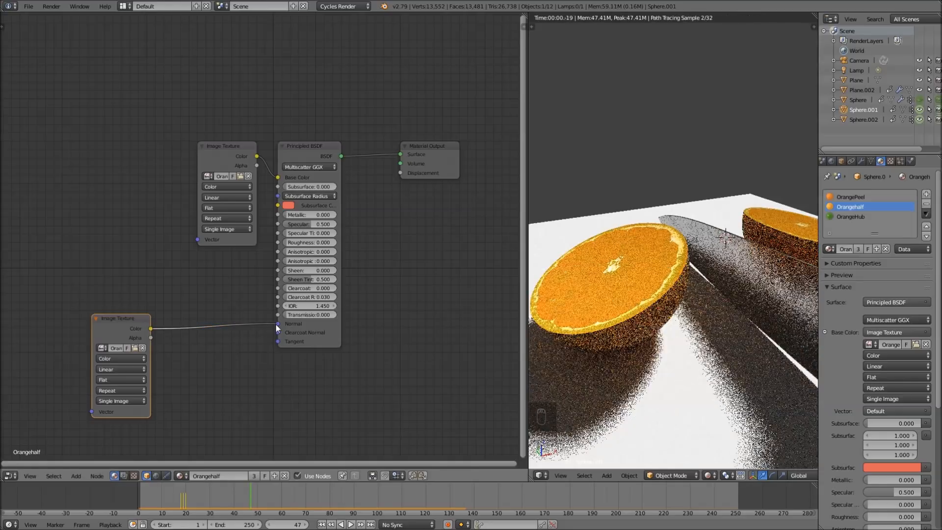
click(133, 356)
click(132, 337)
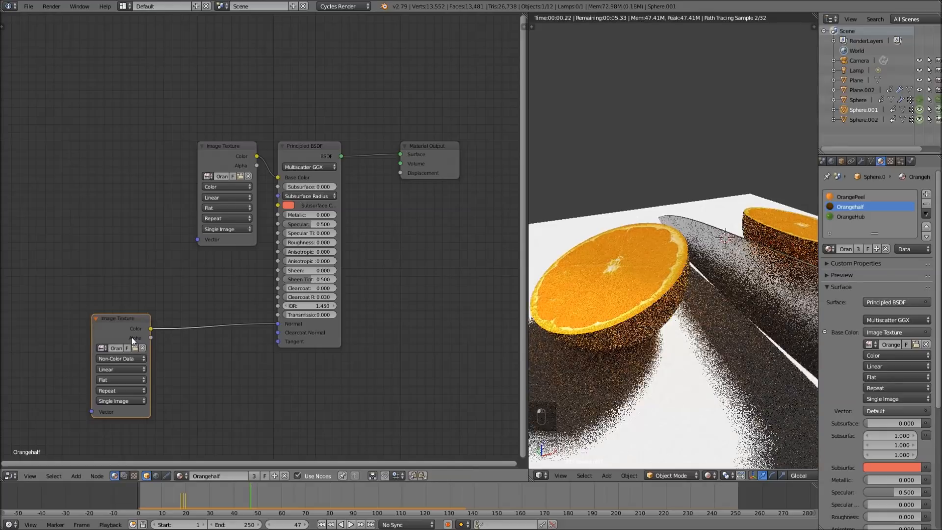
Insert a Normal Map node between the bump texture and the Normal input, with its Strength set to 0.2
key(shift+a)
mouse_move(213, 371)
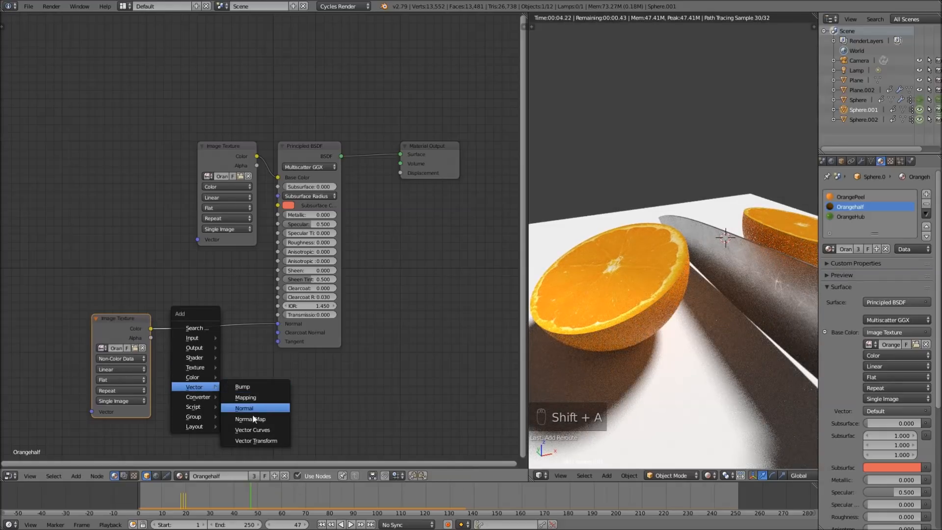
click(253, 419)
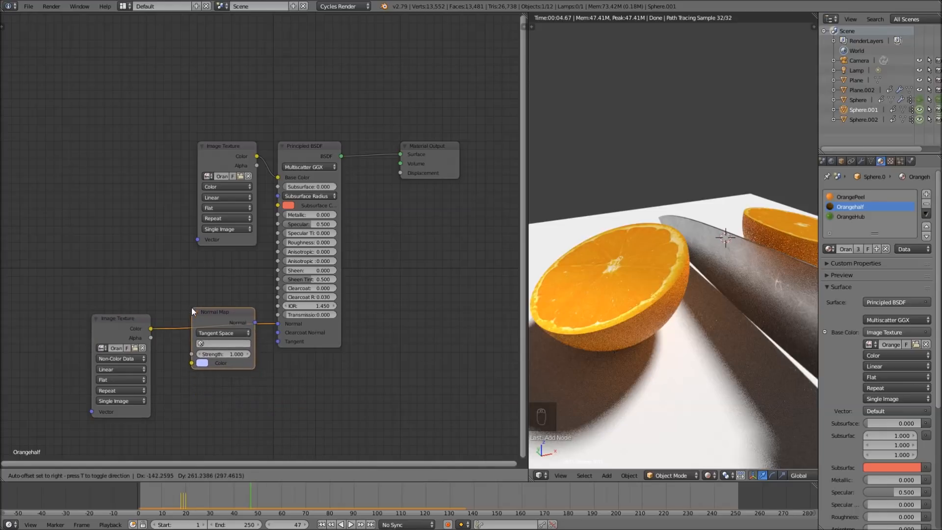
click(191, 307)
middle_drag(668, 321, 752, 296)
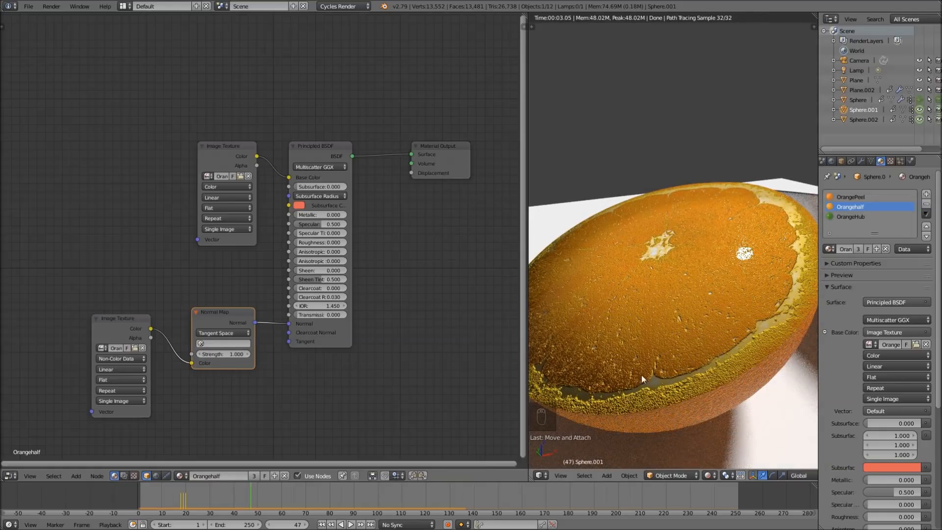
click(231, 354)
key(BackSpace)
text(0.2)
key(Return)
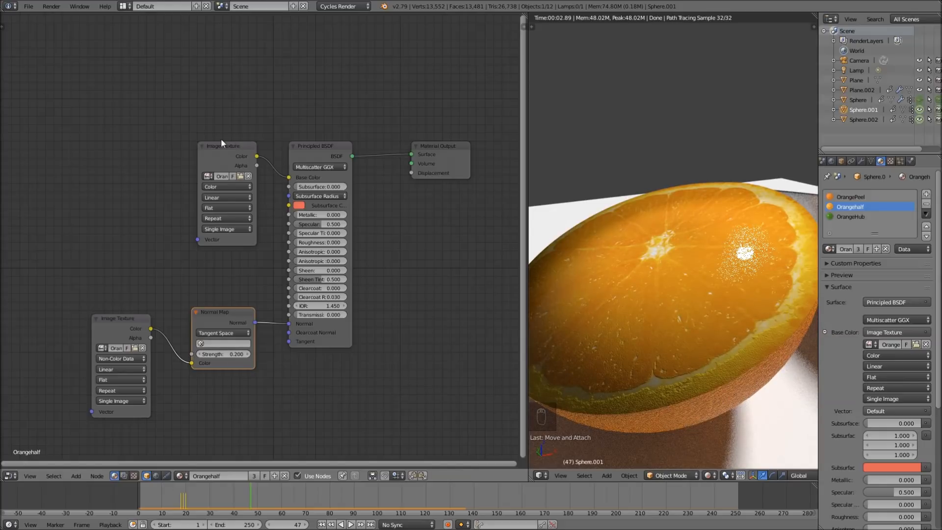
Move the base color texture node up to make room and add another Image Texture node loading OrangeSpec2.png
drag(220, 146, 205, 55)
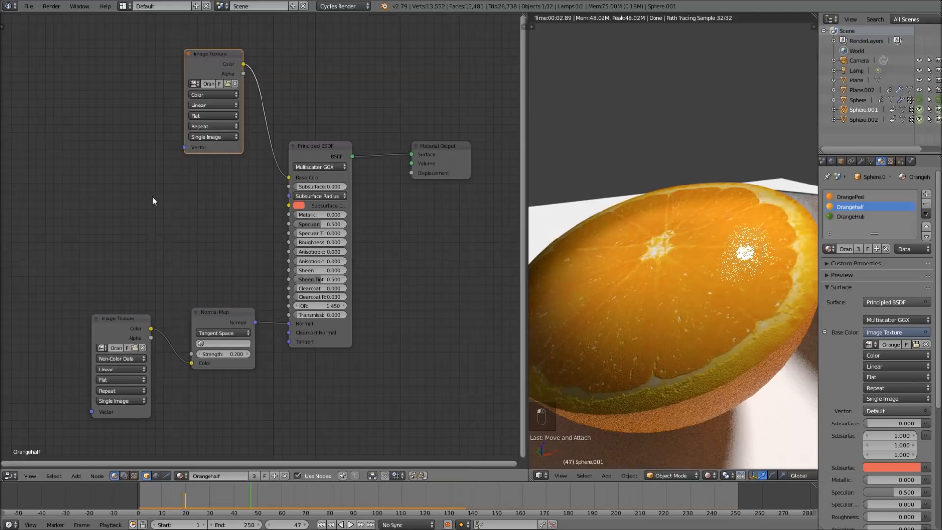
key(shift+a)
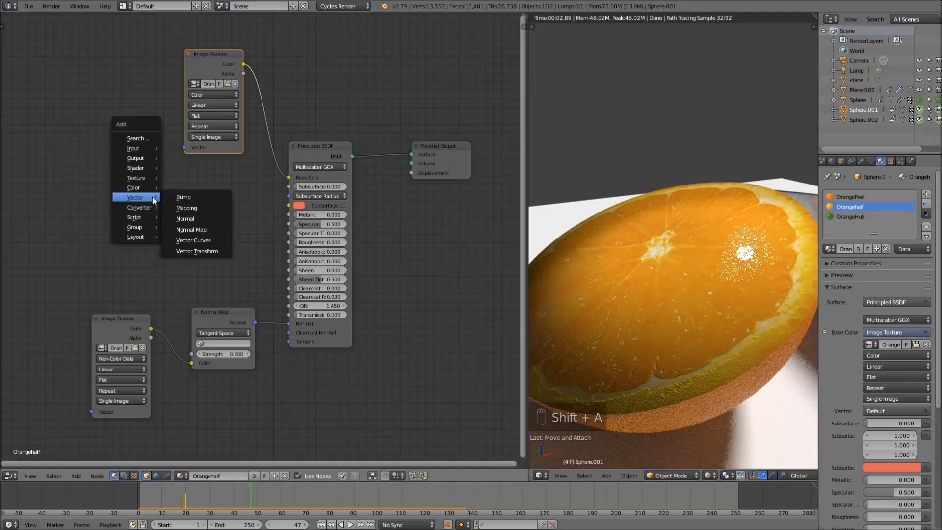
mouse_move(141, 178)
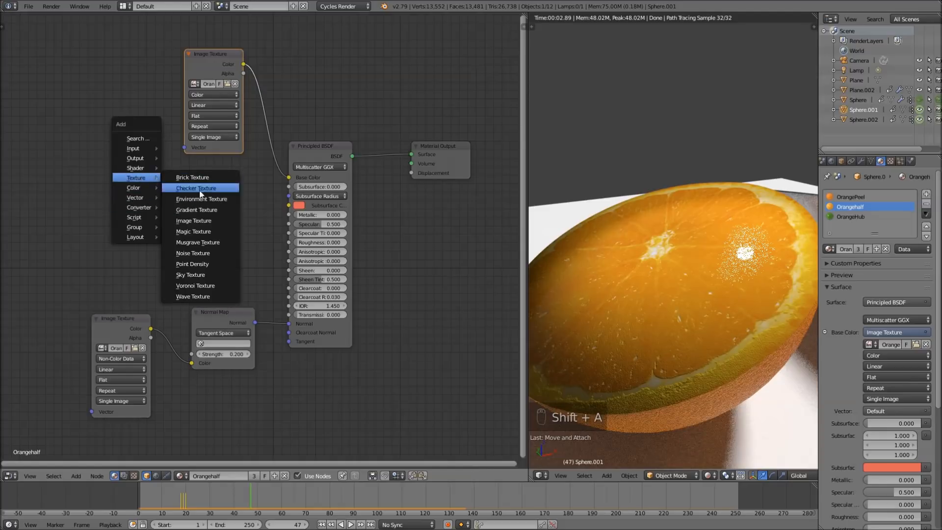
click(201, 221)
click(140, 195)
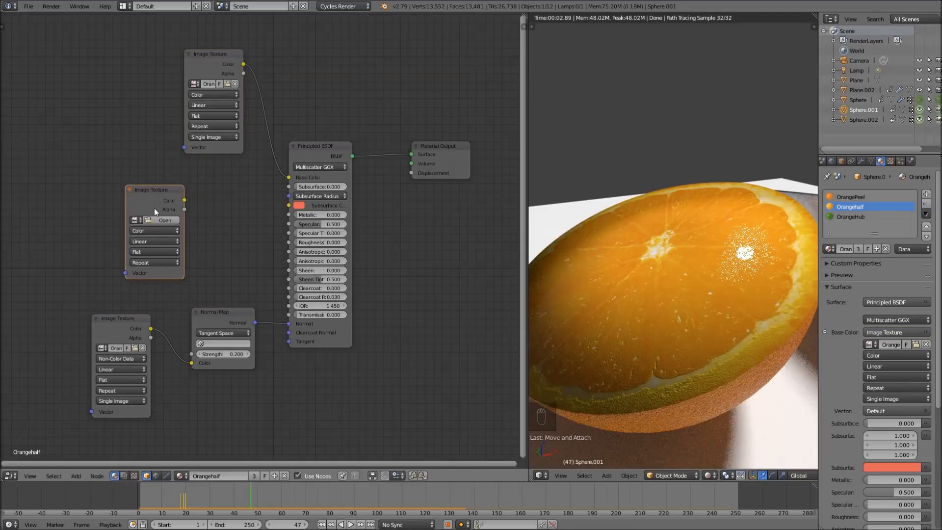
click(154, 220)
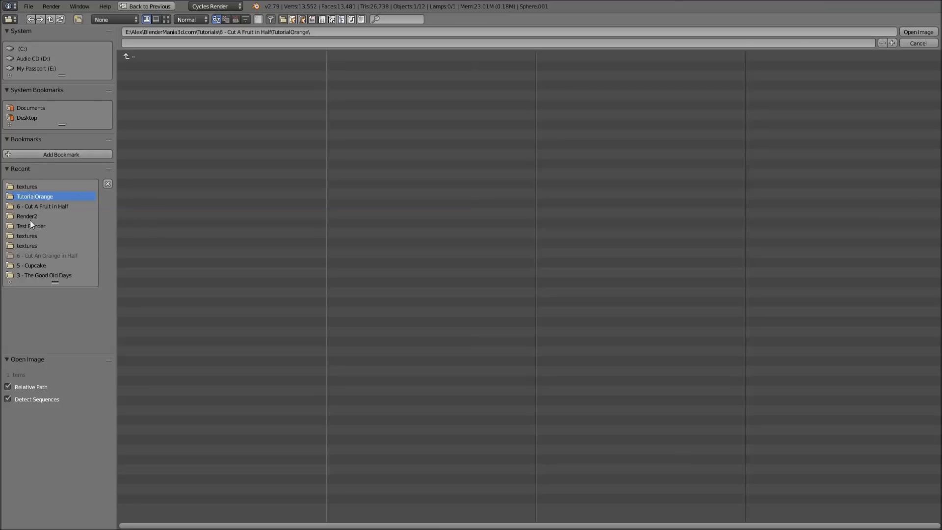
click(37, 207)
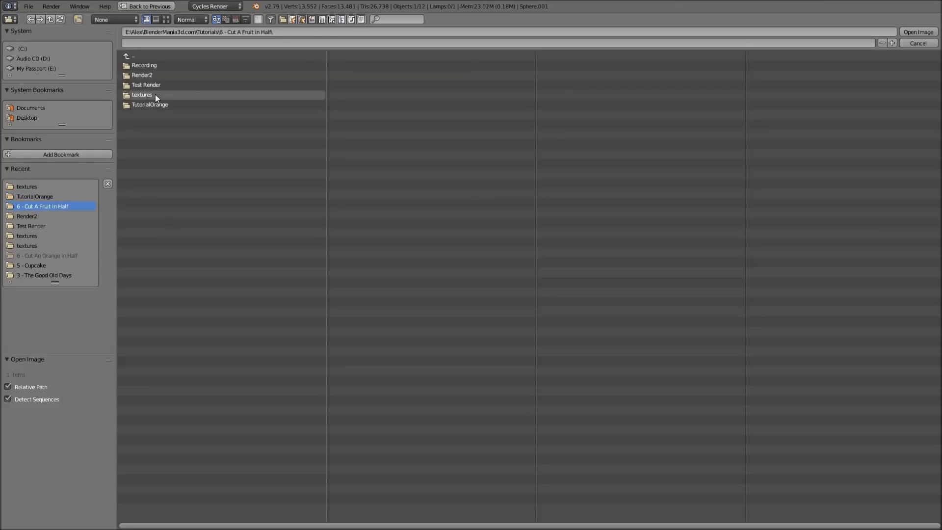
click(155, 94)
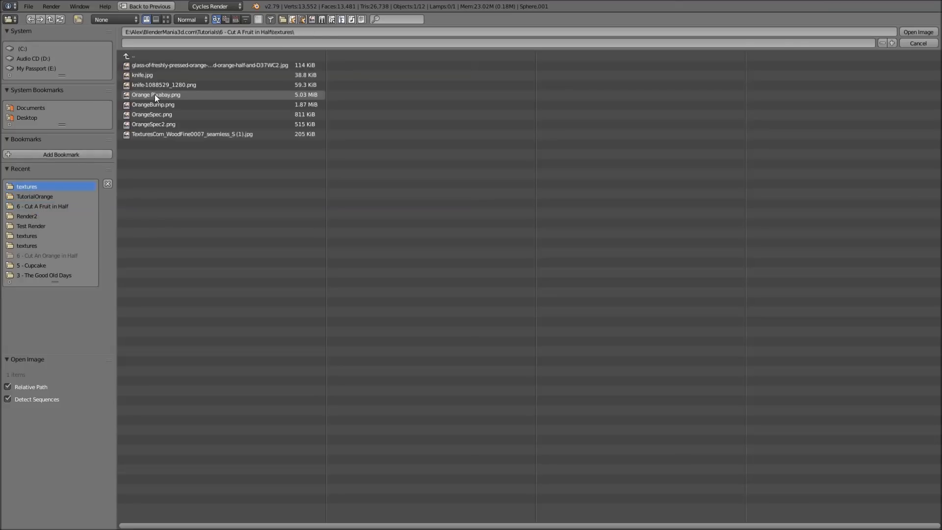
double_click(143, 124)
Set the OrangeSpec2.png texture to Non-Color Data and connect its Color to the Principled BSDF's Roughness input
click(166, 230)
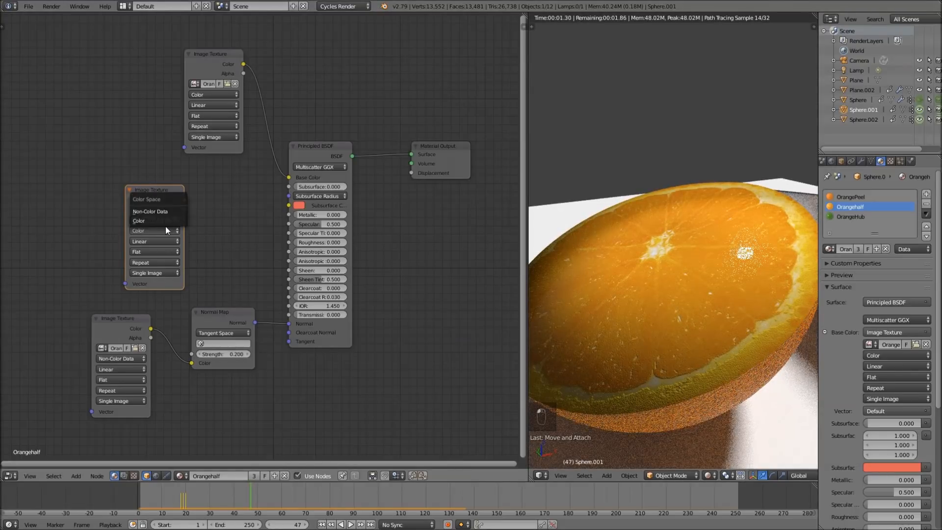
click(161, 211)
drag(185, 200, 260, 214)
drag(267, 230, 286, 243)
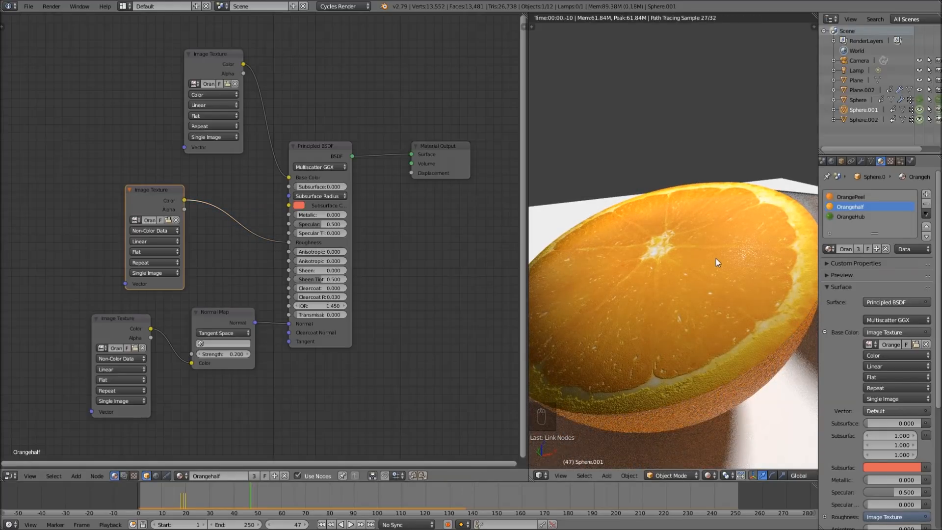
Merge the Node Editor area into the rendered 3D view and frame the knife with both orange halves
scroll(717, 258, down, 3)
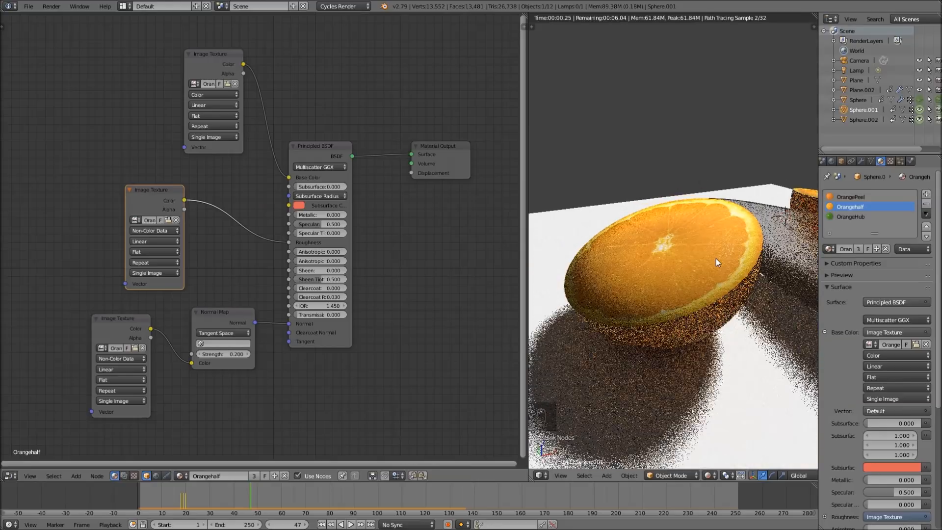
mouse_move(710, 198)
middle_down()
mouse_move(688, 205)
mouse_move(710, 205)
middle_up()
scroll(714, 205, down, 7)
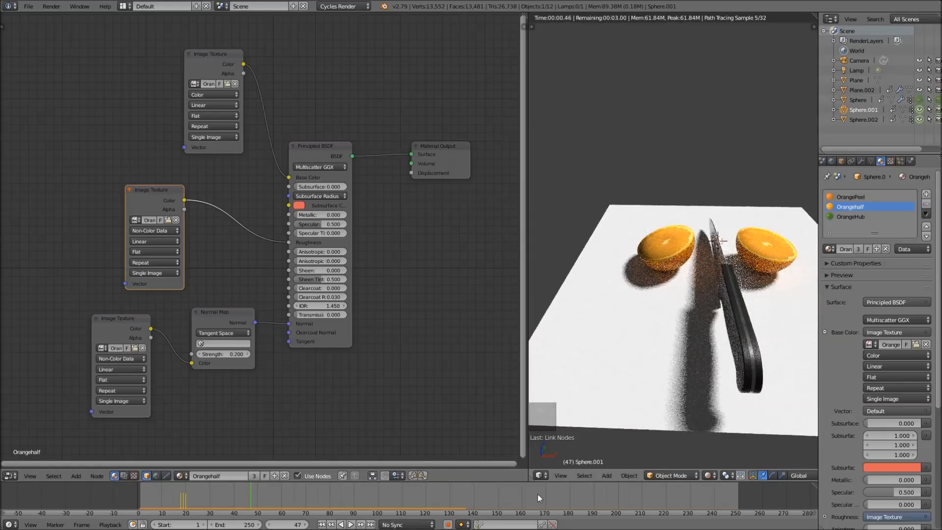
drag(530, 480, 494, 347)
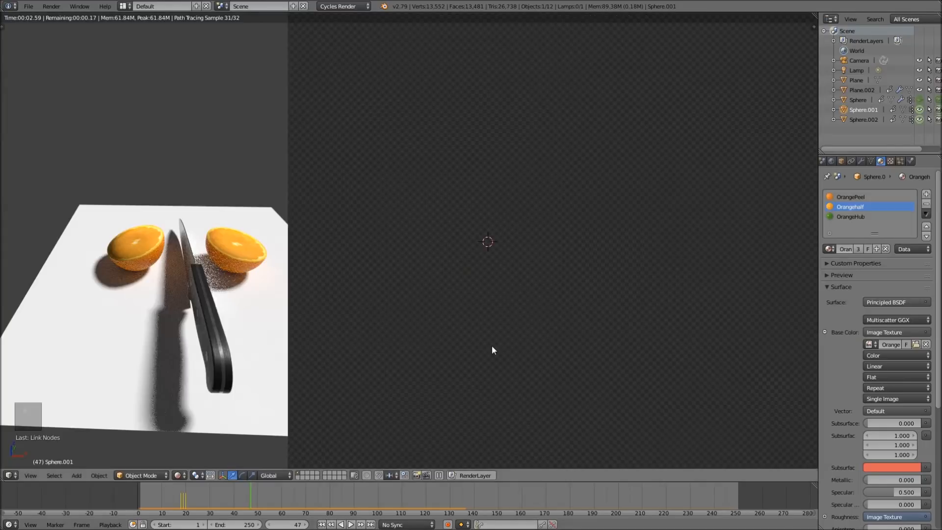
middle_drag(610, 277, 552, 296)
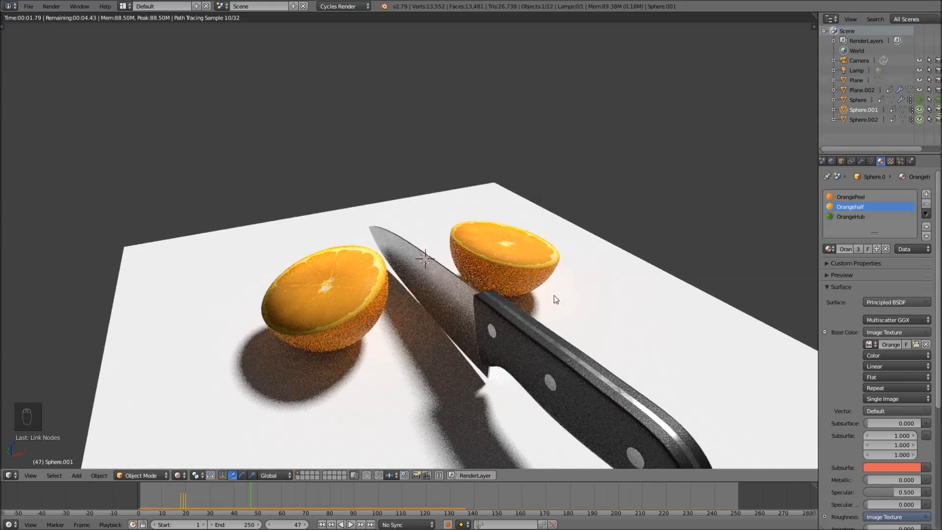
Show the scene's render settings and play the cutting animation in the rendered view from frame 1, stopping at frame 18
key(shift+Left)
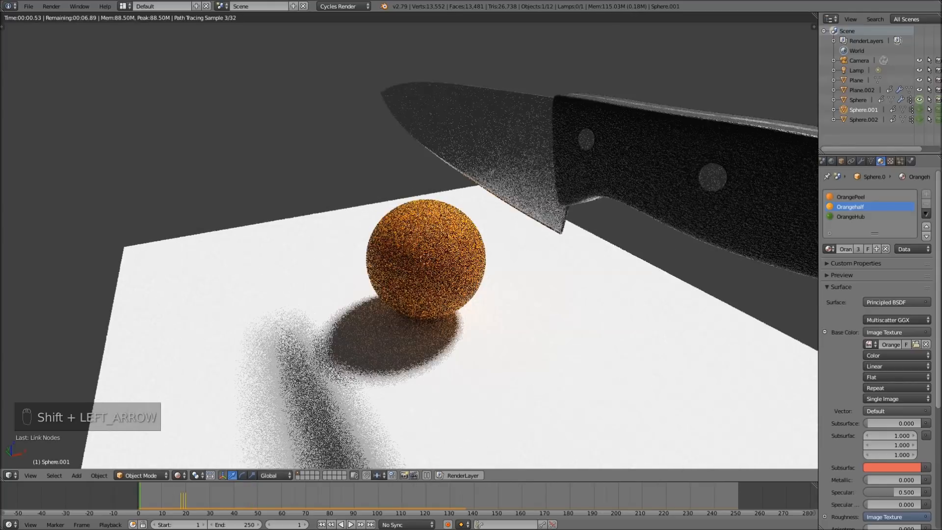
scroll(852, 160, up, 3)
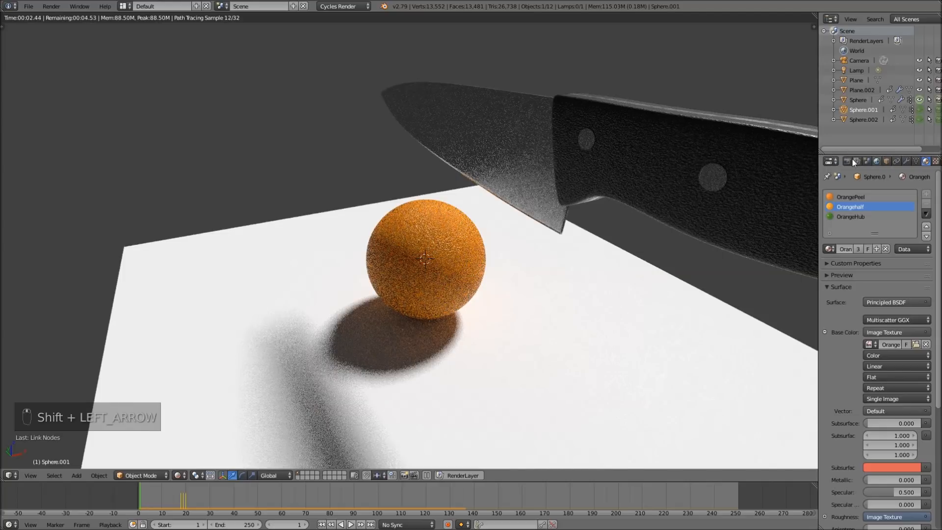
click(852, 160)
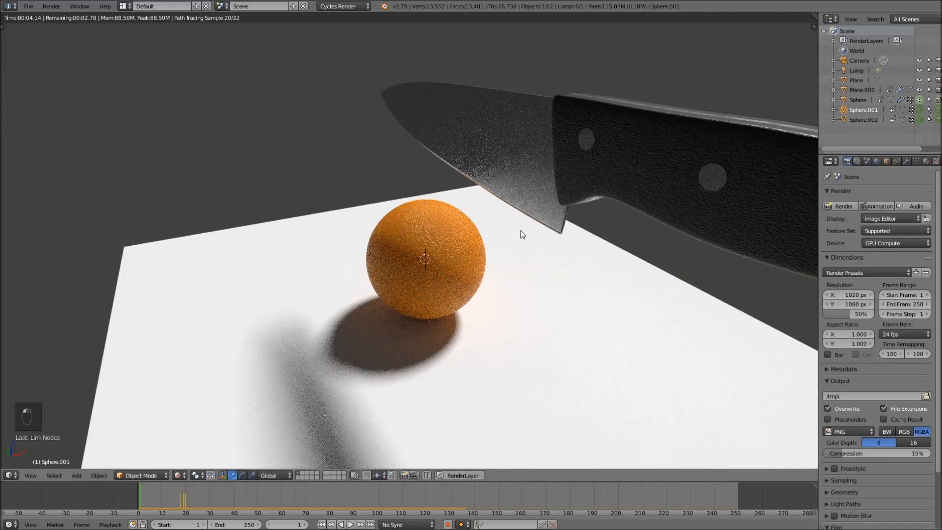
key(alt+a)
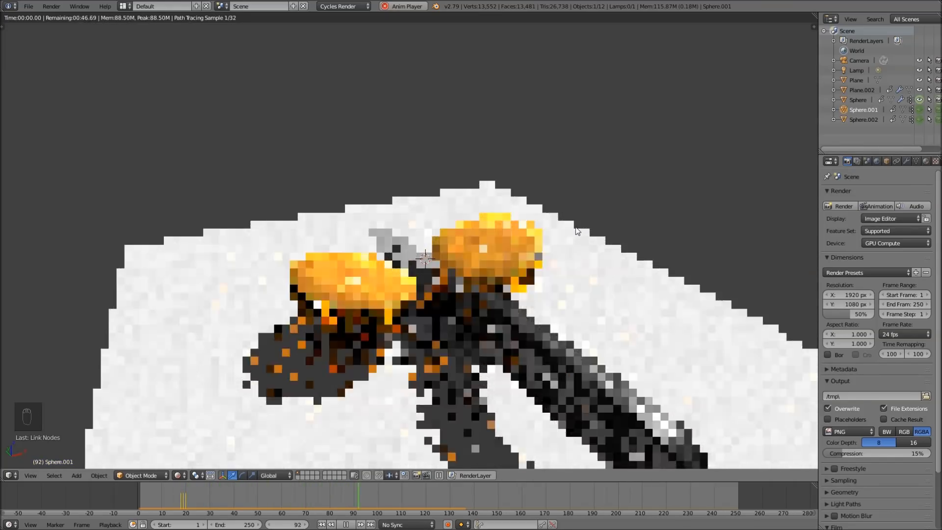
key(shift+Left)
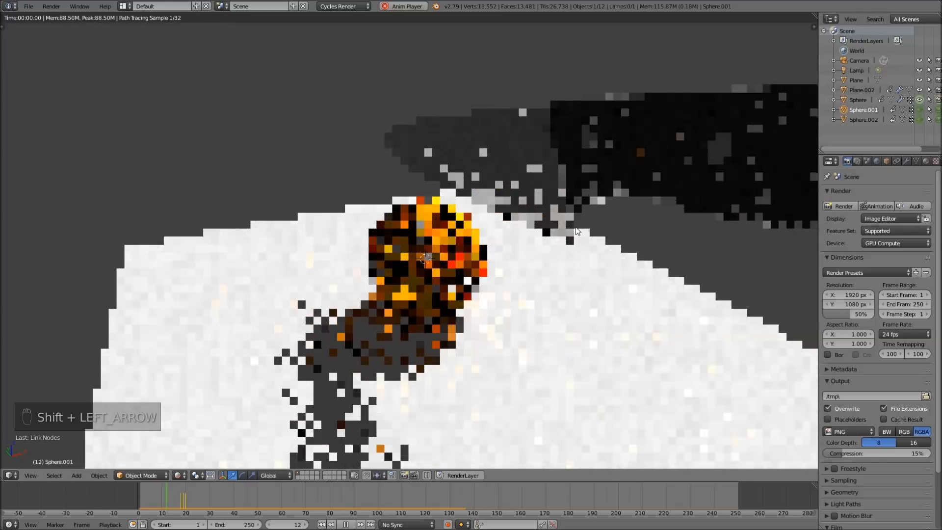
key(alt+a)
Temporarily hide the knife blade to inspect the orange's cut seam up close, and unhide it again
middle_drag(250, 320, 372, 314)
right_click(326, 319)
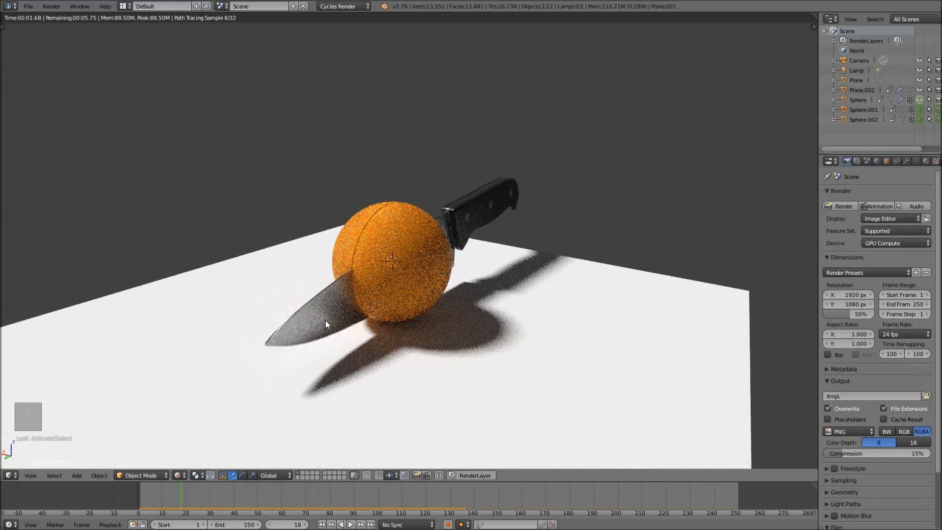
key(h)
scroll(387, 291, up, 5)
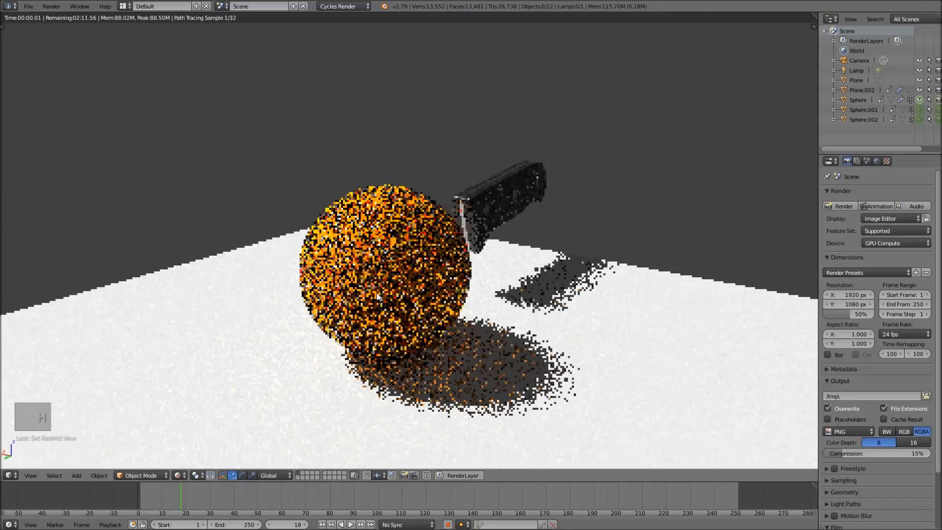
middle_drag(419, 285, 425, 285)
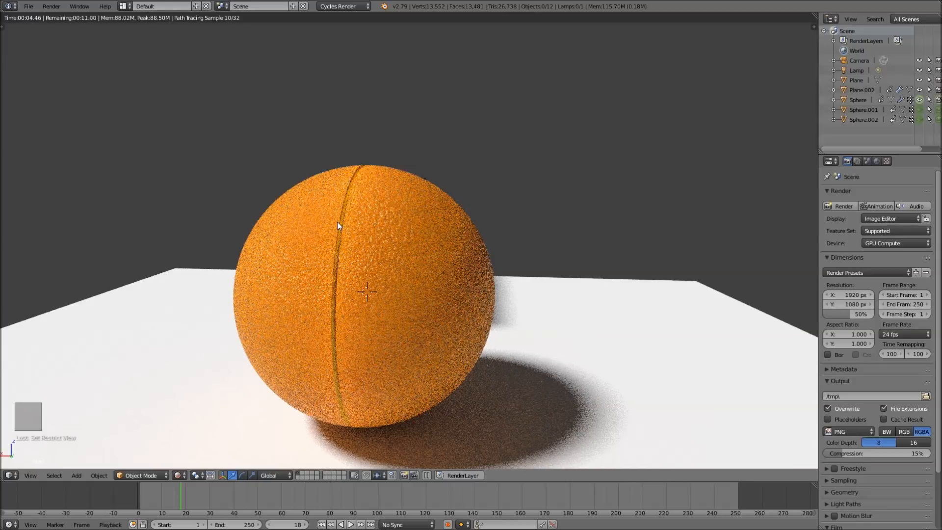
key(alt+h)
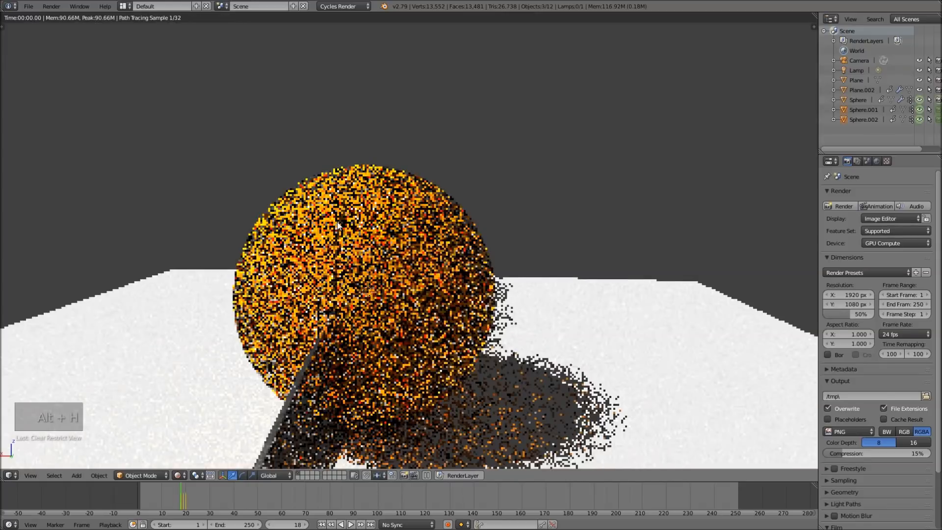
Replay the cutting animation from frame 1, stop at frame 100 and examine the knife with both fallen orange halves
key(shift+Left)
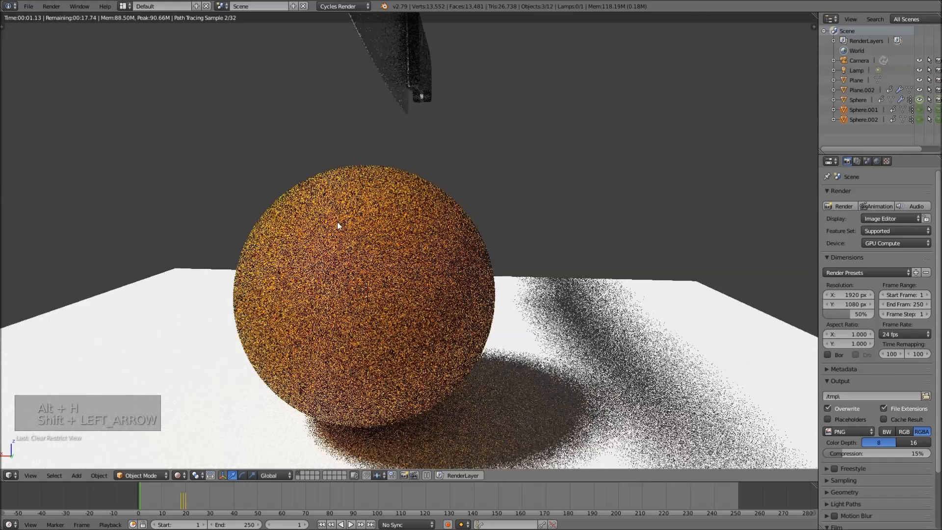
key(alt+a)
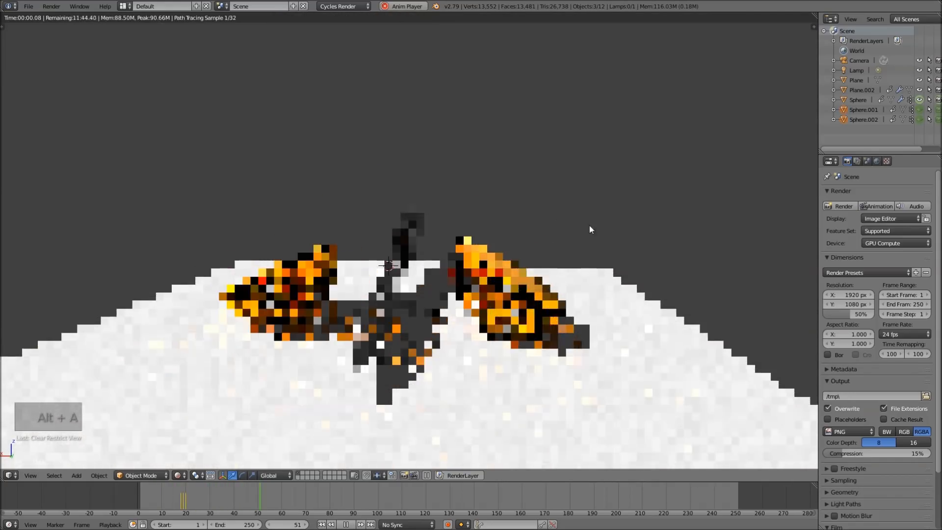
middle_drag(521, 281, 401, 264)
key(alt+a)
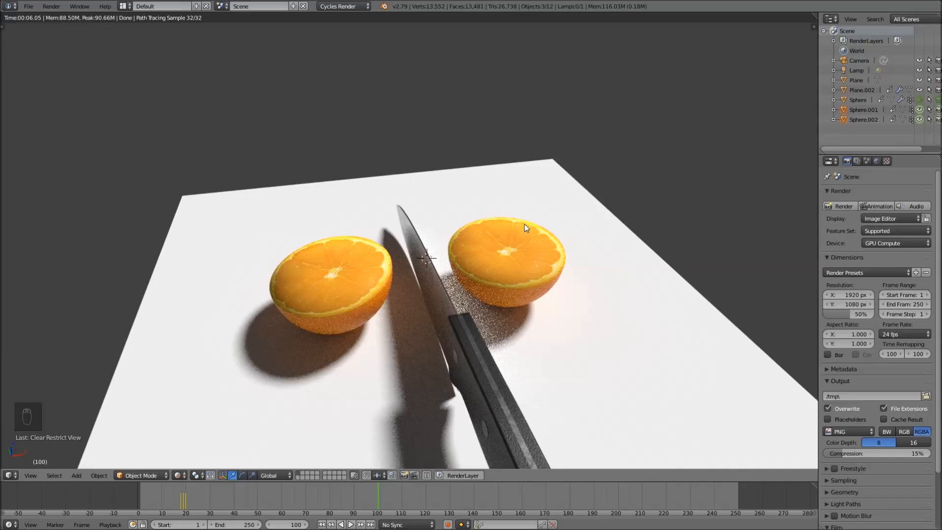
middle_drag(514, 262, 546, 240)
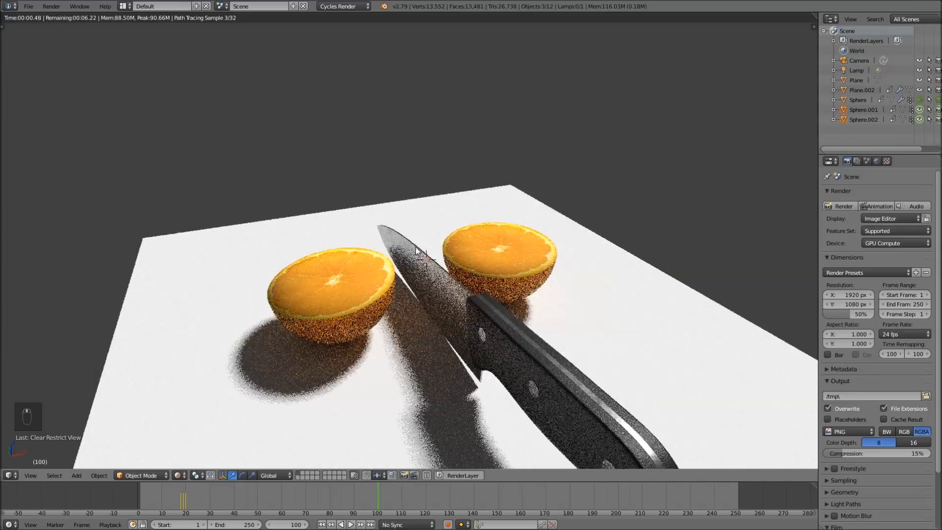